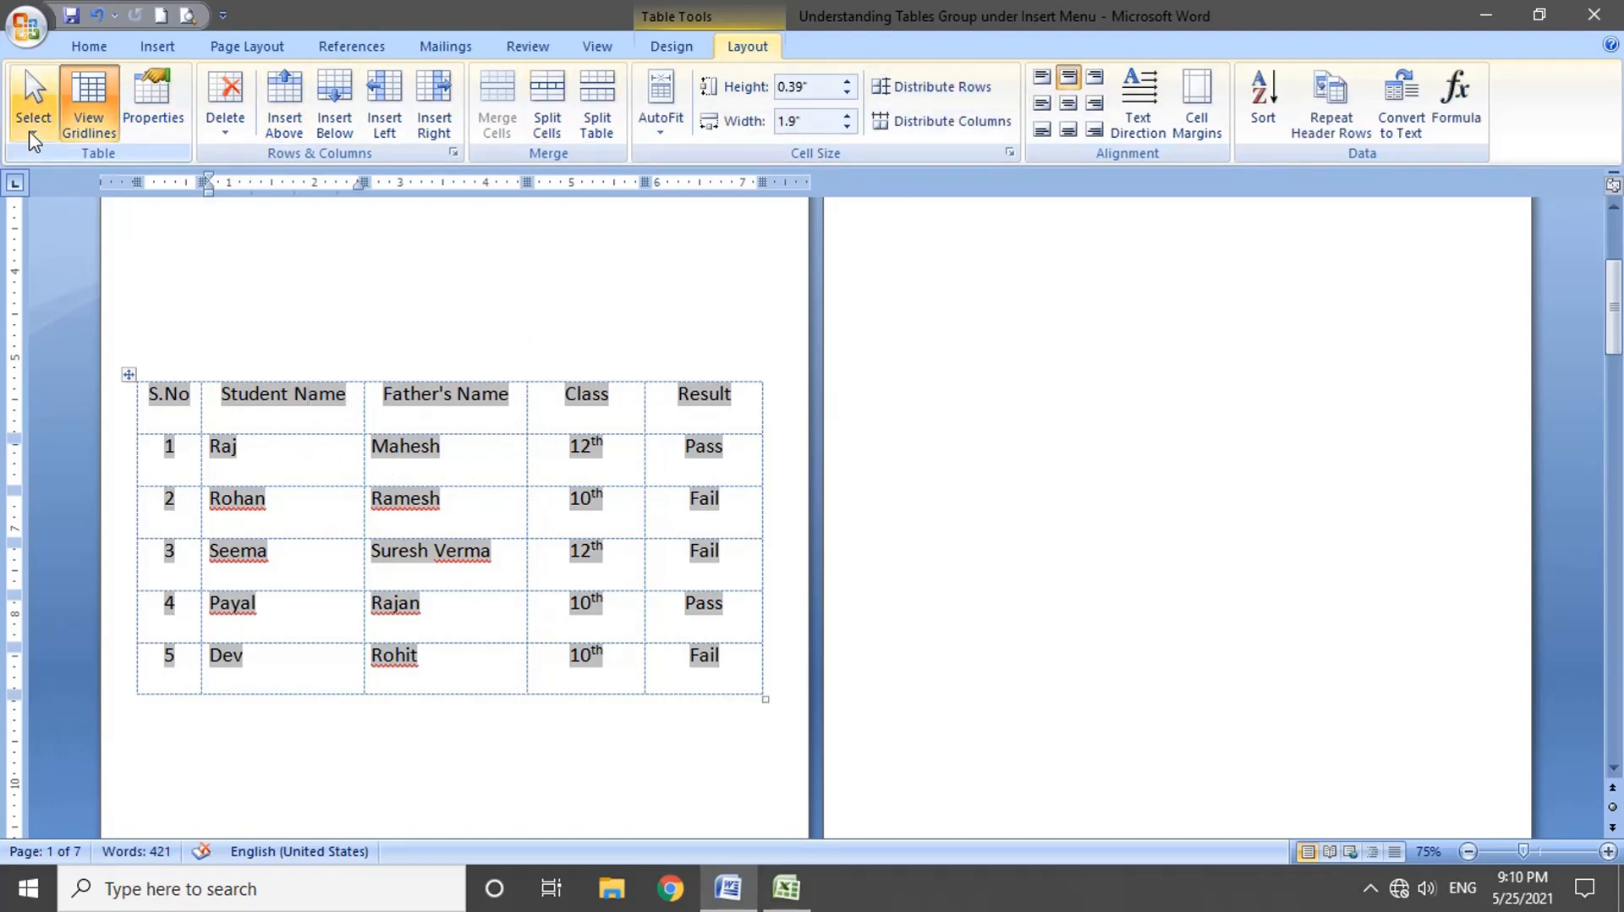
Practise selecting the whole student table, the Father's Name column, and rows 1 to 3.
left_click_drag(166, 404, 678, 683)
left_click(642, 738)
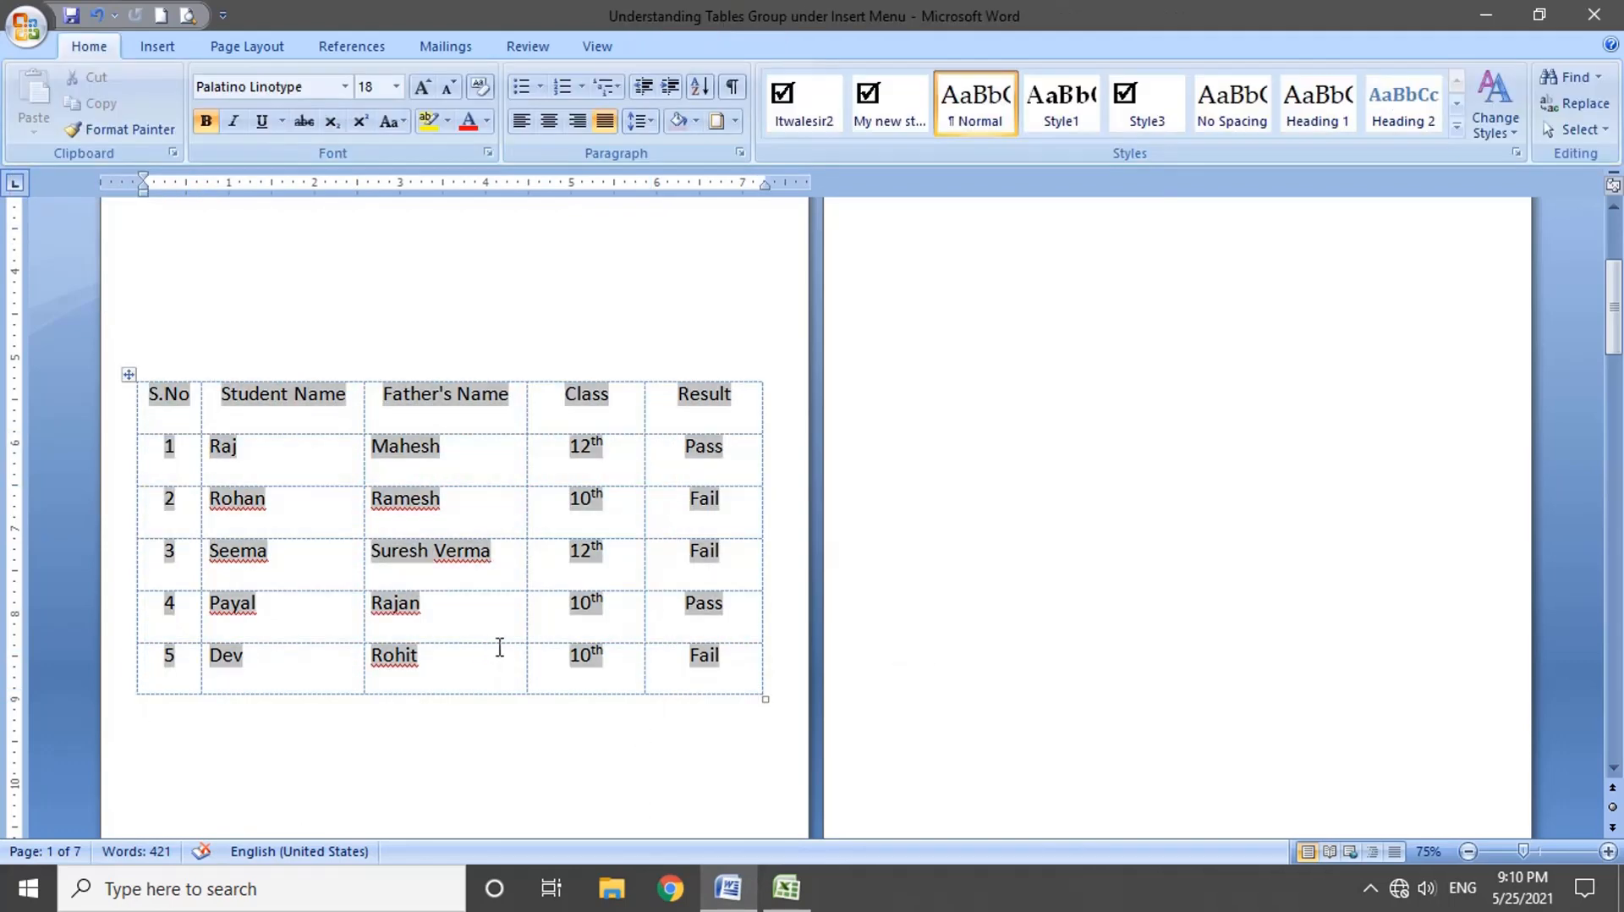
left_click_drag(499, 651, 467, 406)
left_click(436, 590)
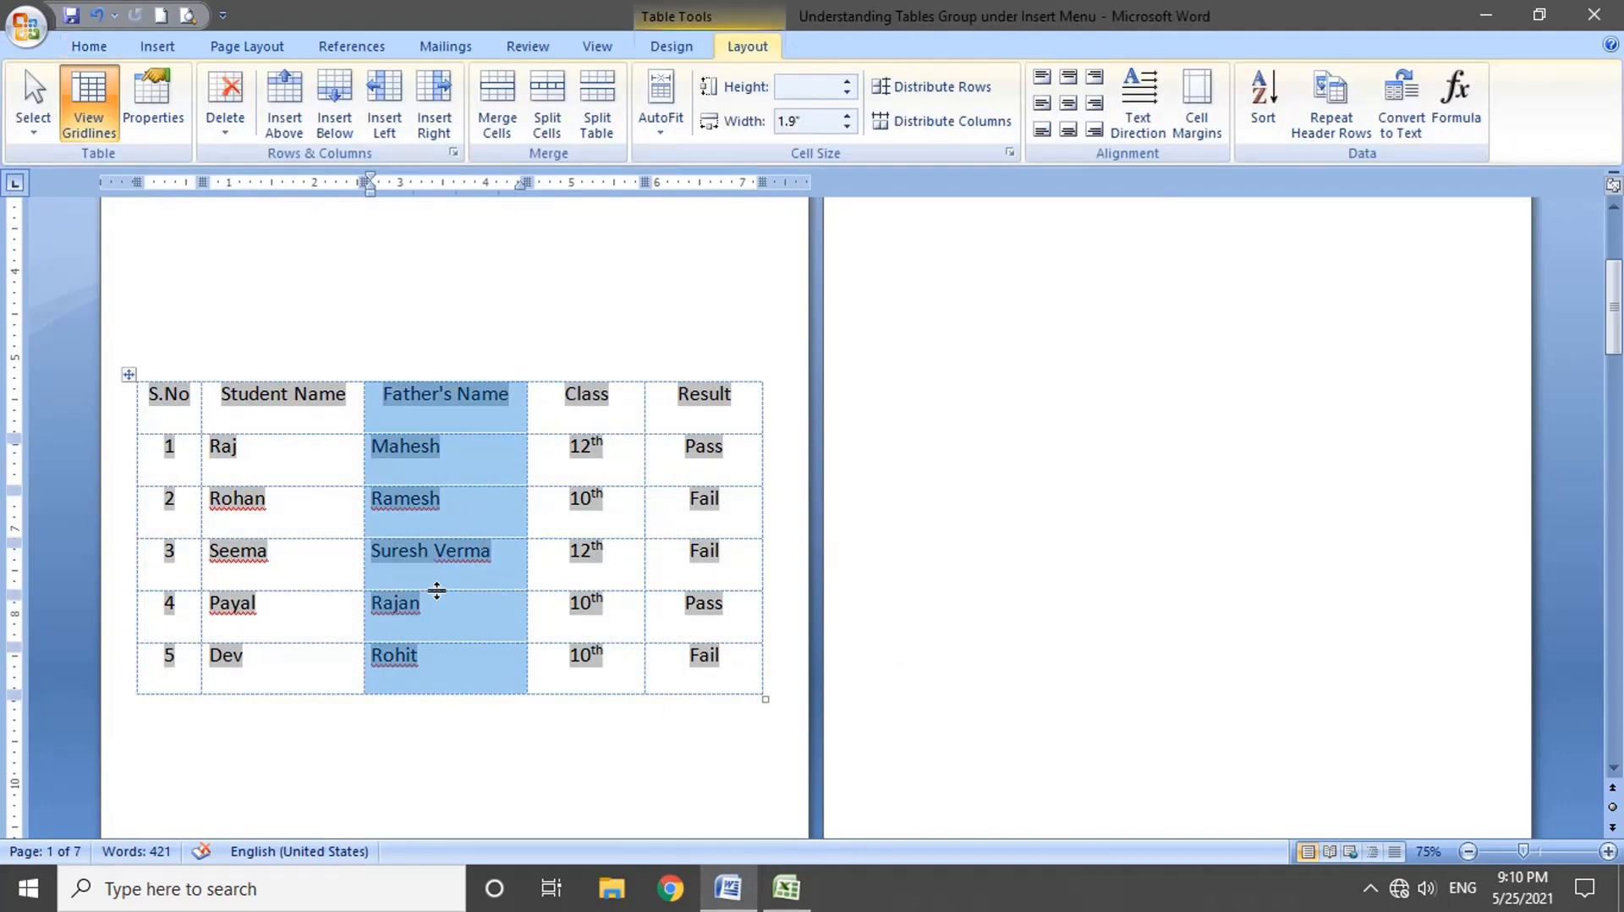
left_click(435, 570)
left_click_drag(167, 563, 697, 461)
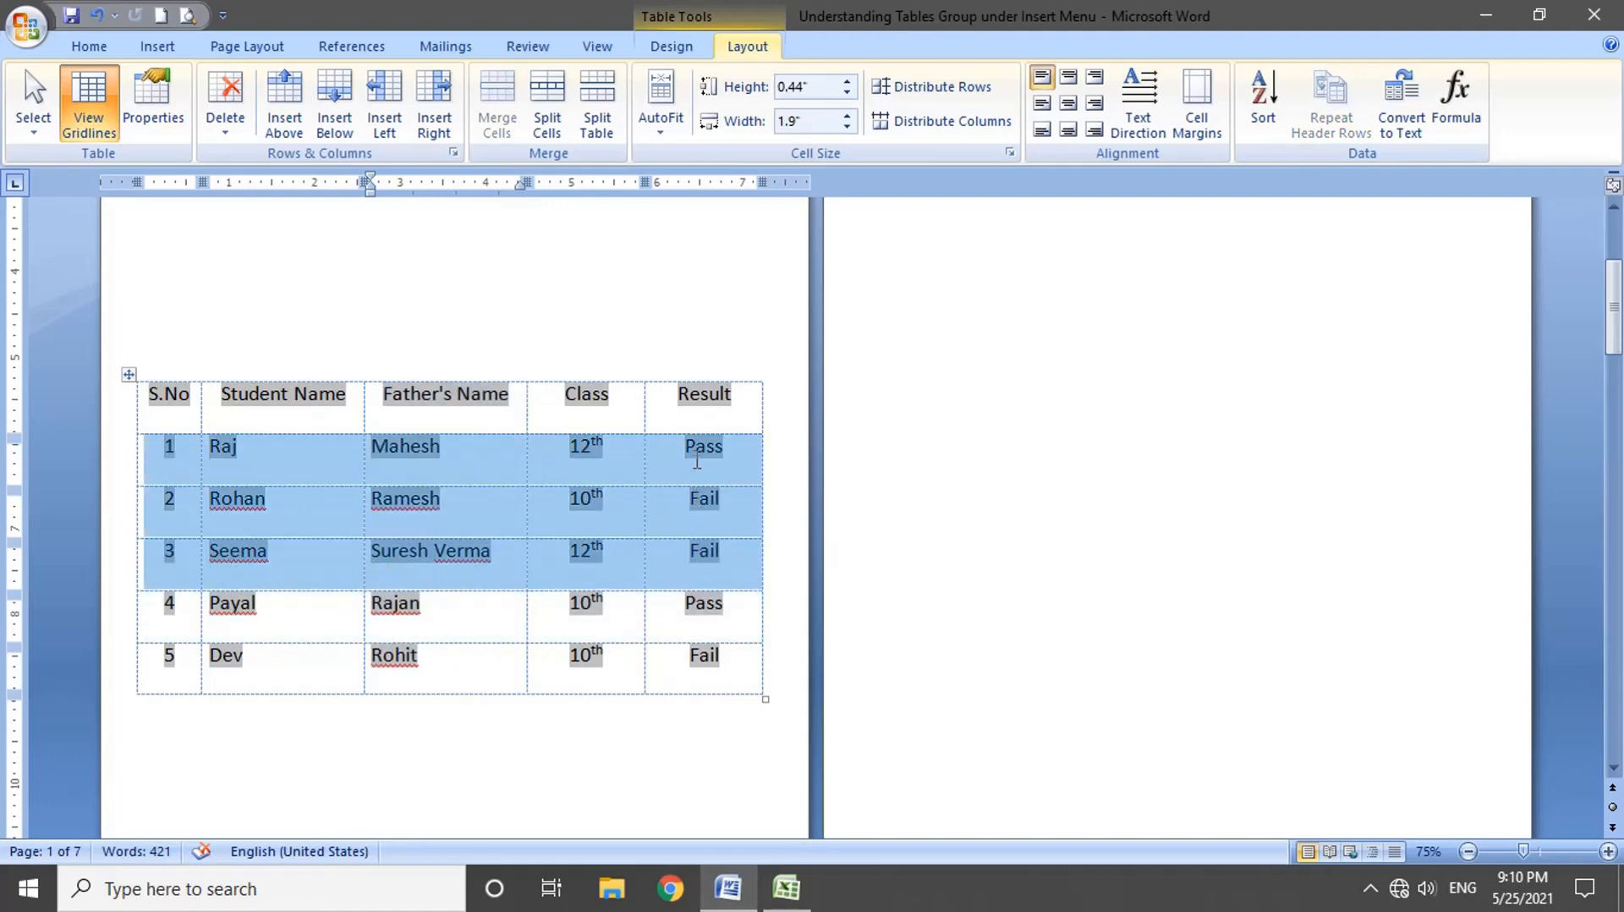
left_click(678, 558)
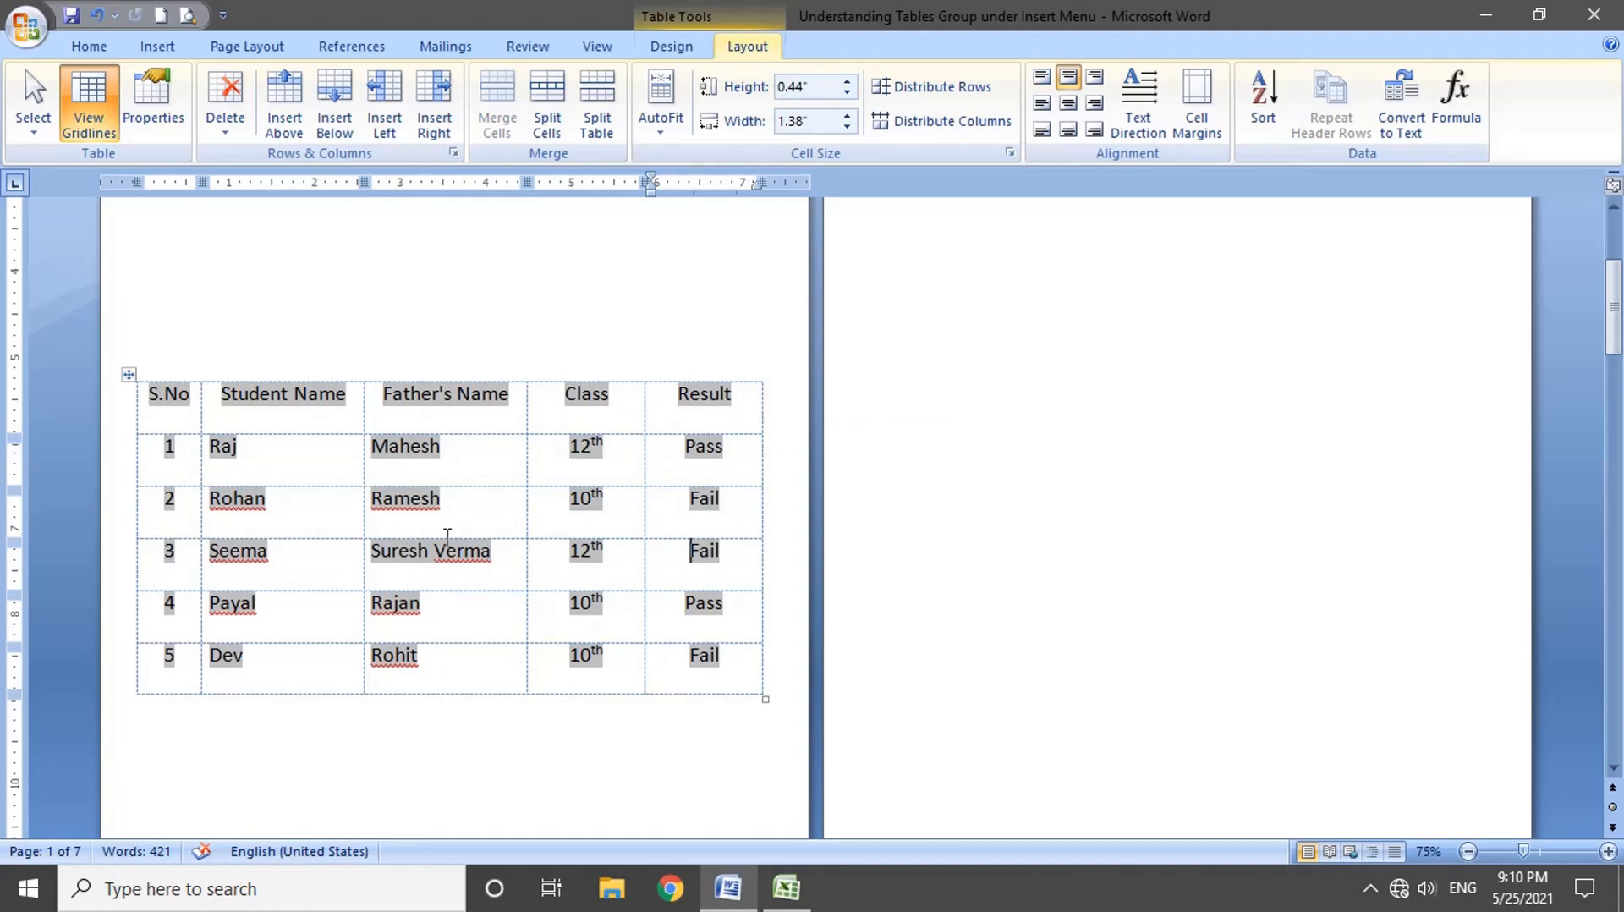
Select the header row plus rows 2 and 4 together, then show the table Select options.
left_click_drag(180, 394, 687, 419)
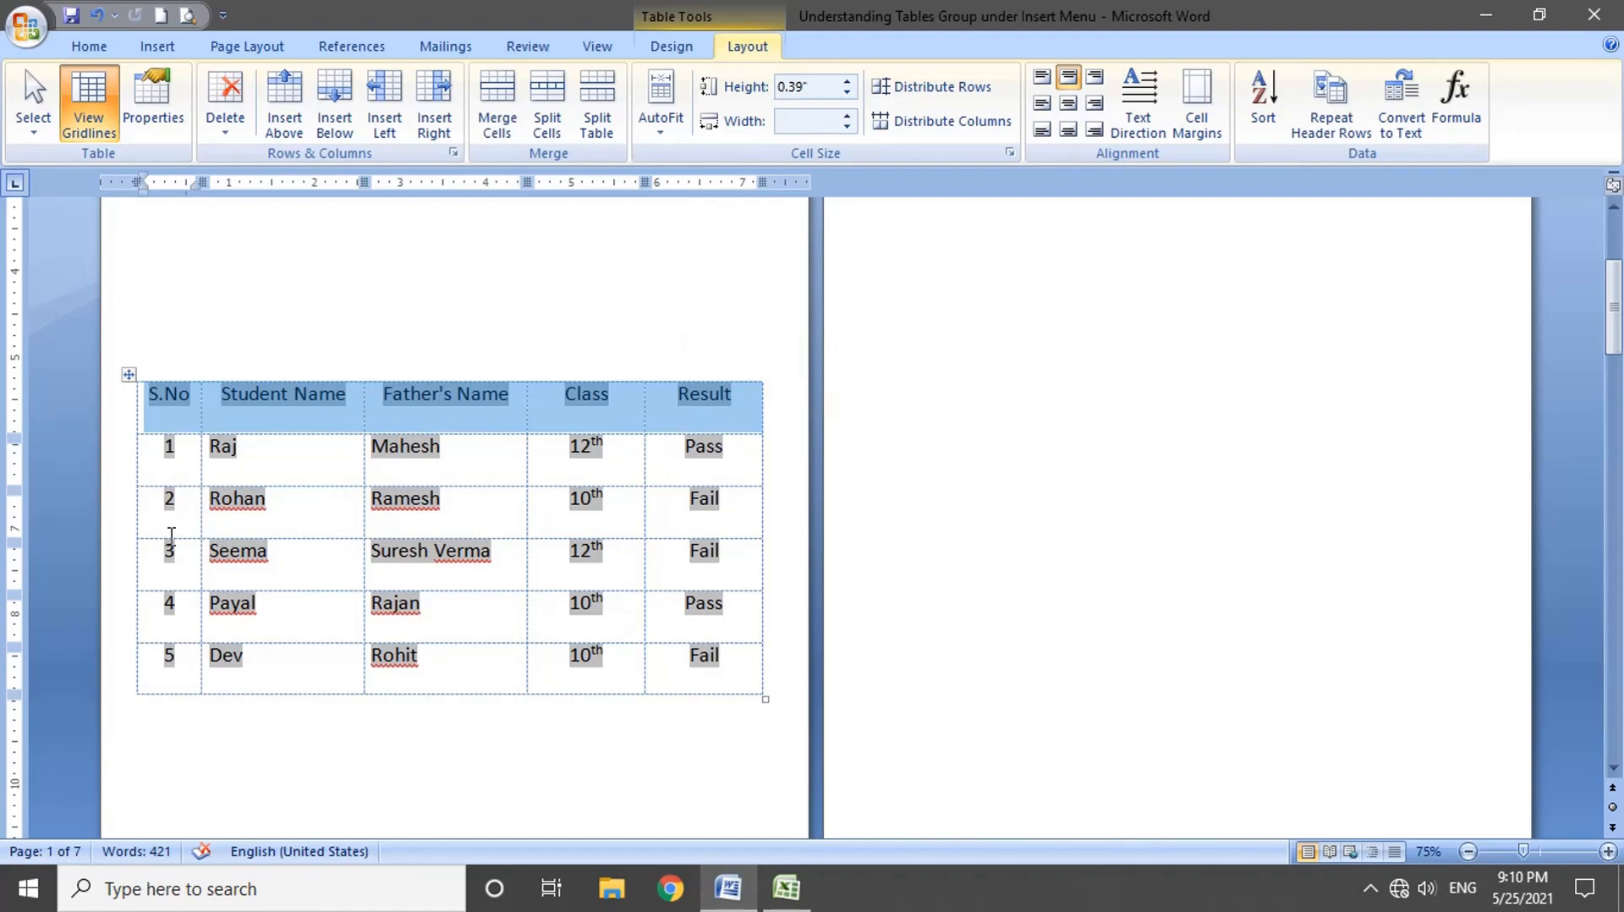
left_click_drag(170, 512, 700, 511)
left_click_drag(148, 615, 649, 613)
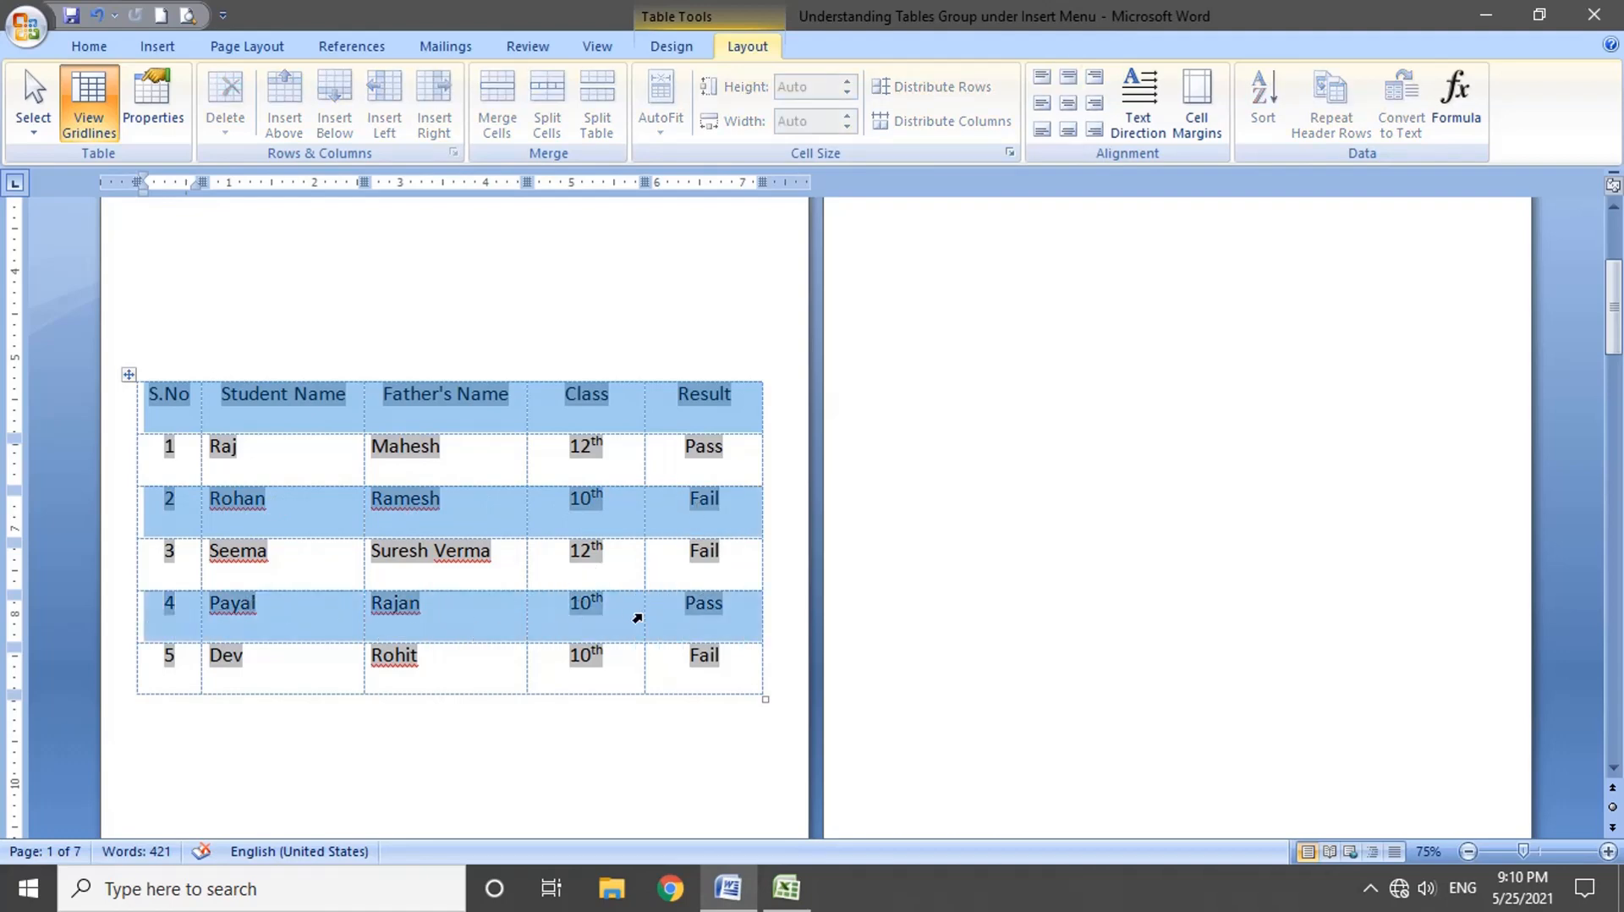
left_click(637, 617)
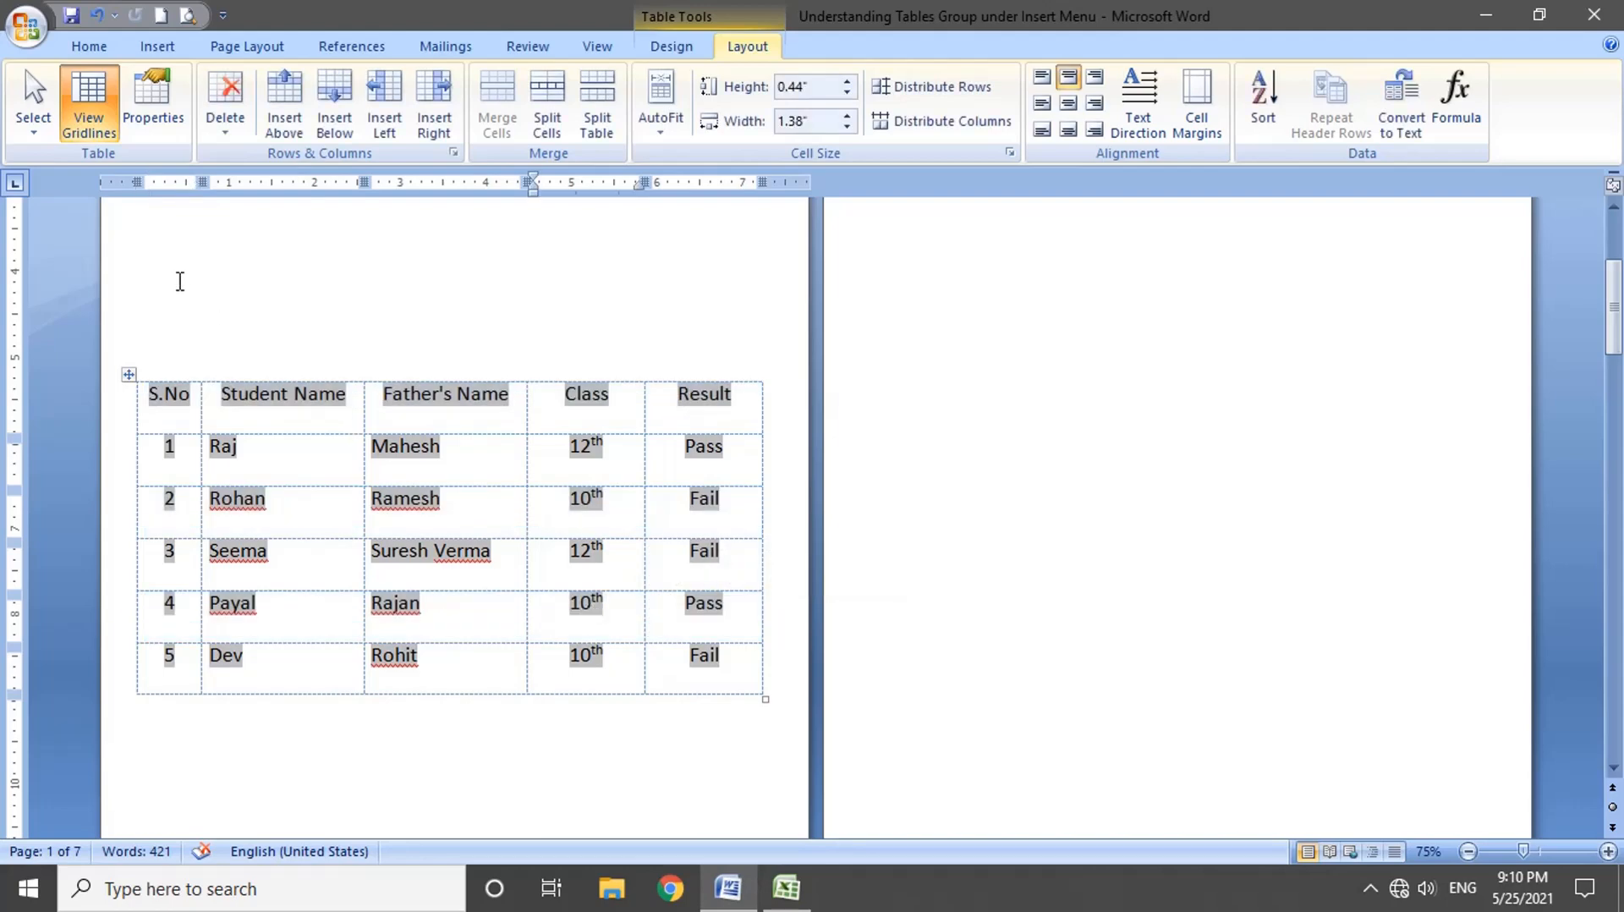
left_click(32, 125)
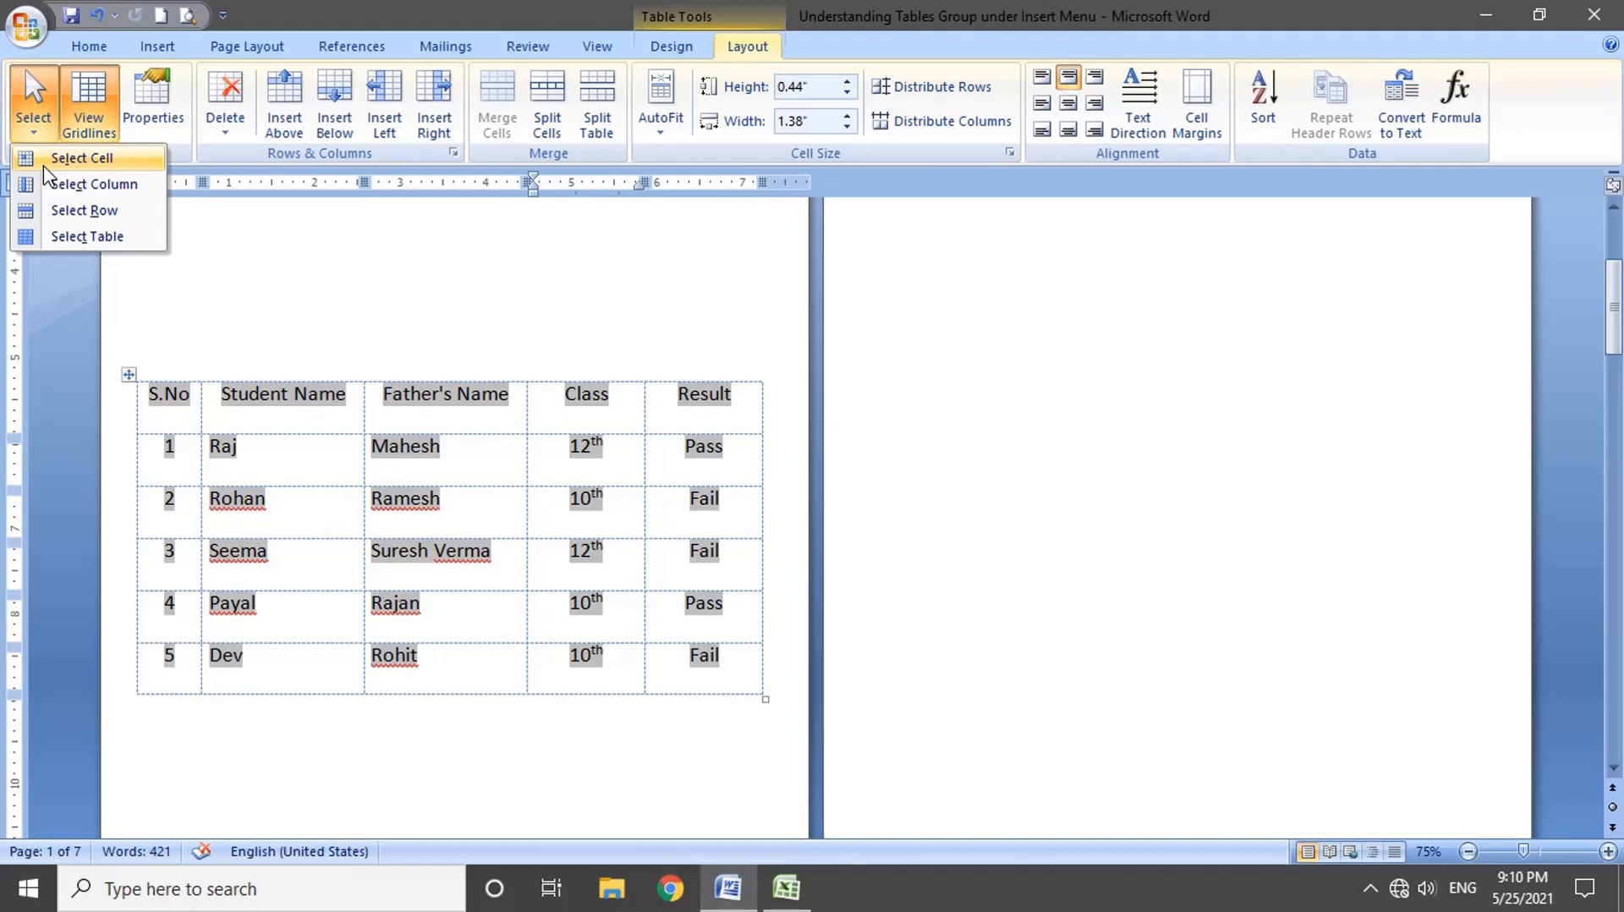
left_click(307, 554)
left_click(246, 417)
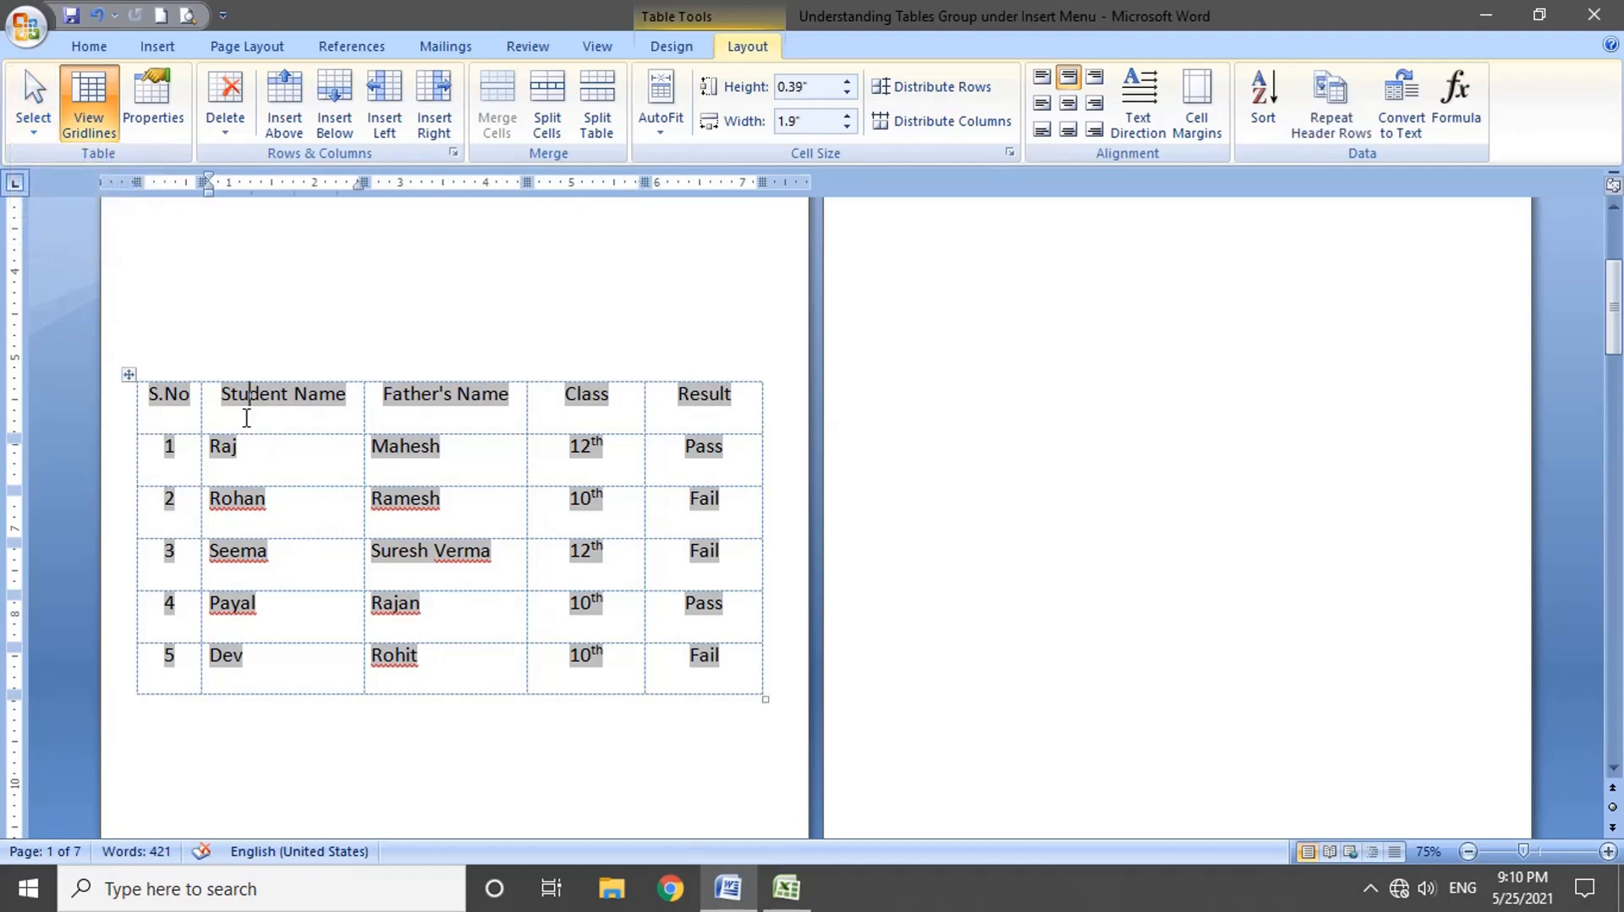
left_click(34, 119)
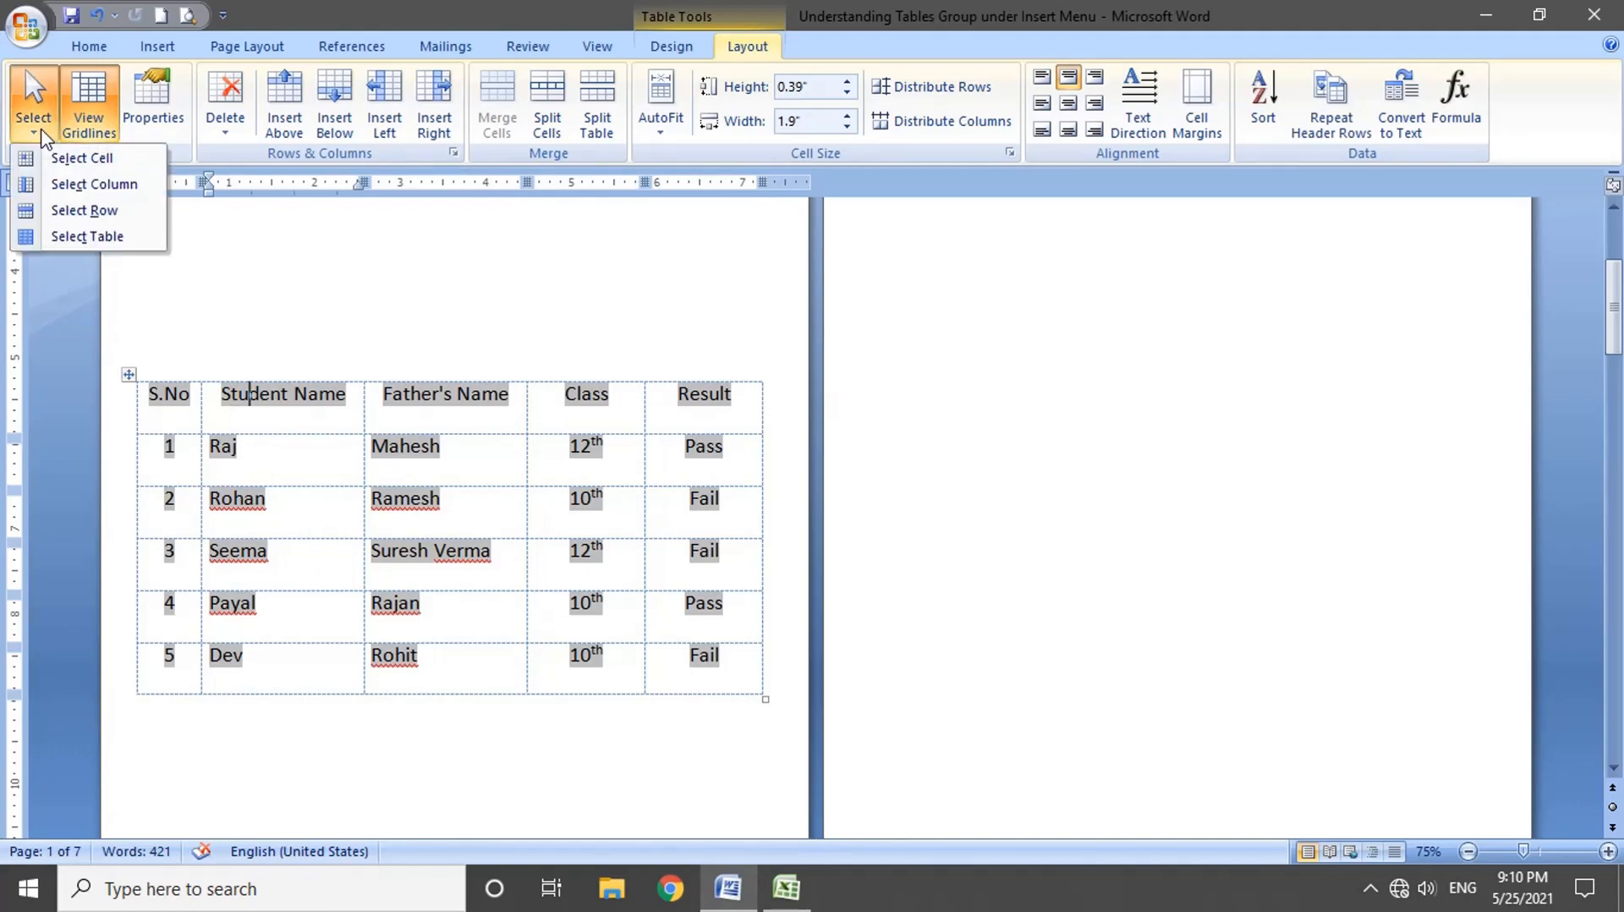
left_click(47, 159)
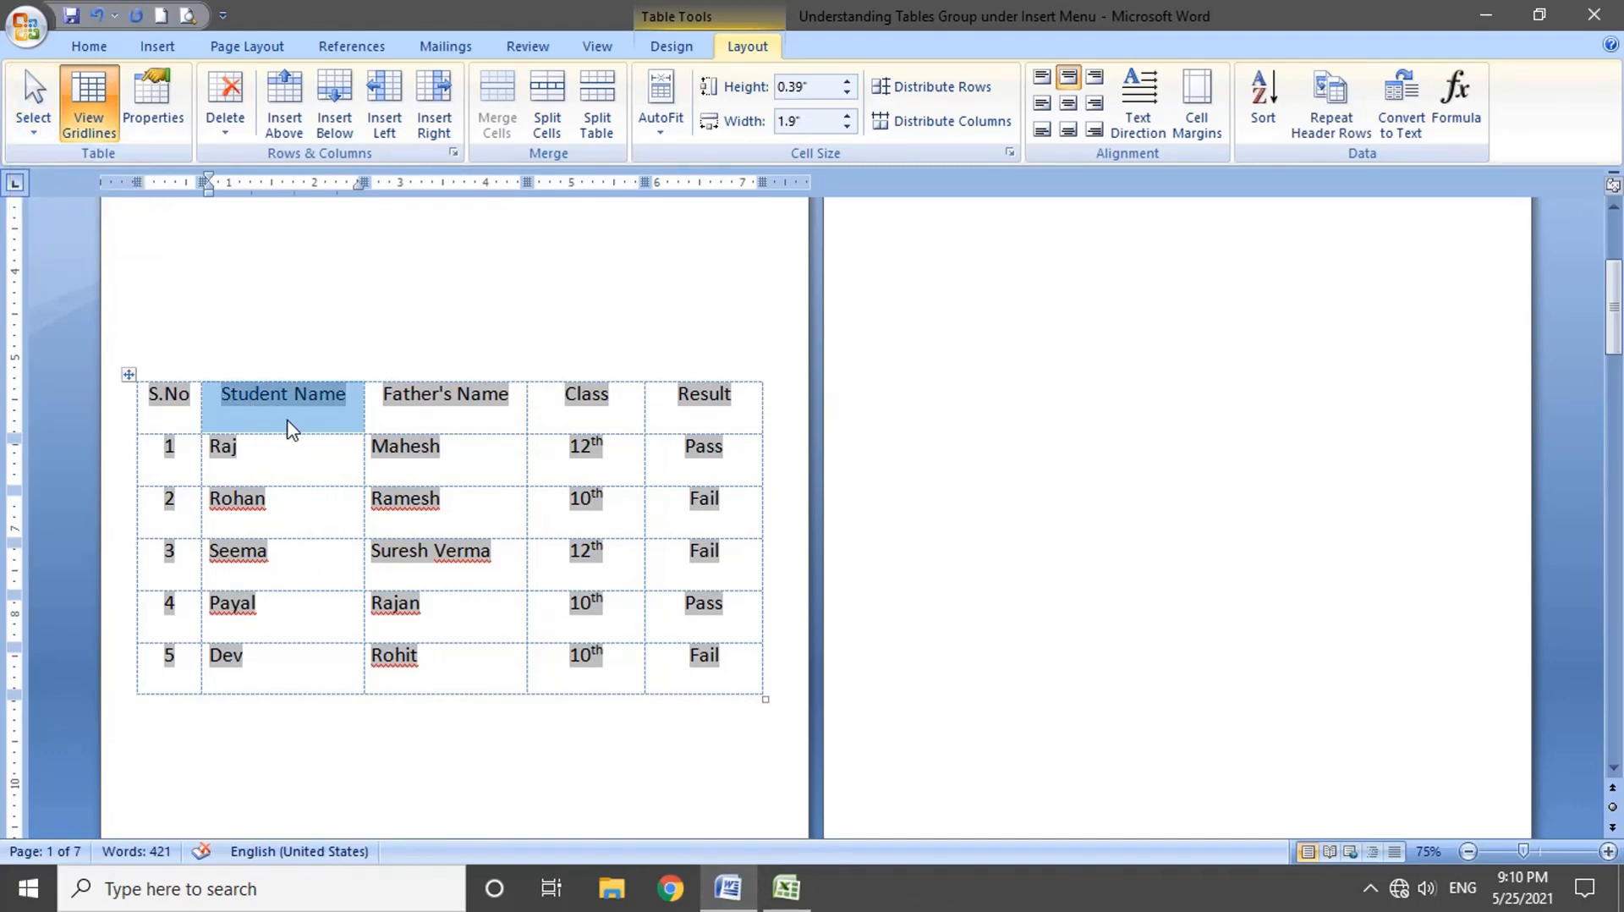
left_click(151, 503)
left_click_drag(178, 500, 152, 499)
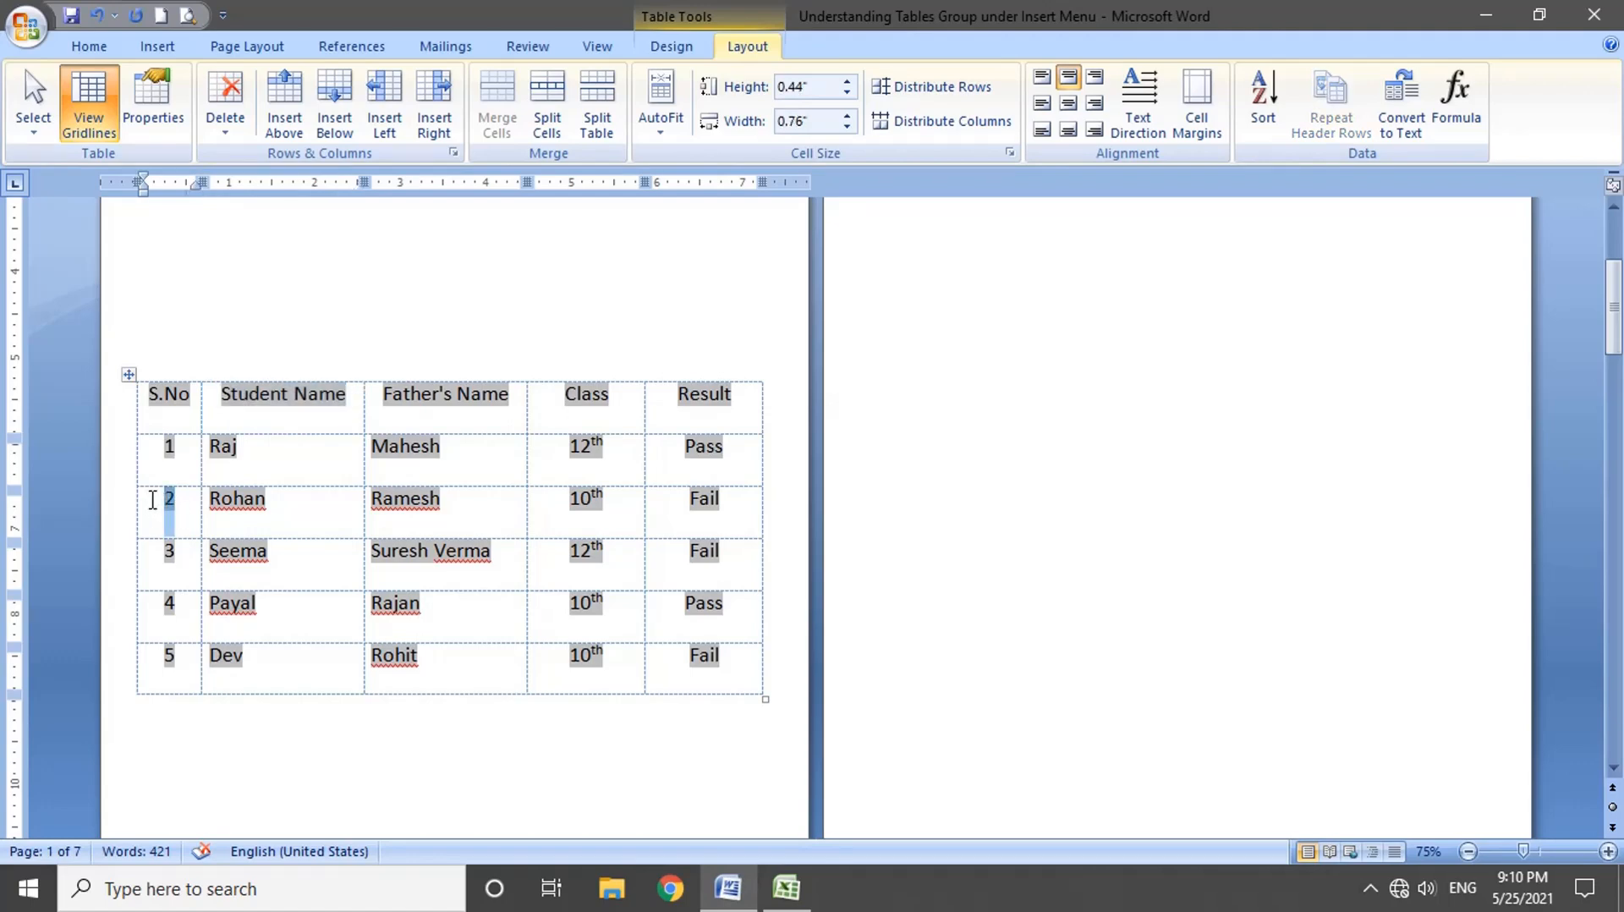
left_click(152, 501)
left_click(33, 110)
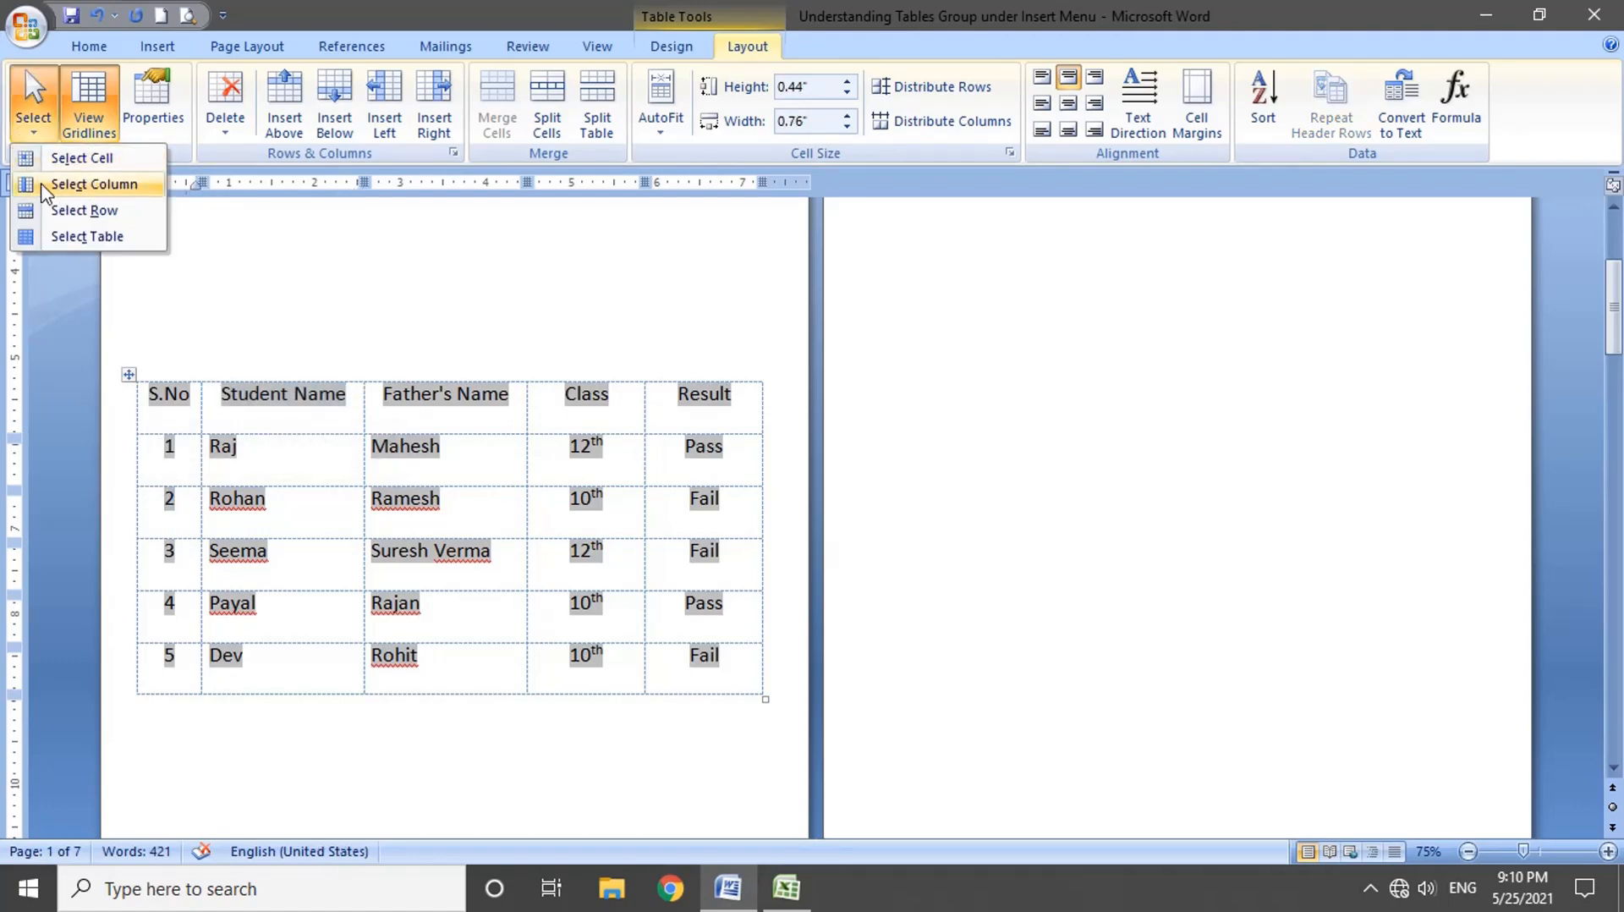
left_click(133, 191)
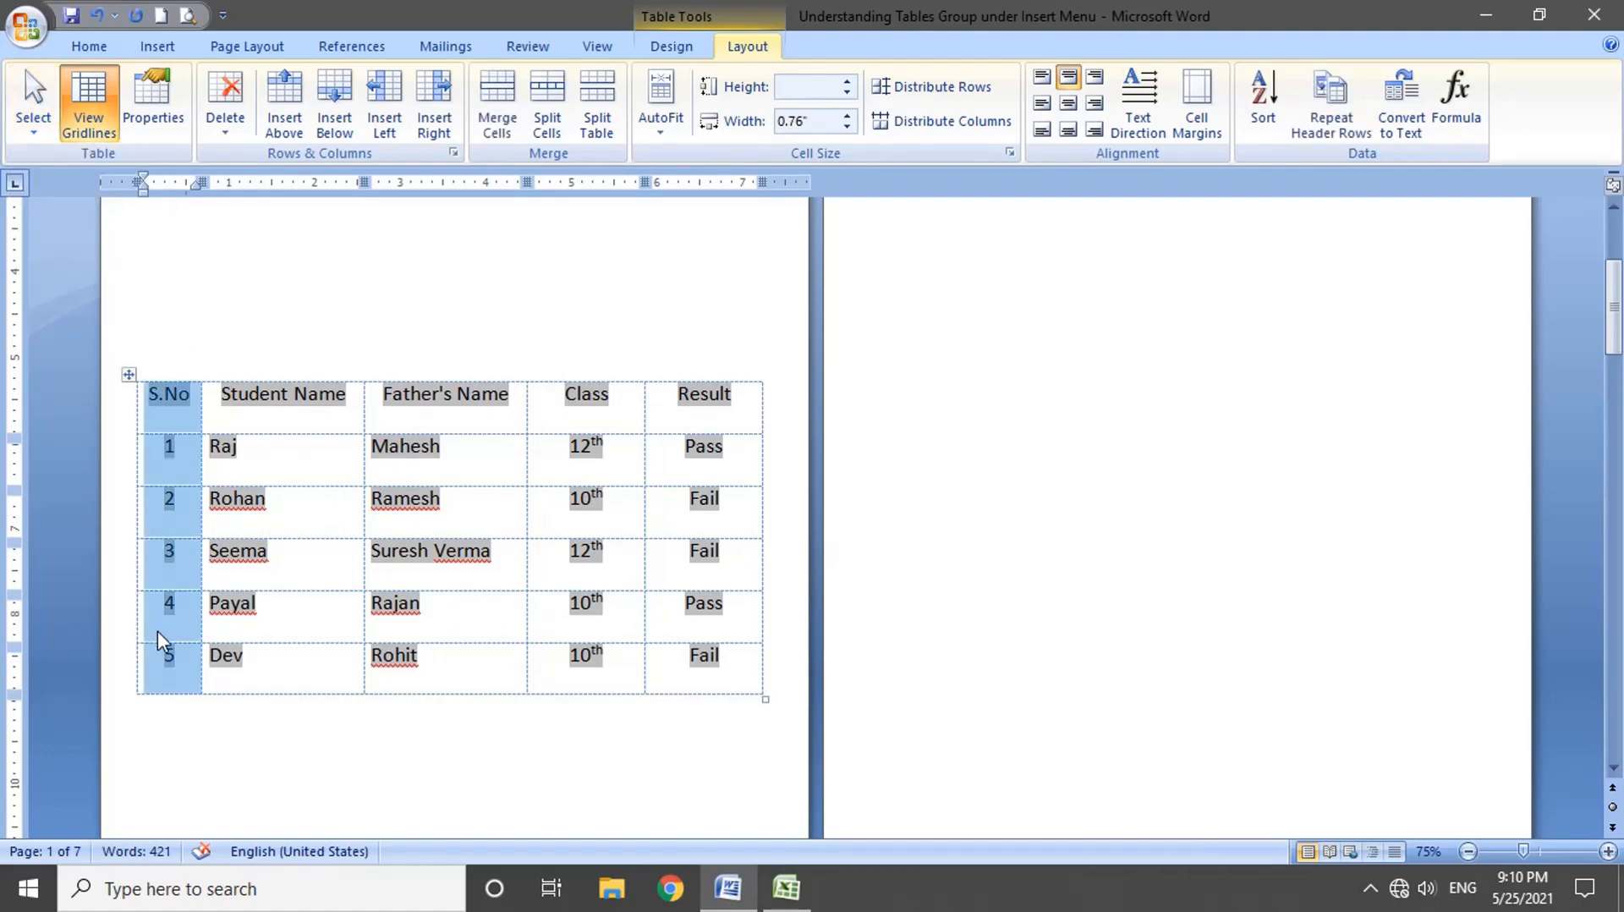
left_click(295, 557)
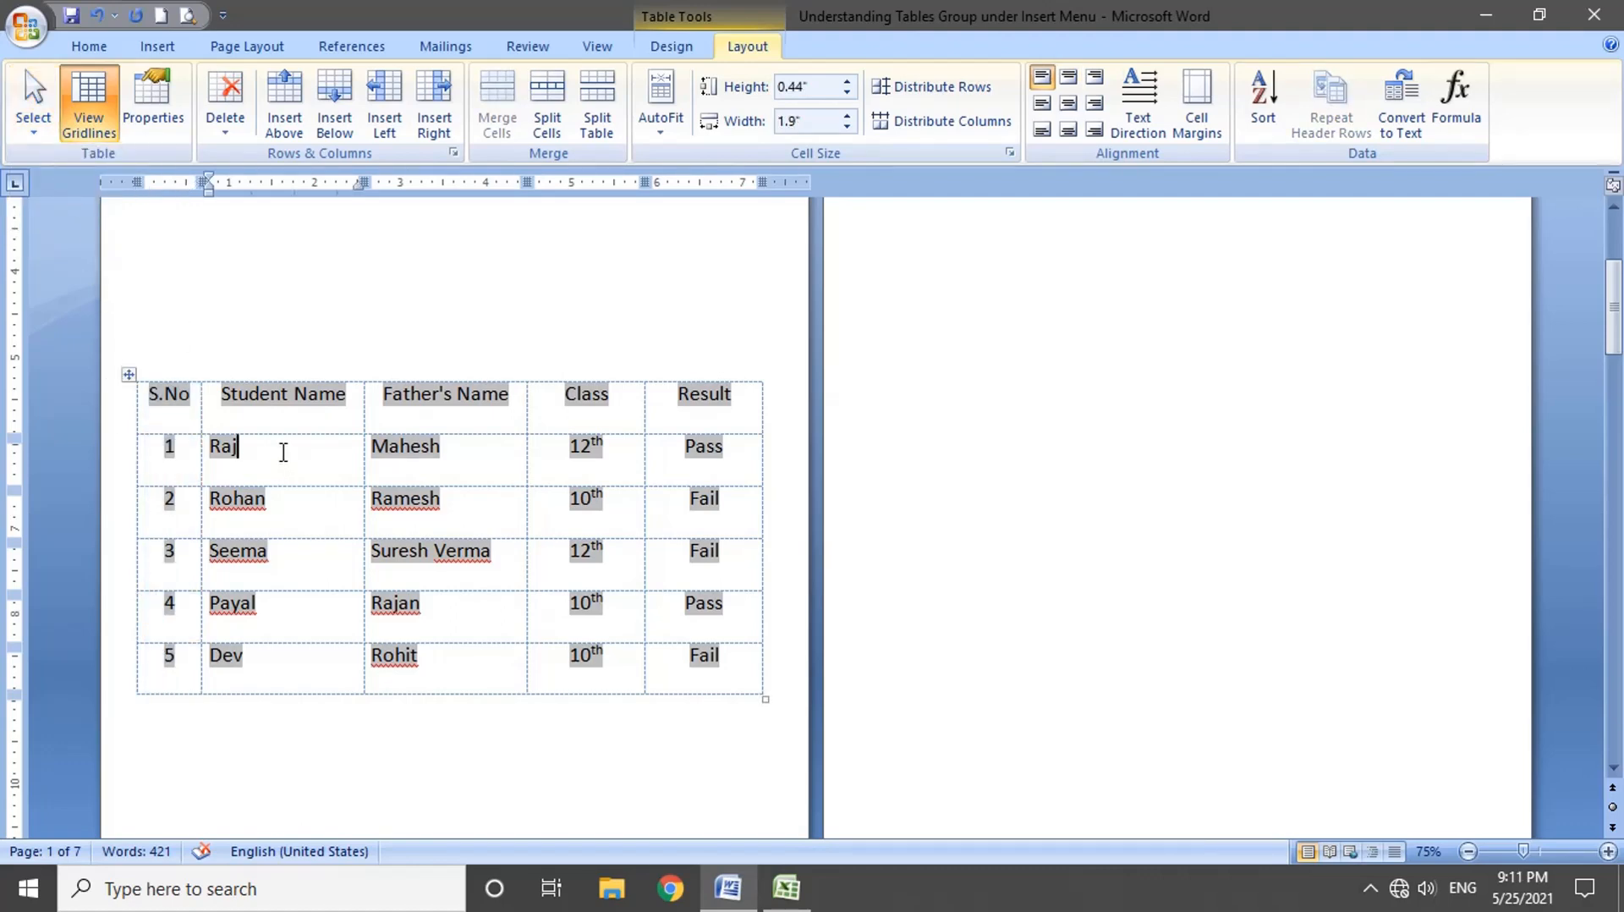
left_click(34, 100)
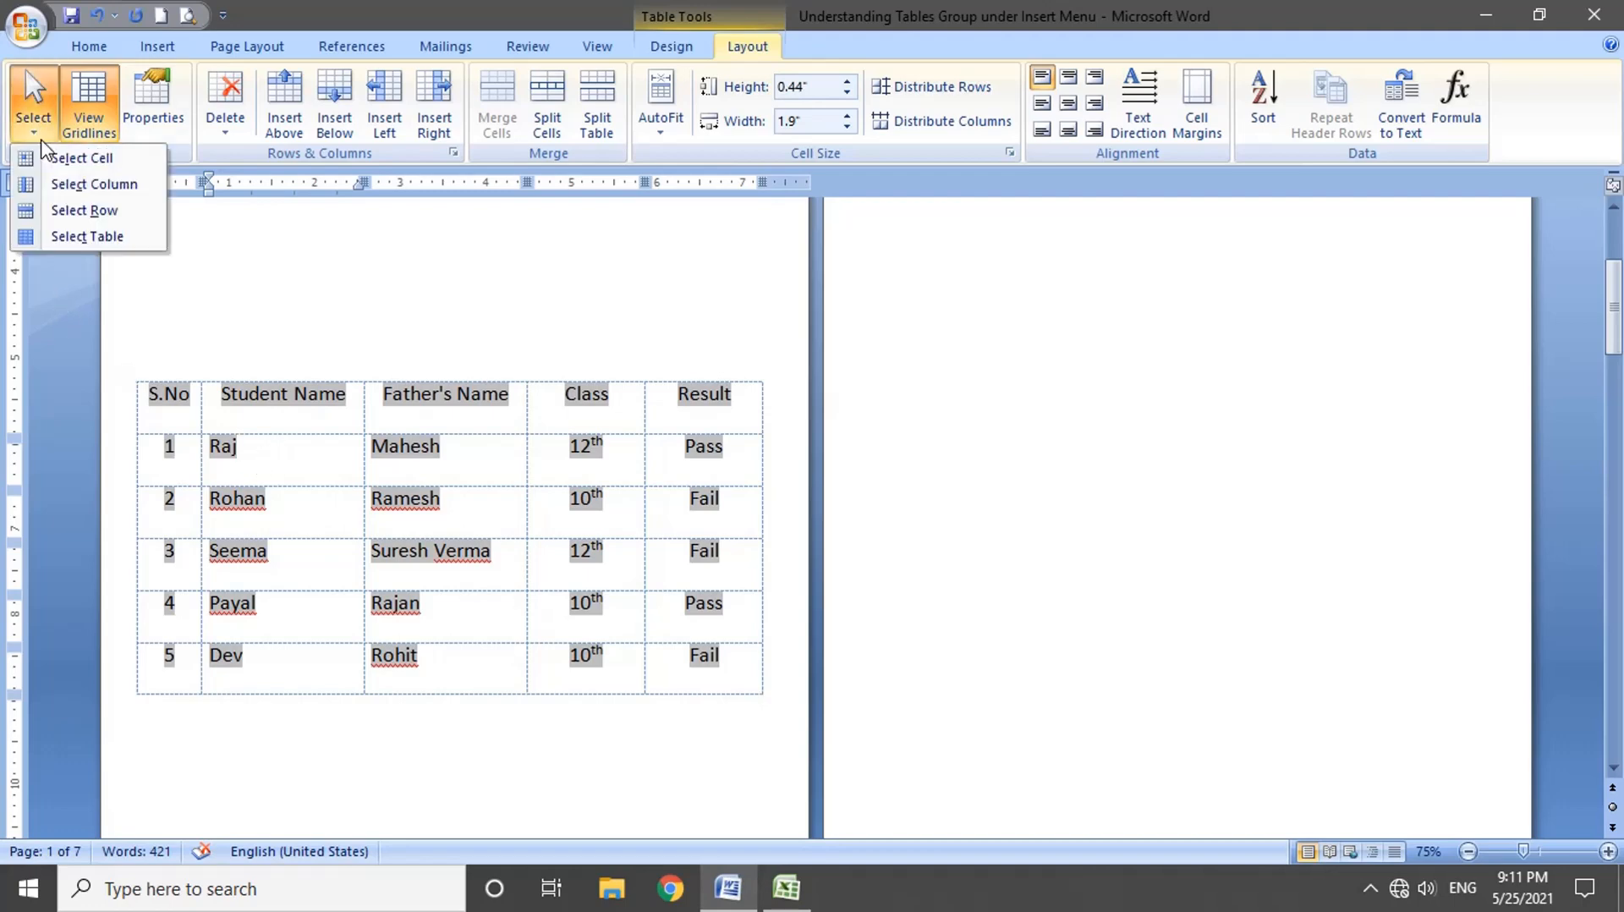
left_click(75, 217)
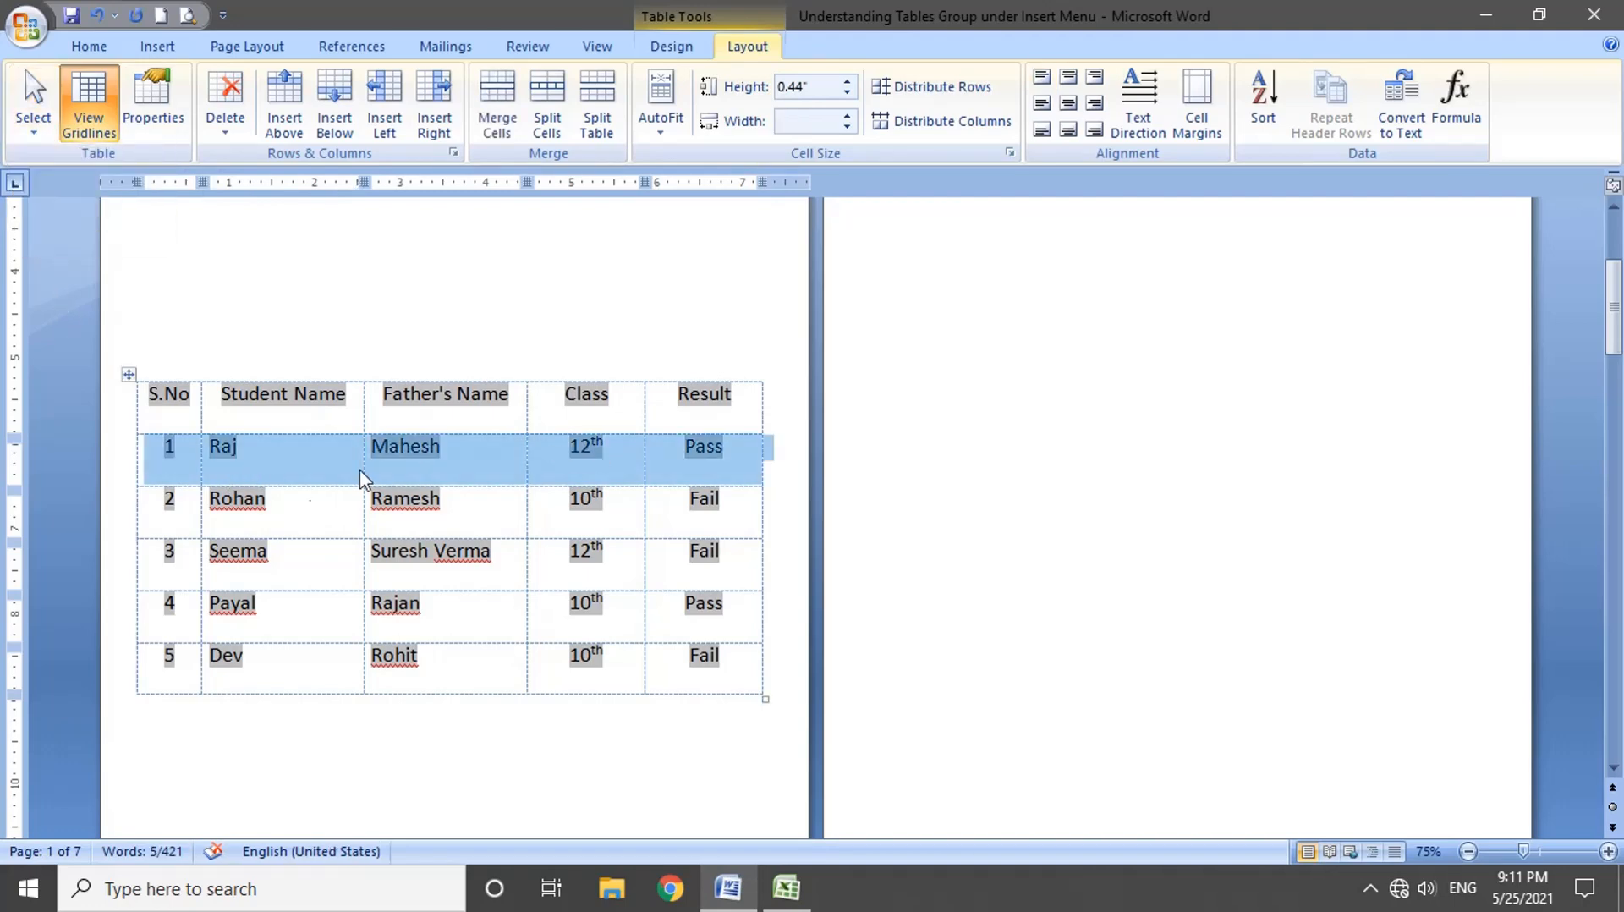
left_click(246, 471)
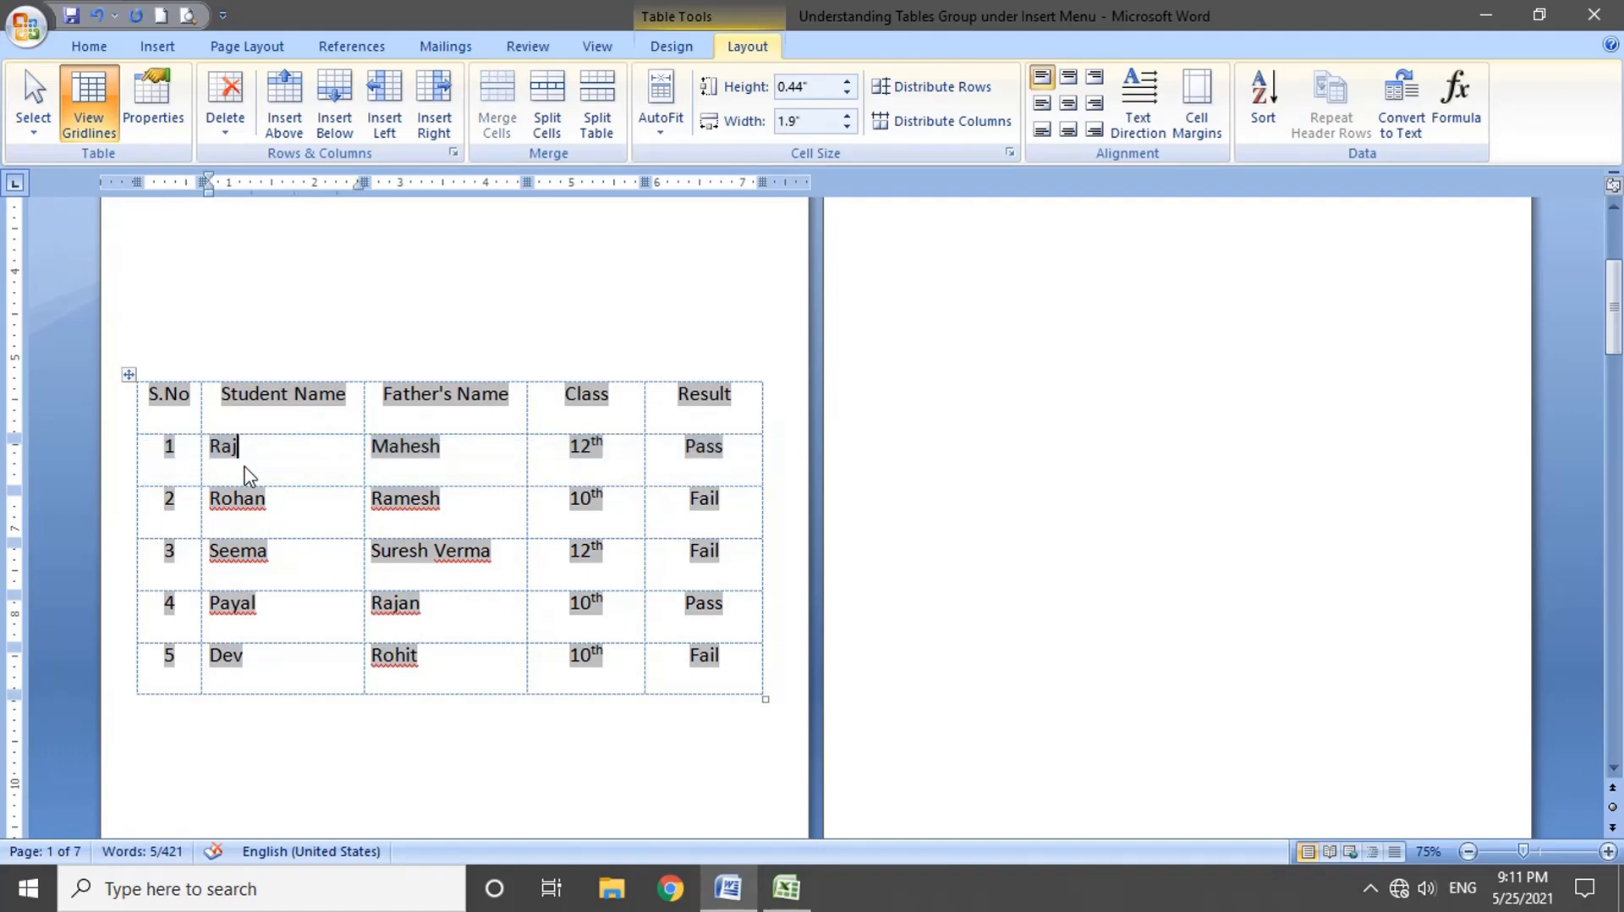
left_click(457, 551)
left_click(500, 626)
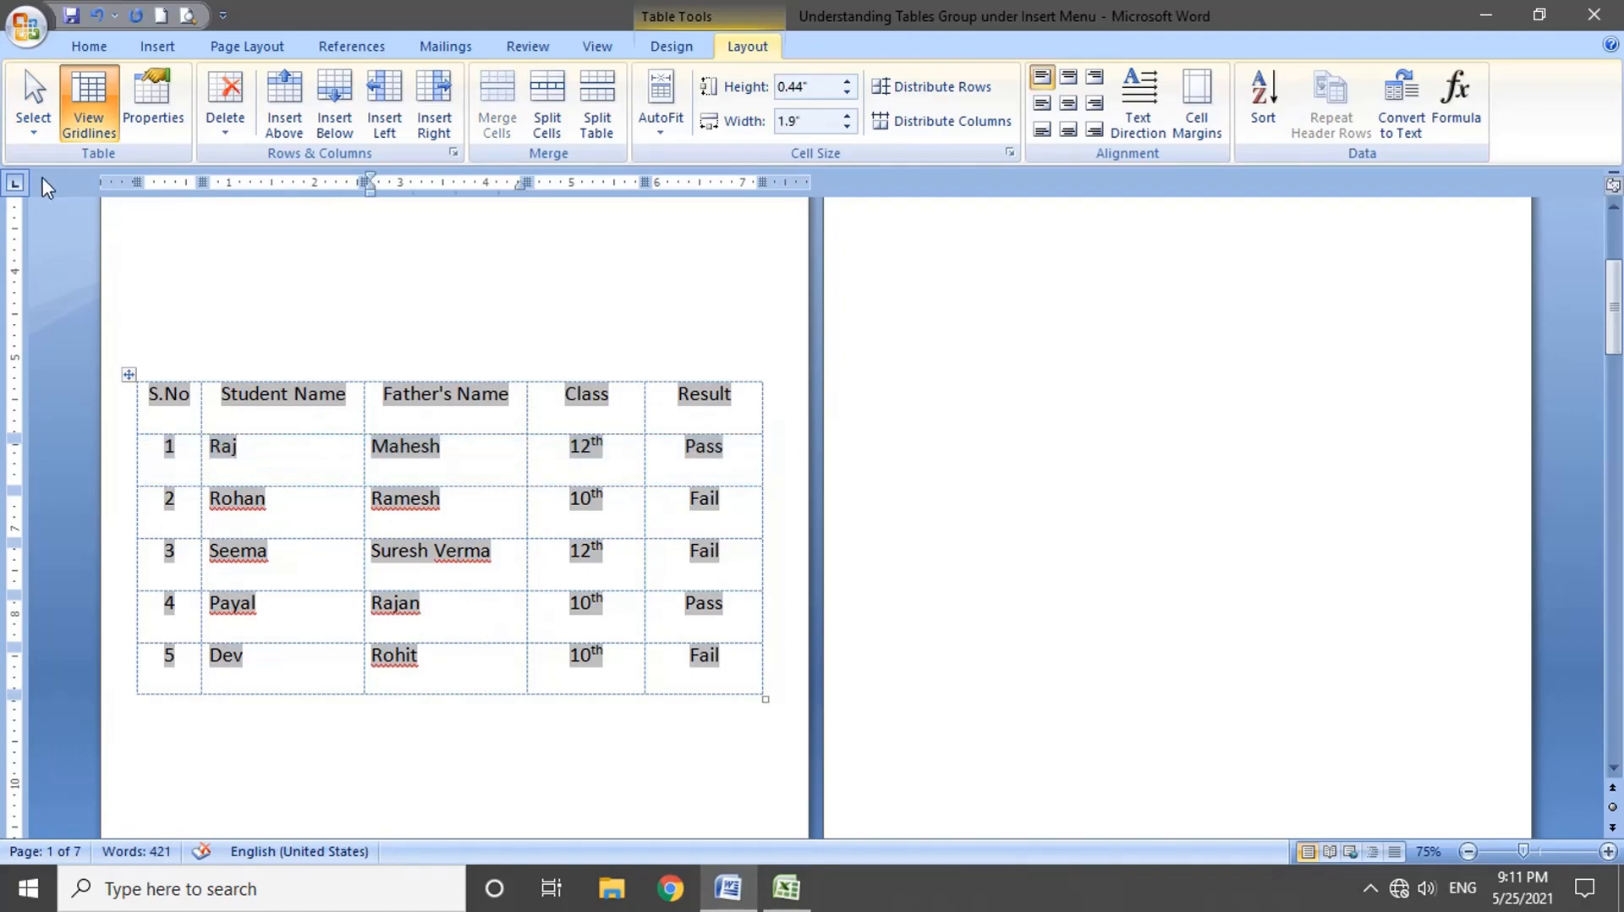
left_click(34, 100)
left_click(75, 235)
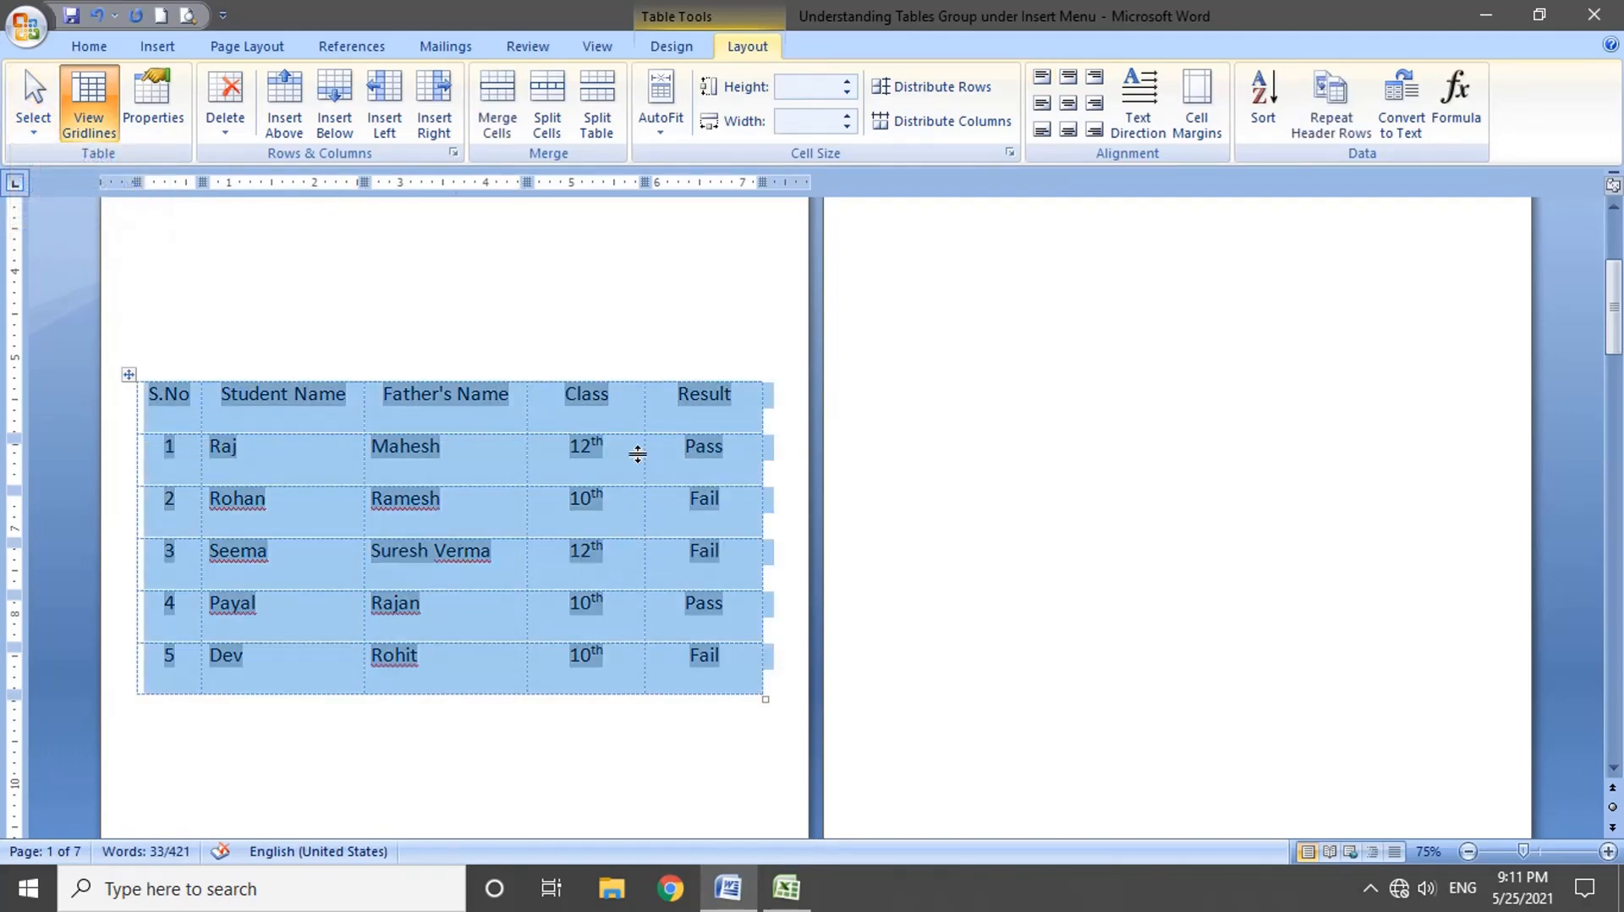
left_click(318, 580)
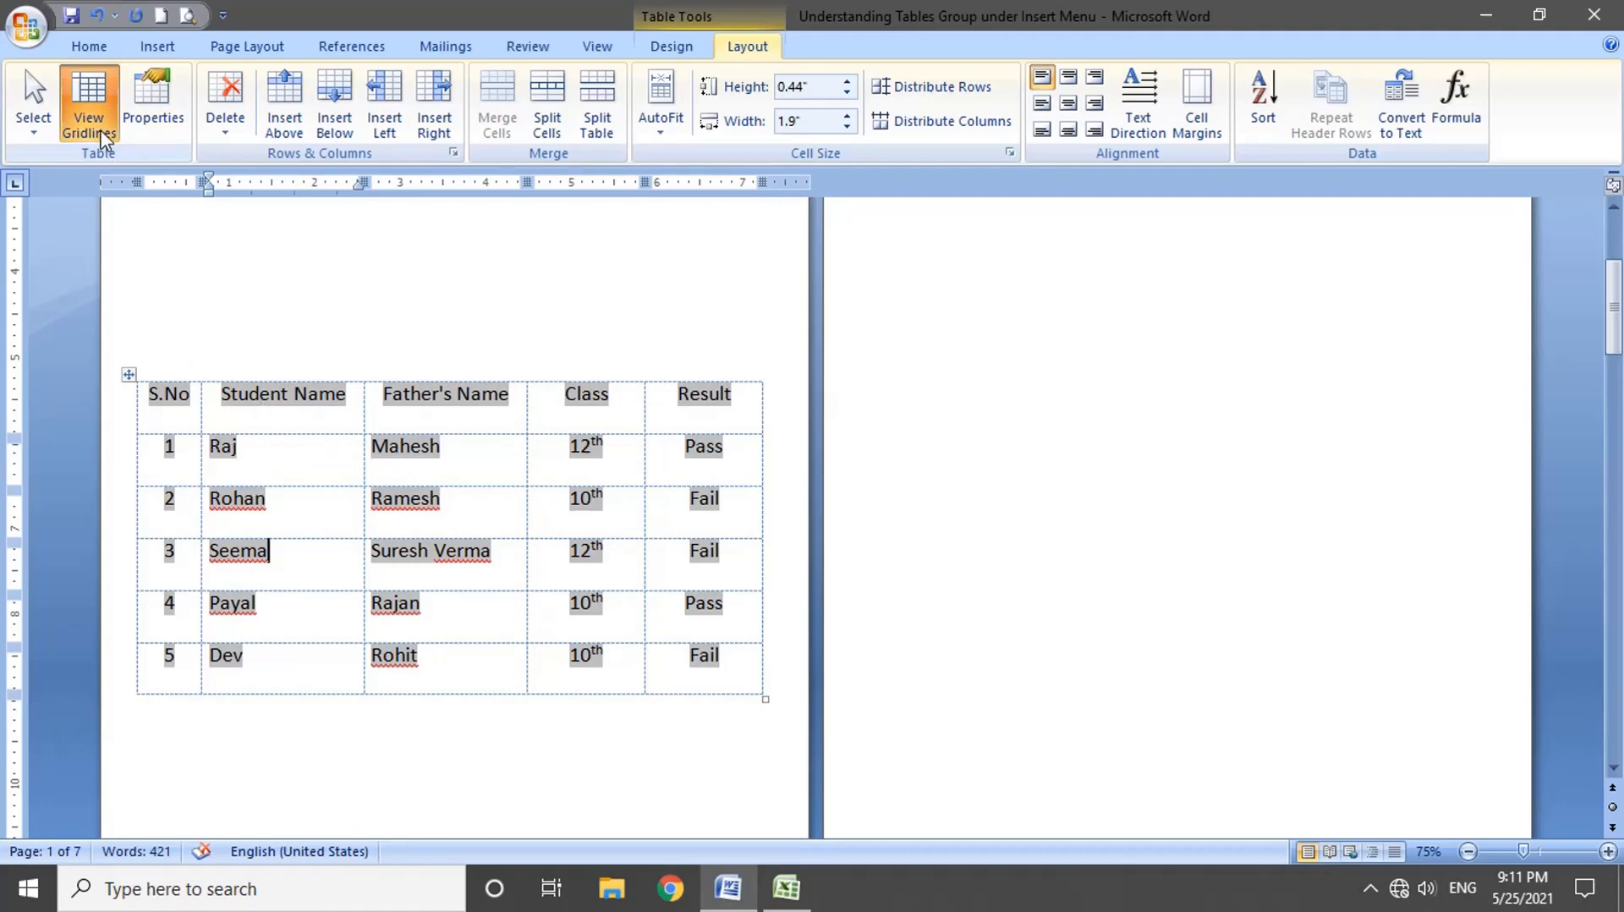
left_click(88, 106)
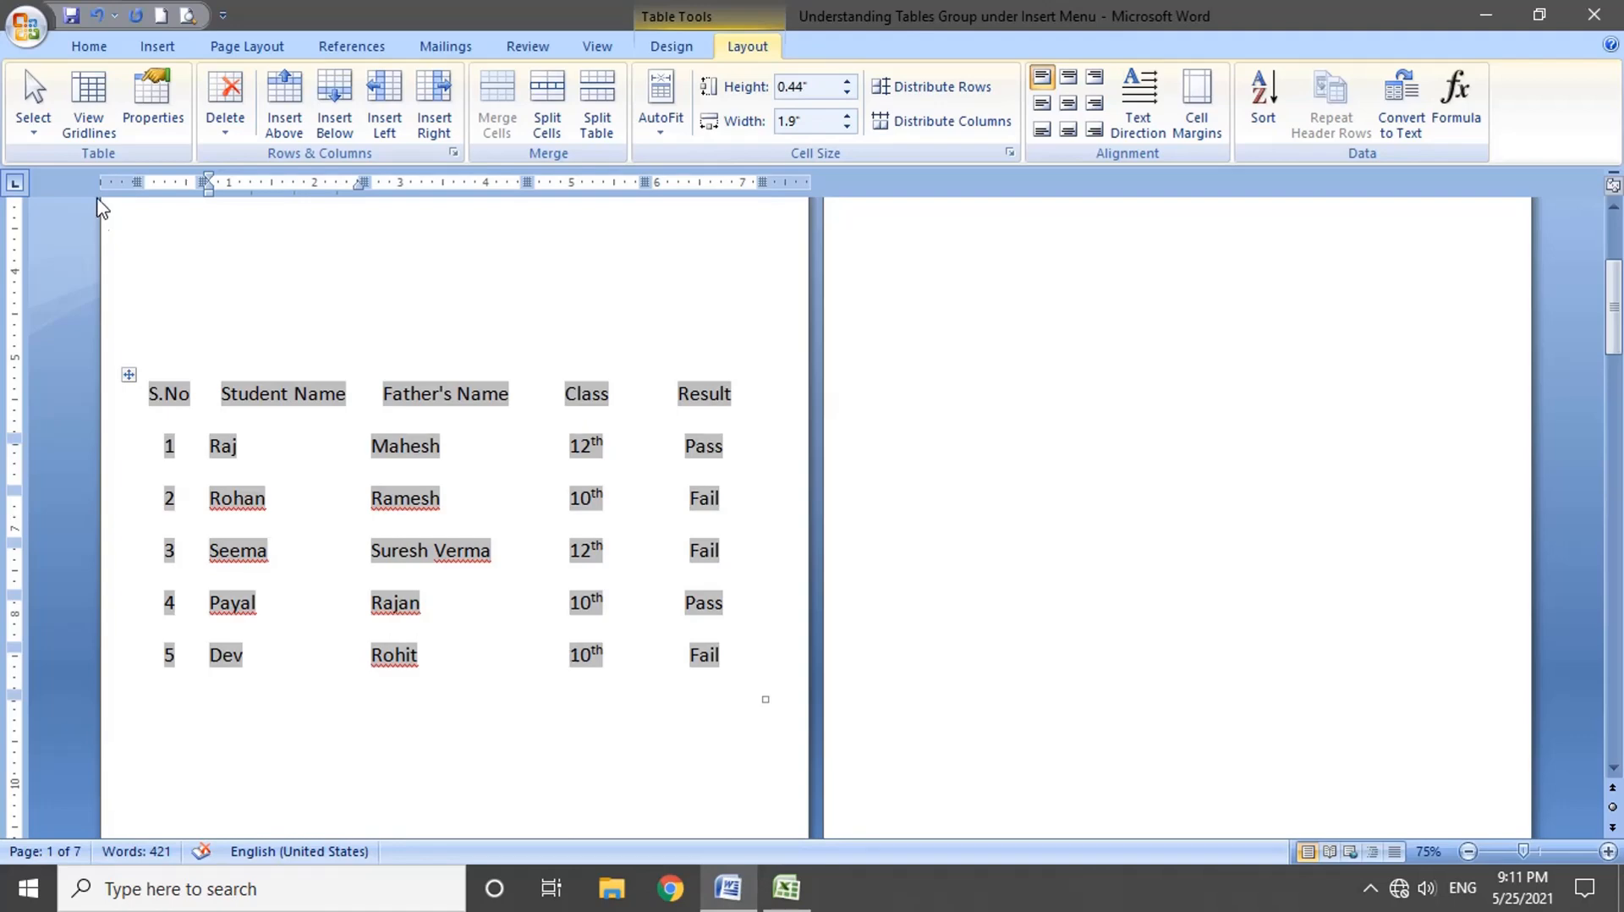
left_click(91, 107)
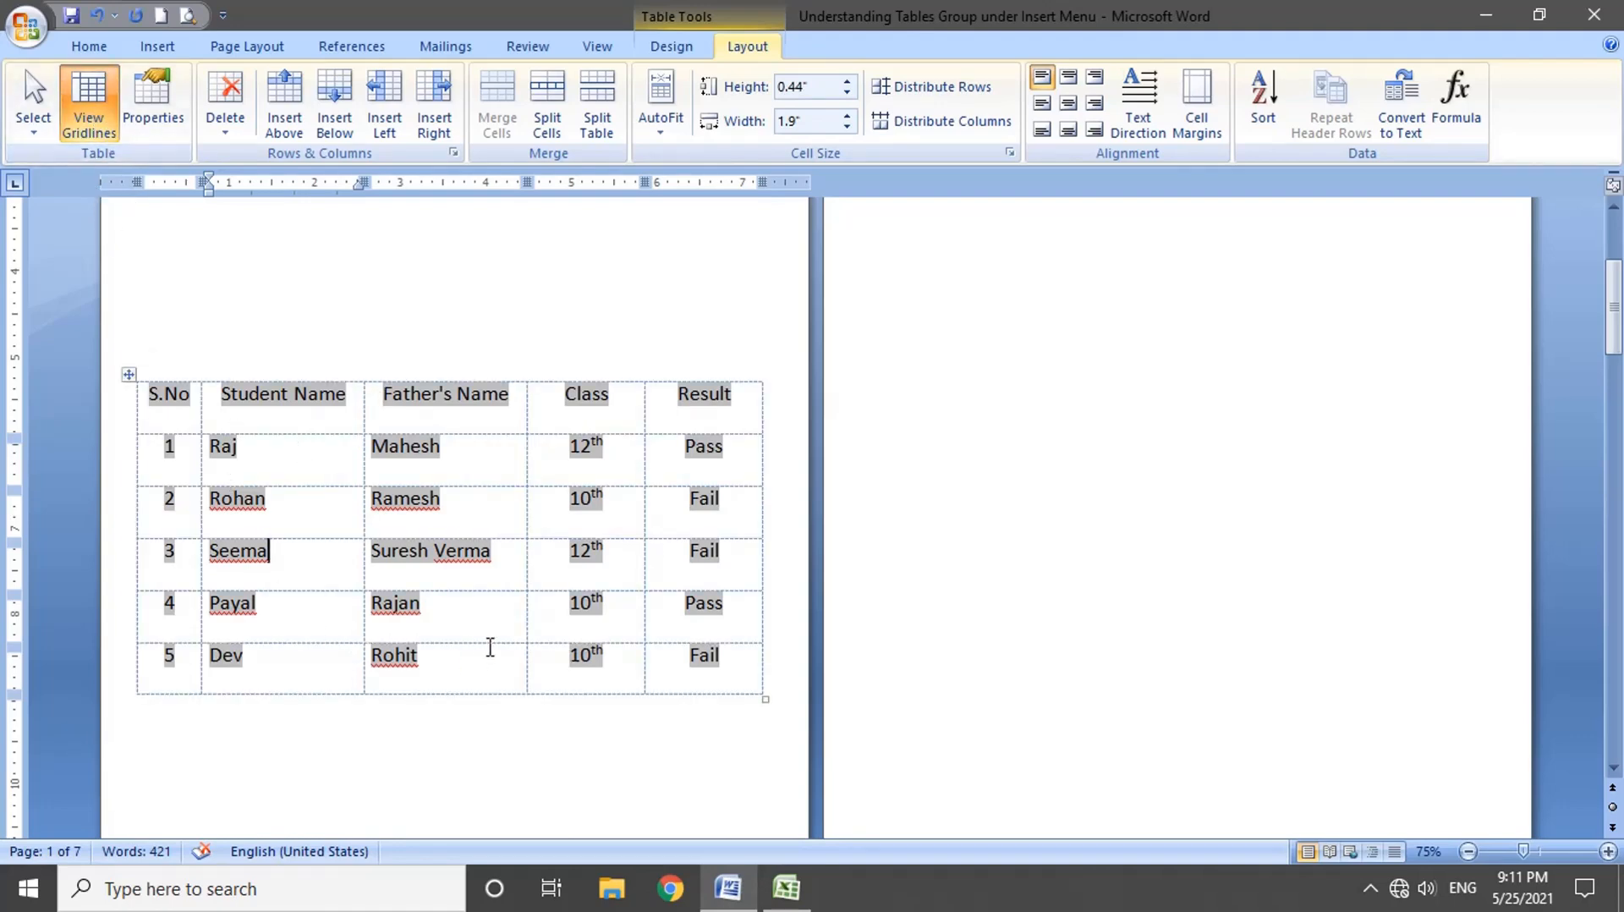
Bring up Table Properties and look through its Table, Row, Column and Cell settings.
left_click(168, 110)
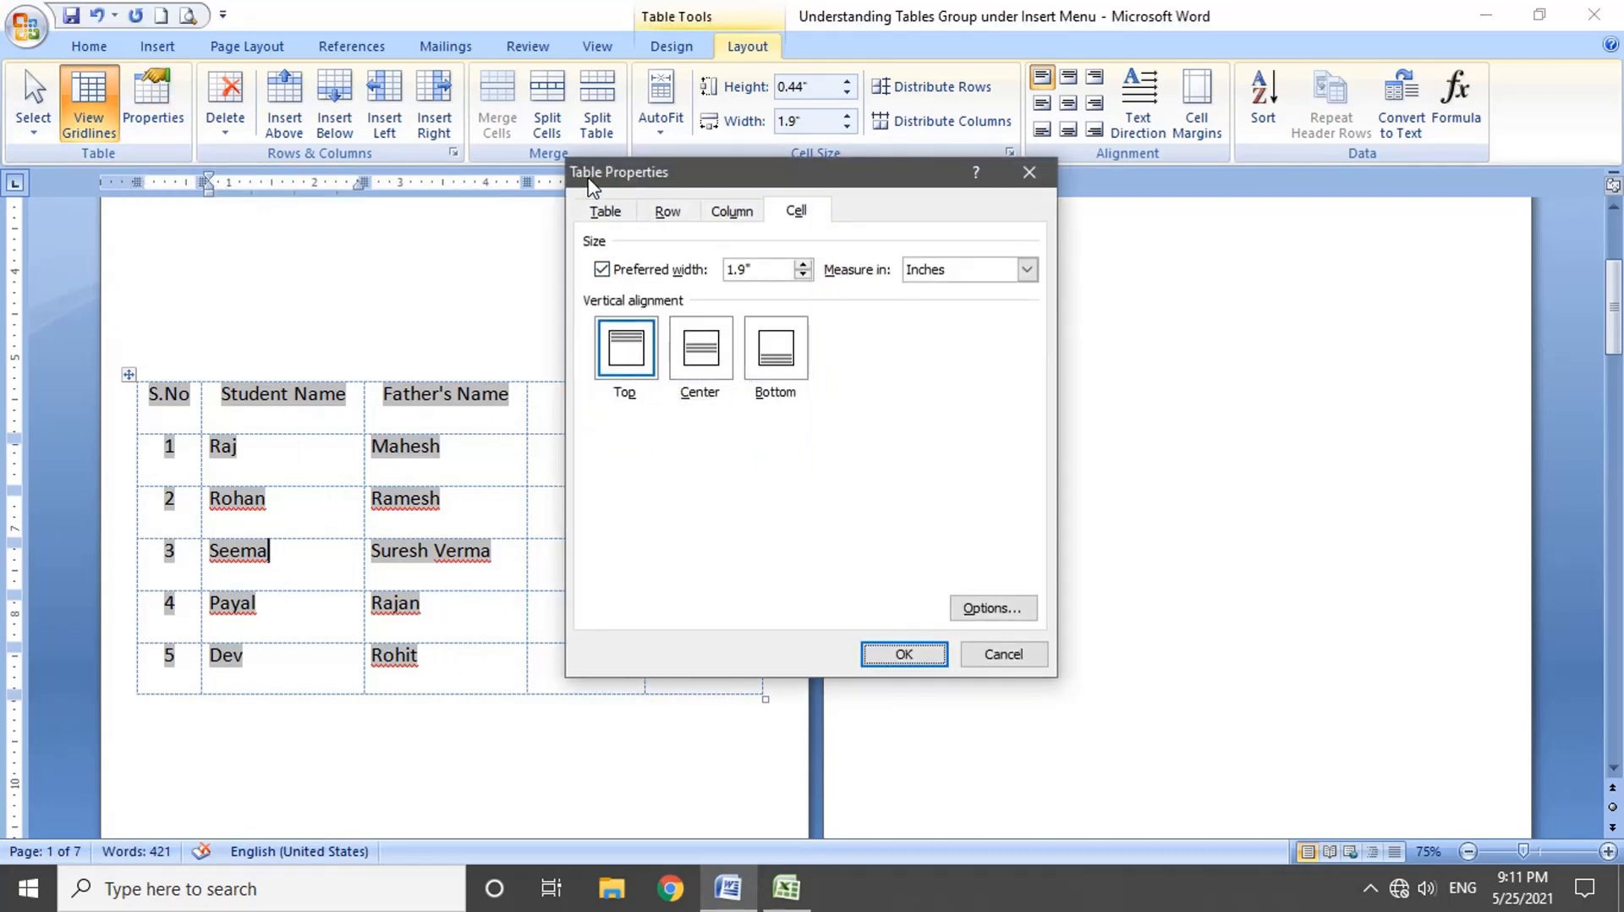
left_click(607, 210)
left_click(654, 213)
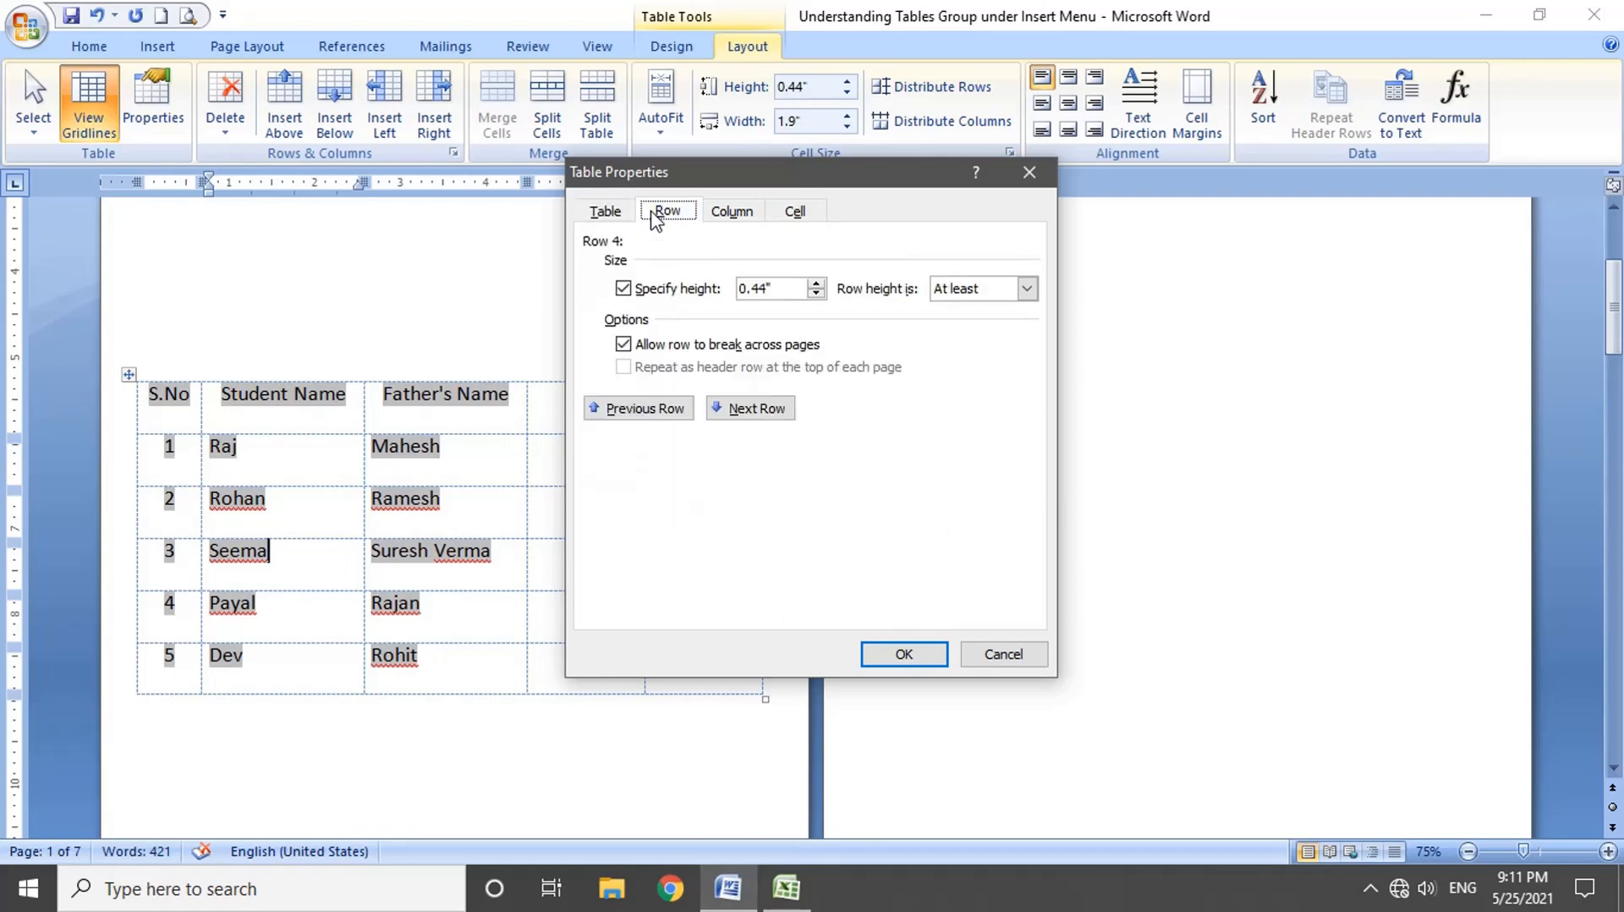
left_click(731, 213)
left_click(795, 213)
left_click(605, 211)
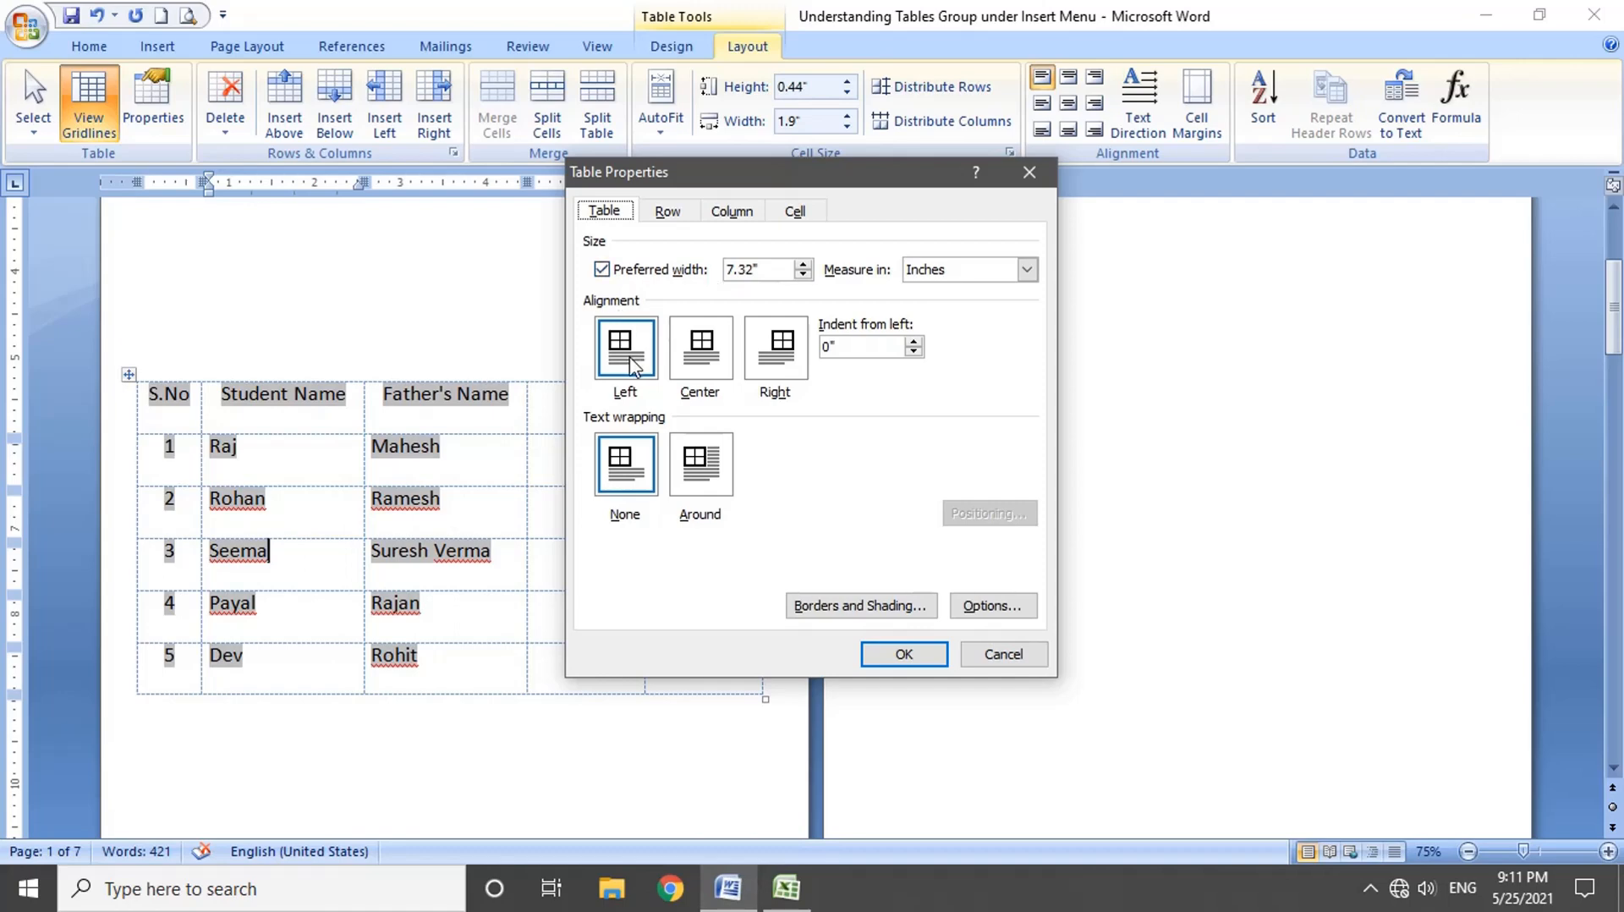
Set the table alignment to Center and text wrapping to Around.
left_click(700, 355)
left_click(772, 355)
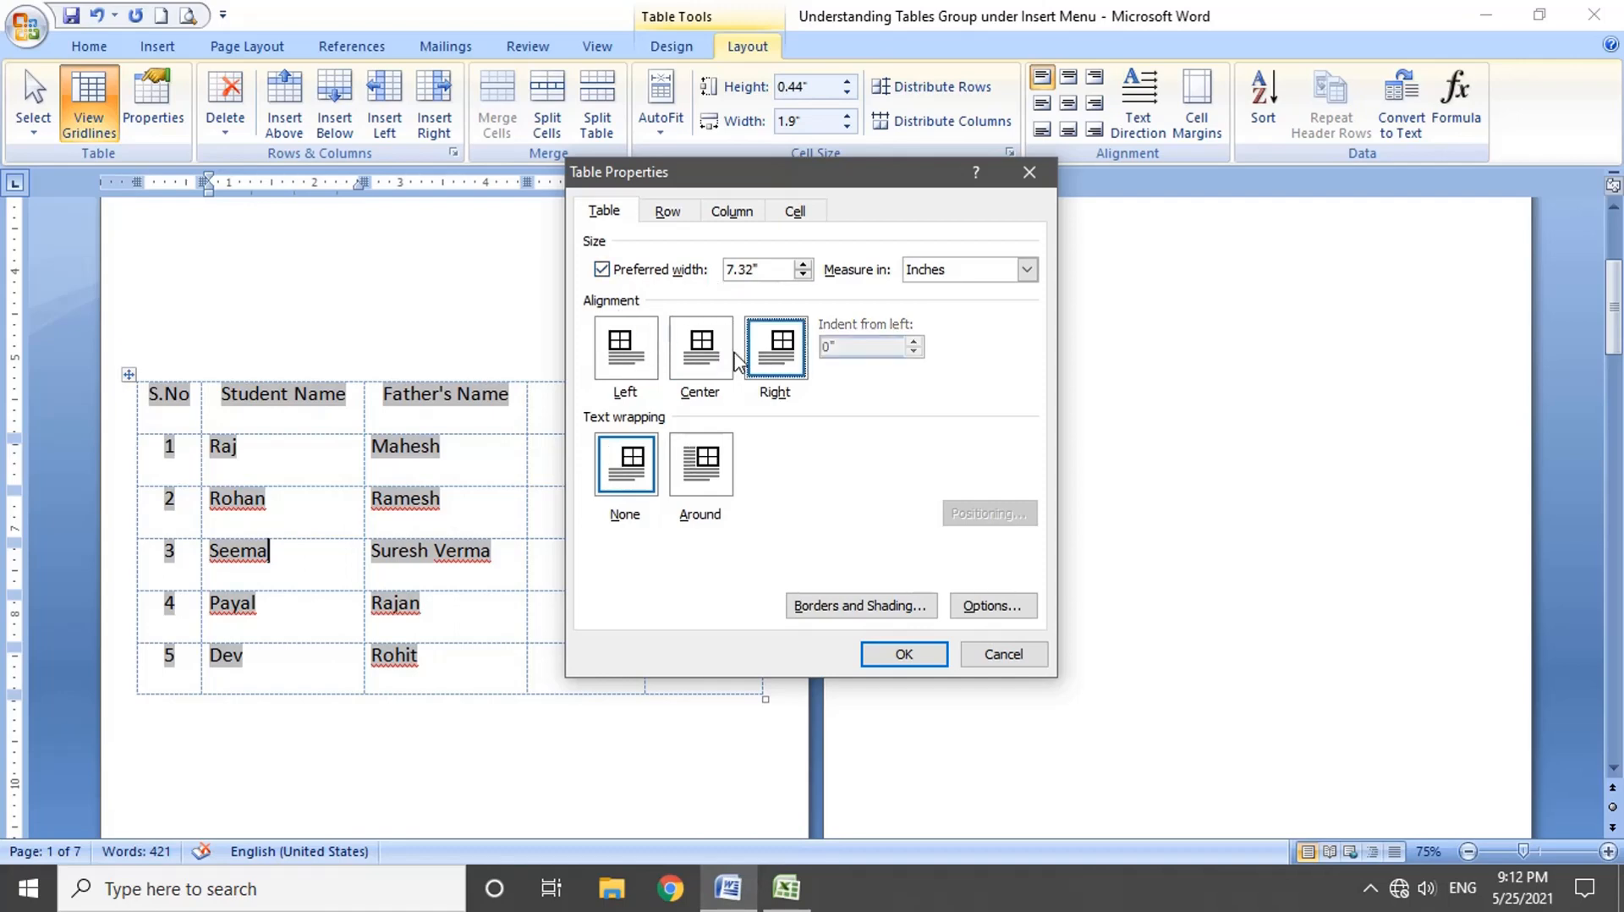
left_click(657, 359)
left_click(686, 360)
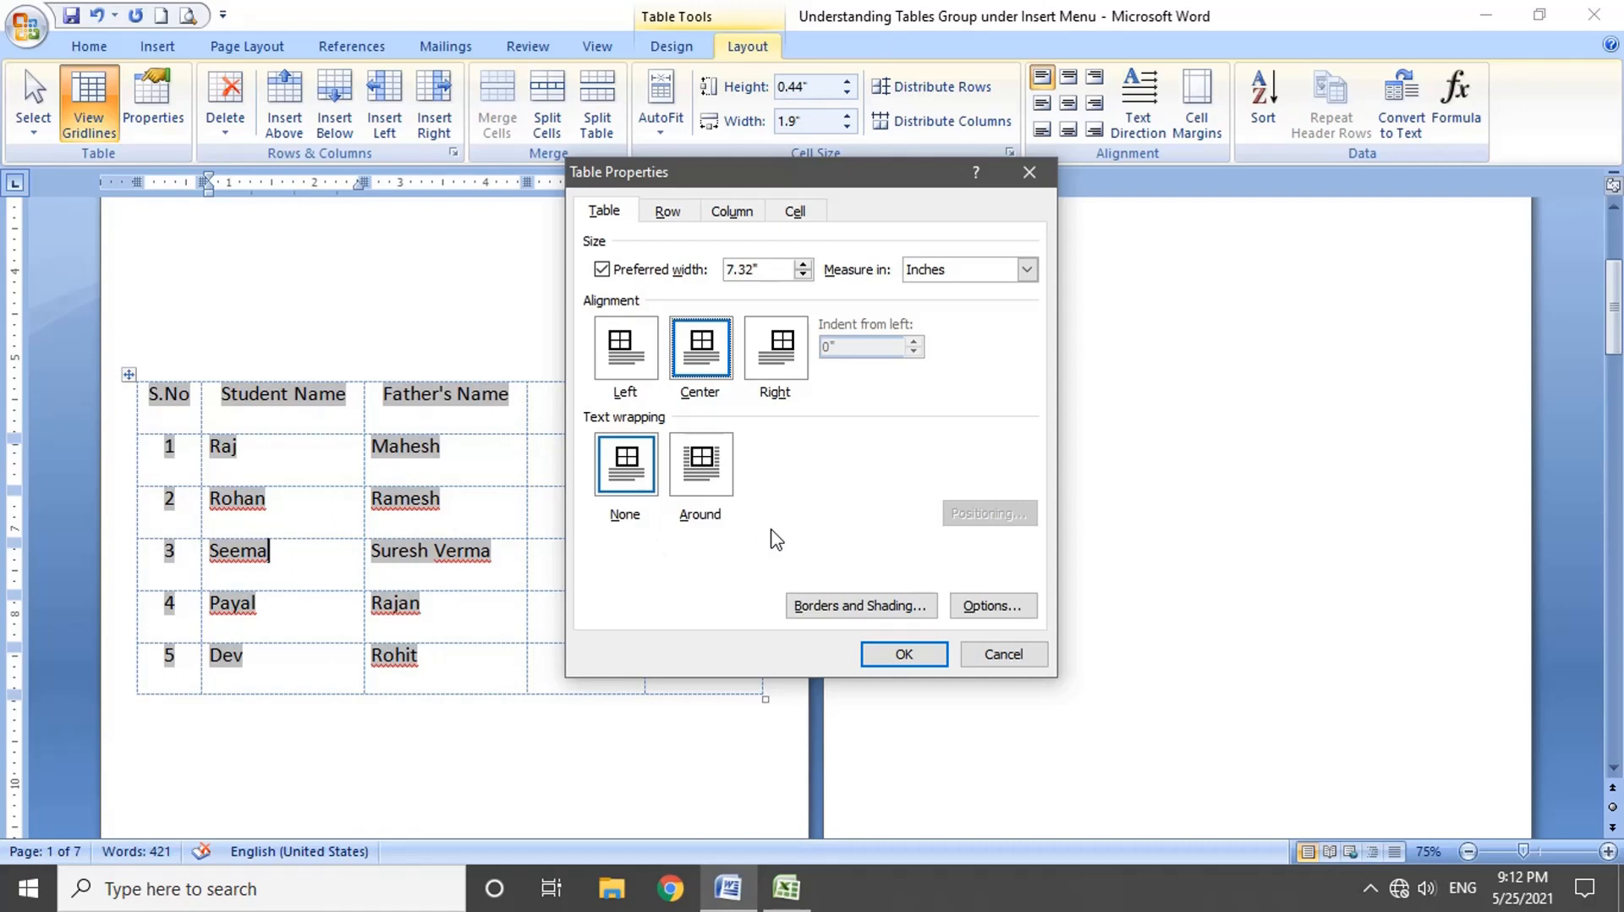
left_click(633, 493)
left_click(695, 487)
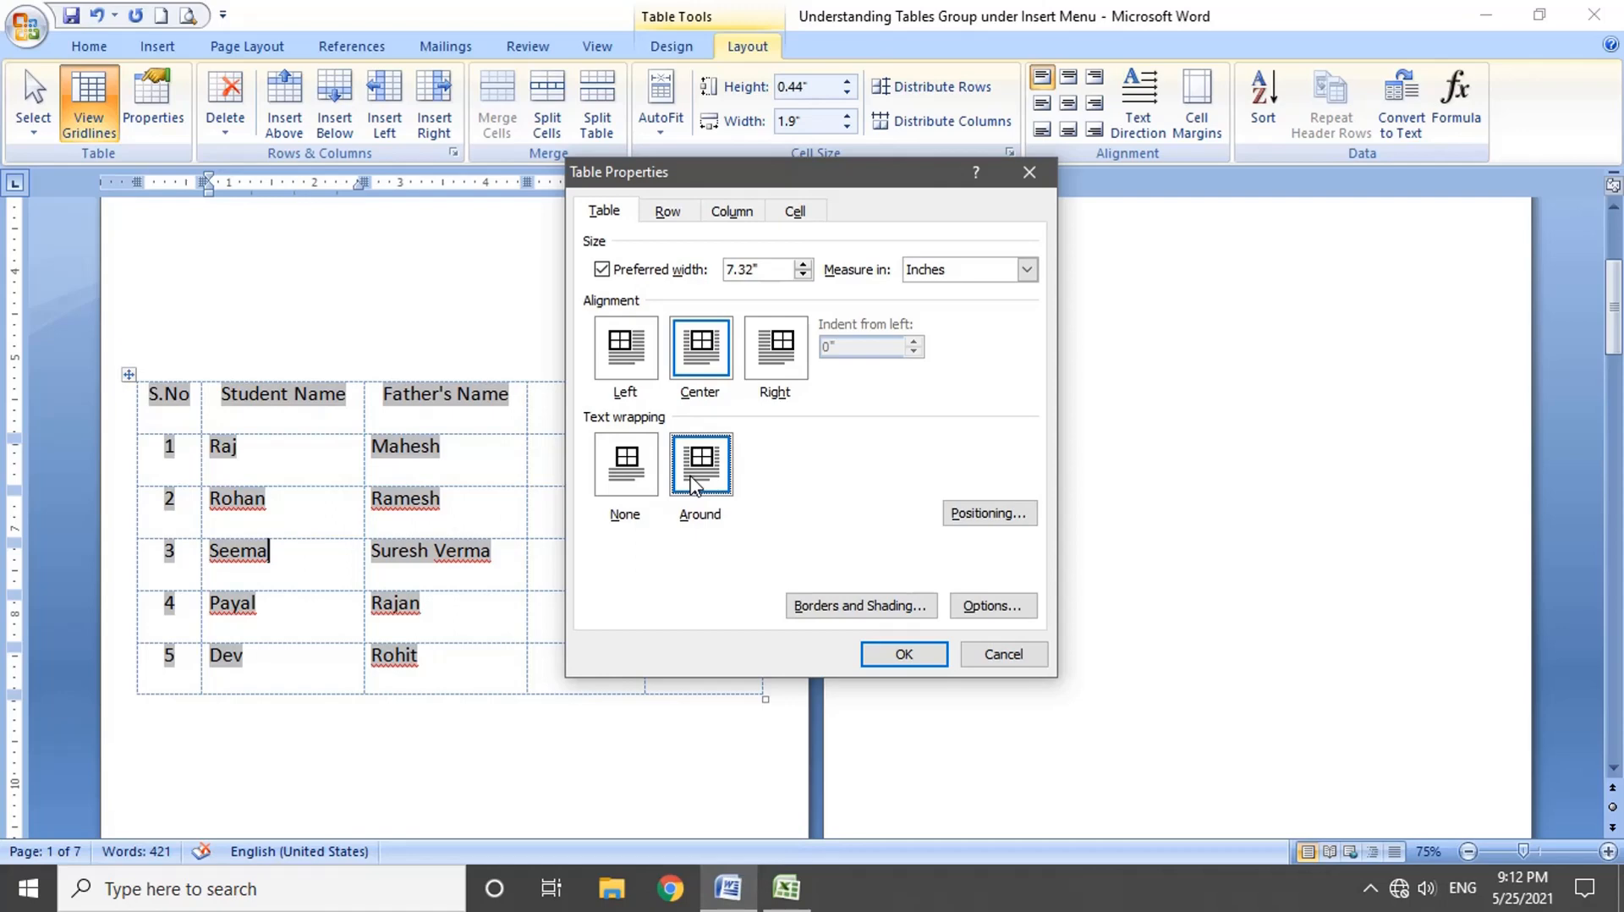
left_click(979, 521)
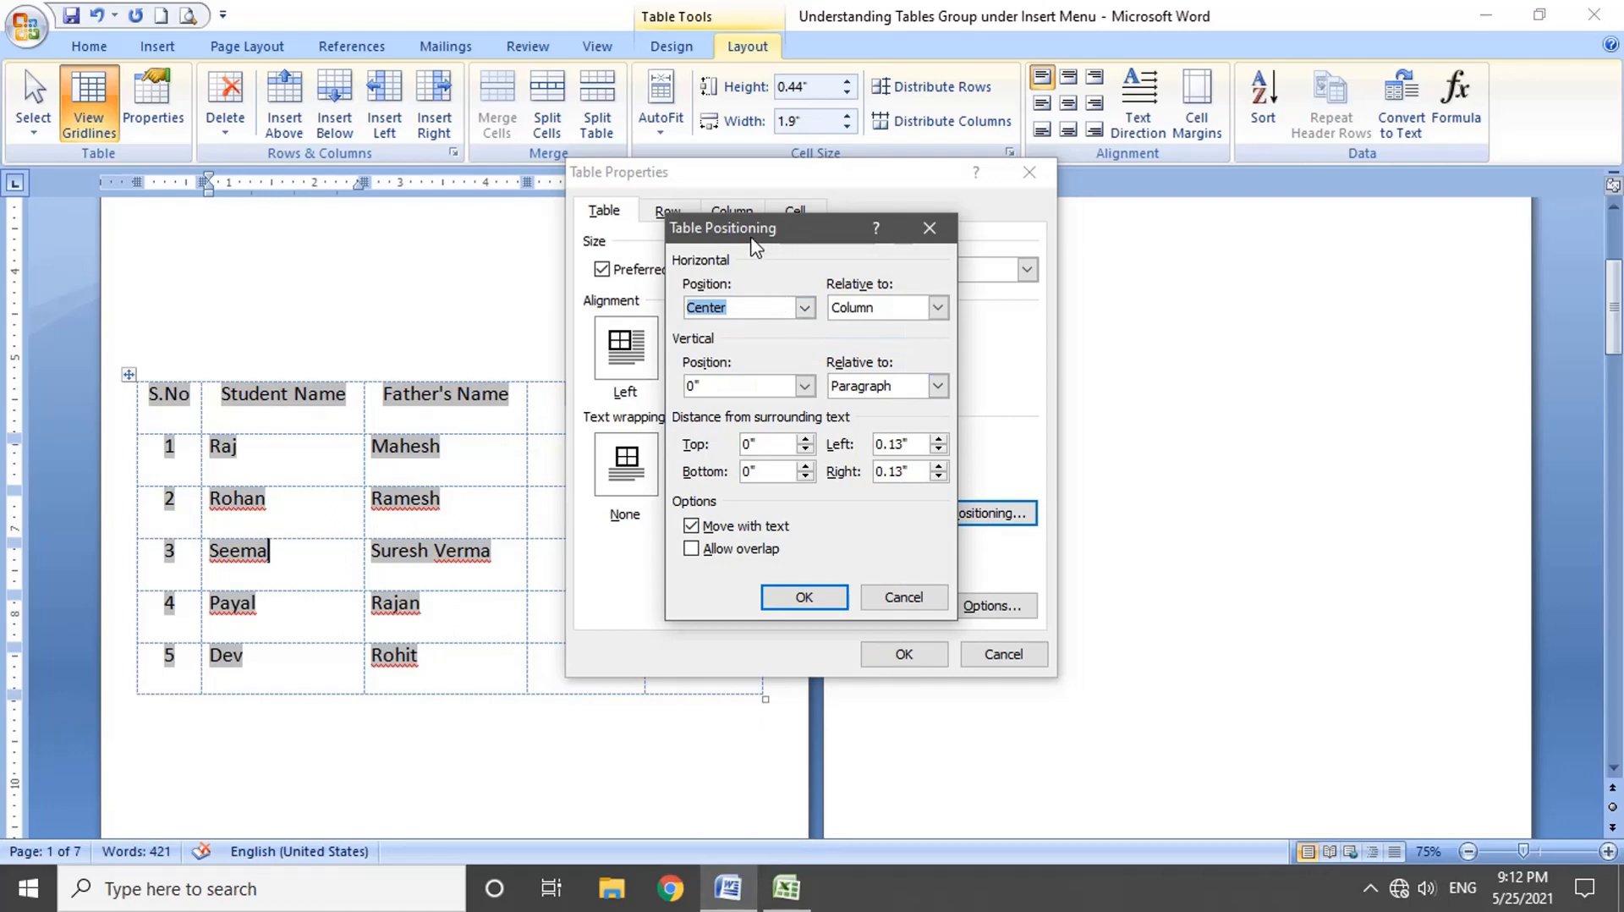
left_click_drag(767, 245, 1200, 242)
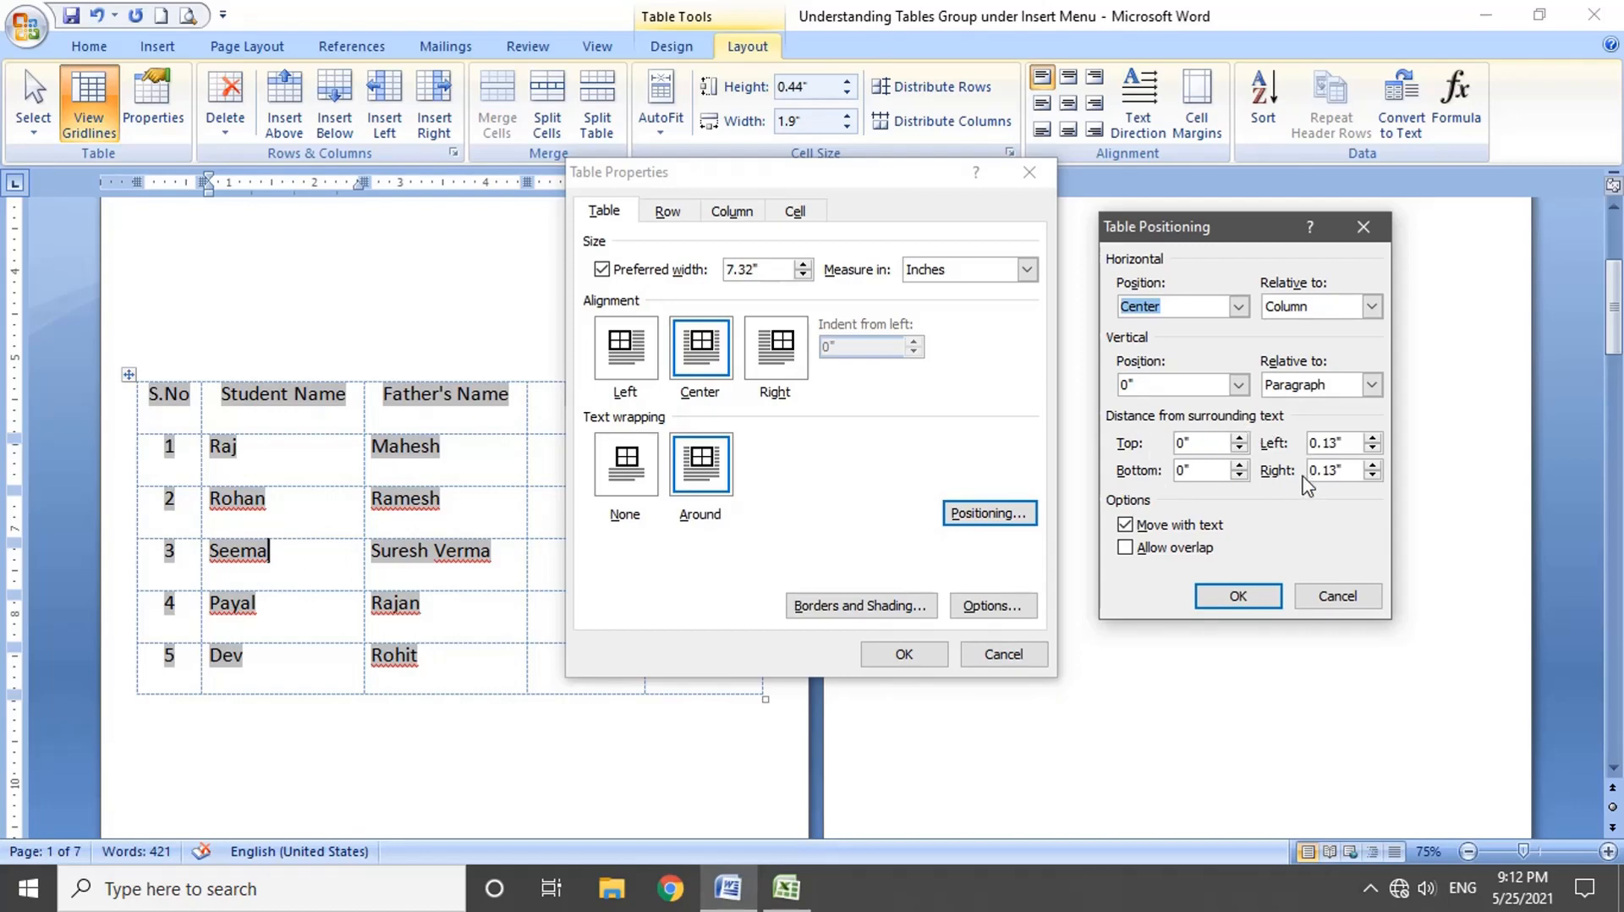
left_click(1338, 596)
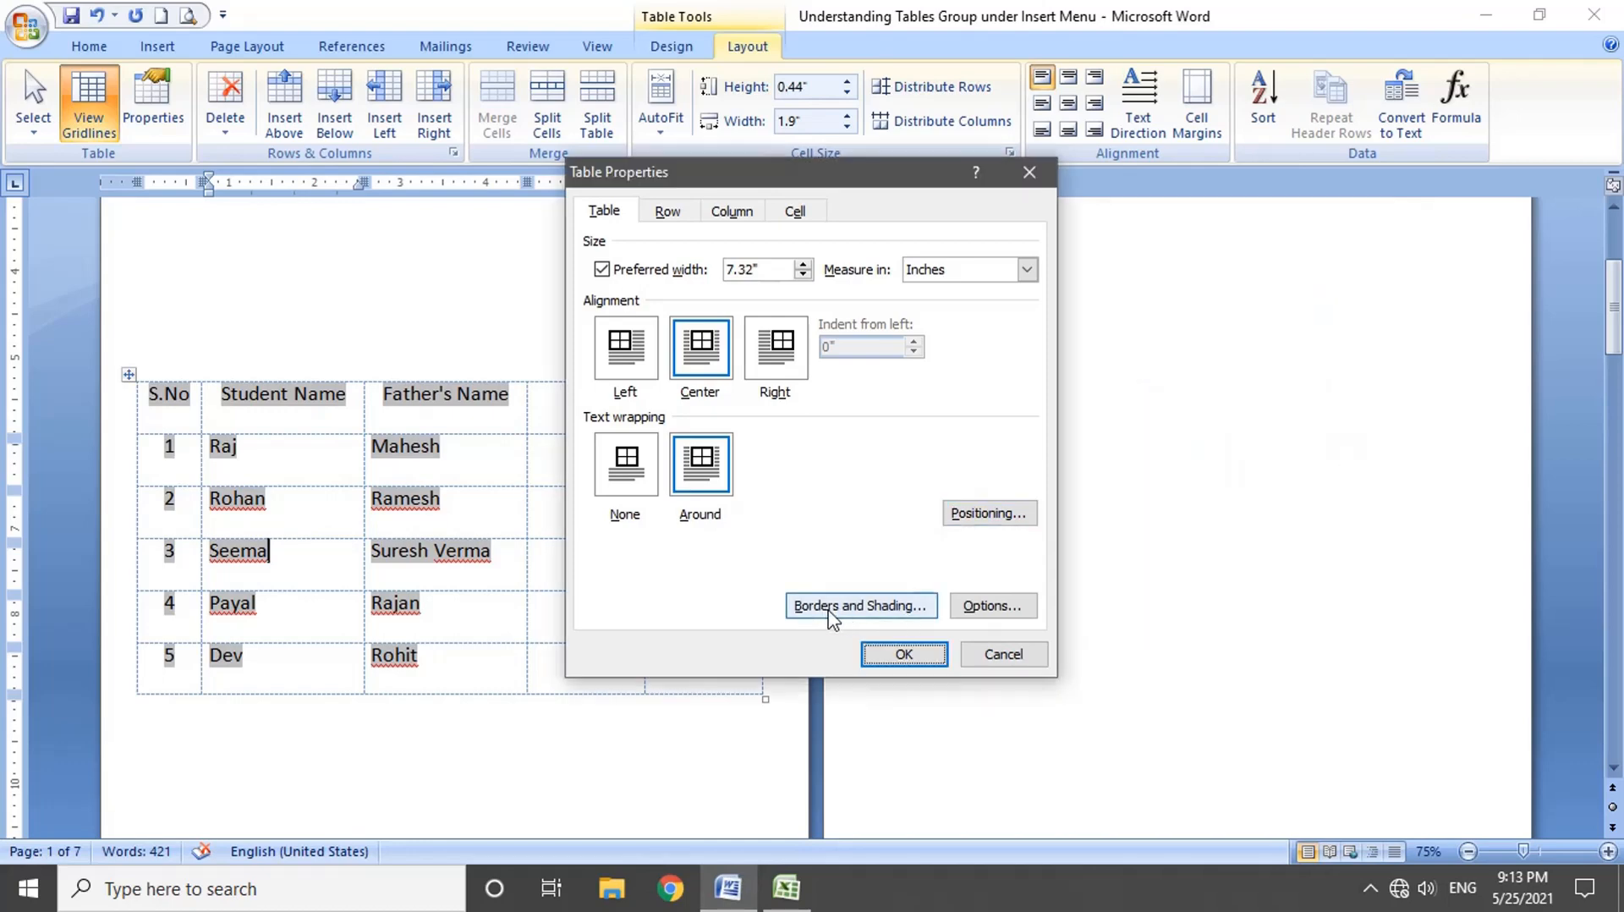
In Borders and Shading choose All borders with a light blue, fine dashed ½ pt line.
left_click(829, 608)
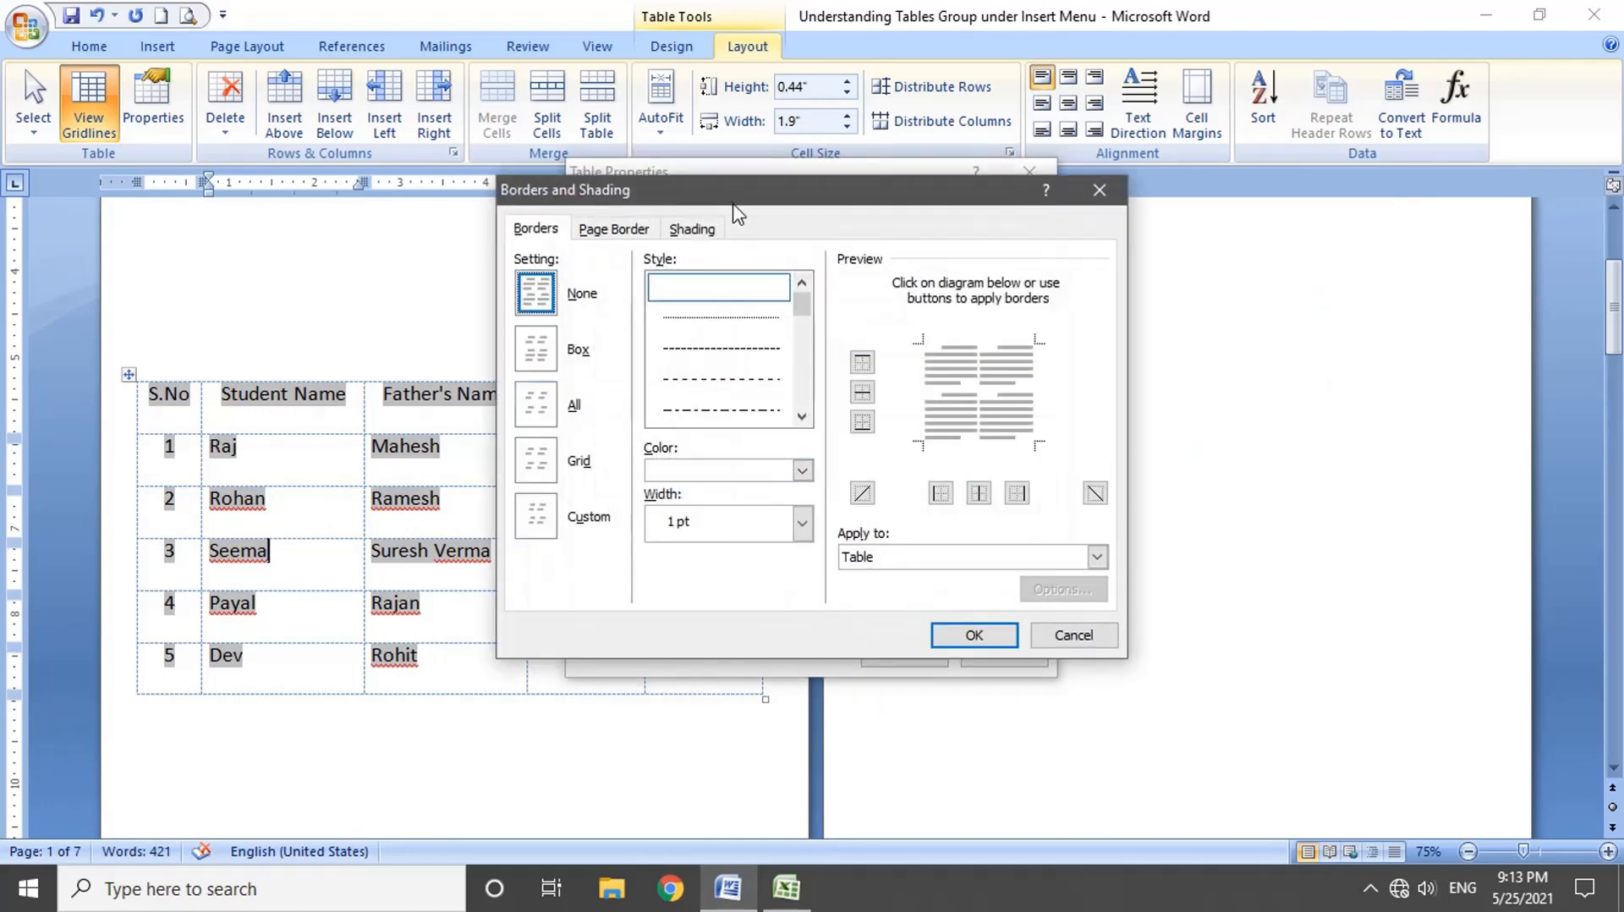
left_click_drag(732, 200, 872, 208)
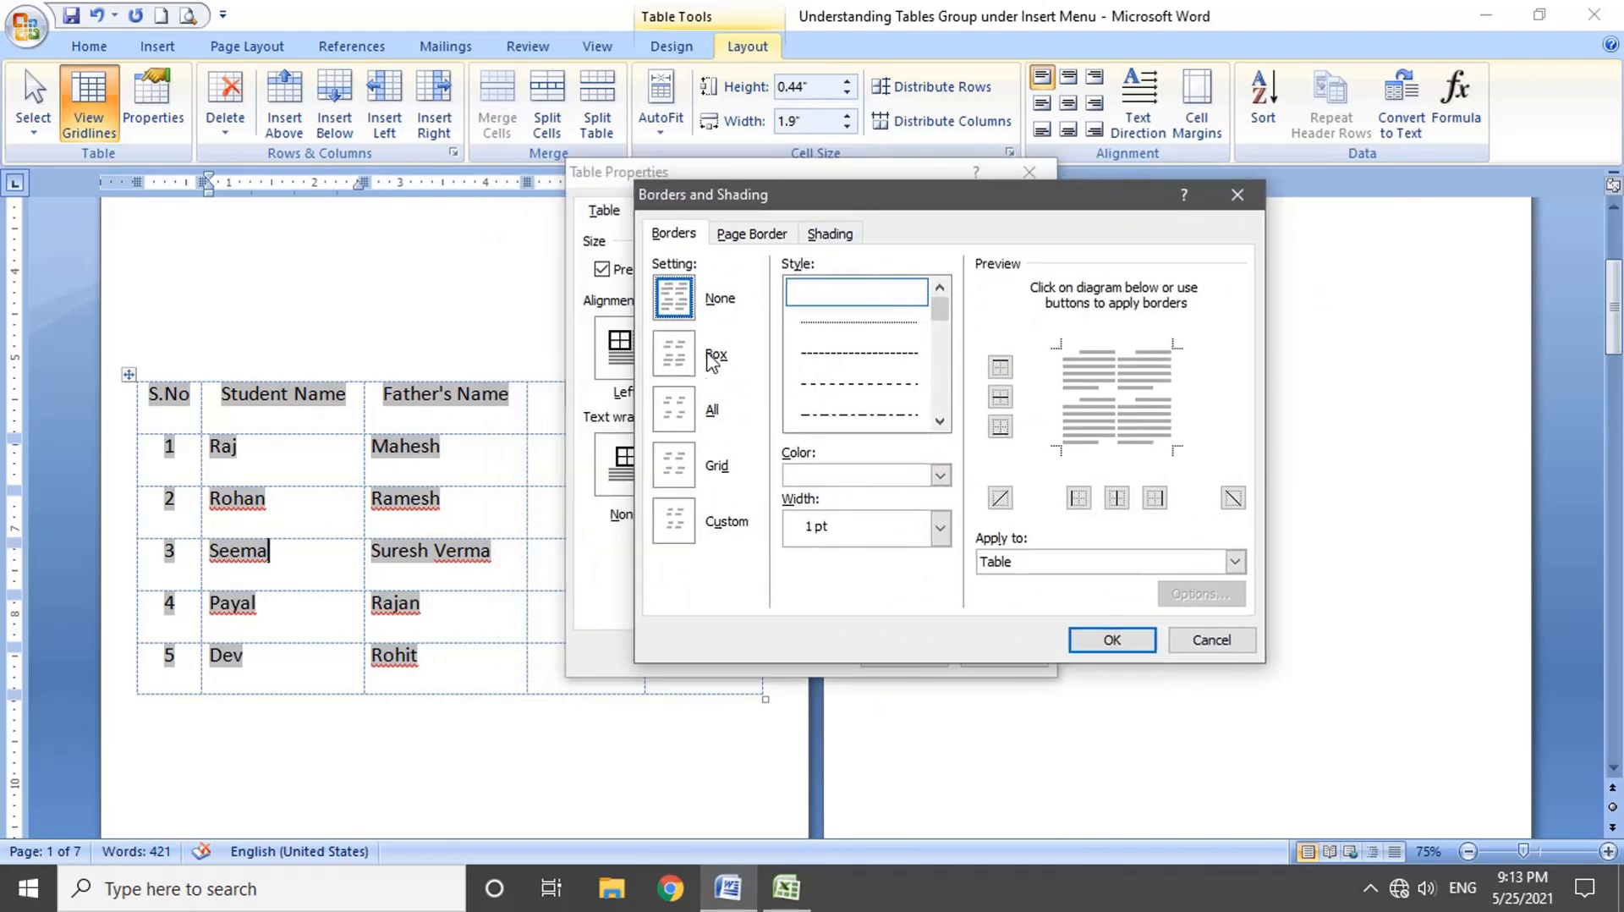
left_click(685, 360)
left_click(674, 410)
scroll(939, 420, "down", 1)
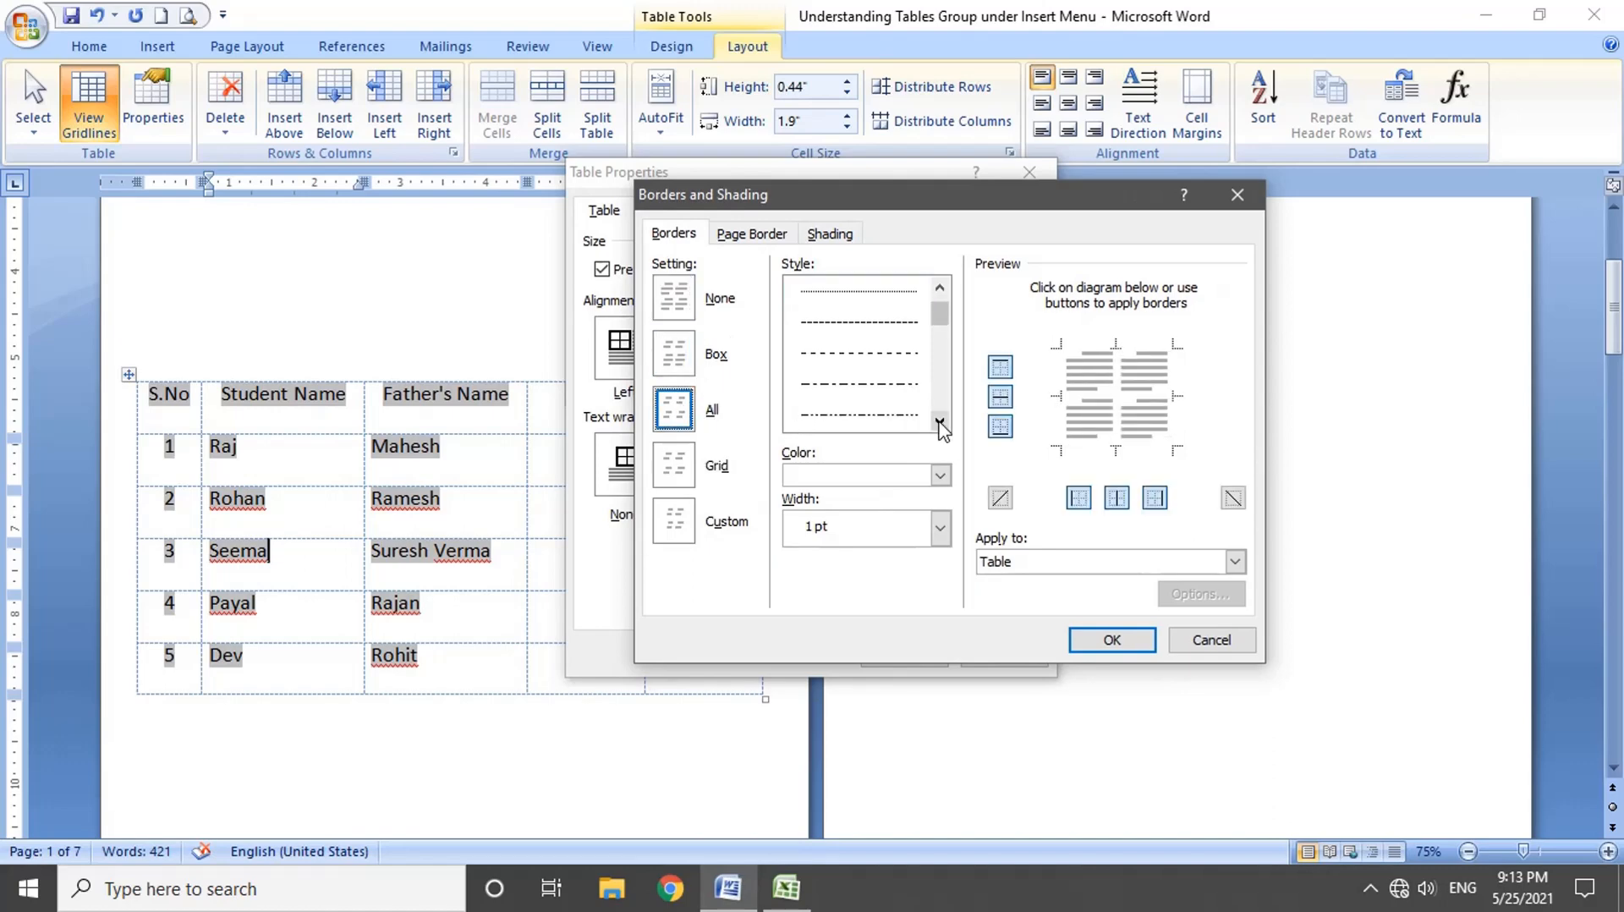
left_click(888, 351)
scroll(898, 406, "up", 2)
left_click(939, 475)
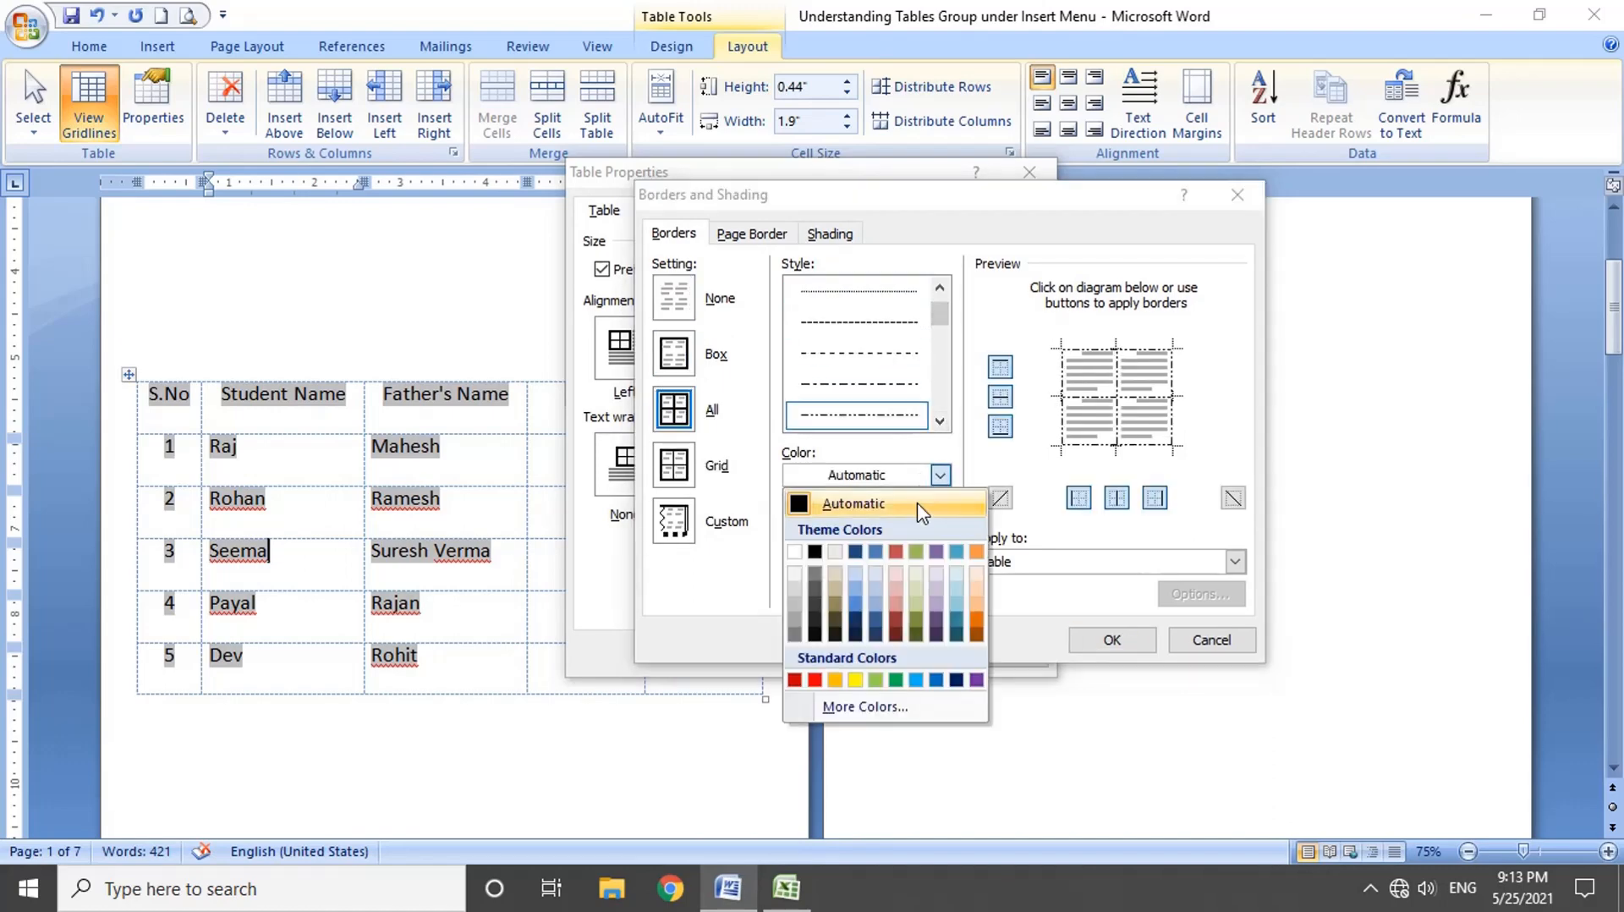
left_click(884, 568)
left_click(939, 526)
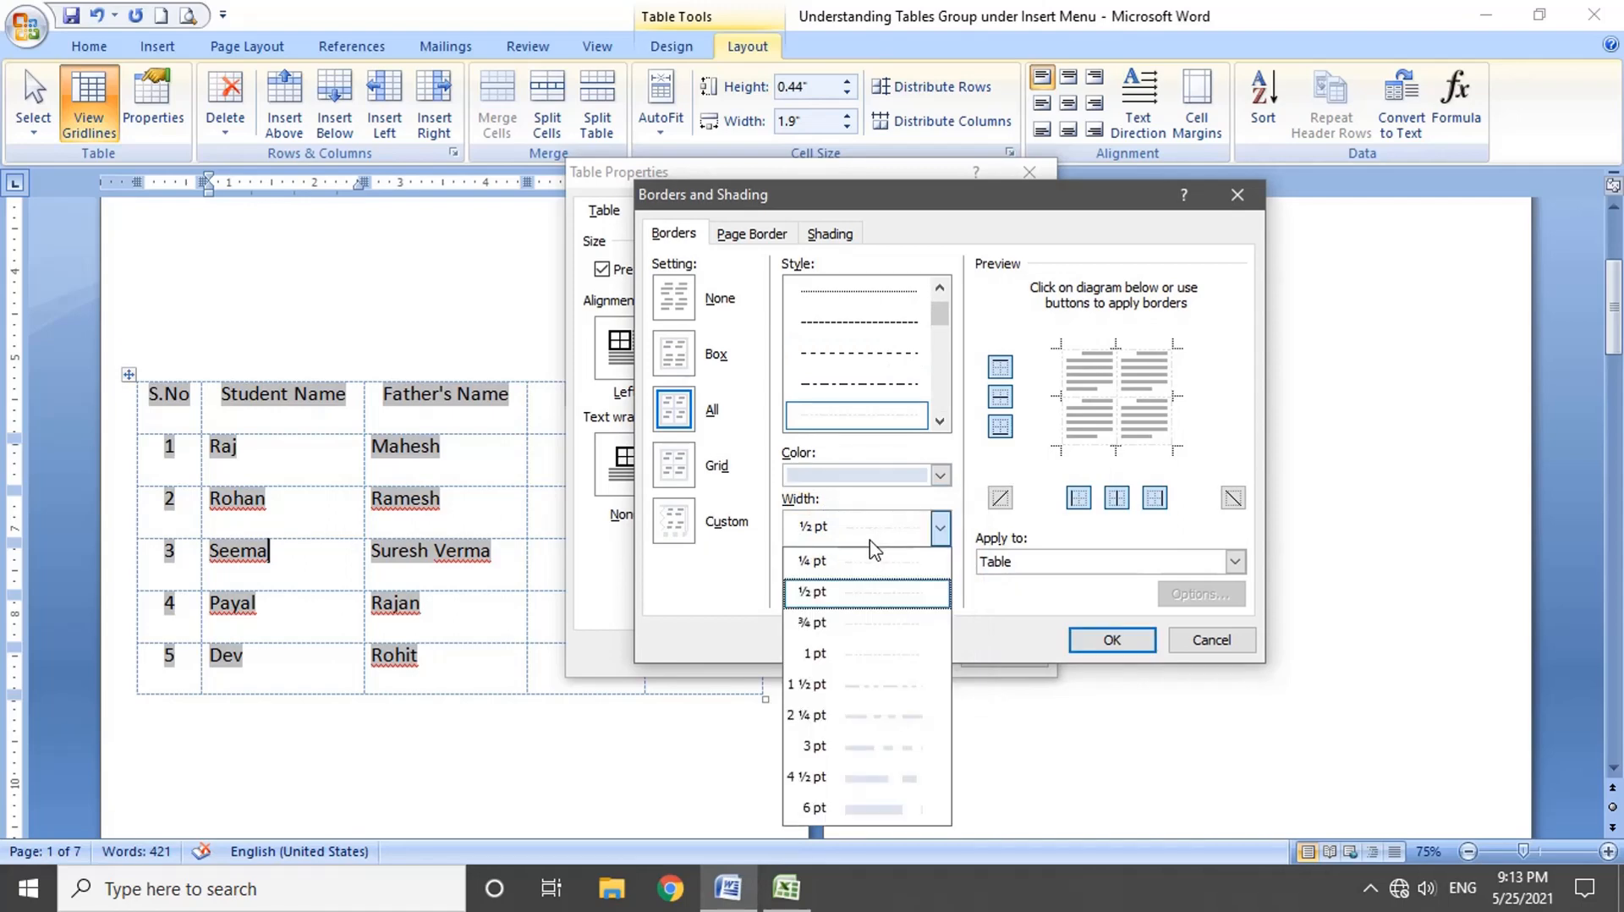
left_click(870, 636)
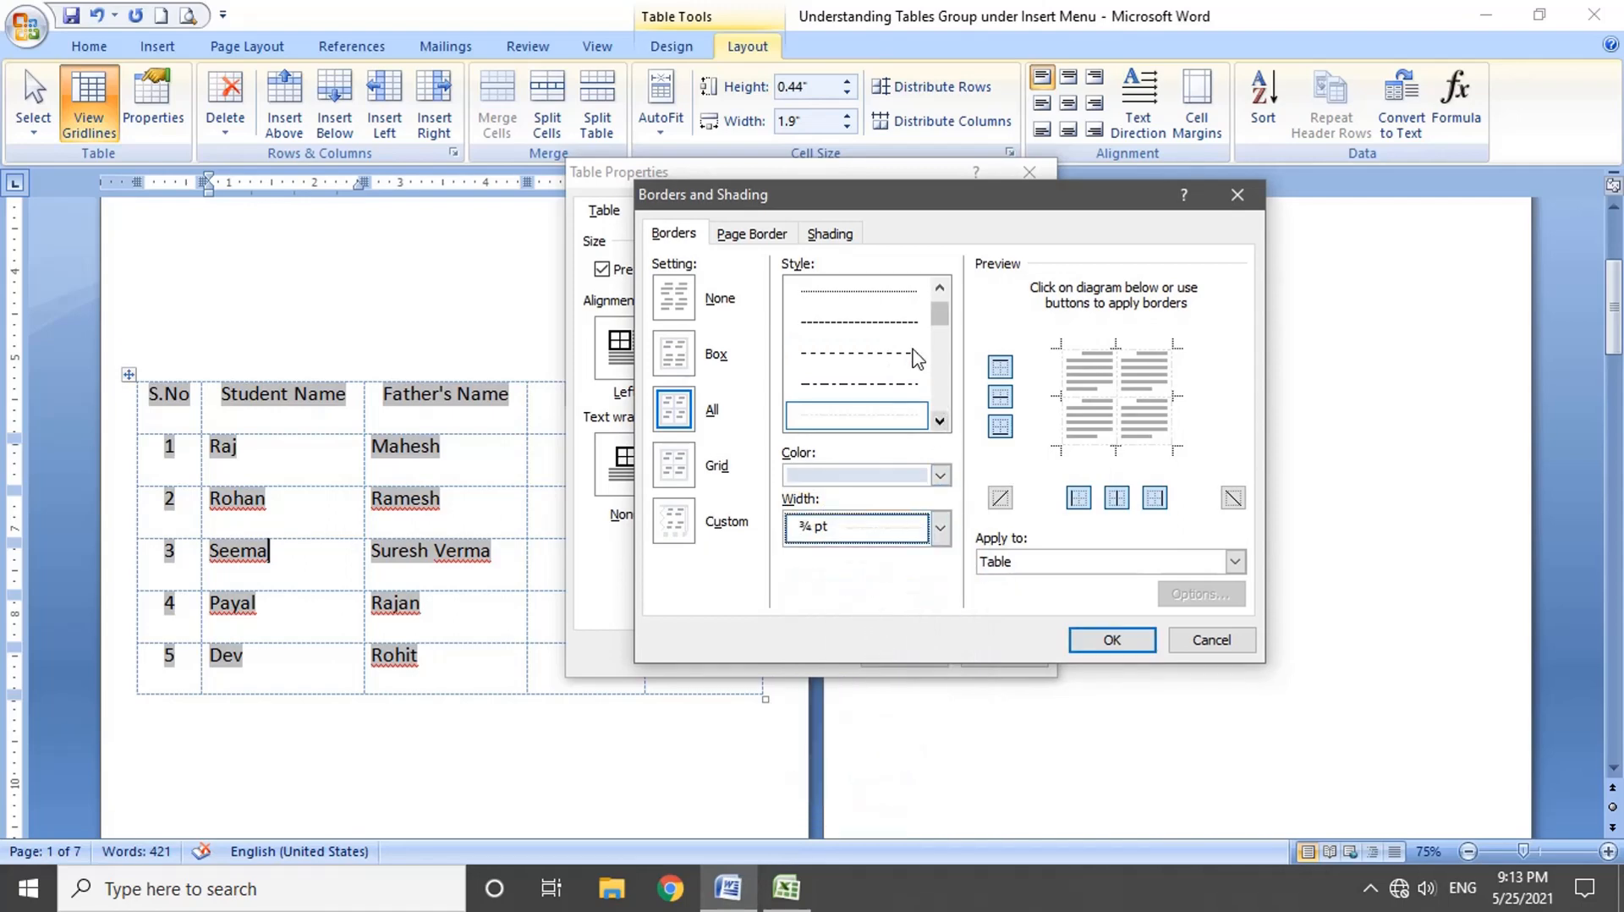
left_click(896, 324)
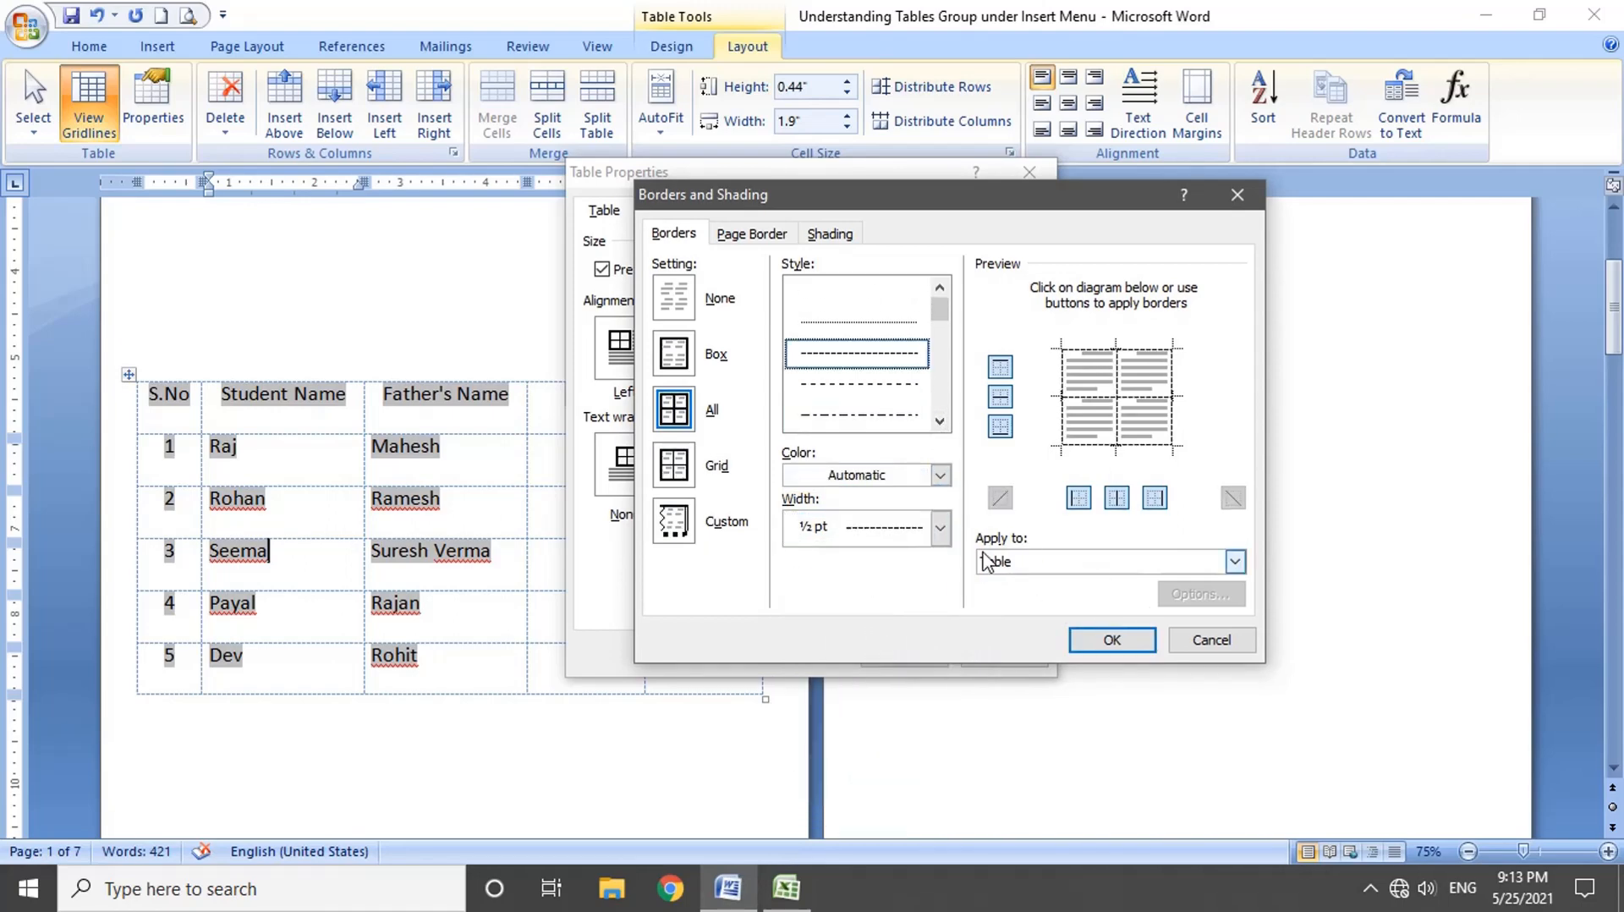
Apply the borders to the whole table, confirm both dialogs, and select the header row.
left_click(1048, 564)
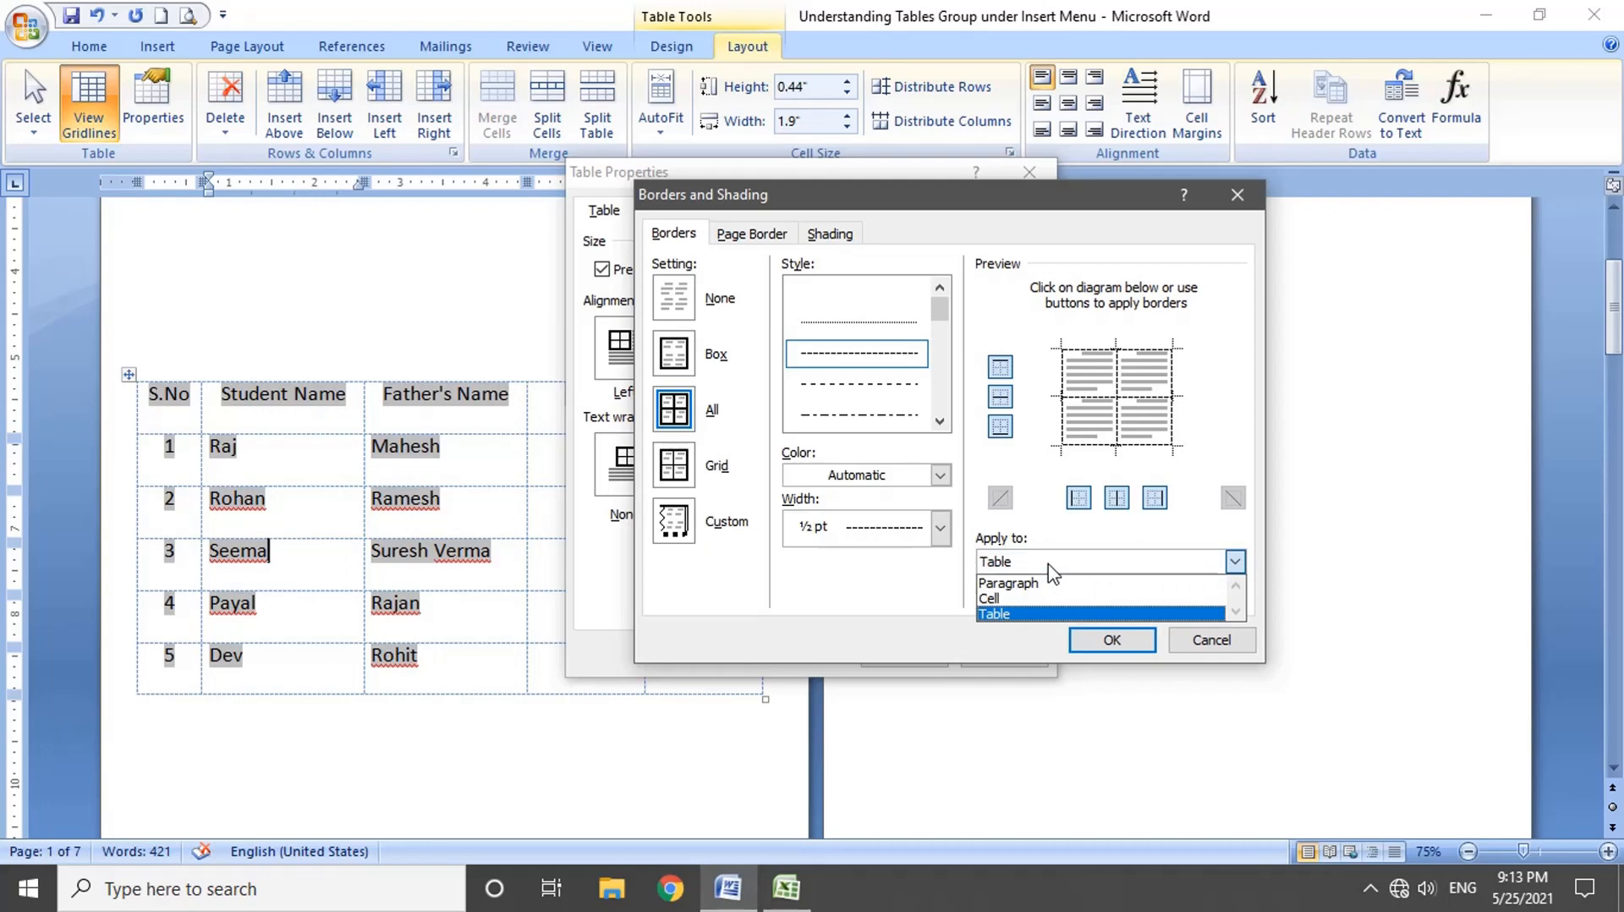
left_click(1052, 615)
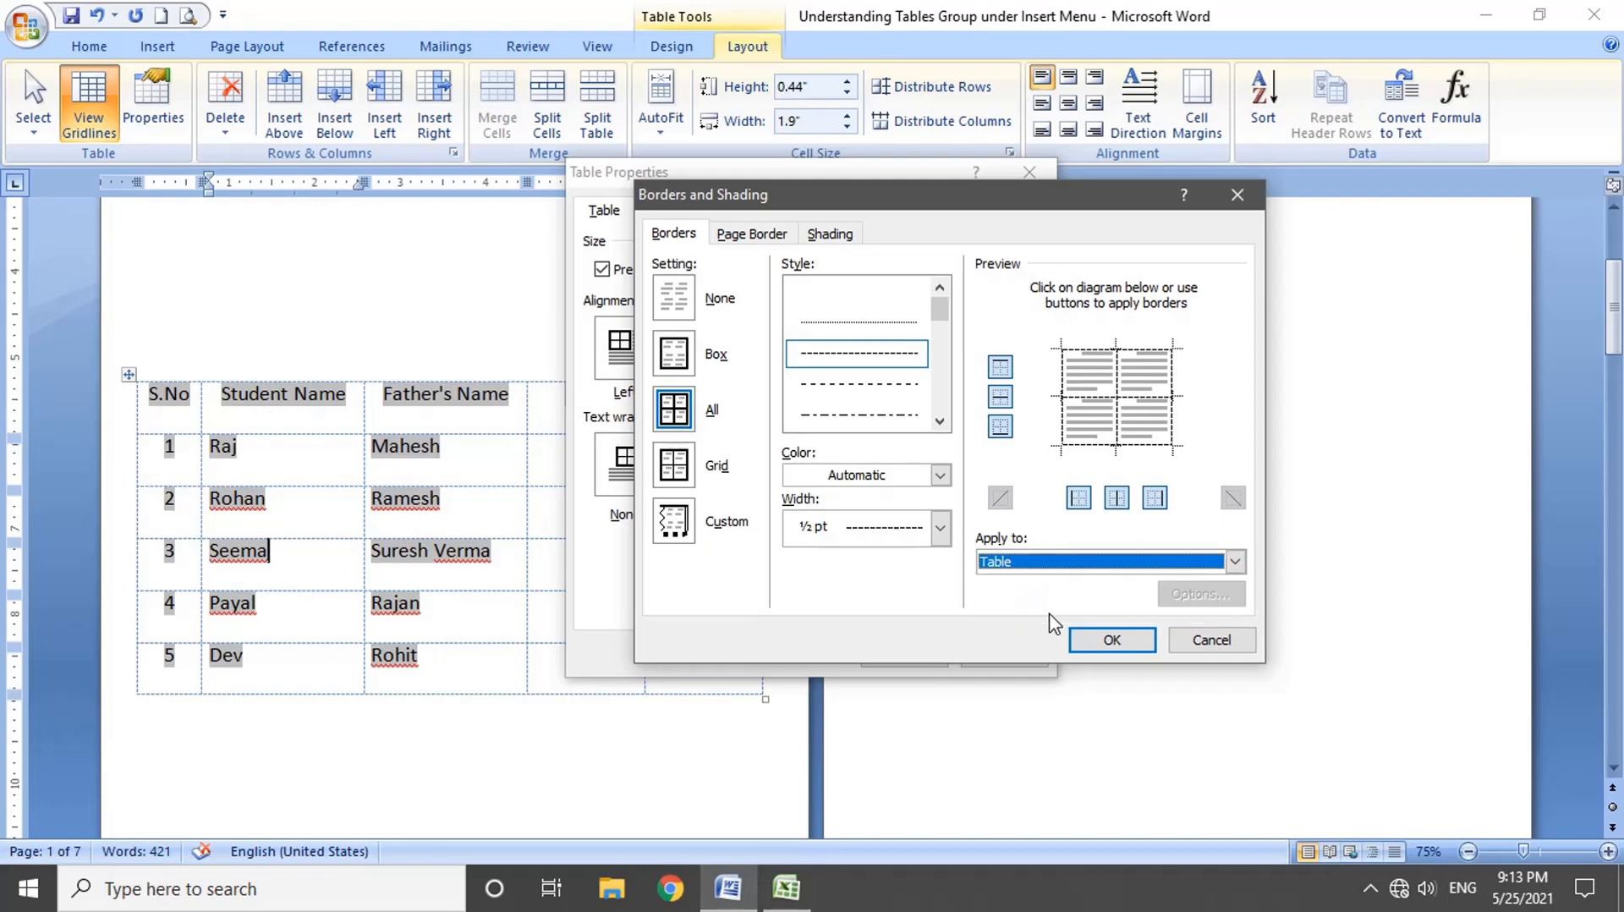
left_click(1082, 642)
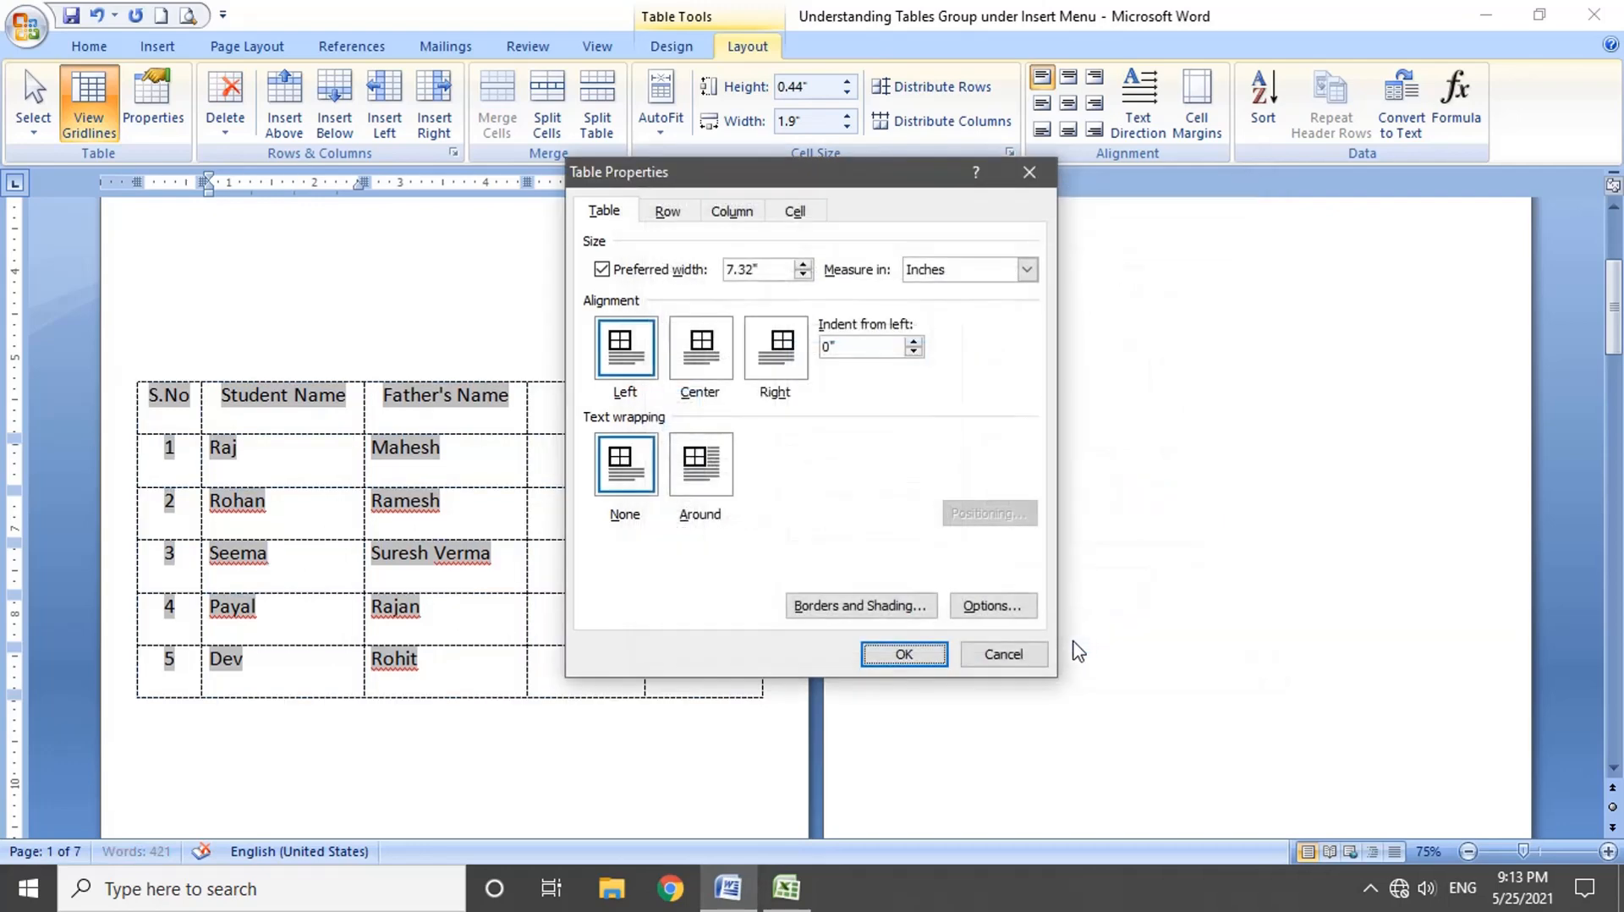
left_click(919, 660)
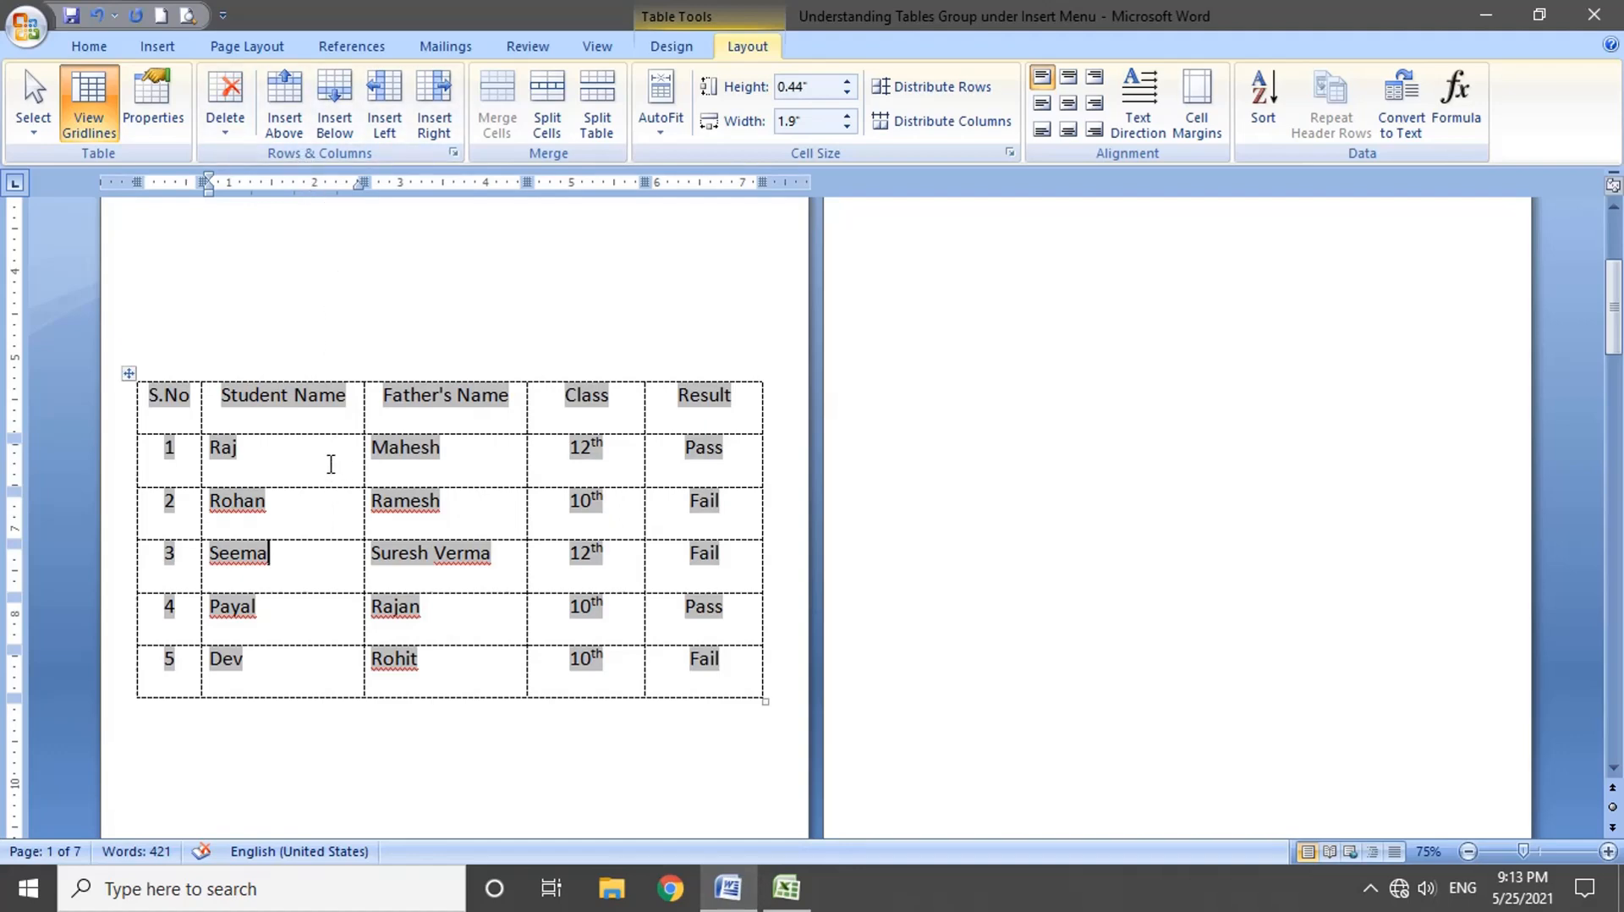
left_click_drag(191, 403, 676, 415)
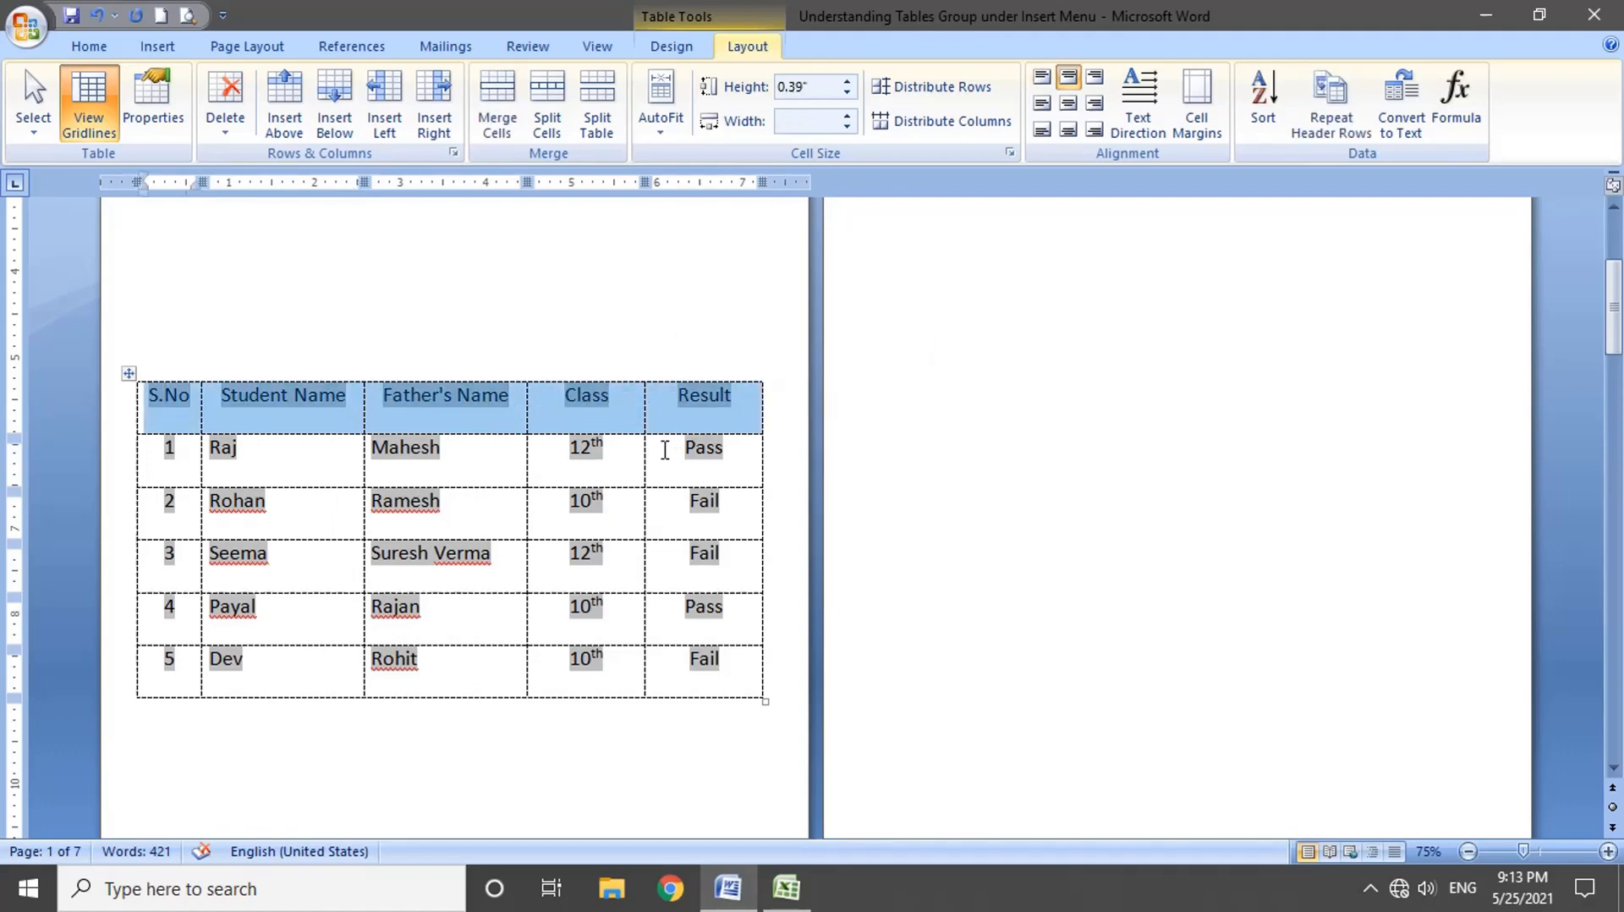
Insert an empty row above the header row.
left_click(480, 399)
left_click_drag(169, 404, 662, 404)
left_click(296, 409)
left_click(592, 406)
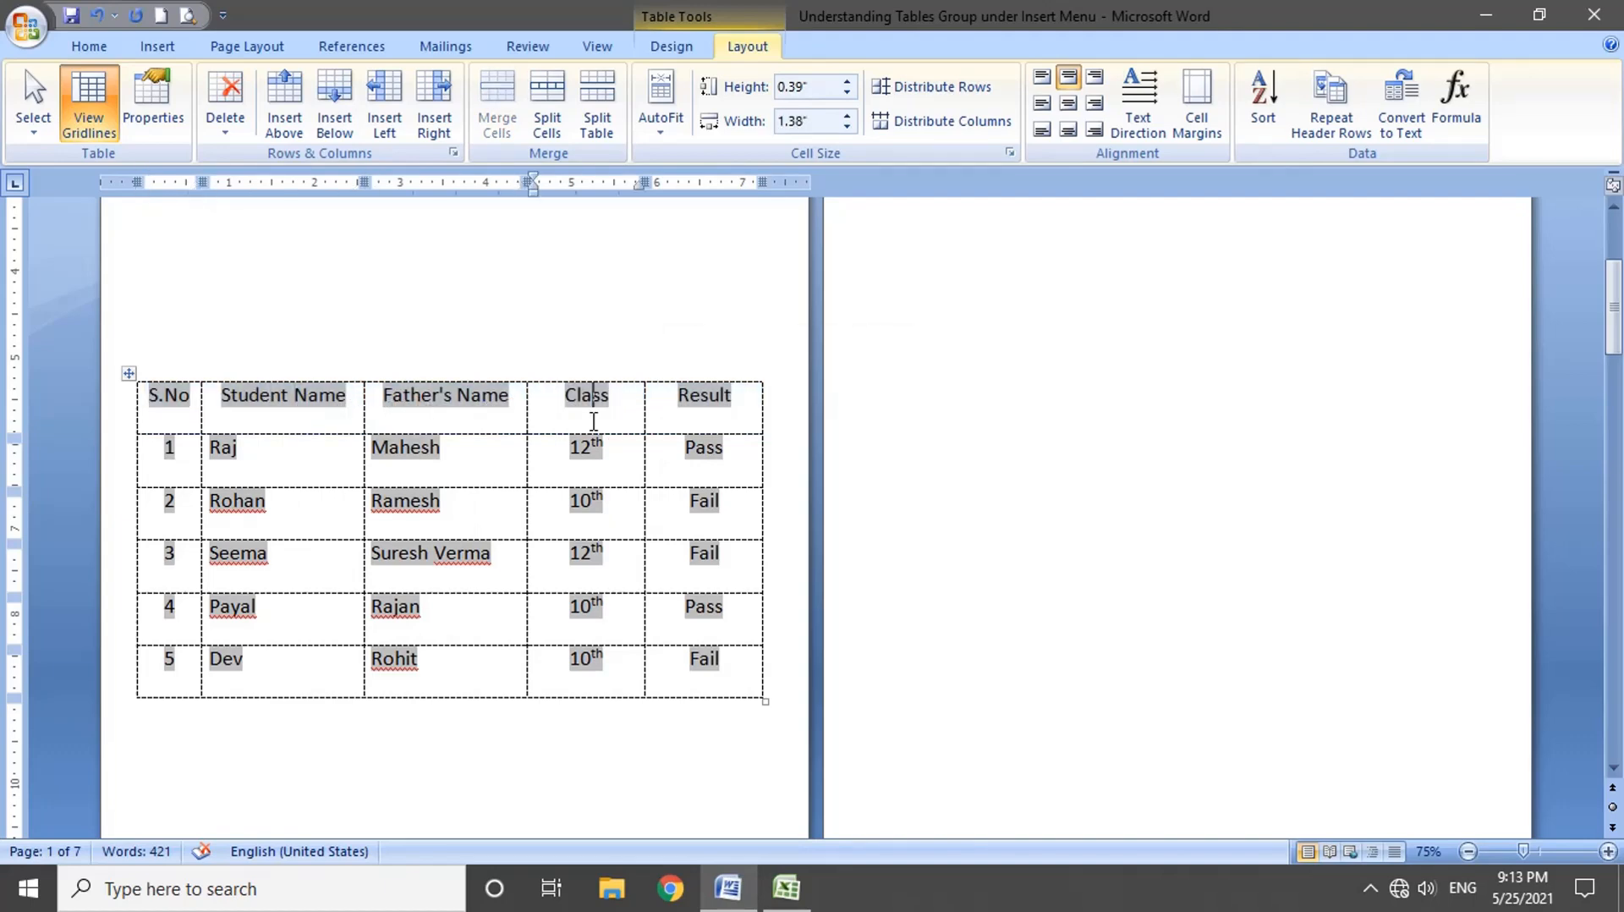
left_click(680, 414)
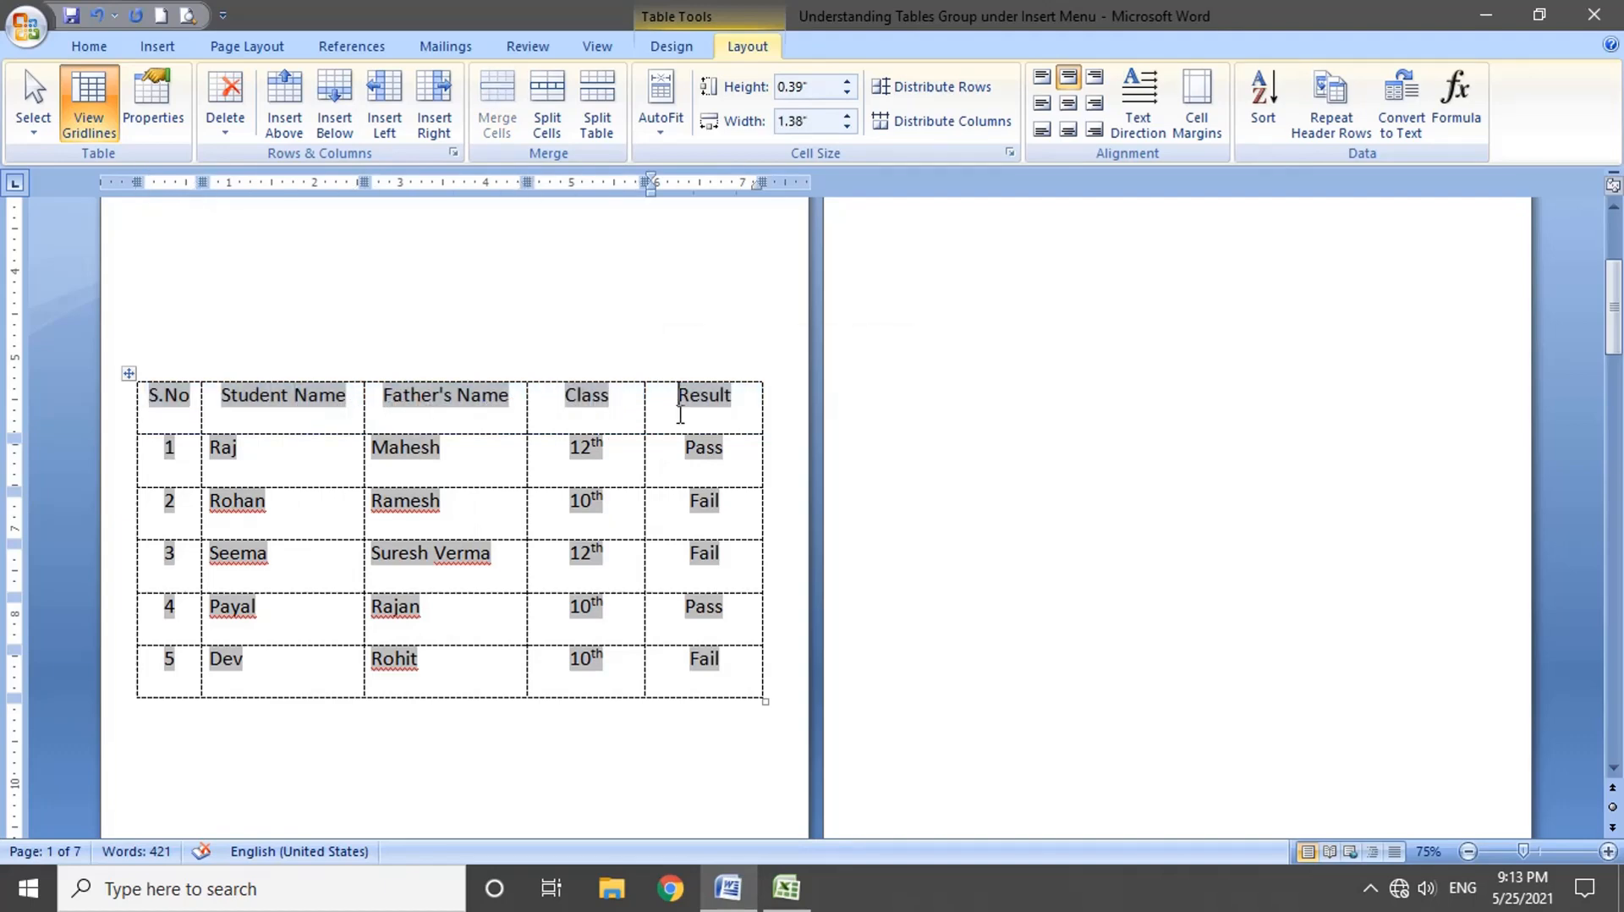
left_click(285, 125)
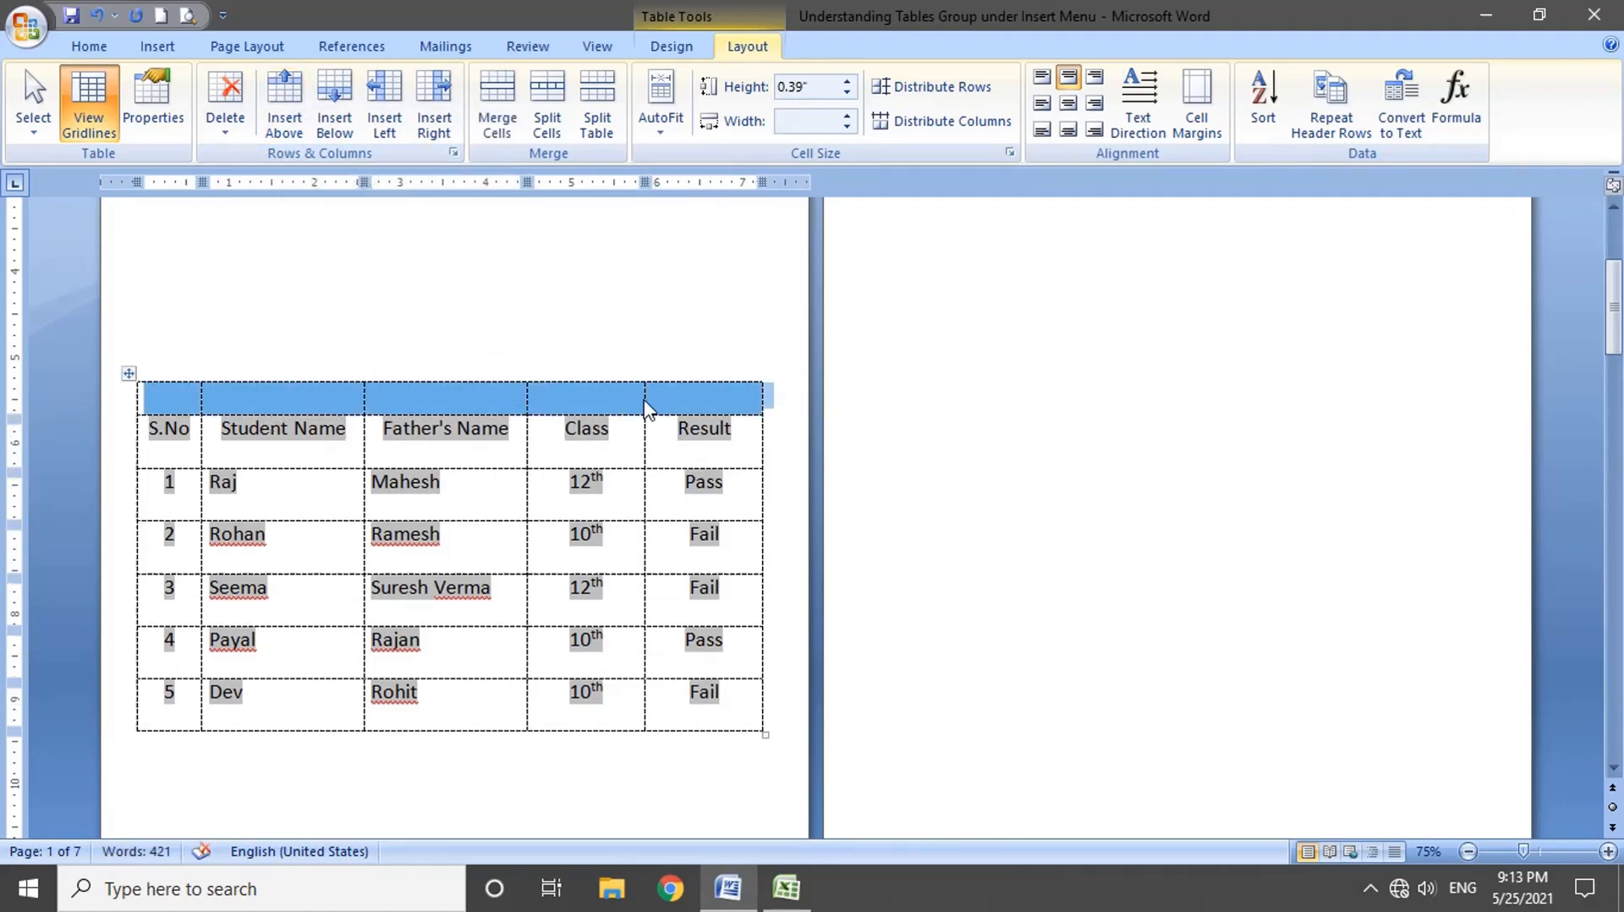
Insert an empty row above Seema's row.
left_click(318, 709)
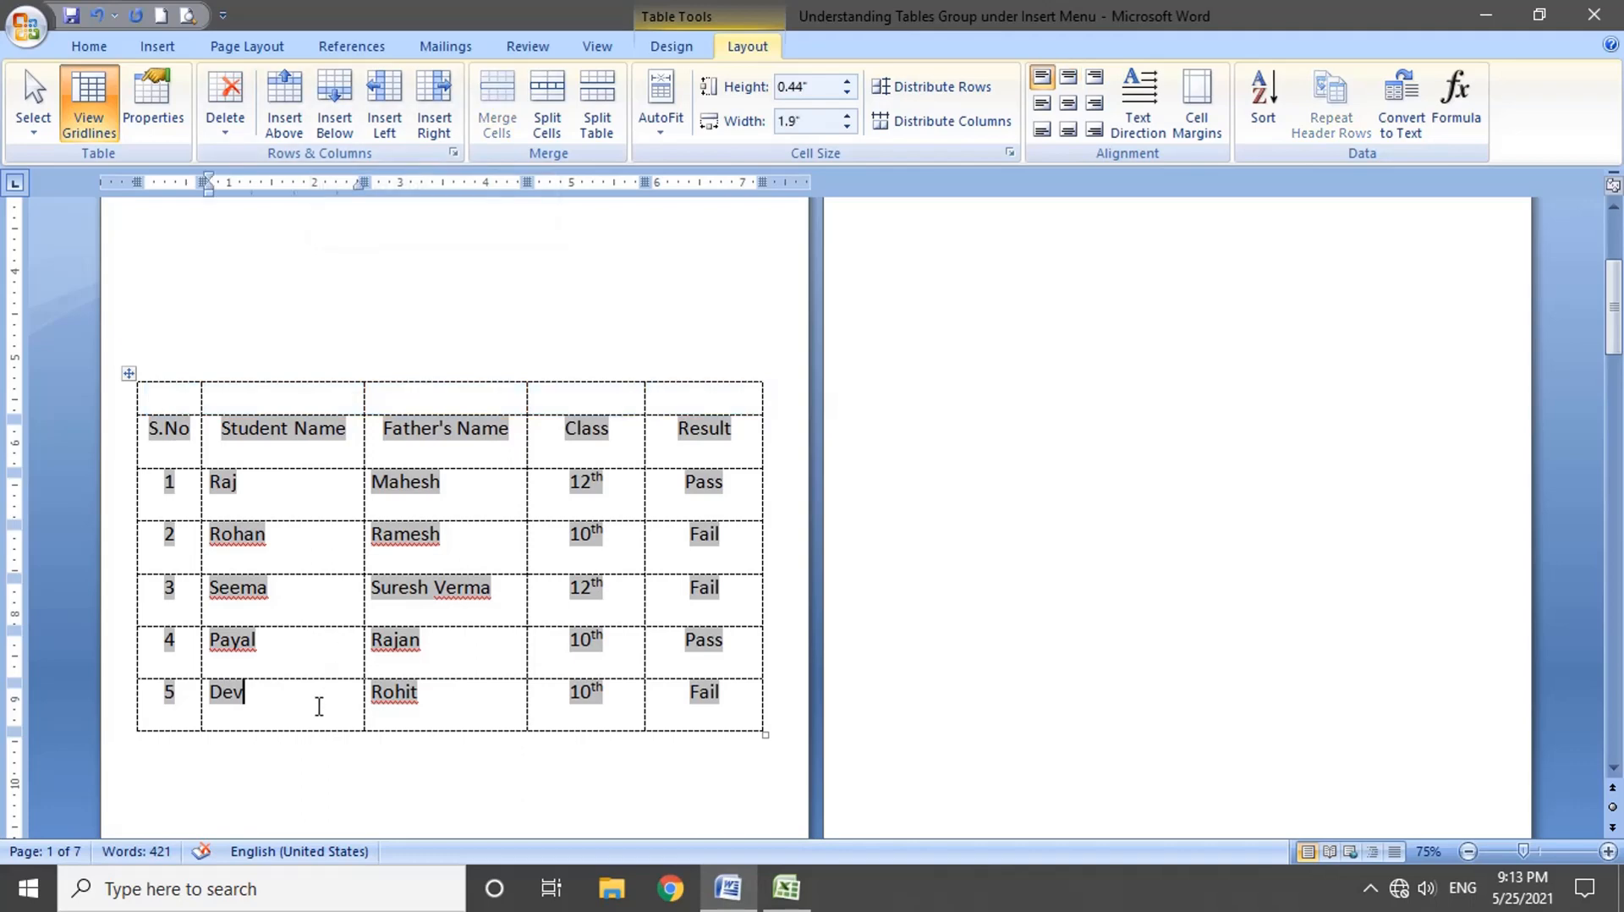
left_click_drag(535, 703, 677, 695)
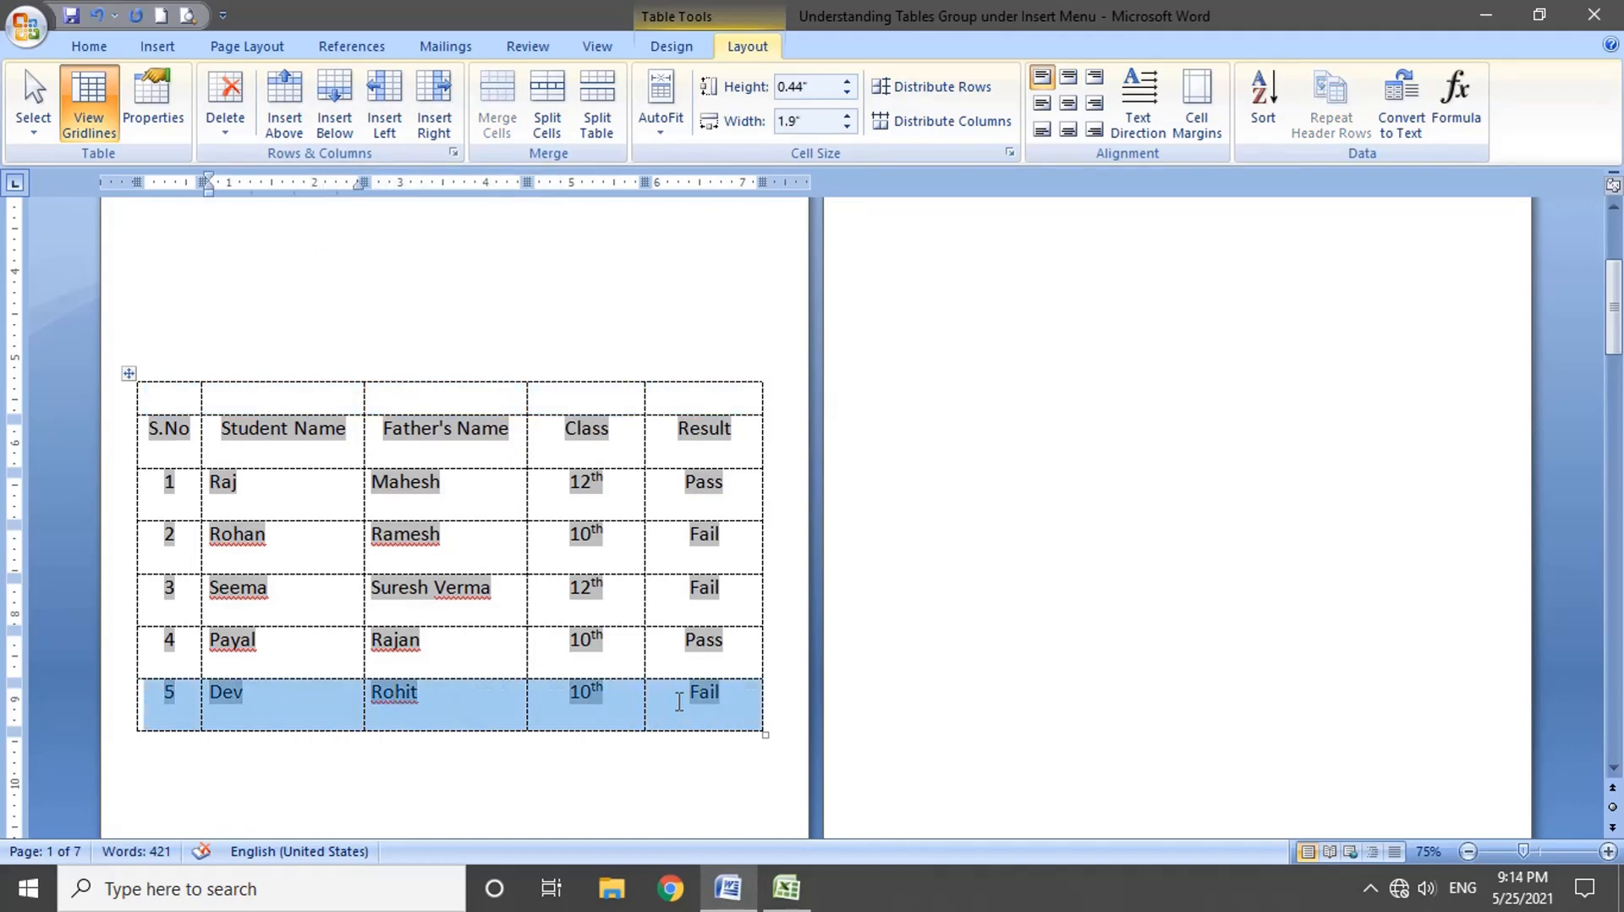
left_click(155, 593)
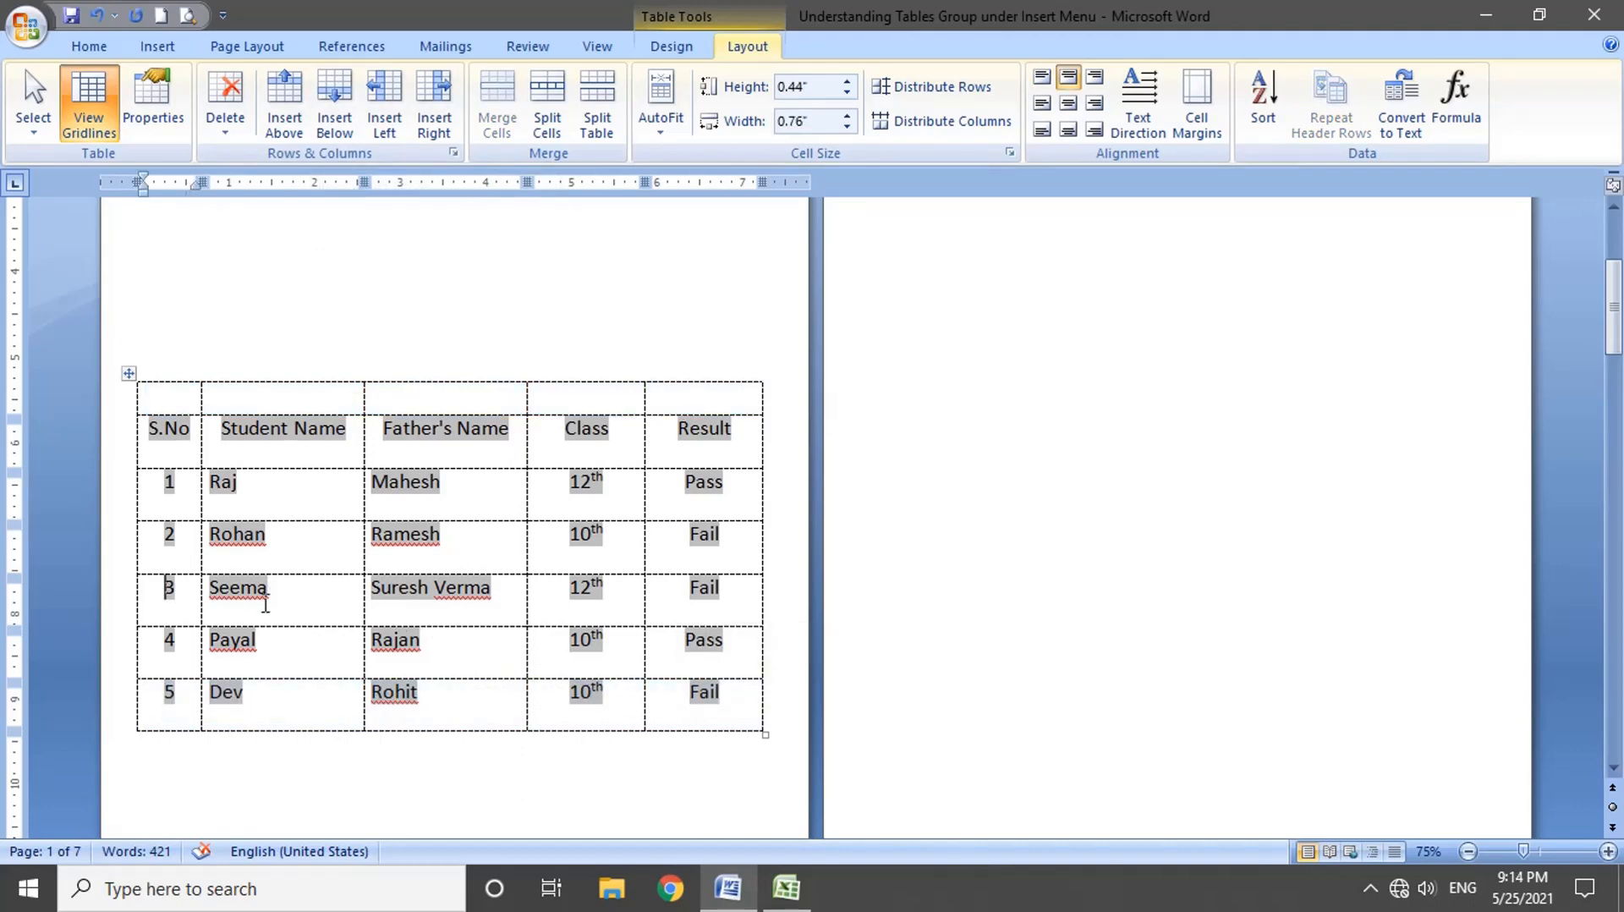
left_click(446, 610)
left_click(575, 606)
left_click(287, 126)
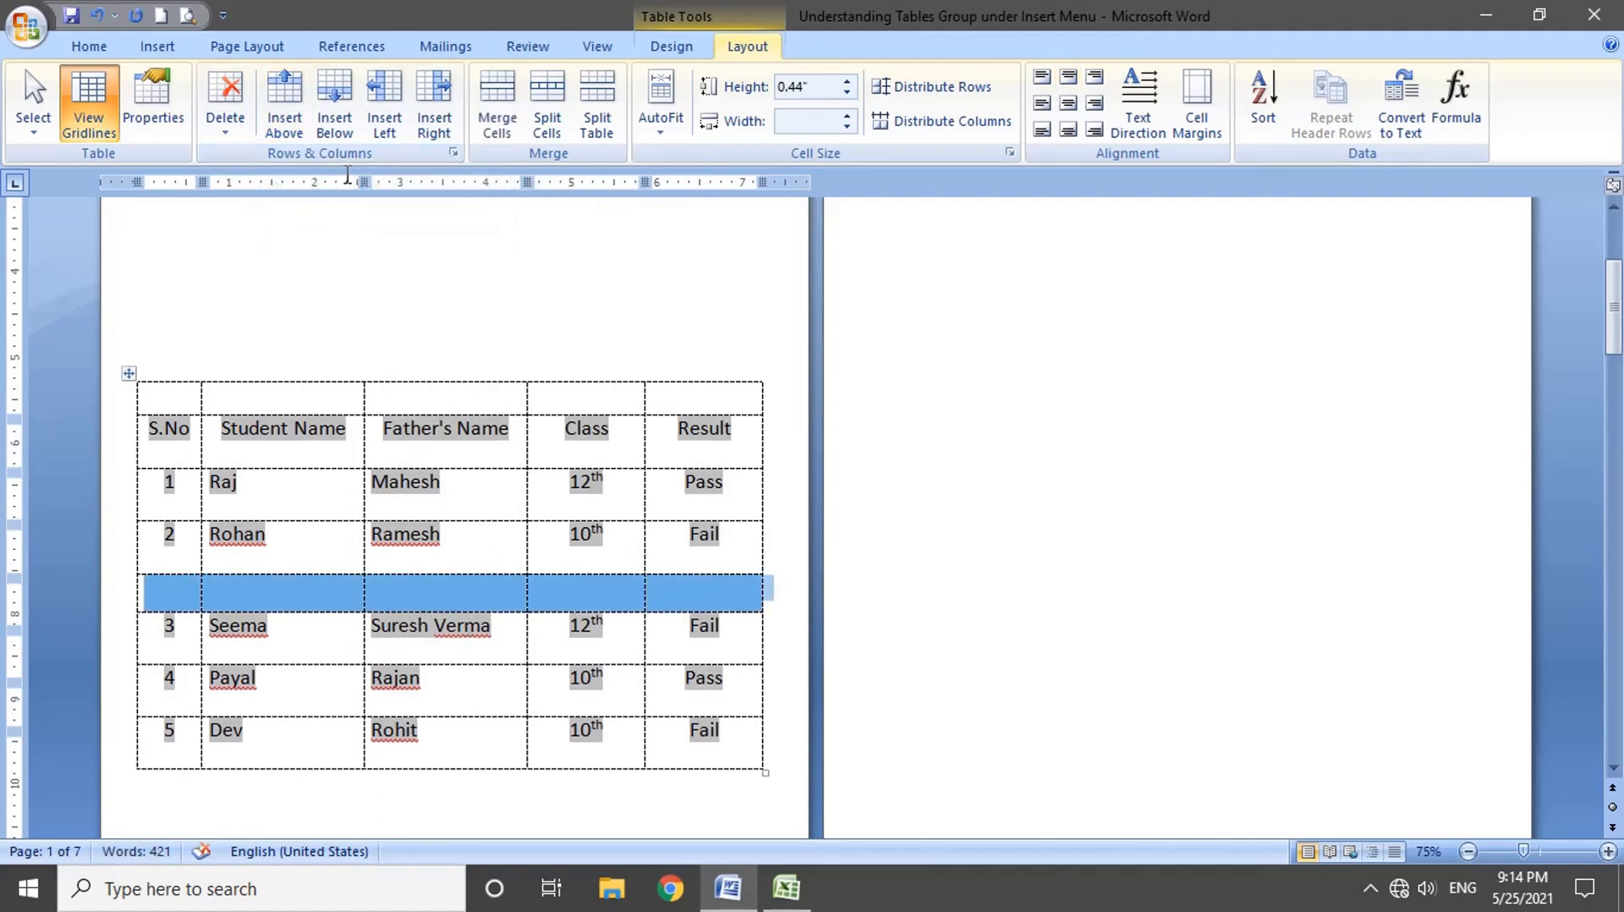
Insert an empty row below Payal's row.
left_click(460, 684)
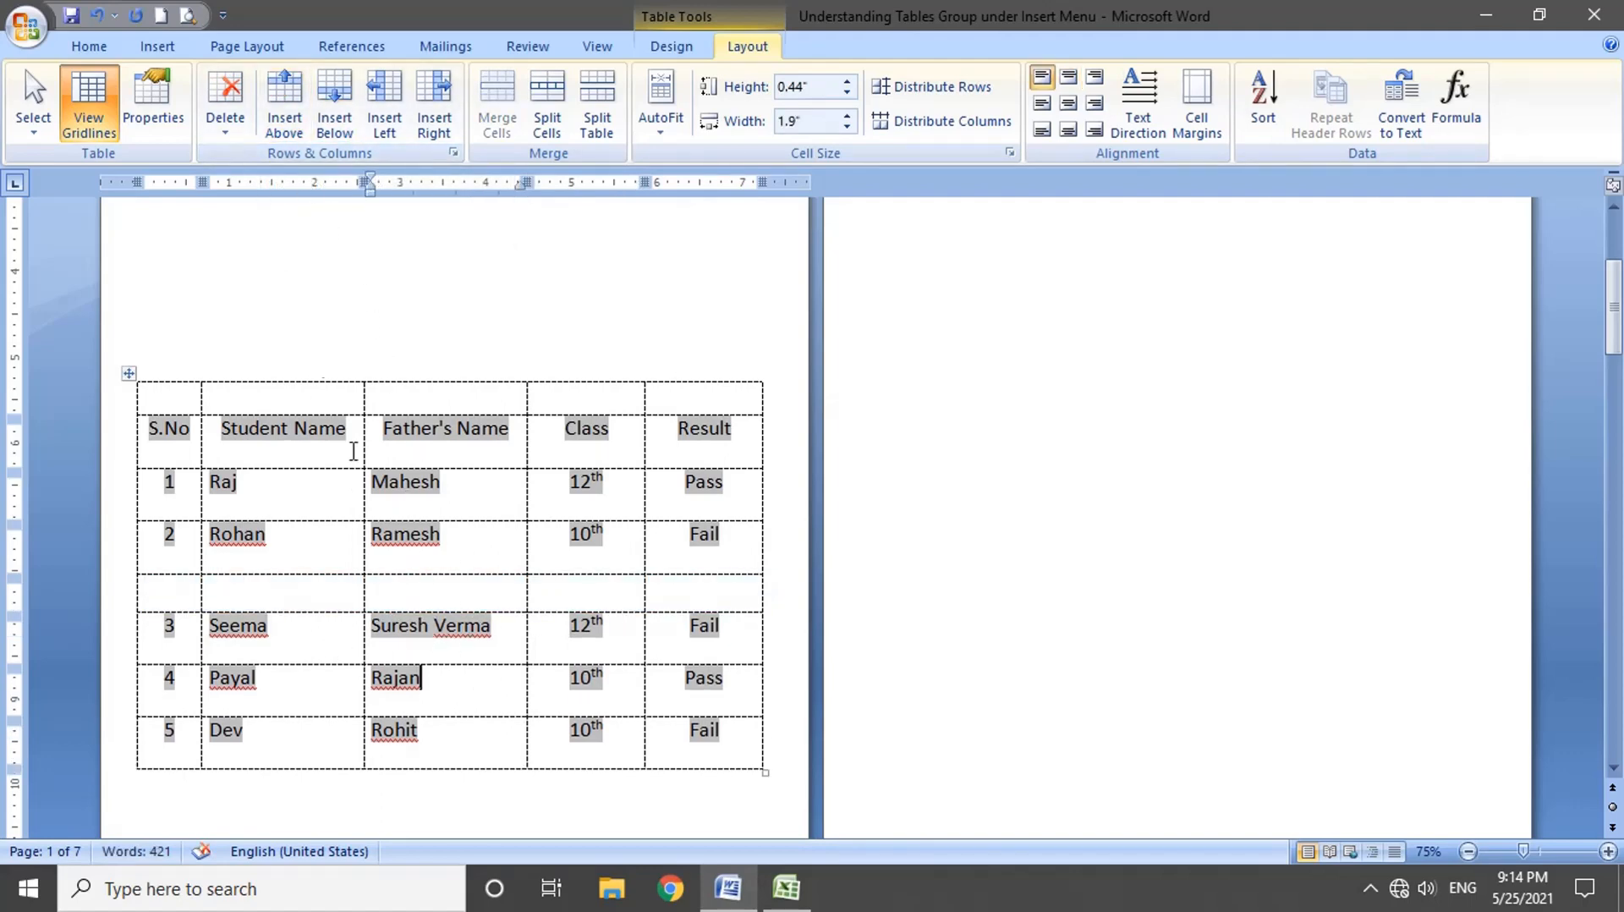
left_click(334, 109)
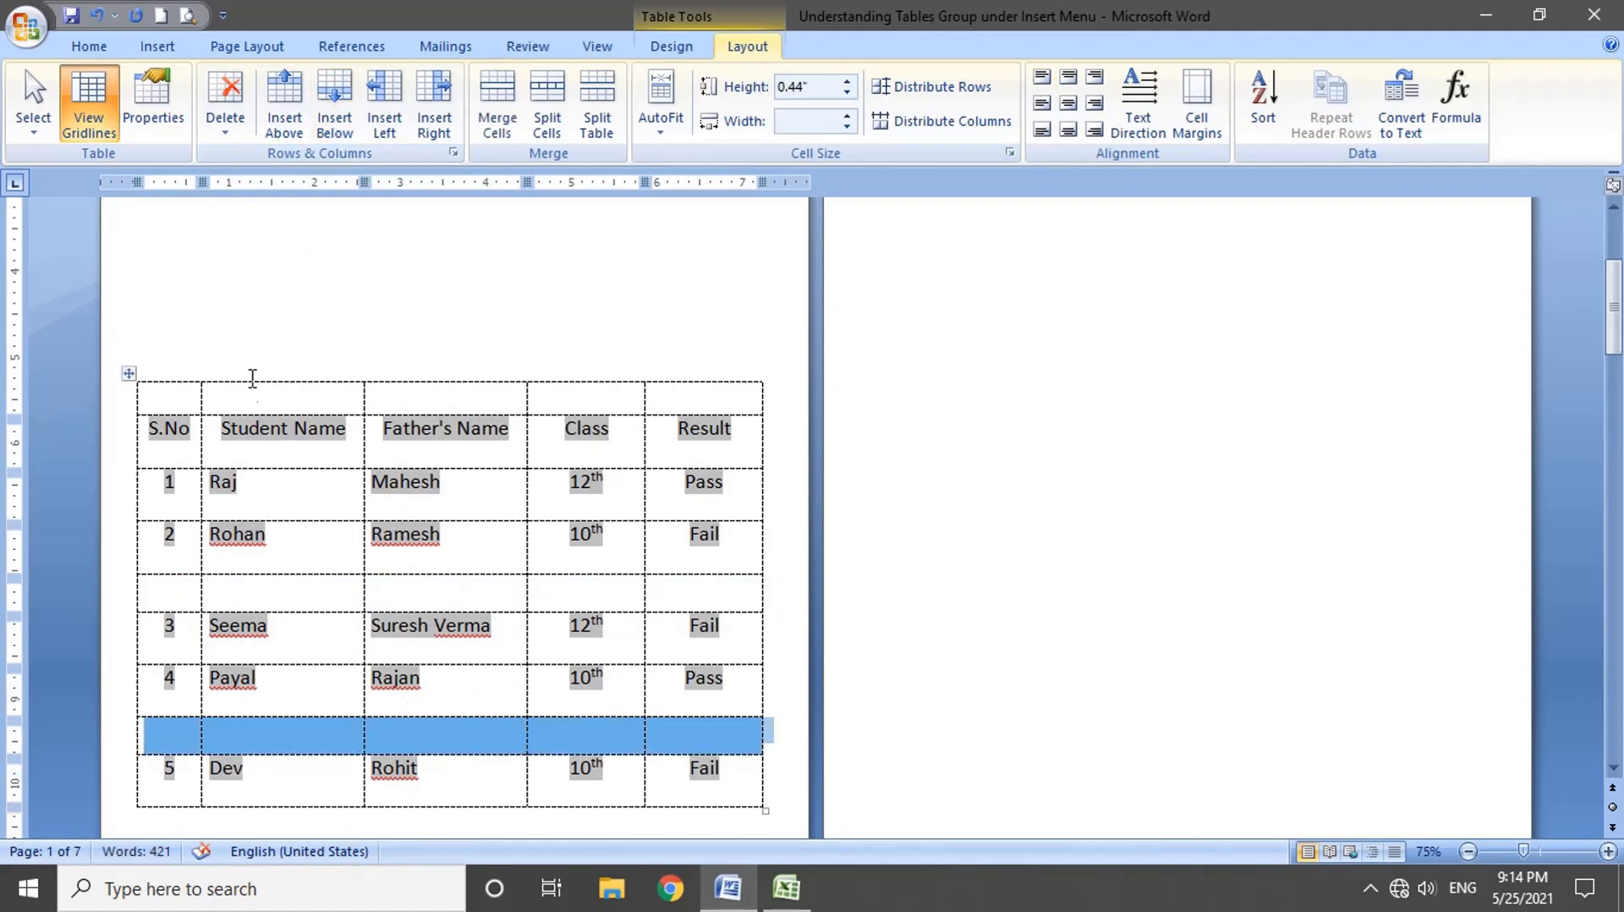
left_click(293, 589)
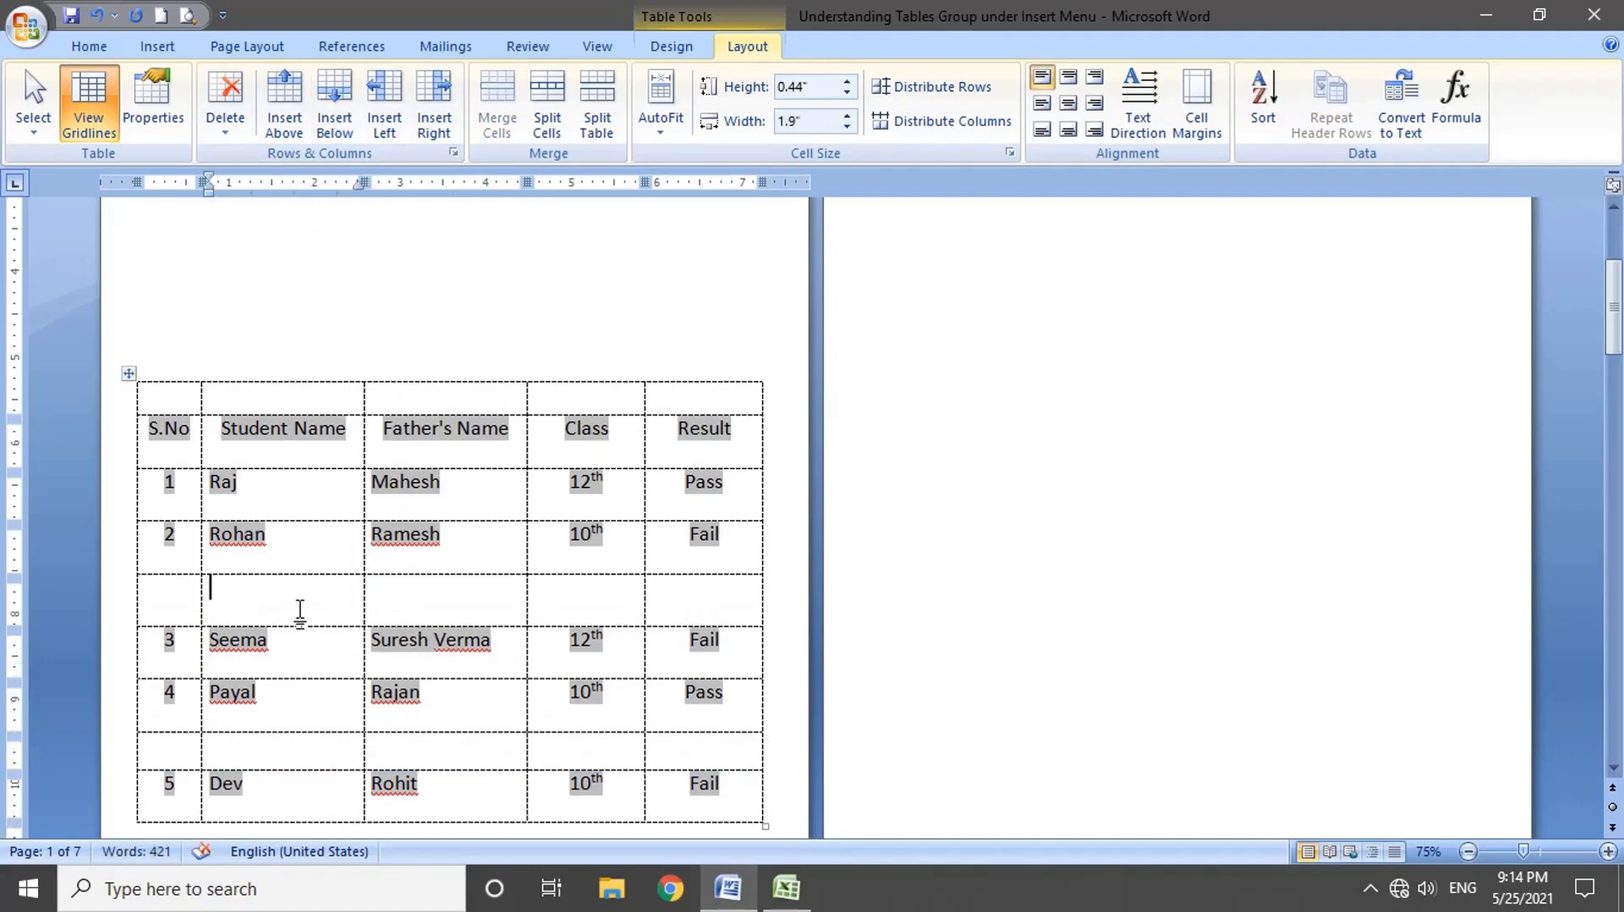
left_click(428, 541)
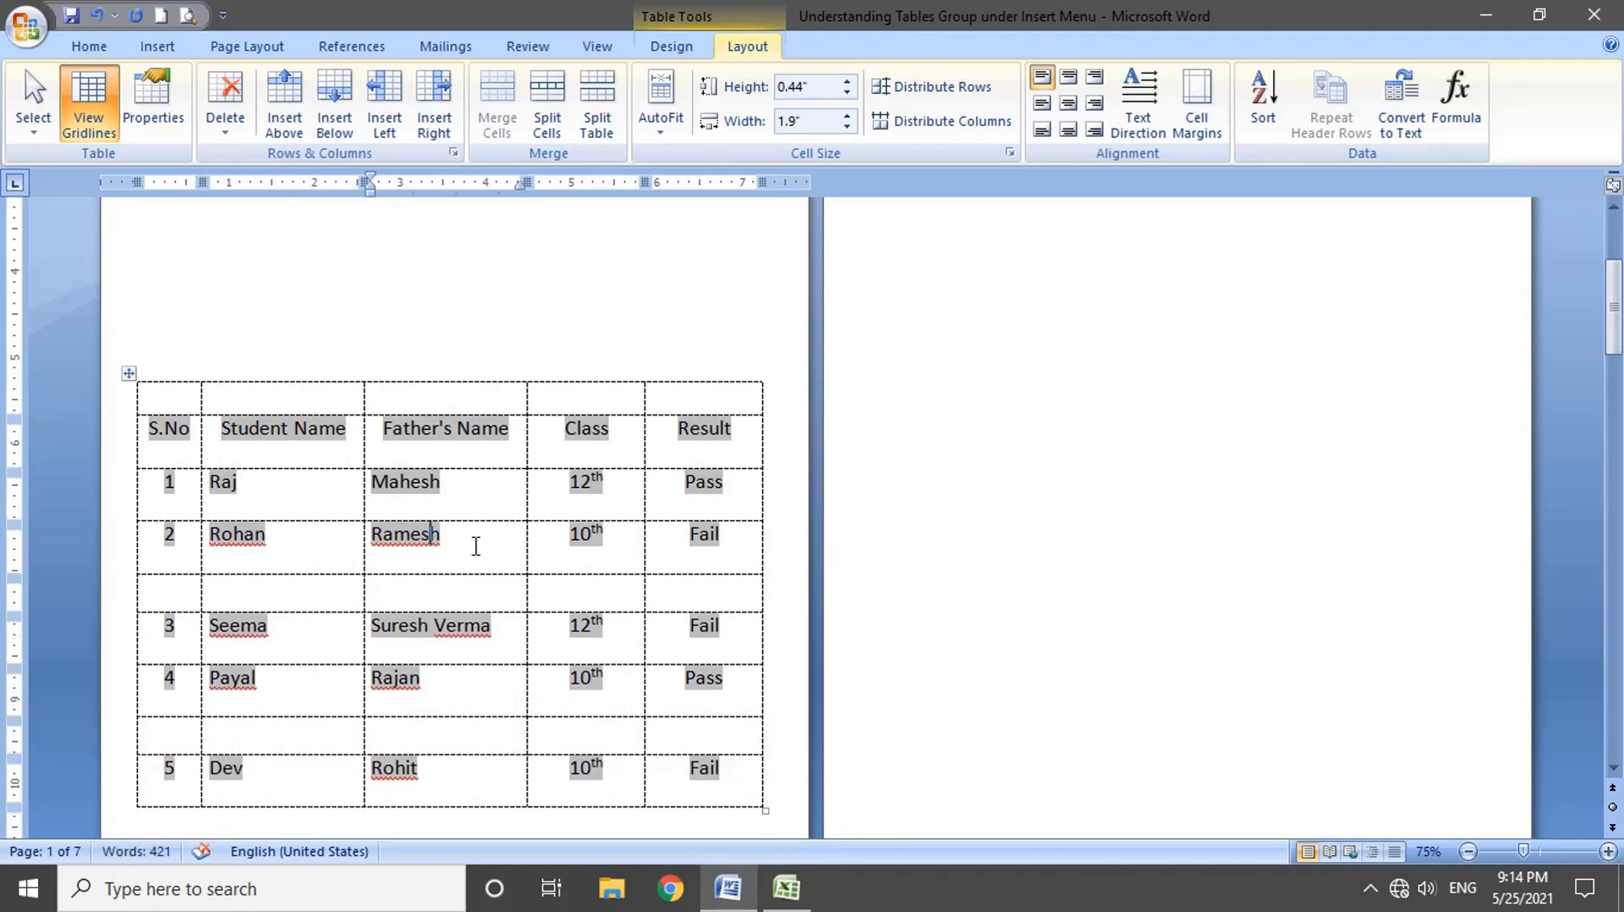
left_click(621, 542)
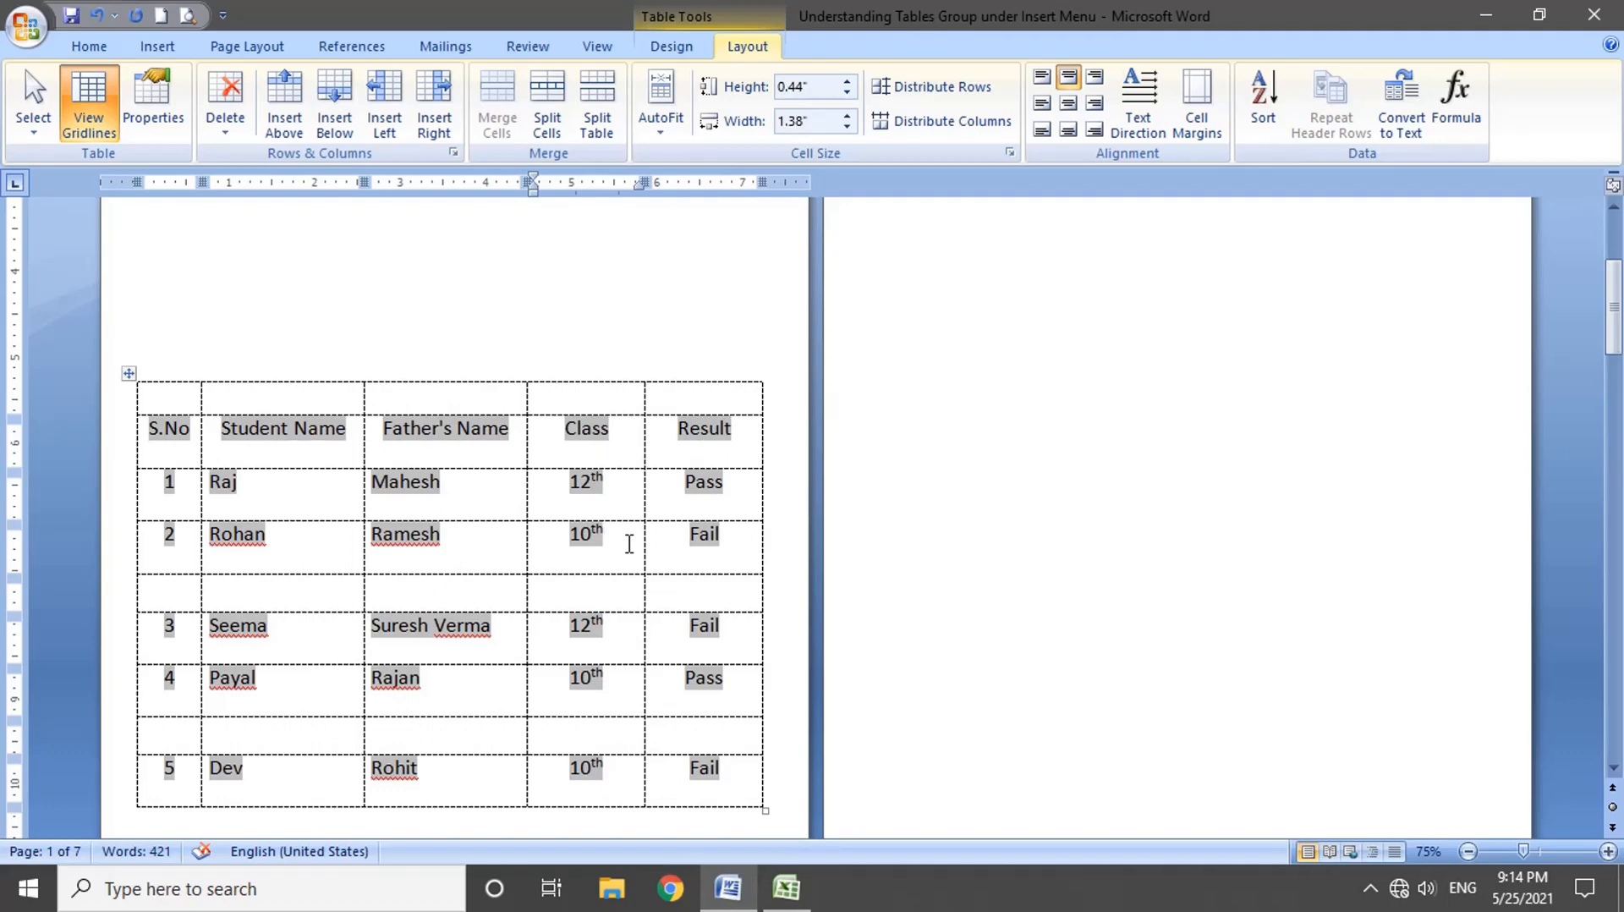
Insert an empty column right of Class and drag its border to about 0.75 inch wide.
left_click(433, 125)
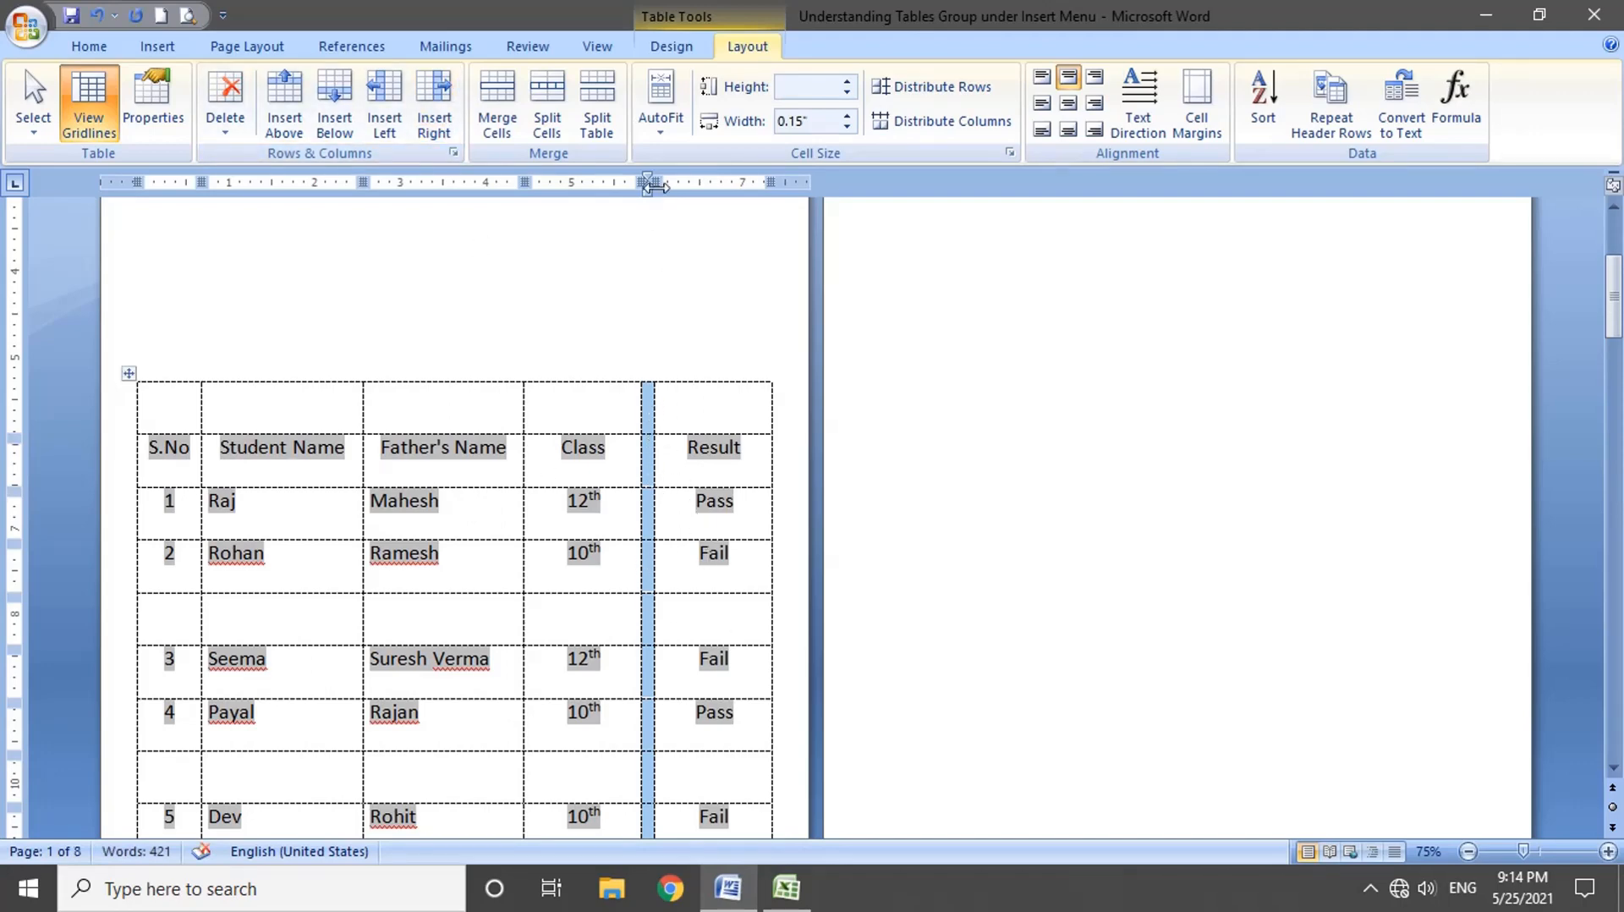
left_click_drag(648, 182, 698, 180)
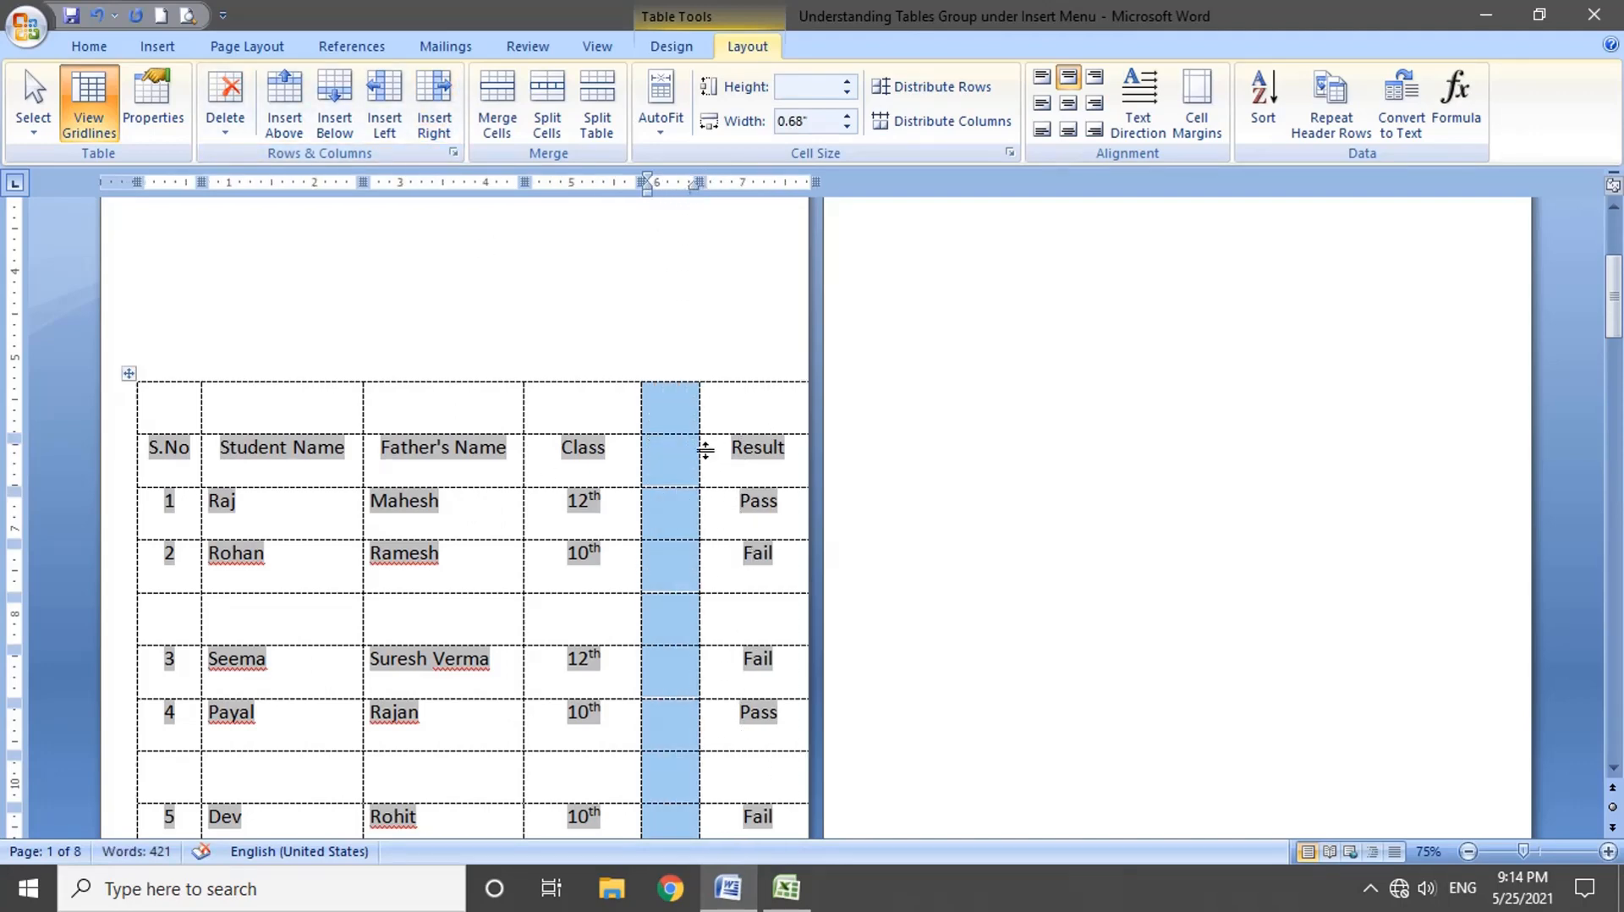
left_click_drag(695, 481, 480, 460)
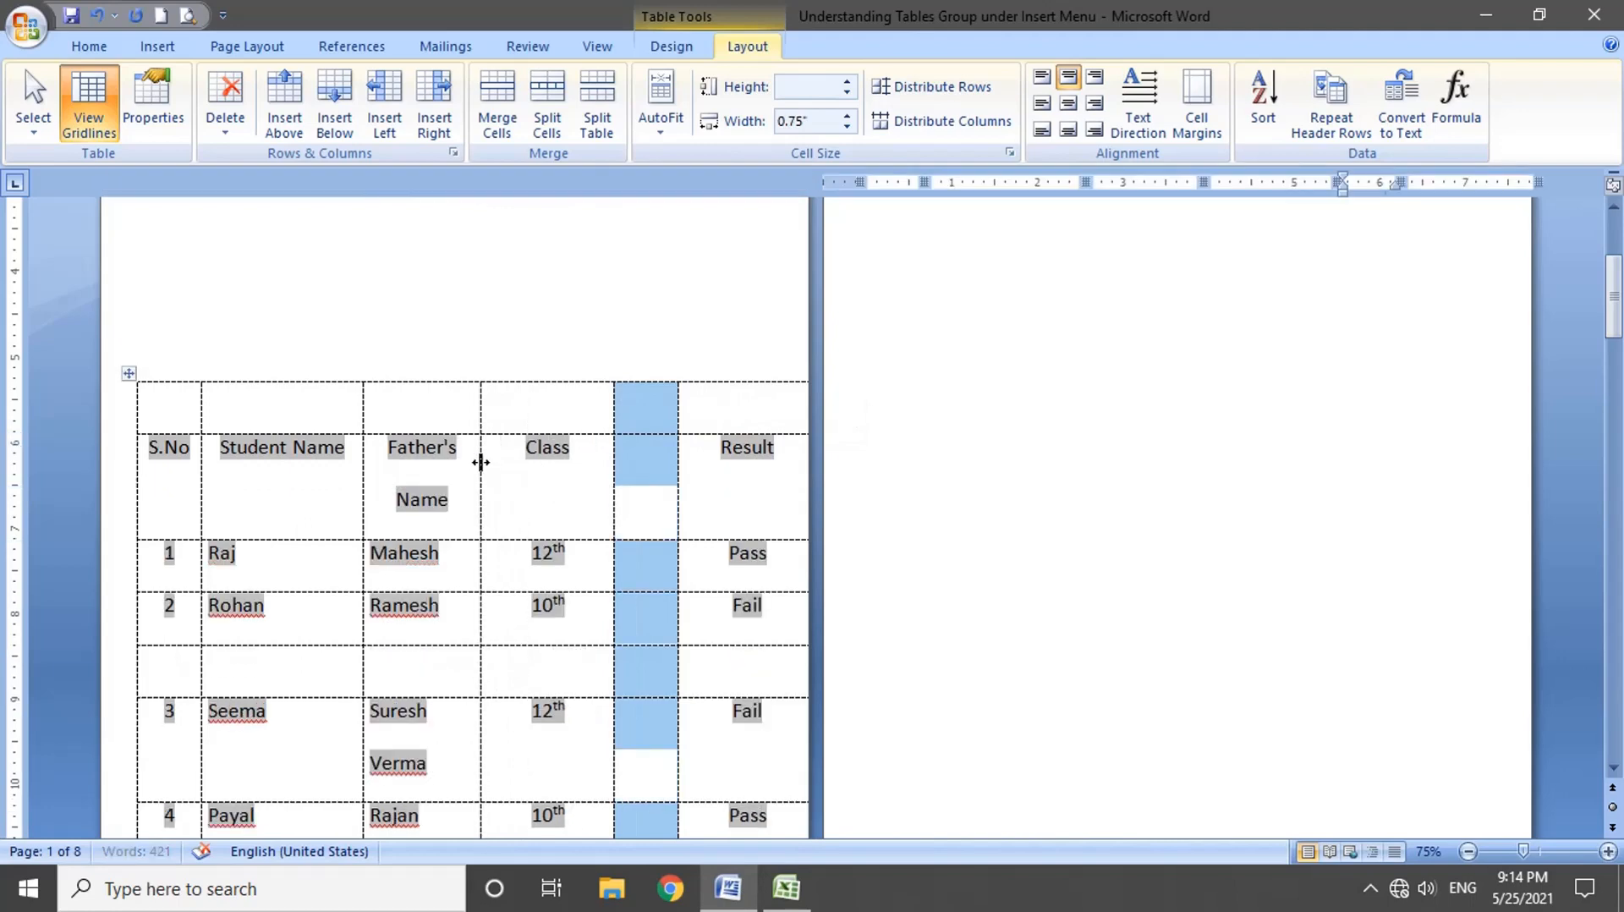
left_click(586, 509)
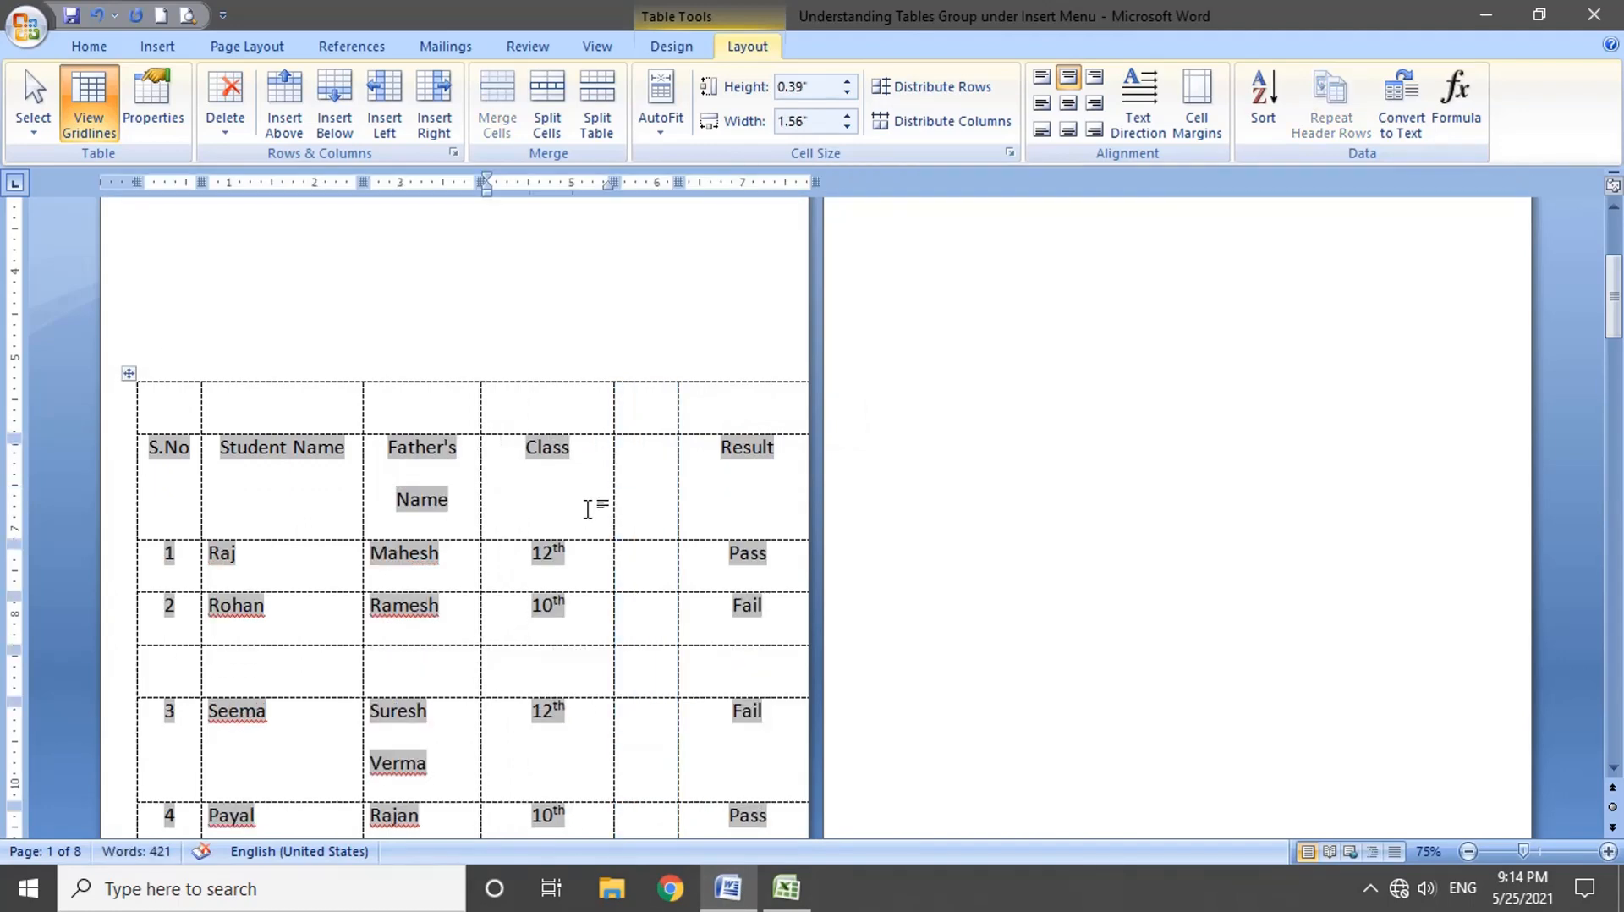
left_click(652, 415)
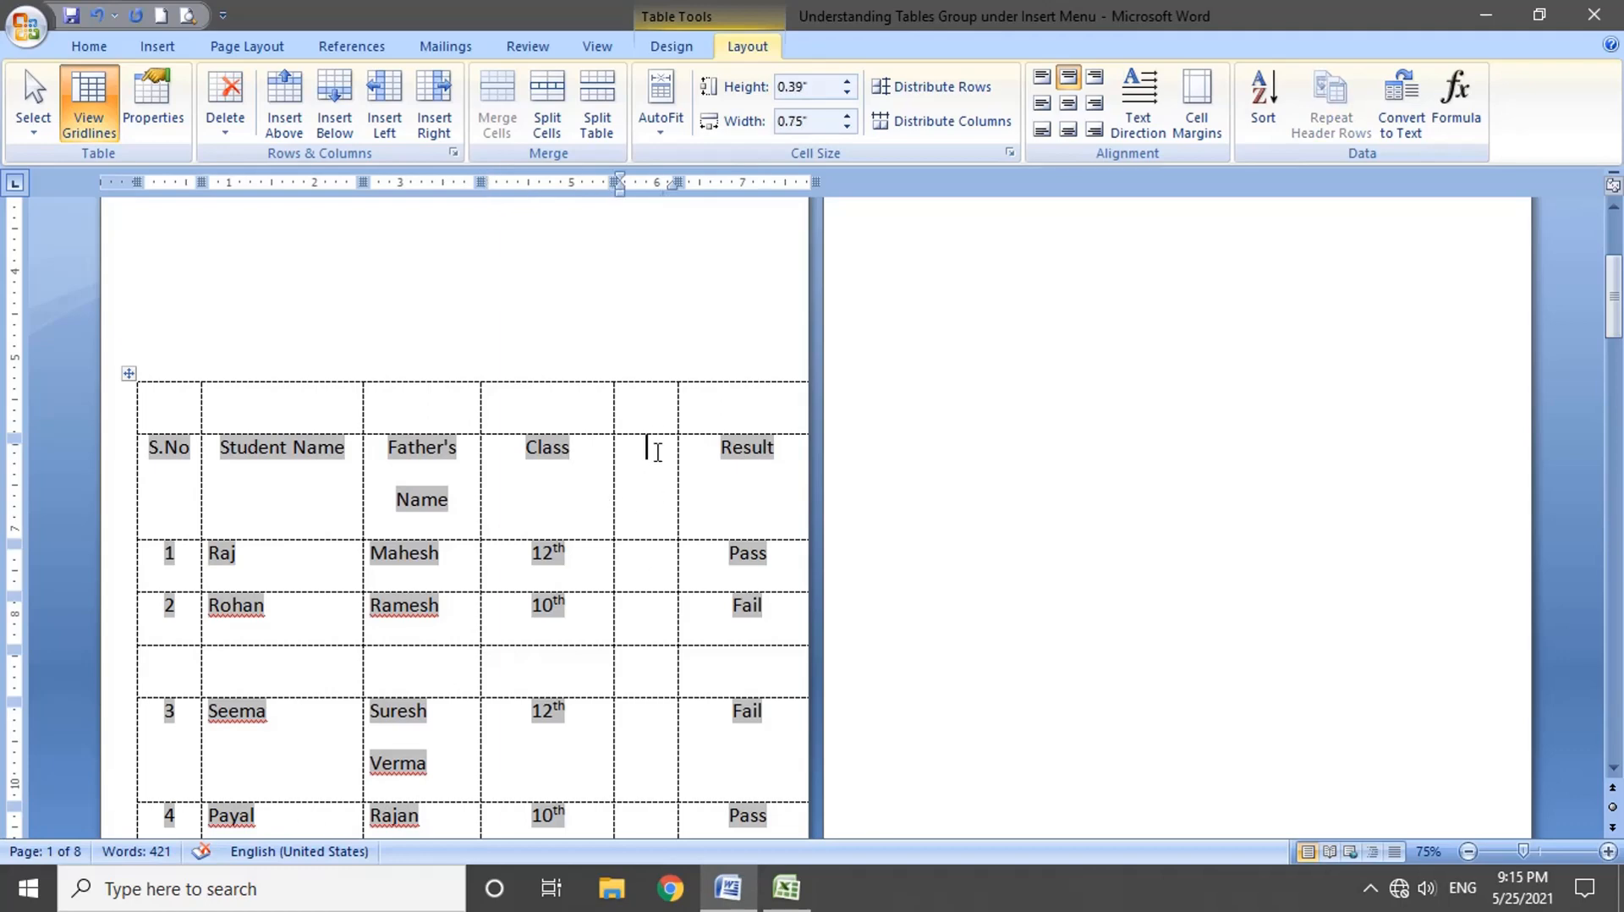
left_click_drag(649, 406, 647, 654)
Delete the empty row between rows 2 and 3 and the empty last row.
scroll(658, 666, "up", 2)
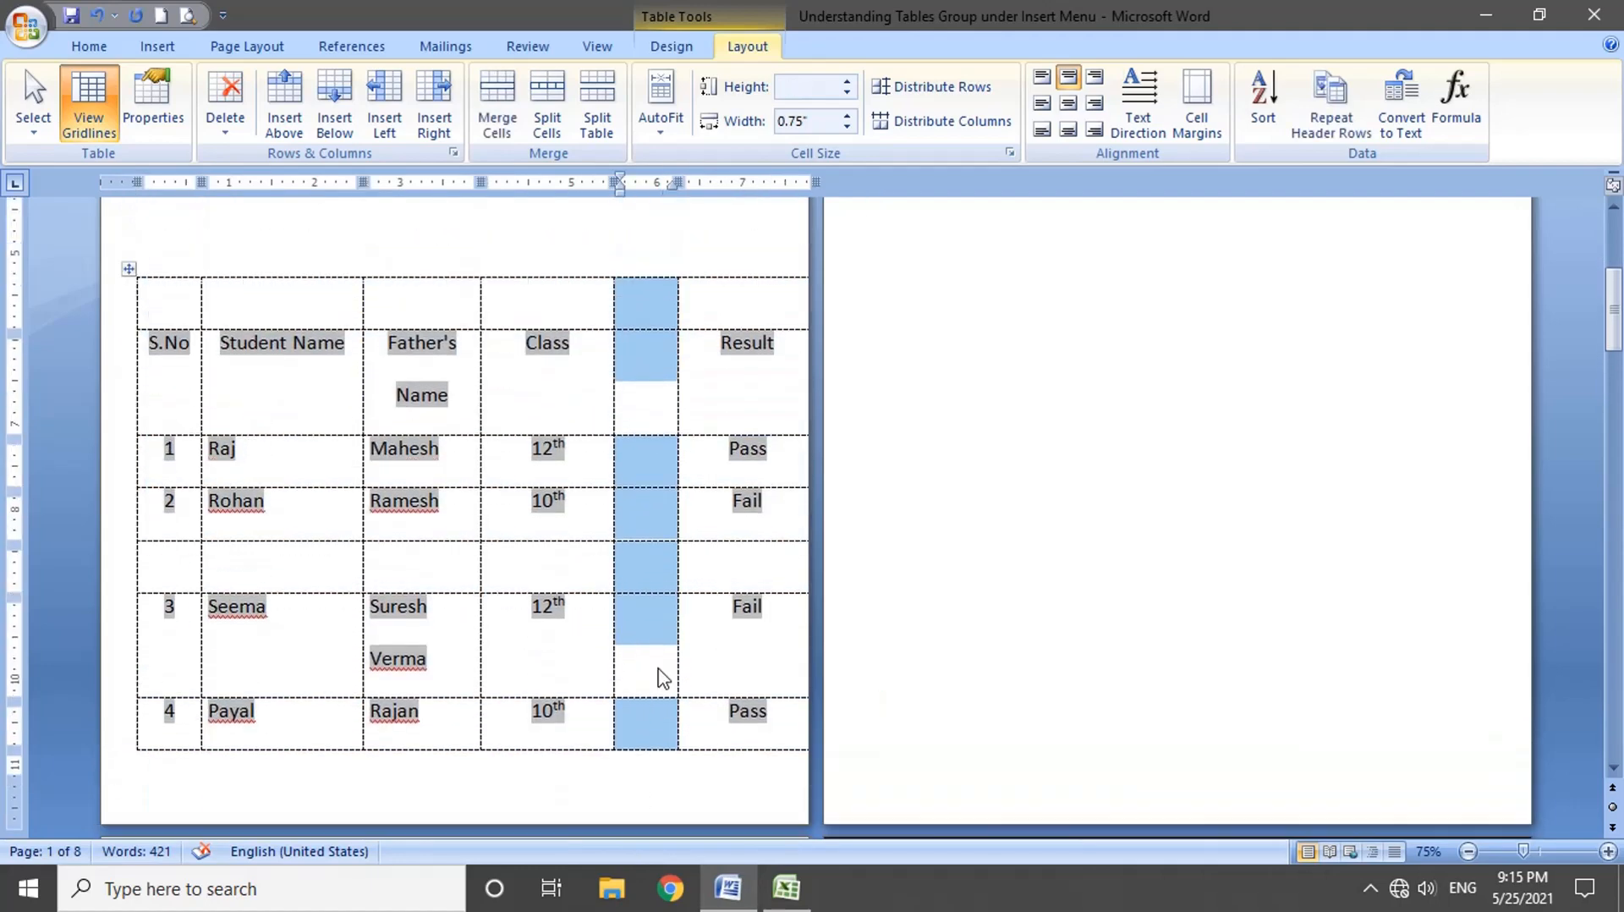
left_click_drag(158, 553, 743, 579)
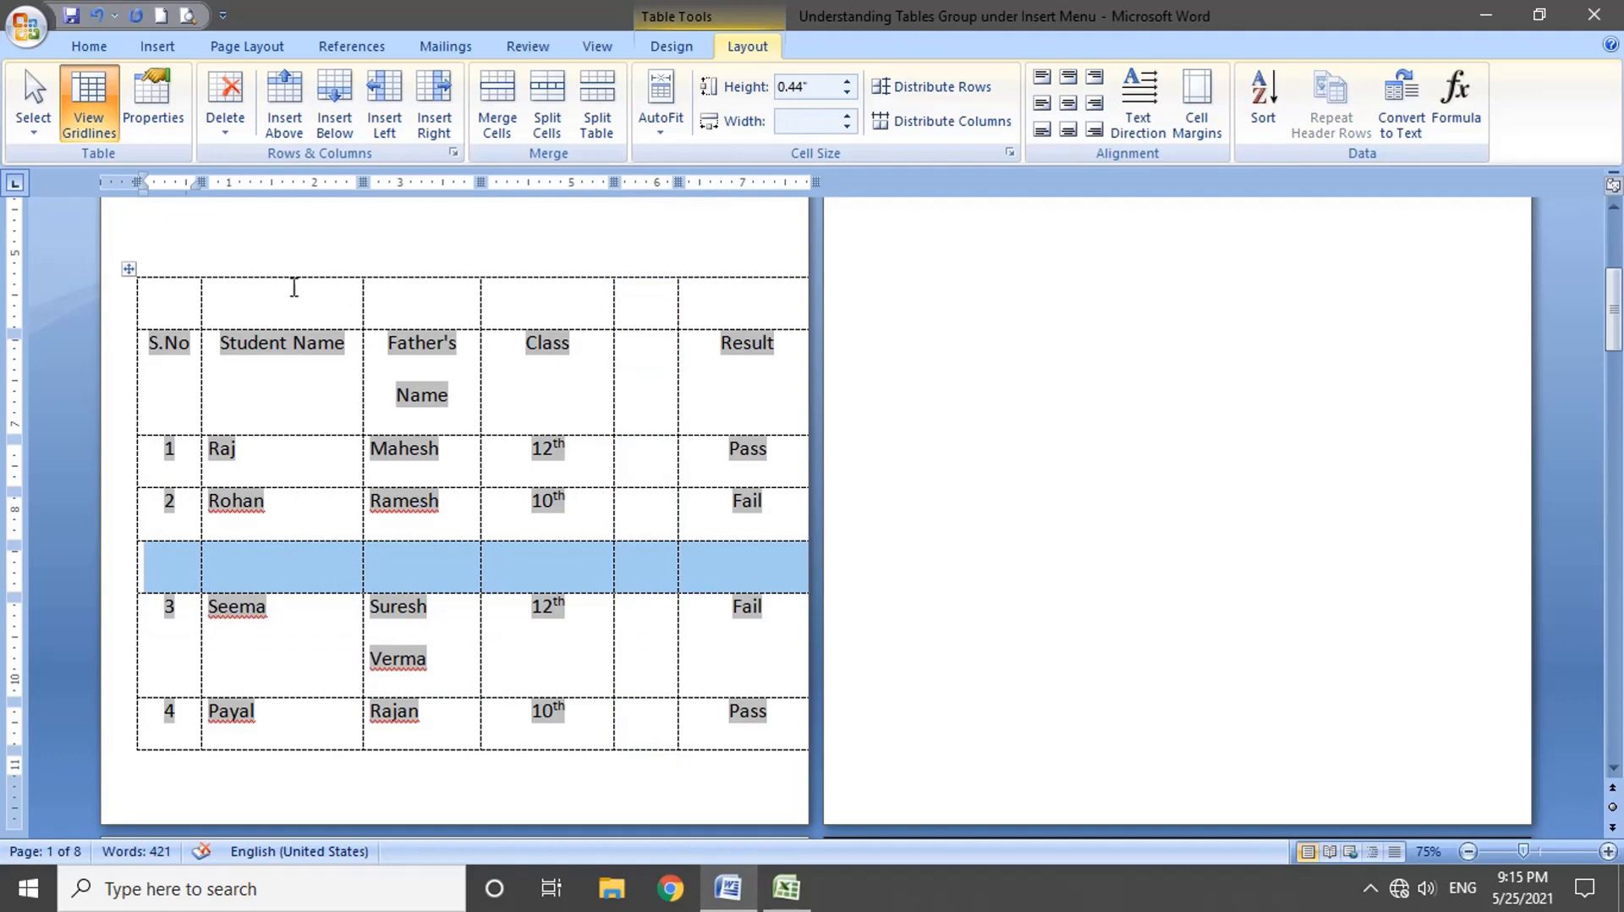
left_click(224, 125)
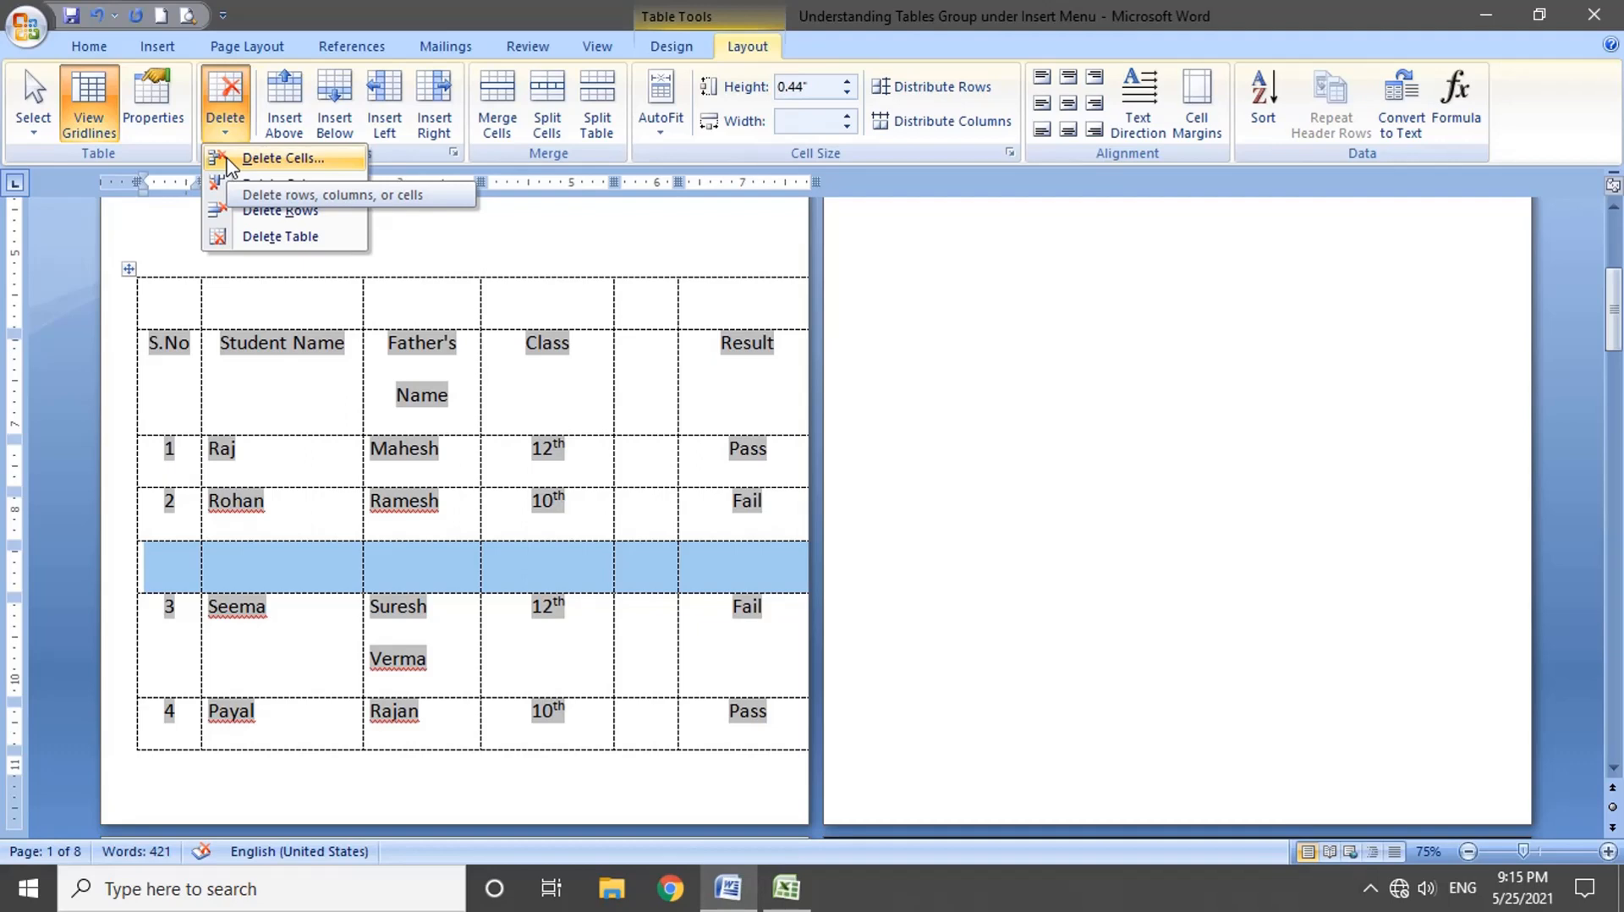
left_click(257, 218)
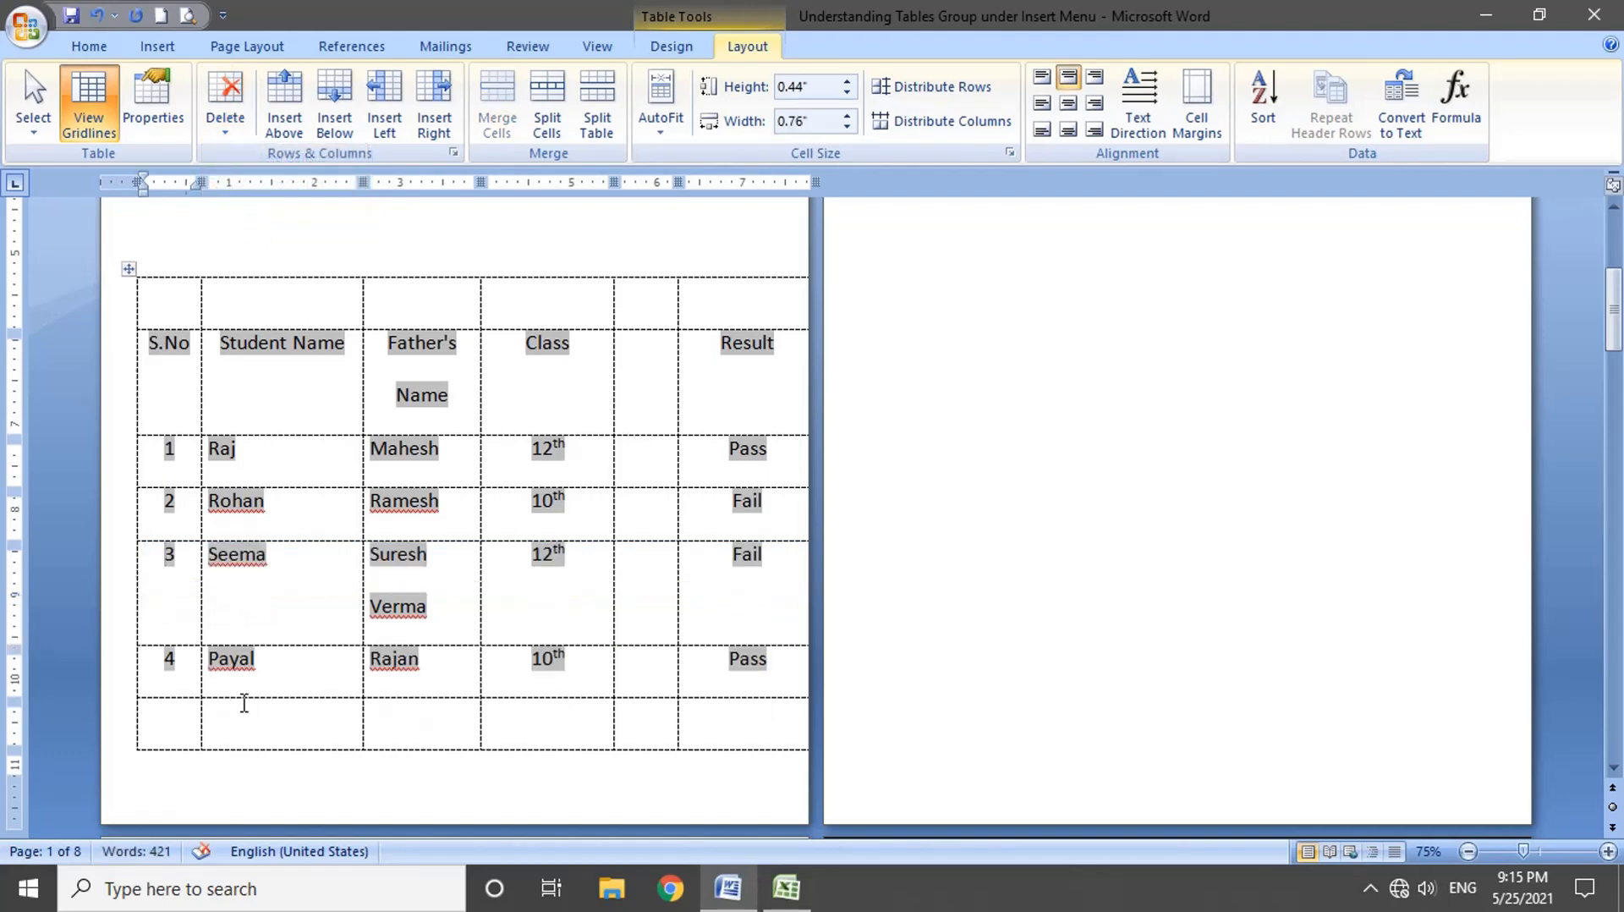
left_click_drag(185, 720, 694, 730)
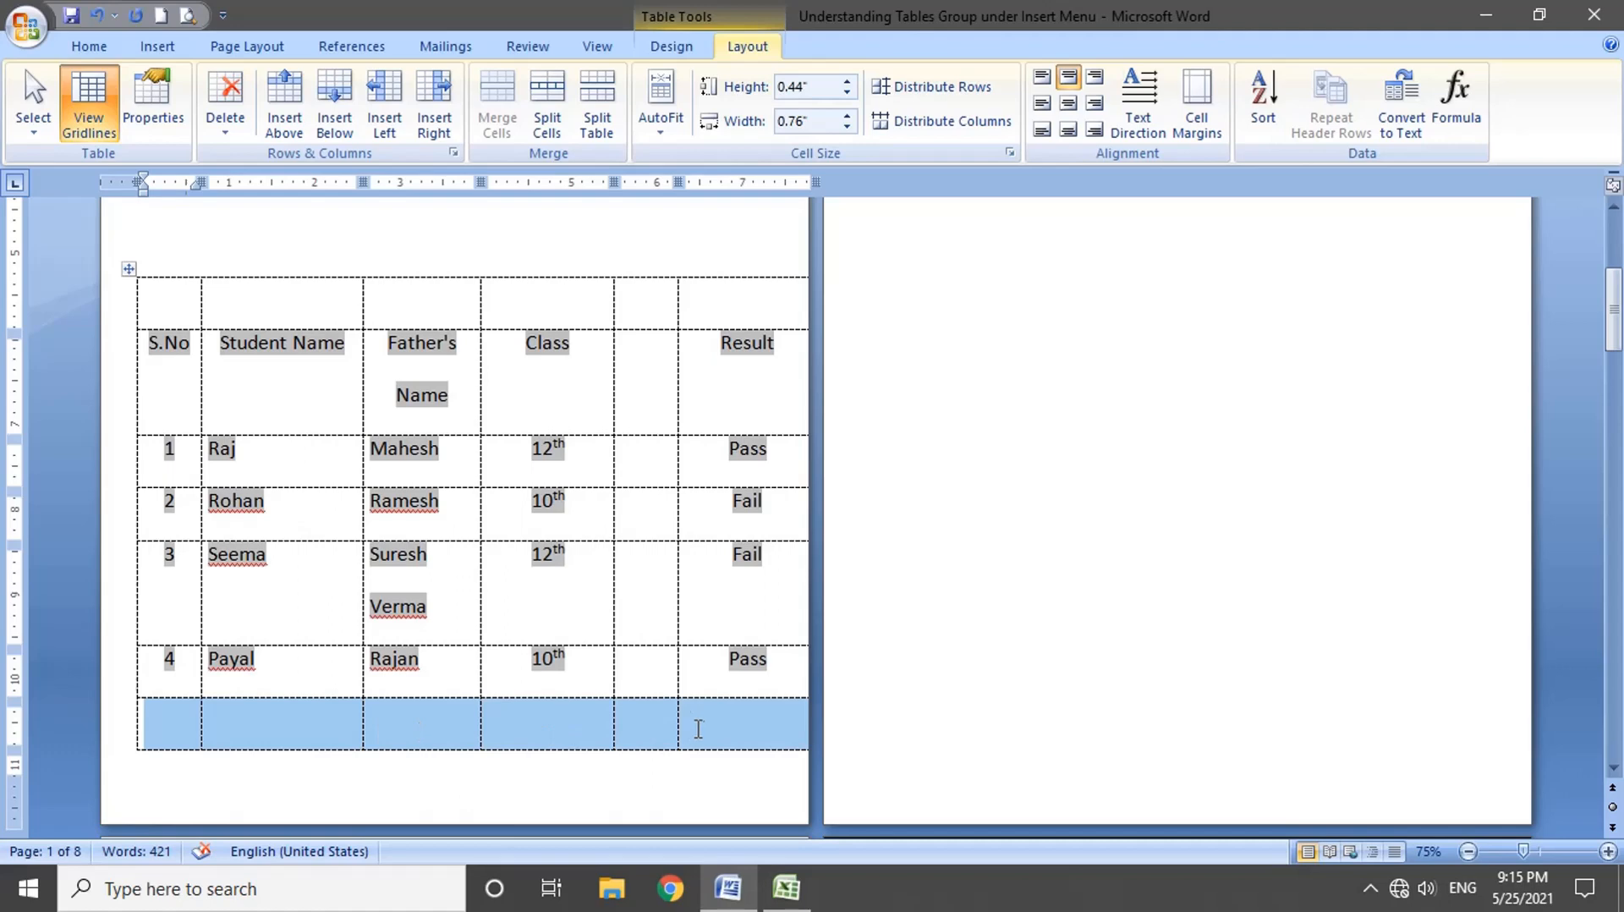
left_click(225, 110)
left_click(253, 213)
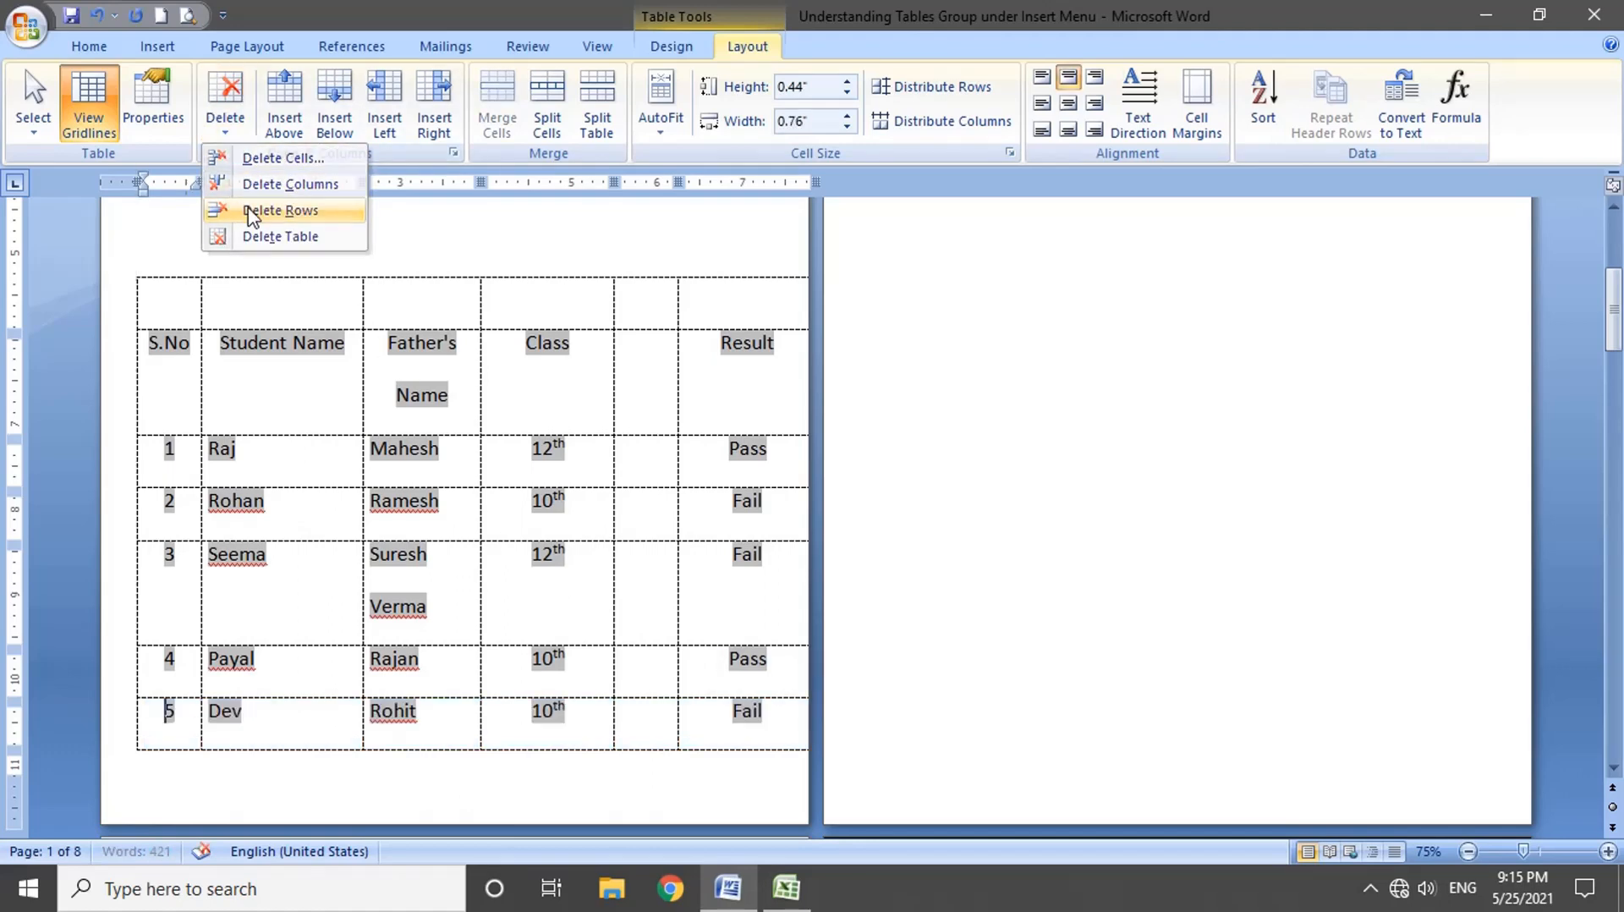
Delete the empty column from the student table.
left_click_drag(640, 292, 645, 725)
left_click(225, 110)
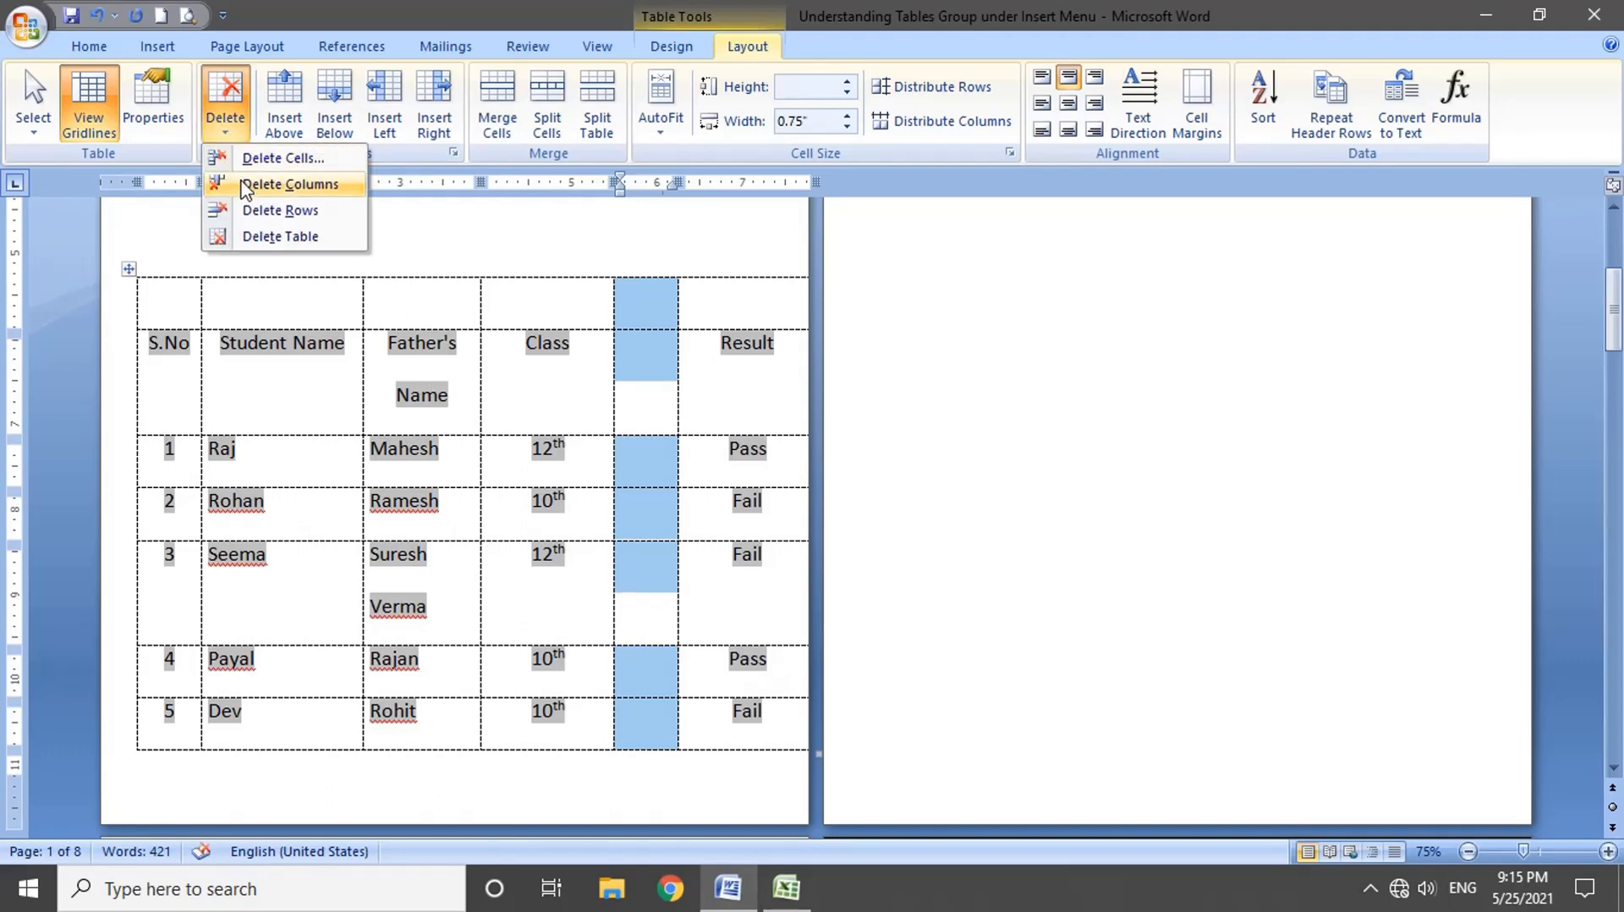
left_click(245, 186)
left_click(233, 131)
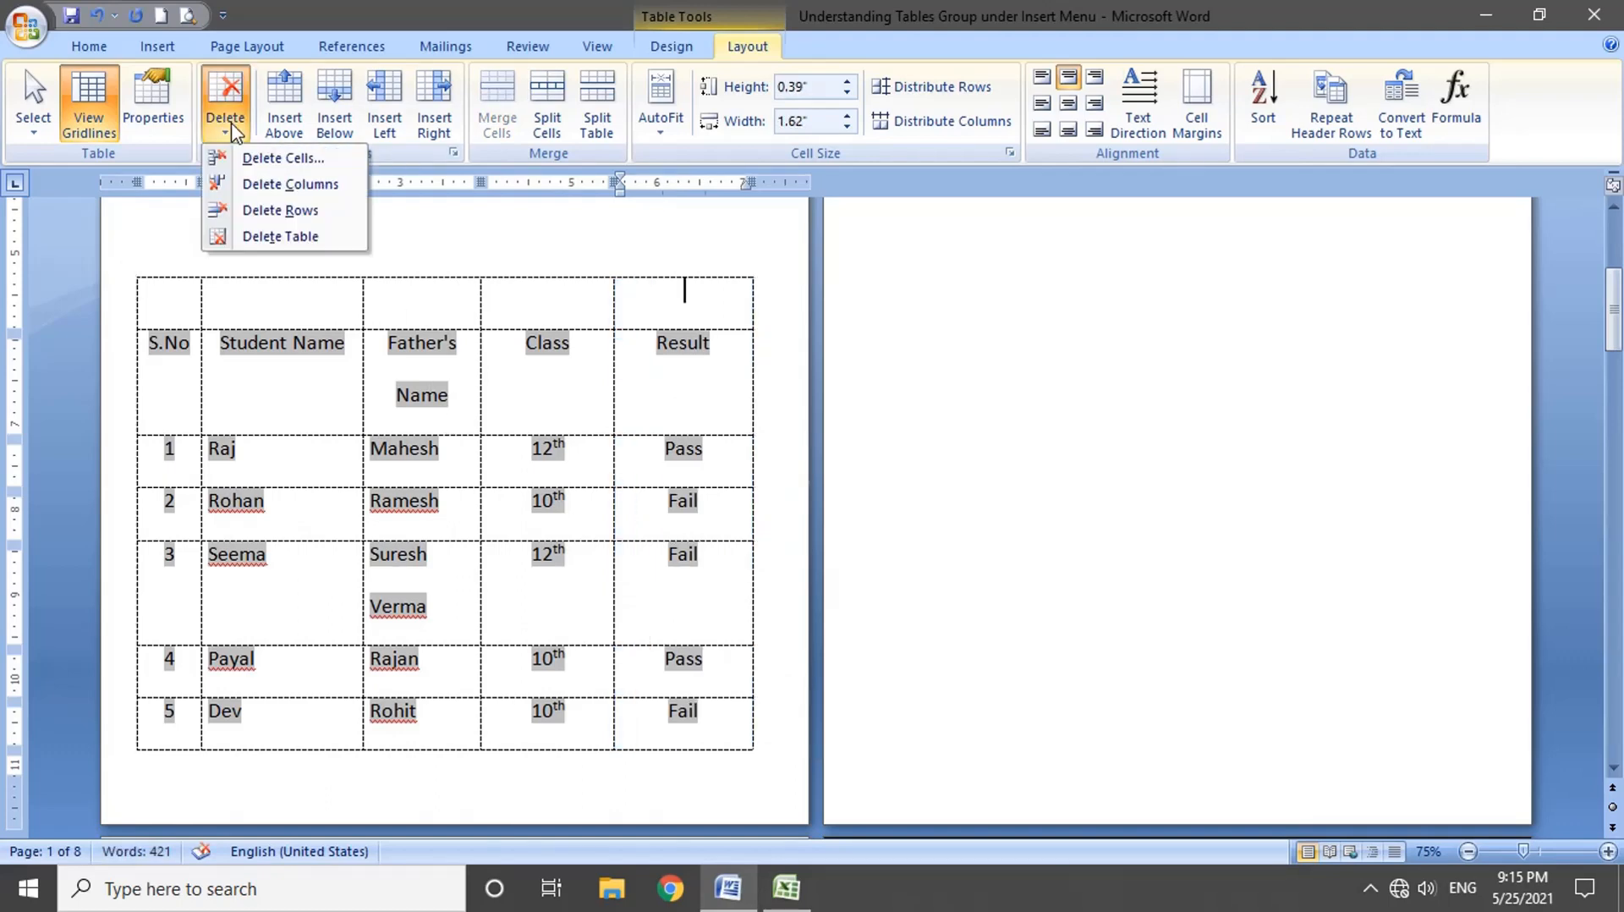
left_click(152, 290)
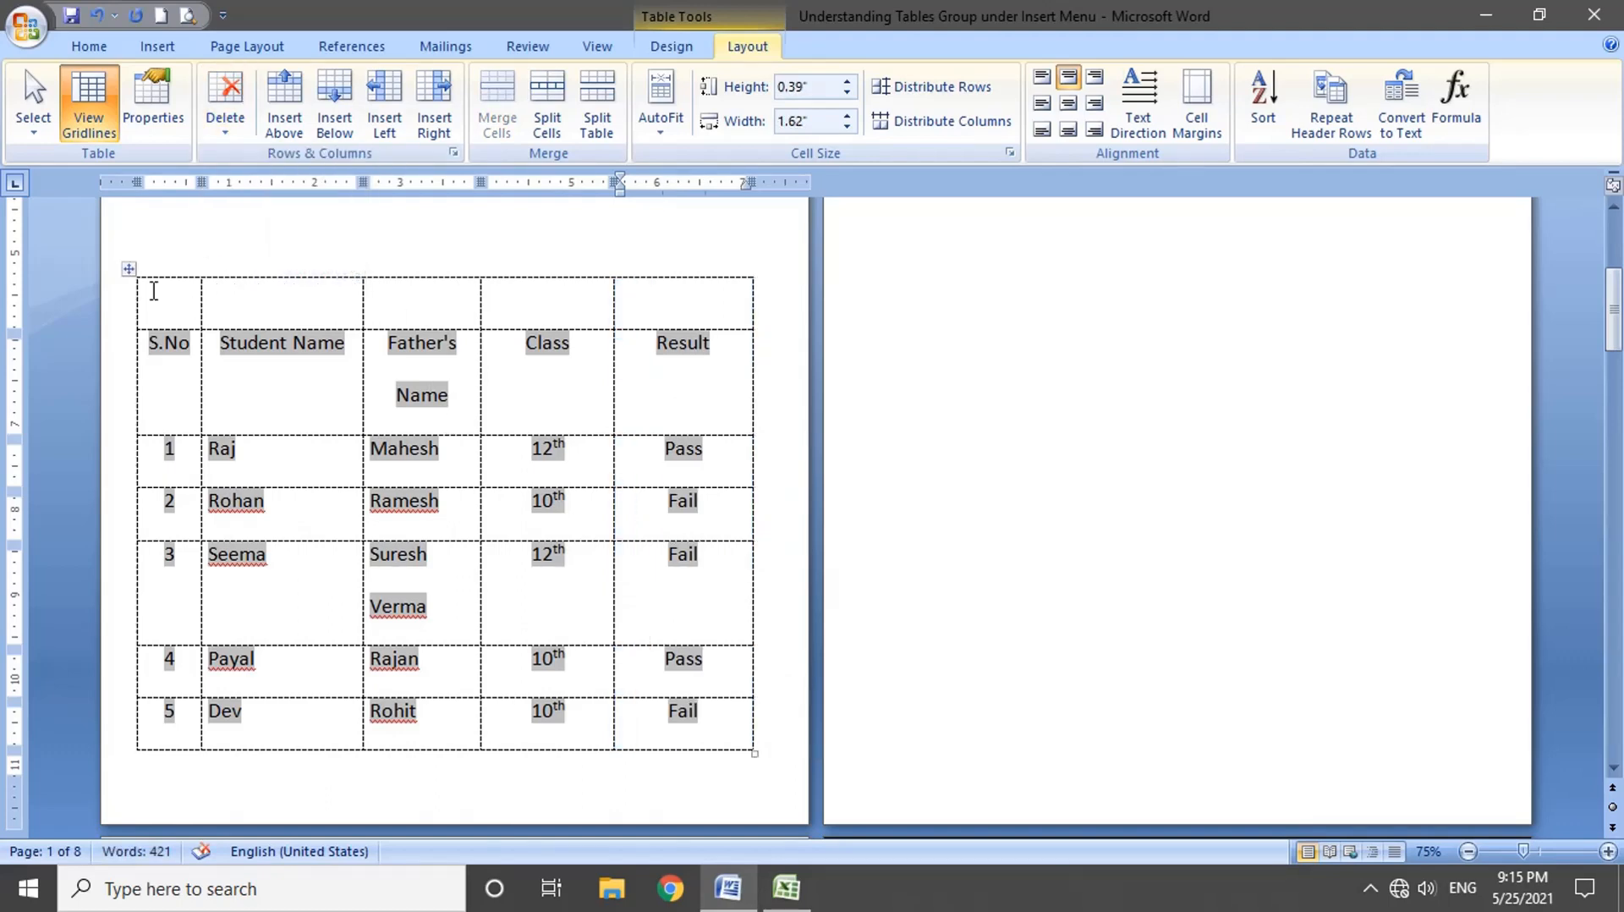
Delete the entire student results table.
left_click(152, 290)
left_click(349, 489)
left_click(360, 476)
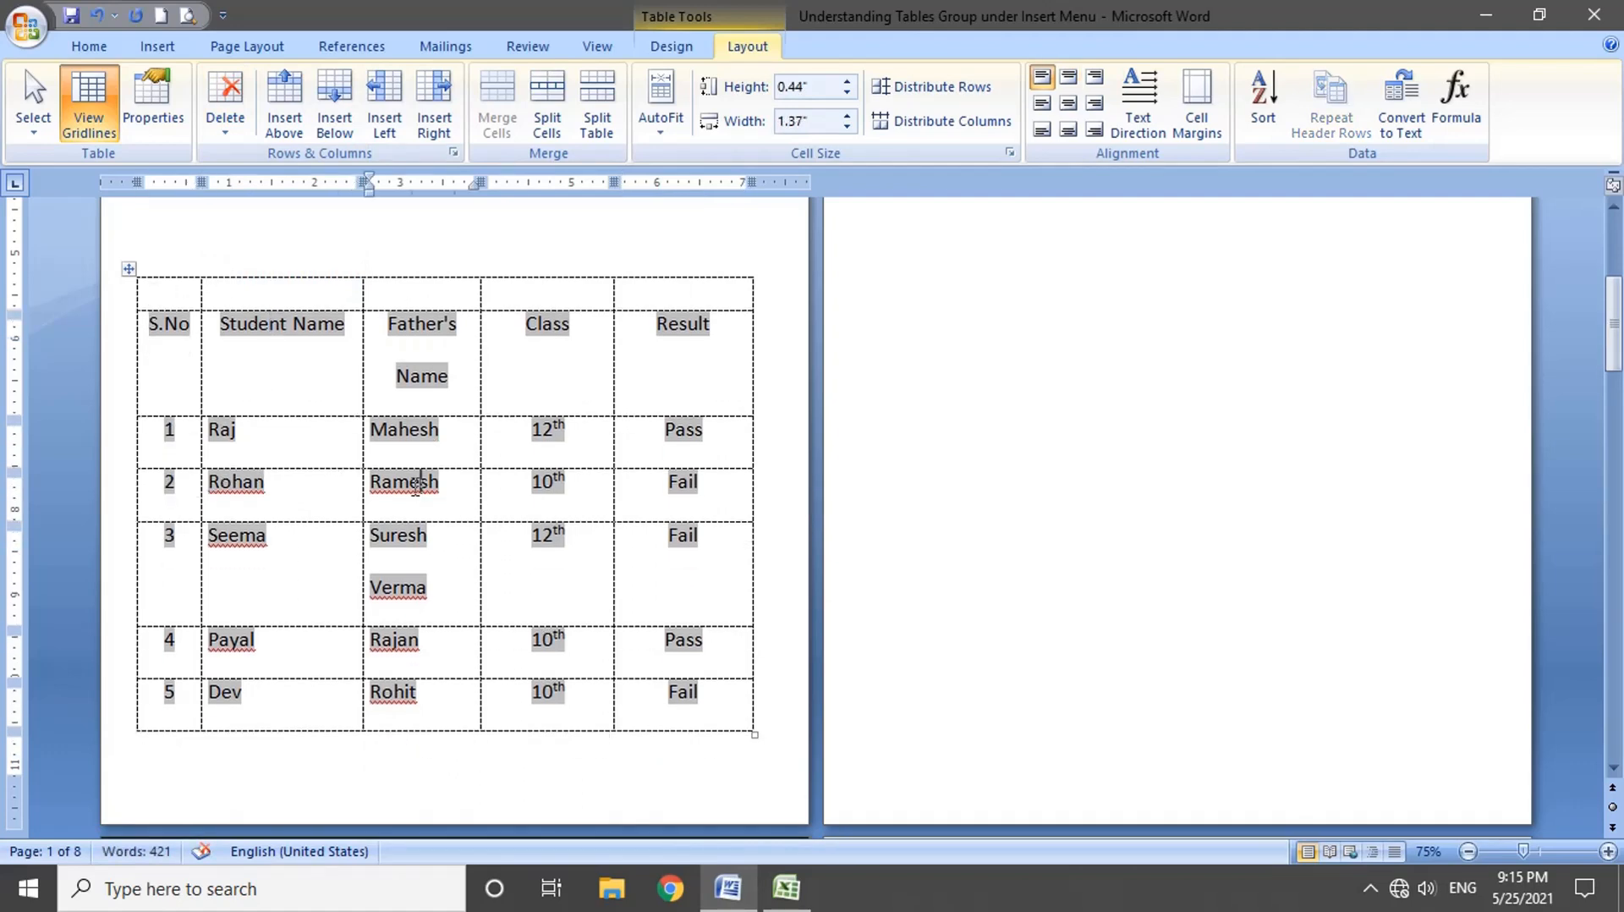
left_click(225, 127)
left_click(247, 239)
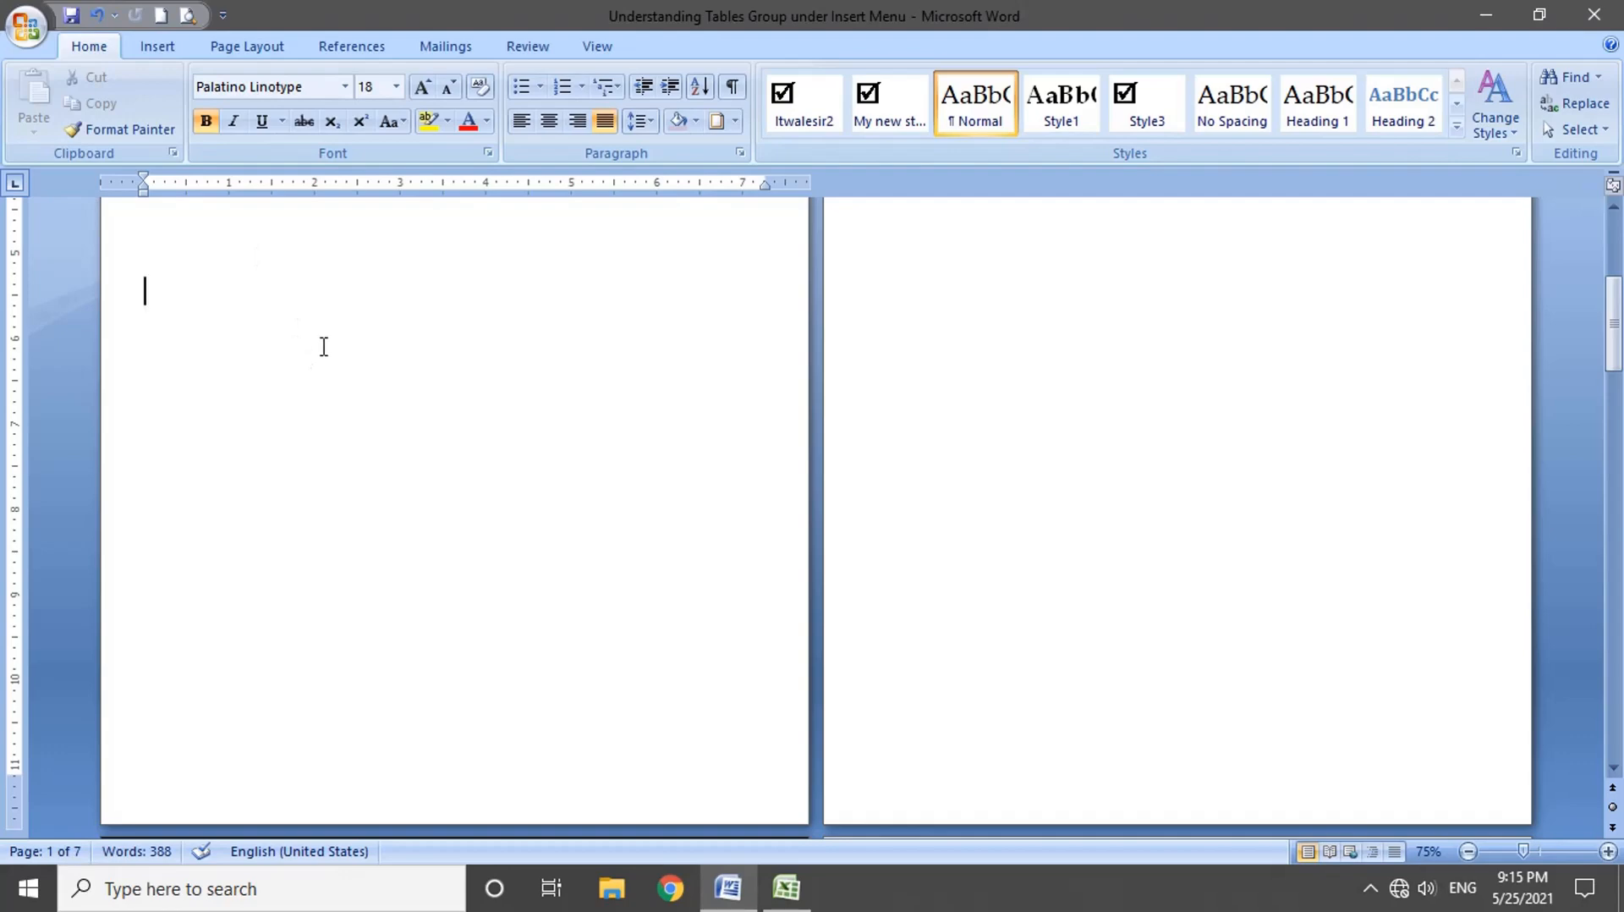
Undo the deletion with Ctrl+Z to restore the student table.
key("ctrl+z")
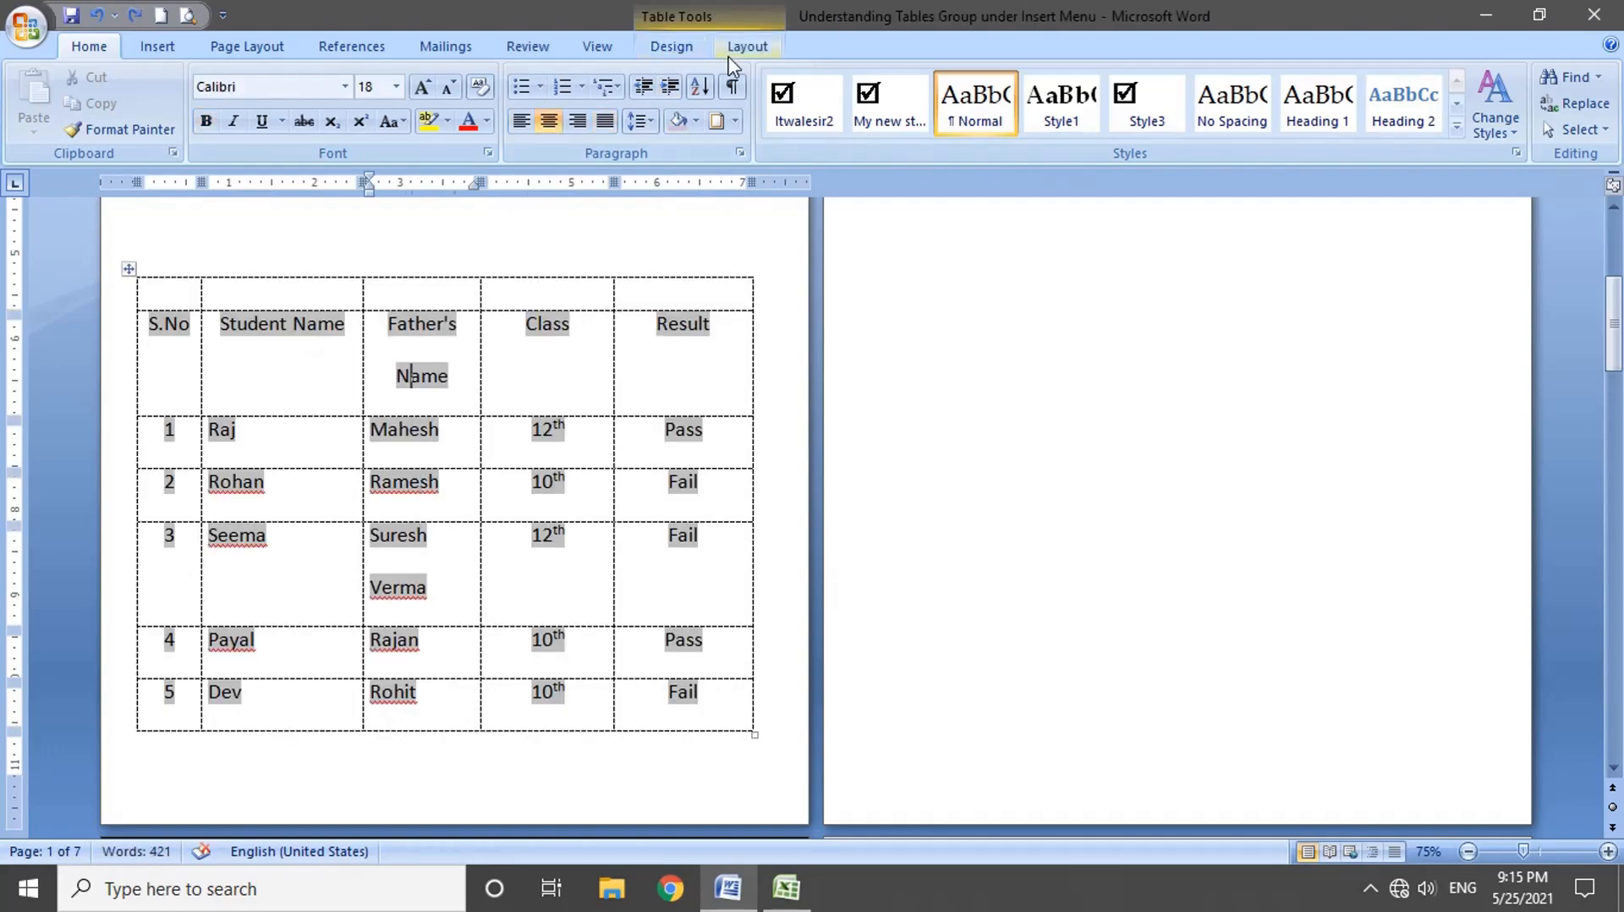
left_click(745, 48)
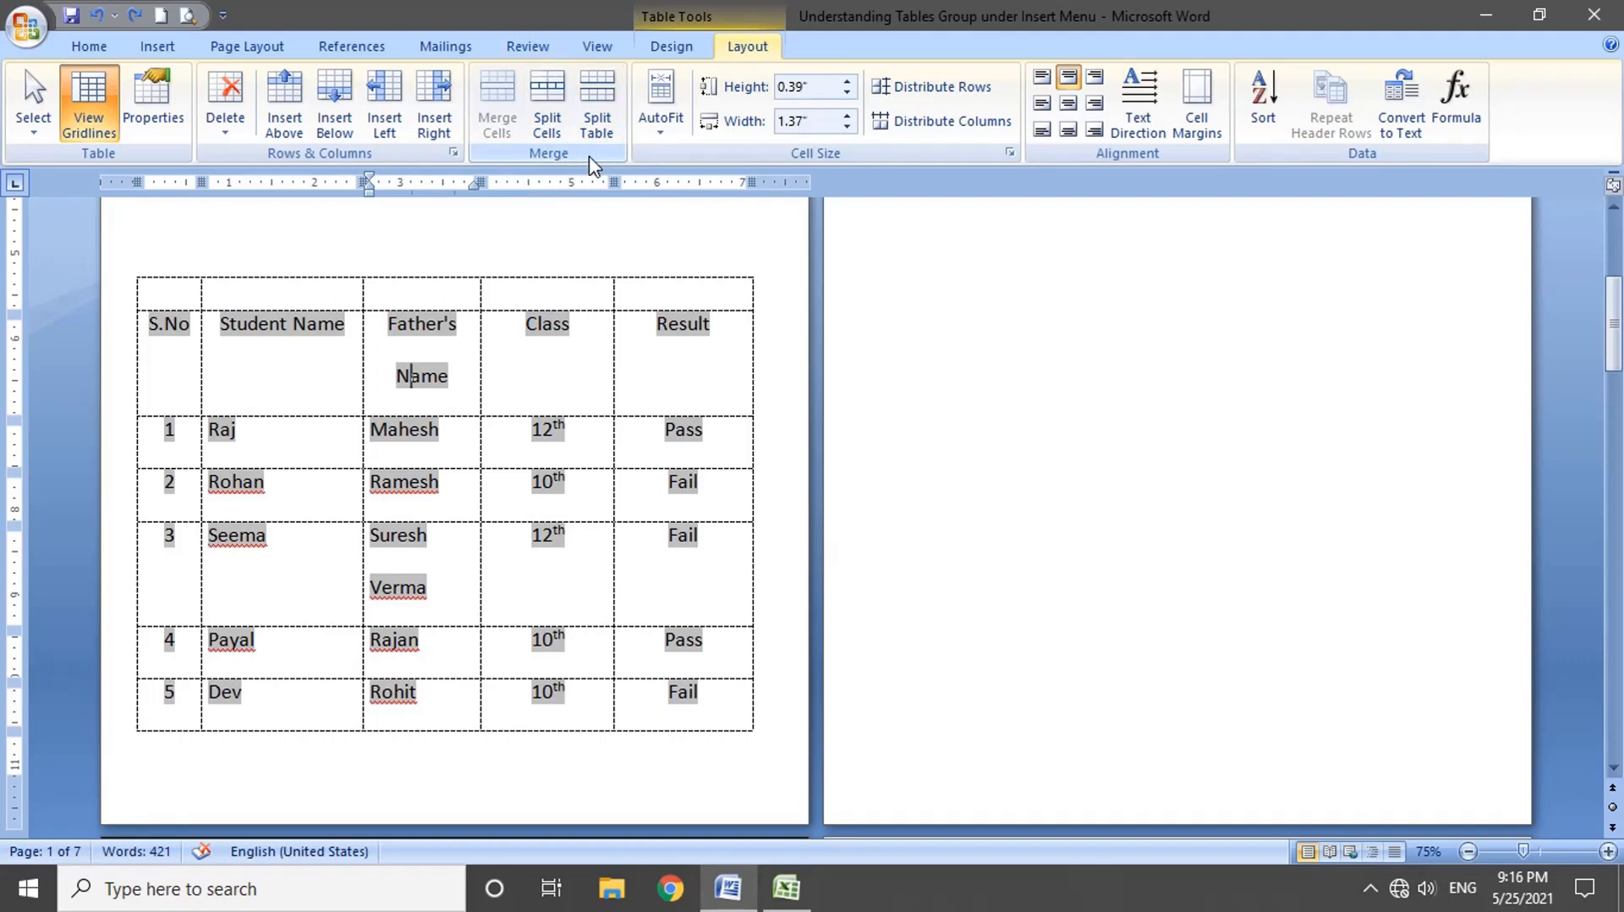
left_click(180, 338)
left_click(266, 353)
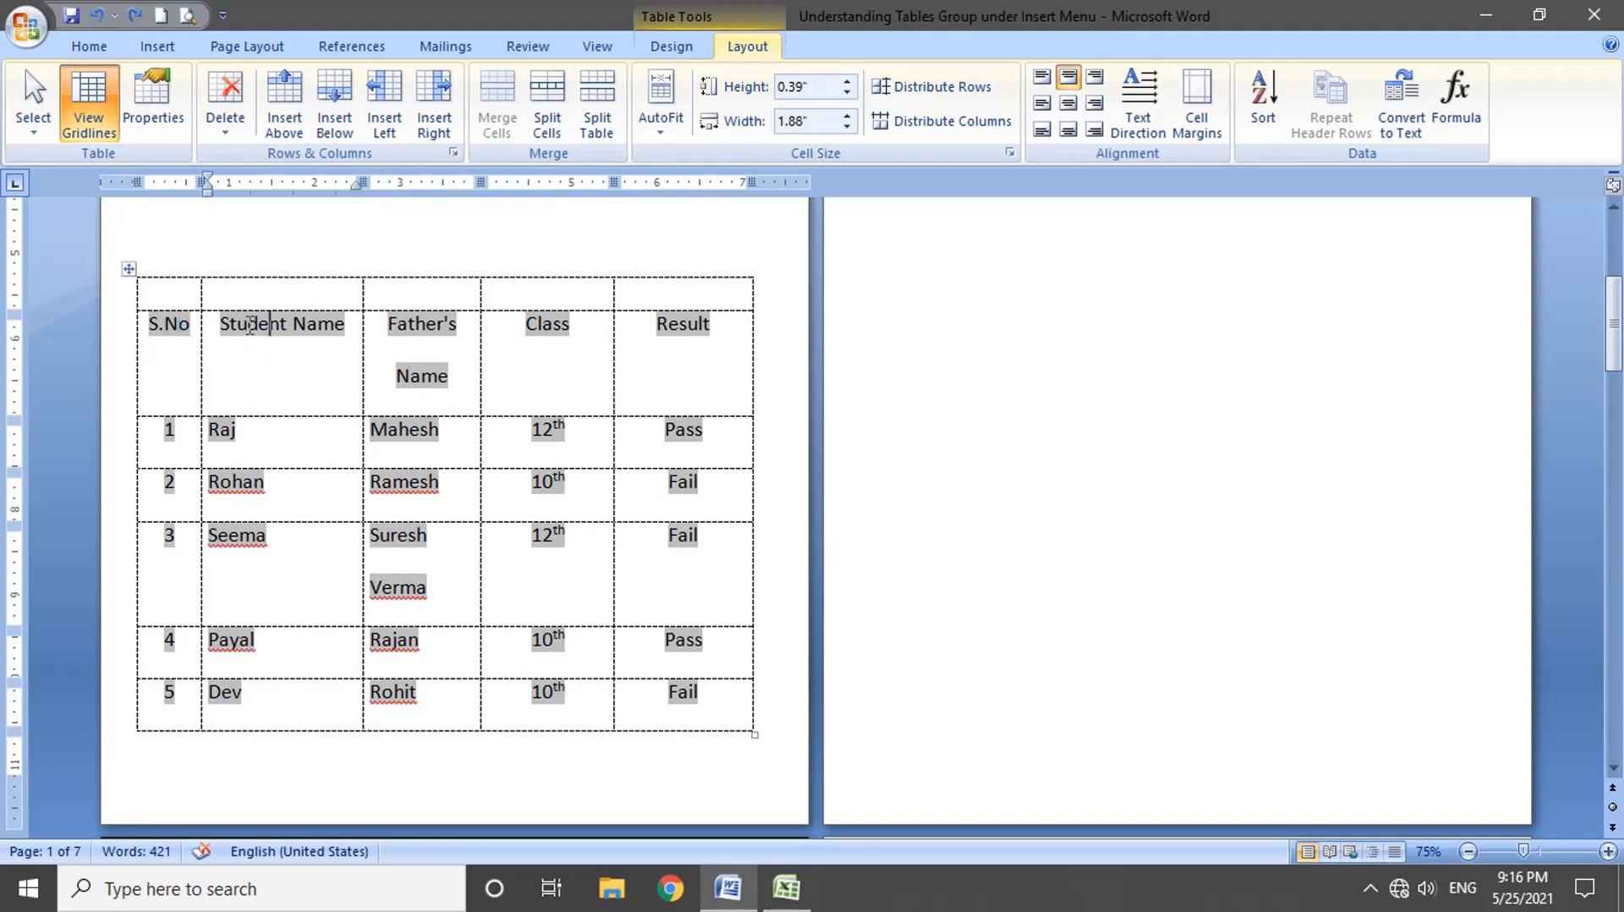
Merge the empty top row into one cell titled 'Student 2021 Annual Result'.
left_click_drag(170, 291, 660, 292)
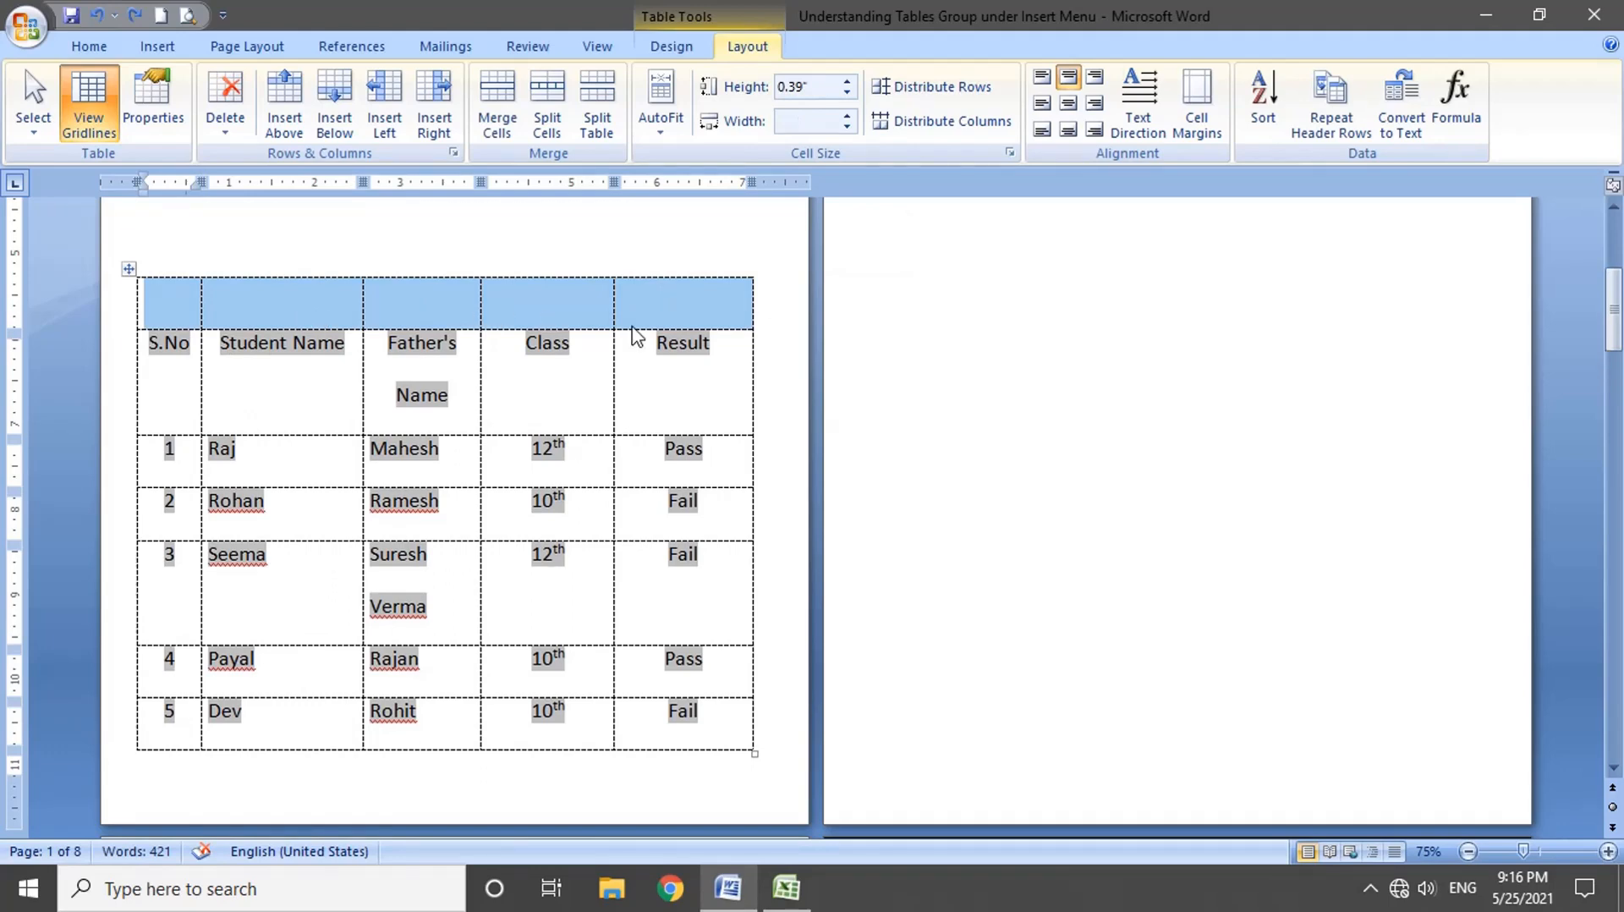
left_click(497, 110)
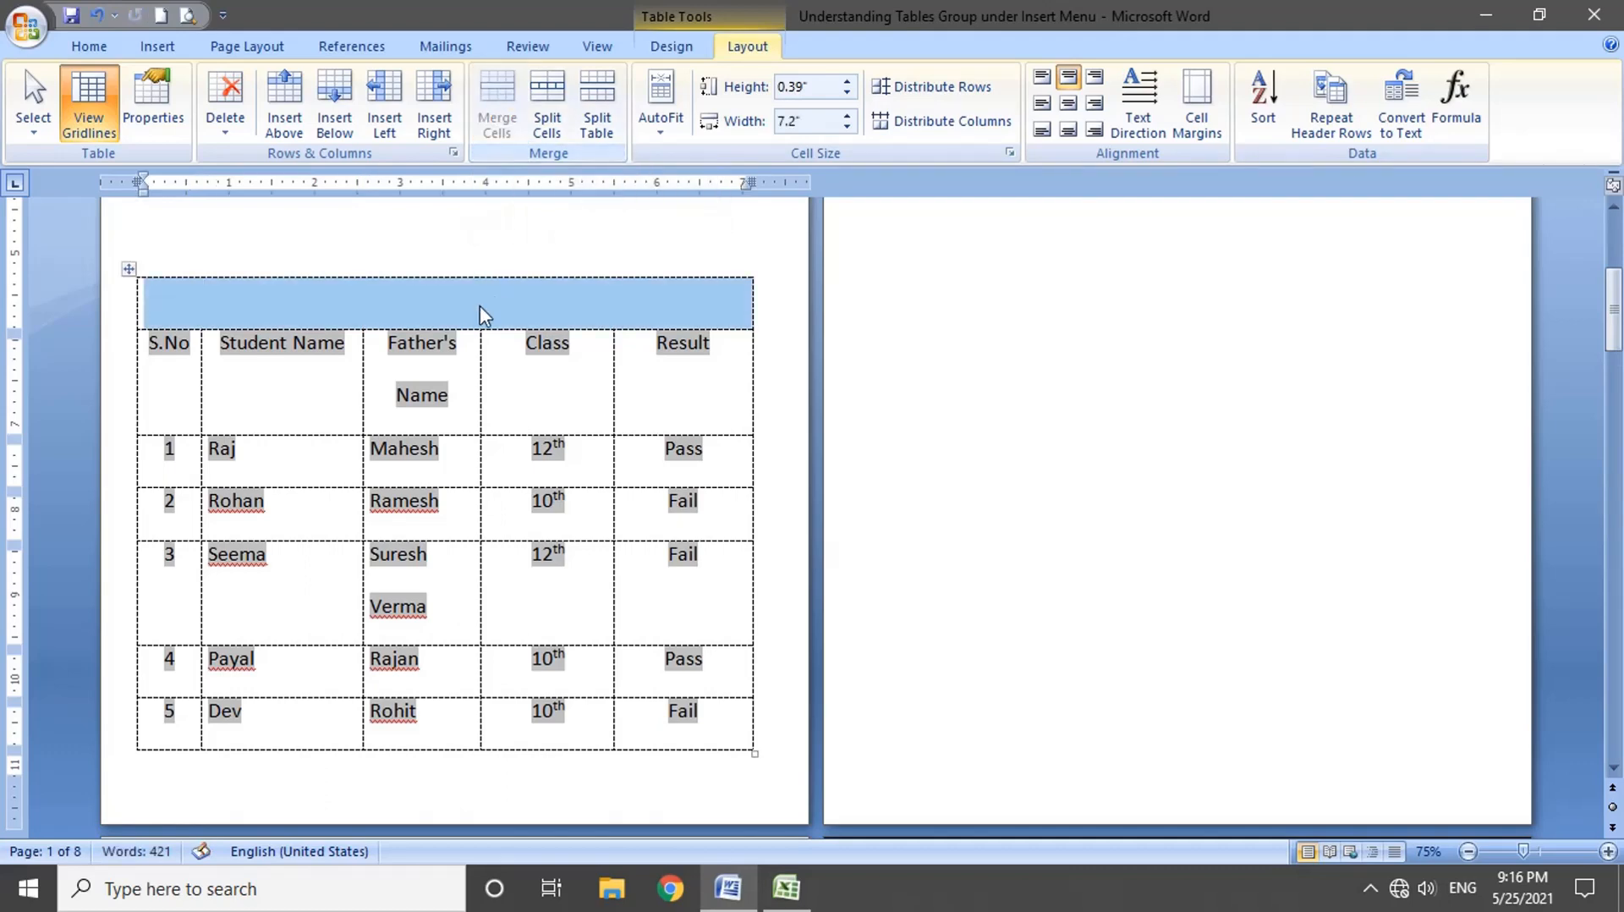
left_click(520, 294)
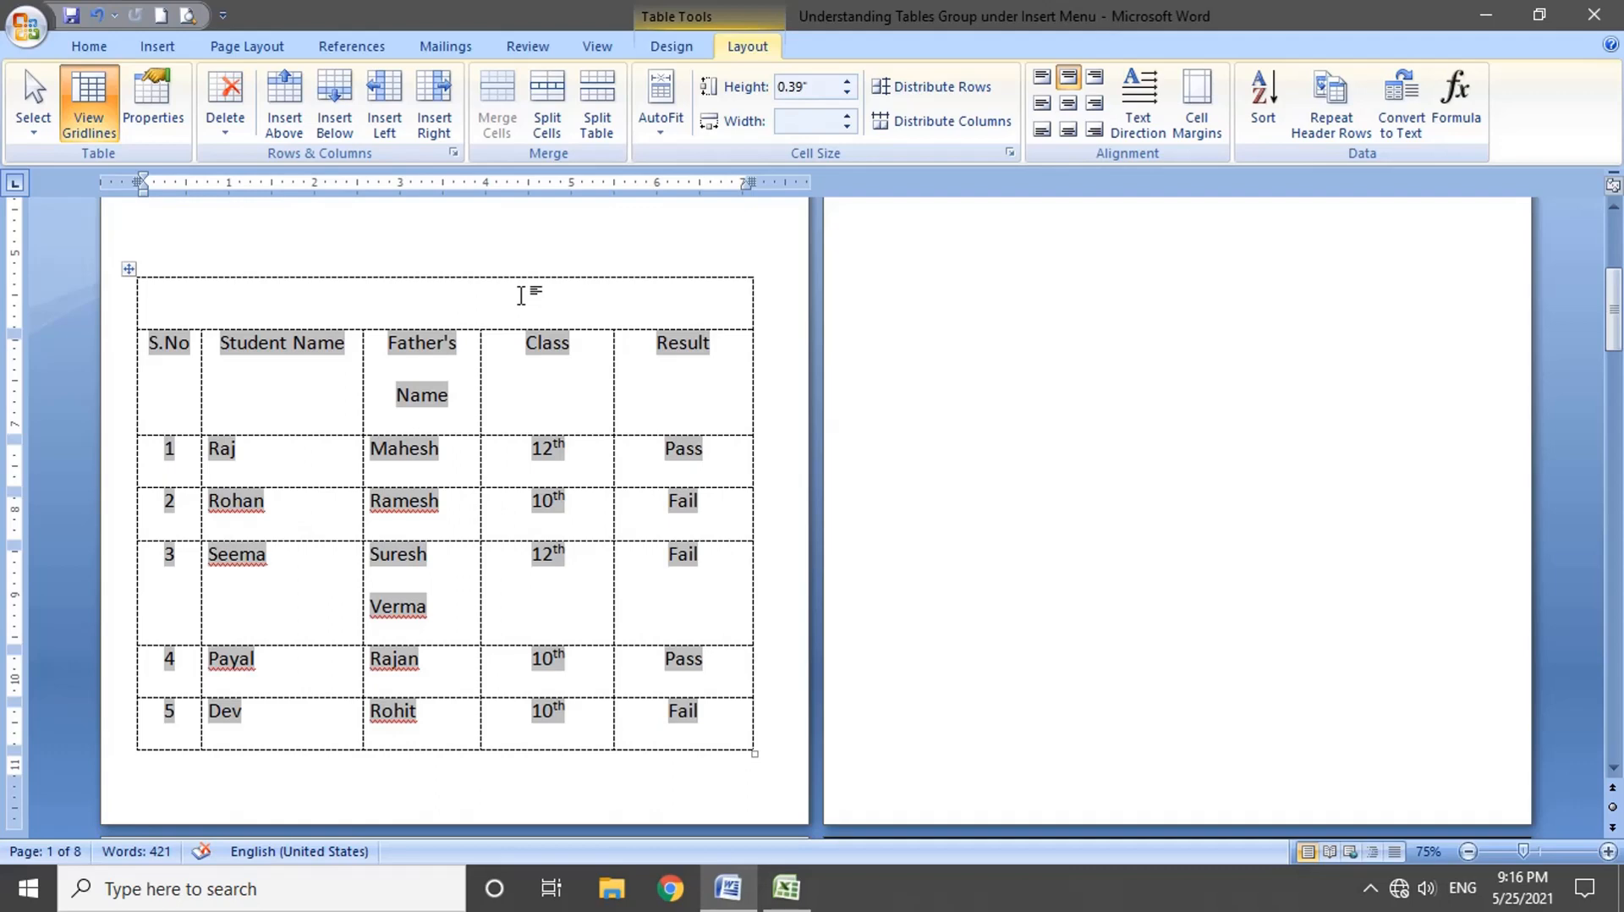
type("Student 2021")
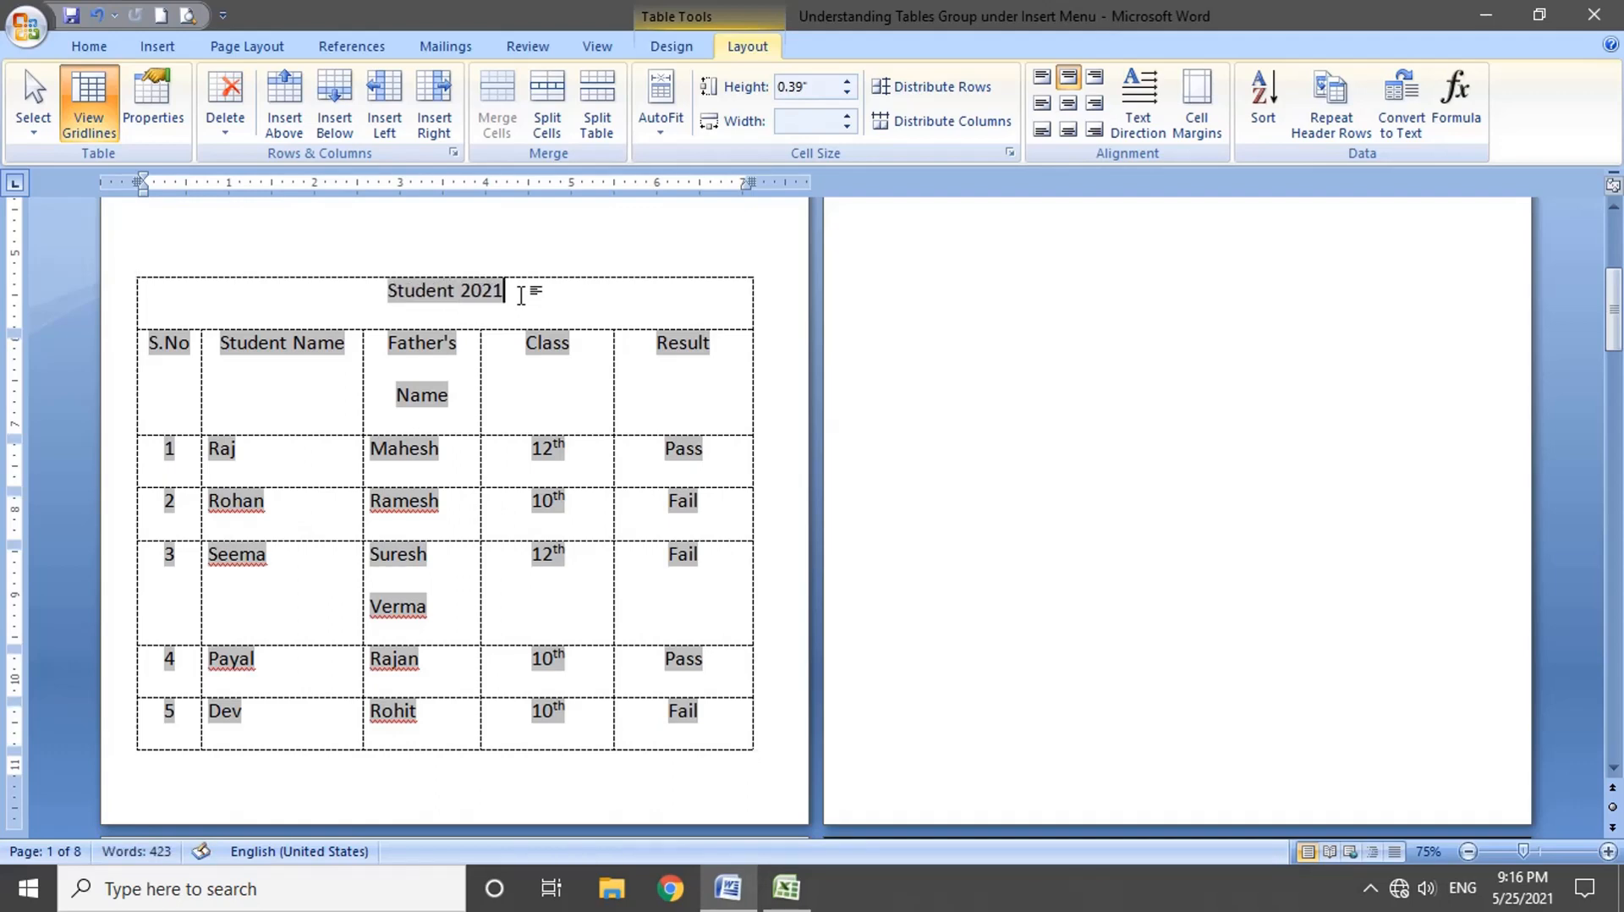
type(" Annual Result")
key("Down")
key("Down")
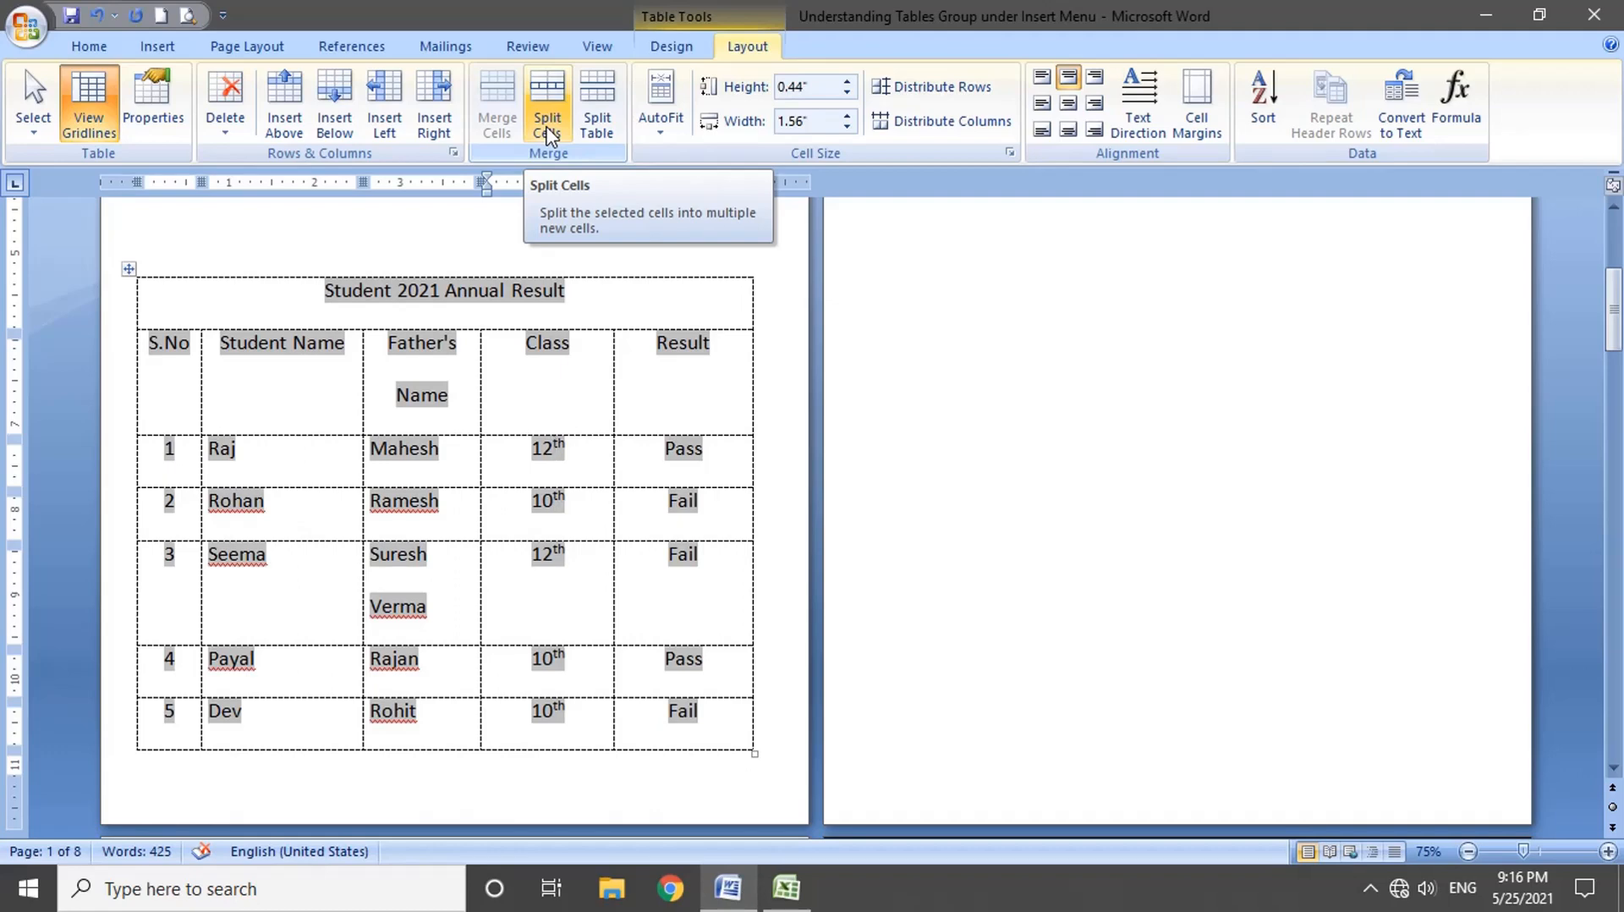
Split the 'Student 2021 Annual Result' title cell into 5 columns.
left_click_drag(245, 298, 644, 313)
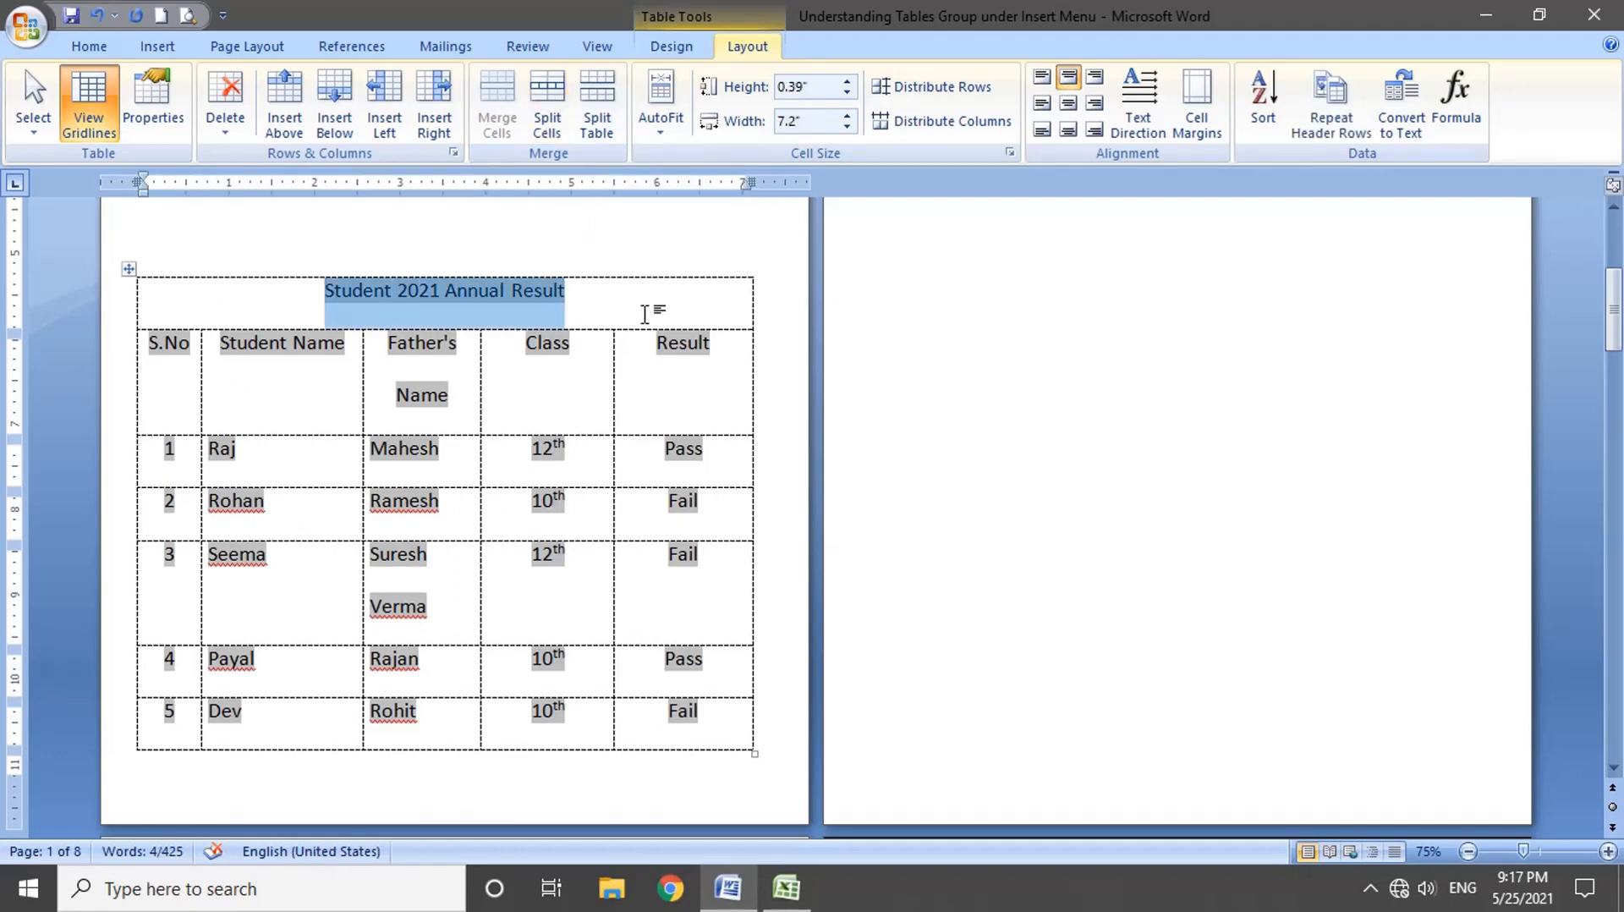
left_click(548, 110)
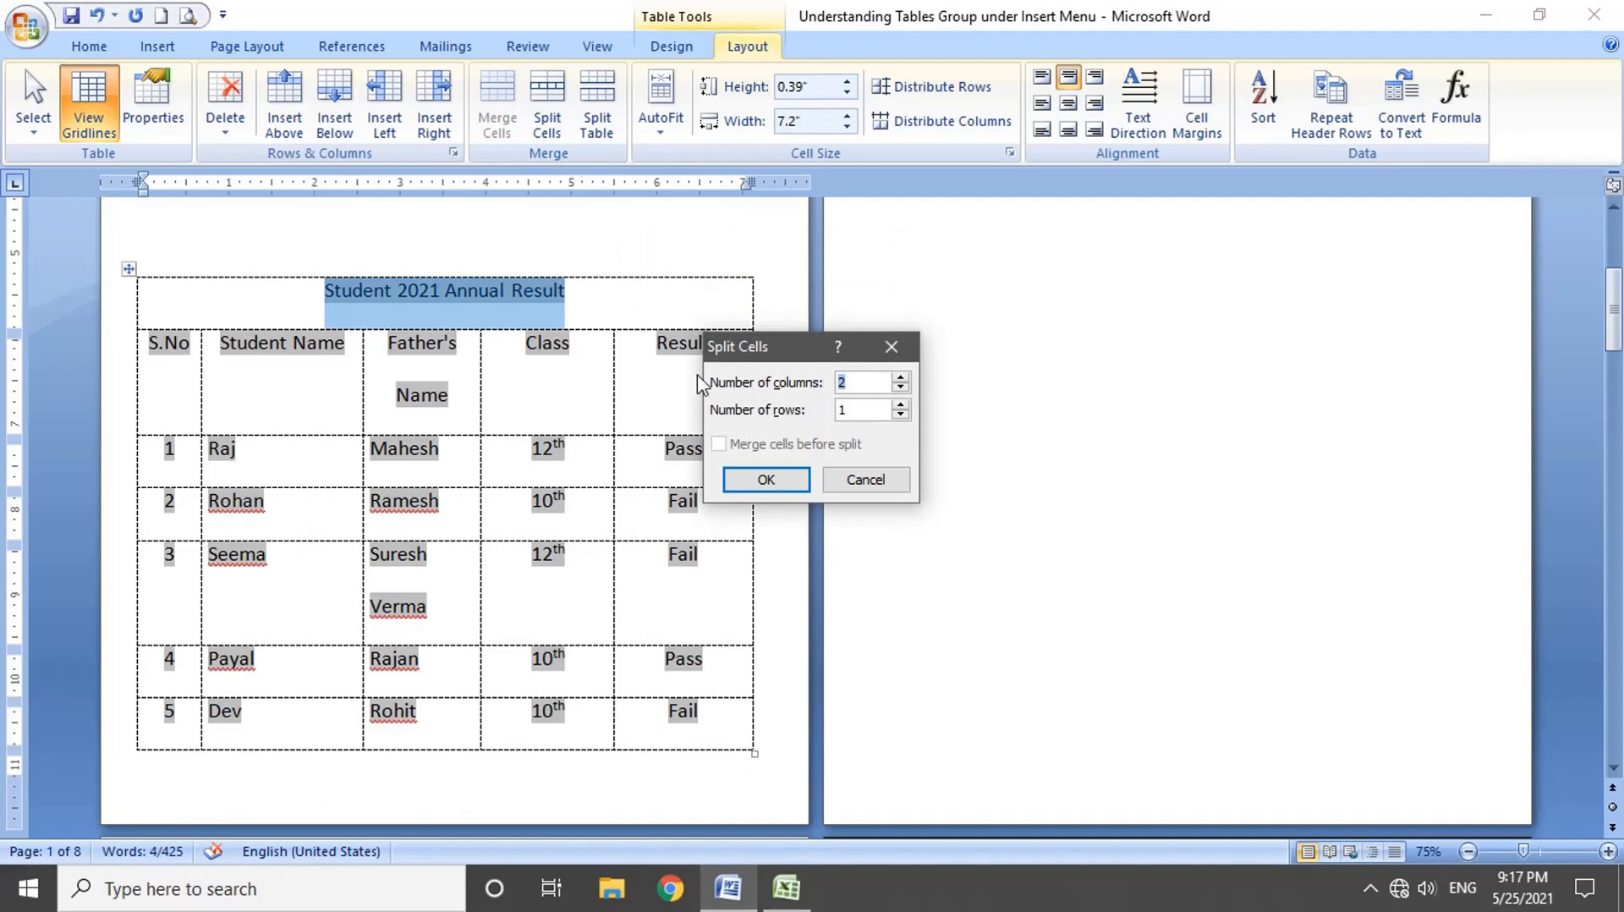
left_click_drag(753, 347, 933, 356)
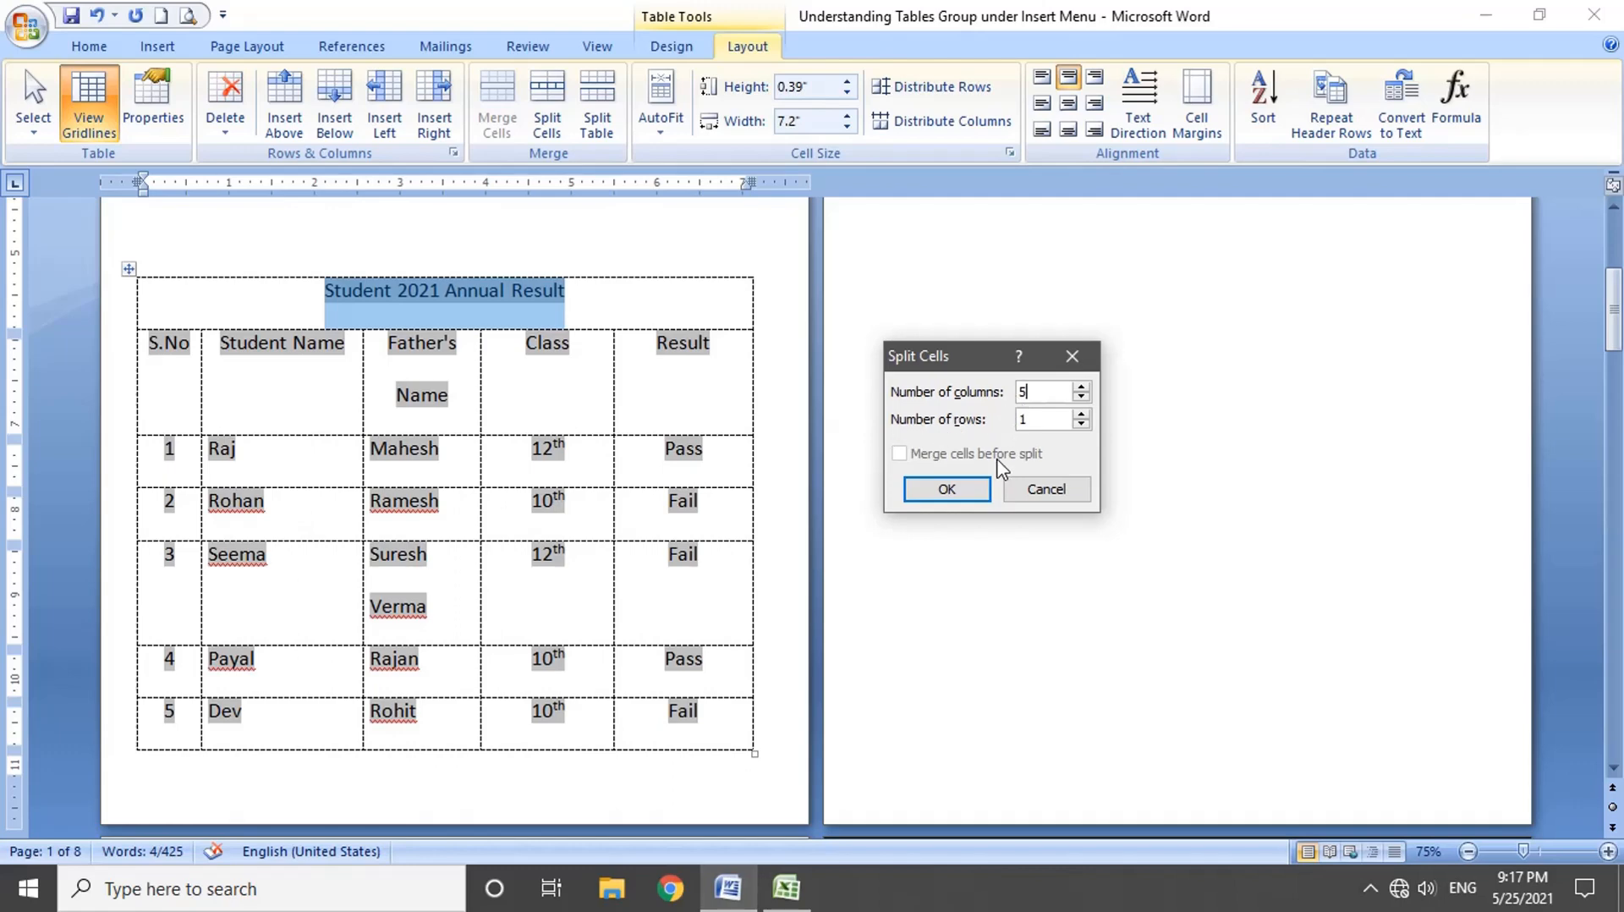
left_click(978, 489)
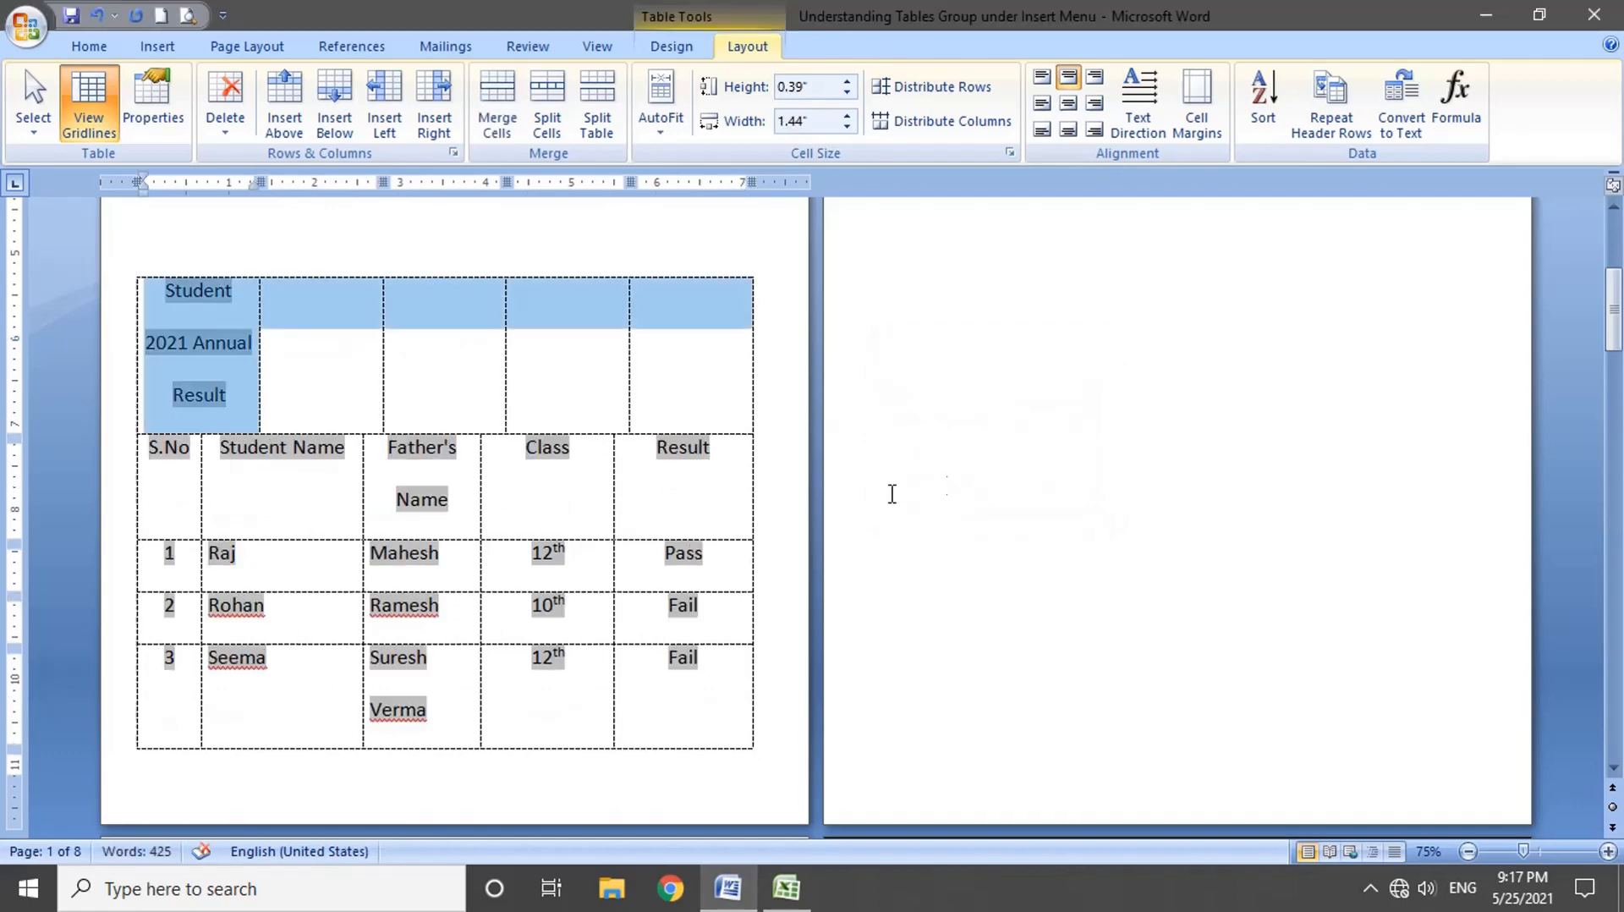
left_click(454, 499)
left_click(238, 380)
left_click(290, 379)
left_click(429, 366)
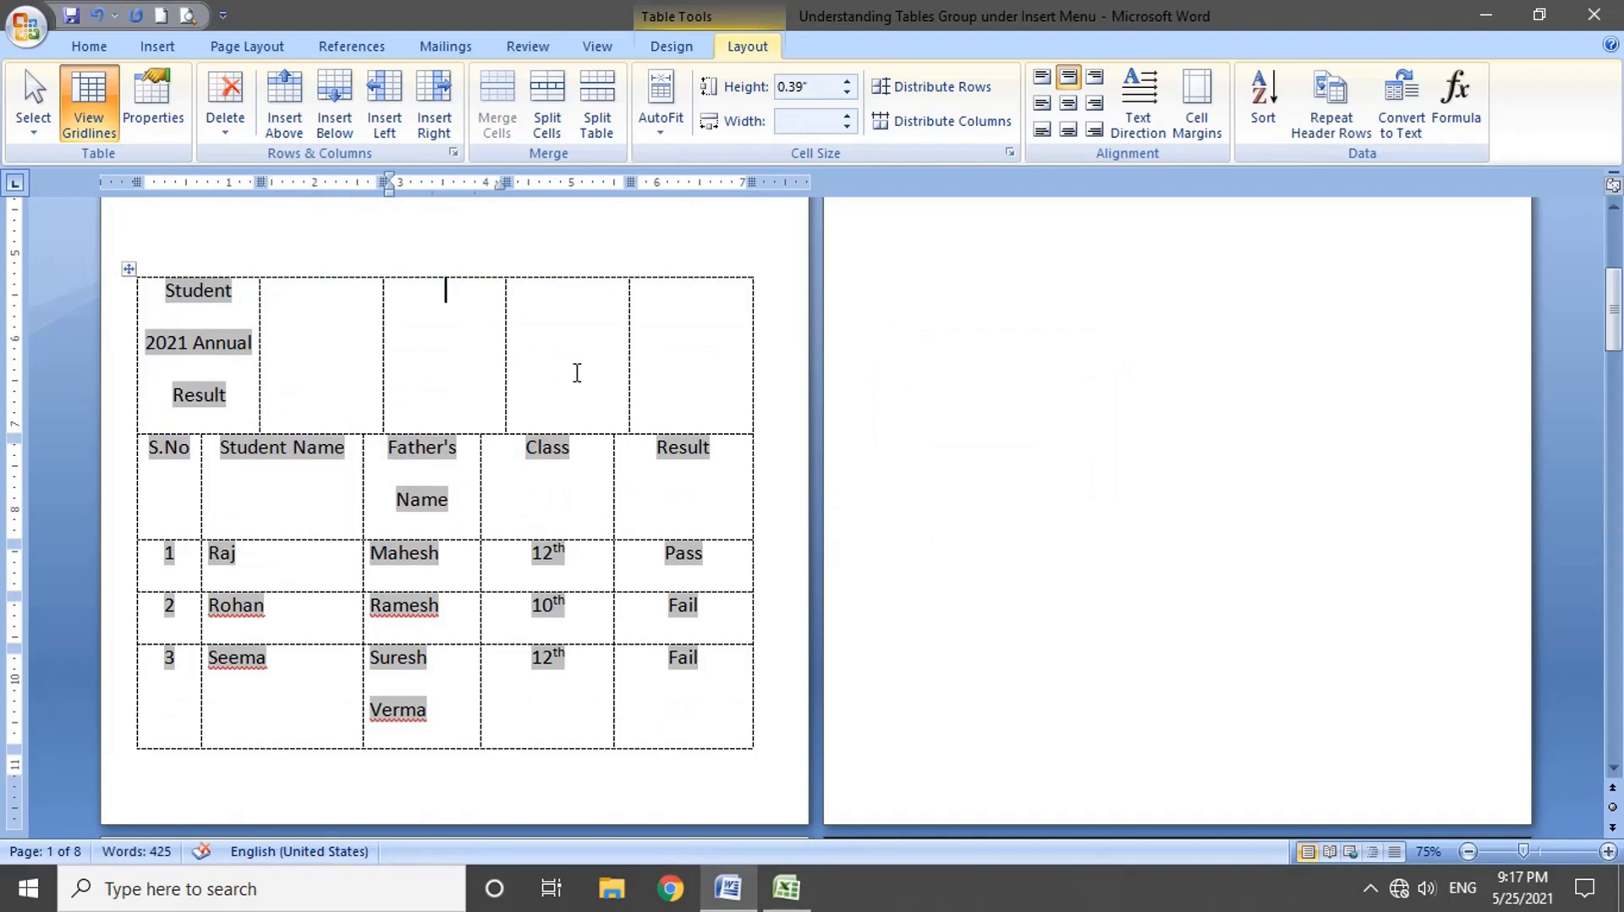
left_click(577, 373)
left_click(683, 368)
Align the title-row dividers with the column borders below, then merge the row into one cell.
left_click_drag(258, 379, 203, 381)
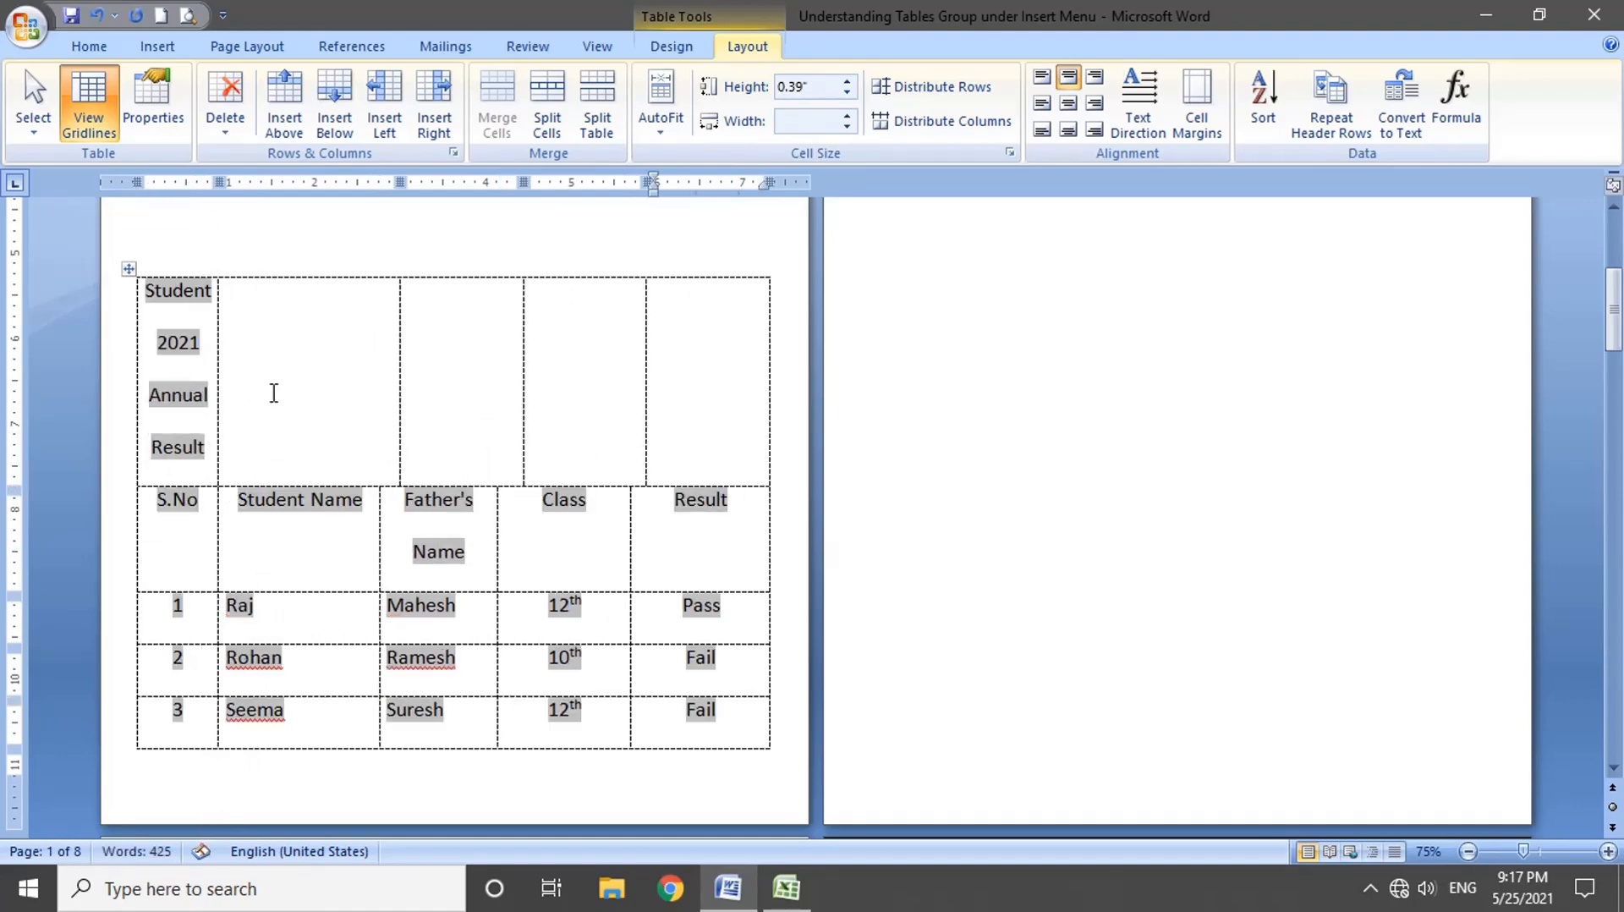
mouse_move(398, 395)
left_mouse_down()
mouse_move(366, 397)
mouse_move(378, 402)
left_mouse_up()
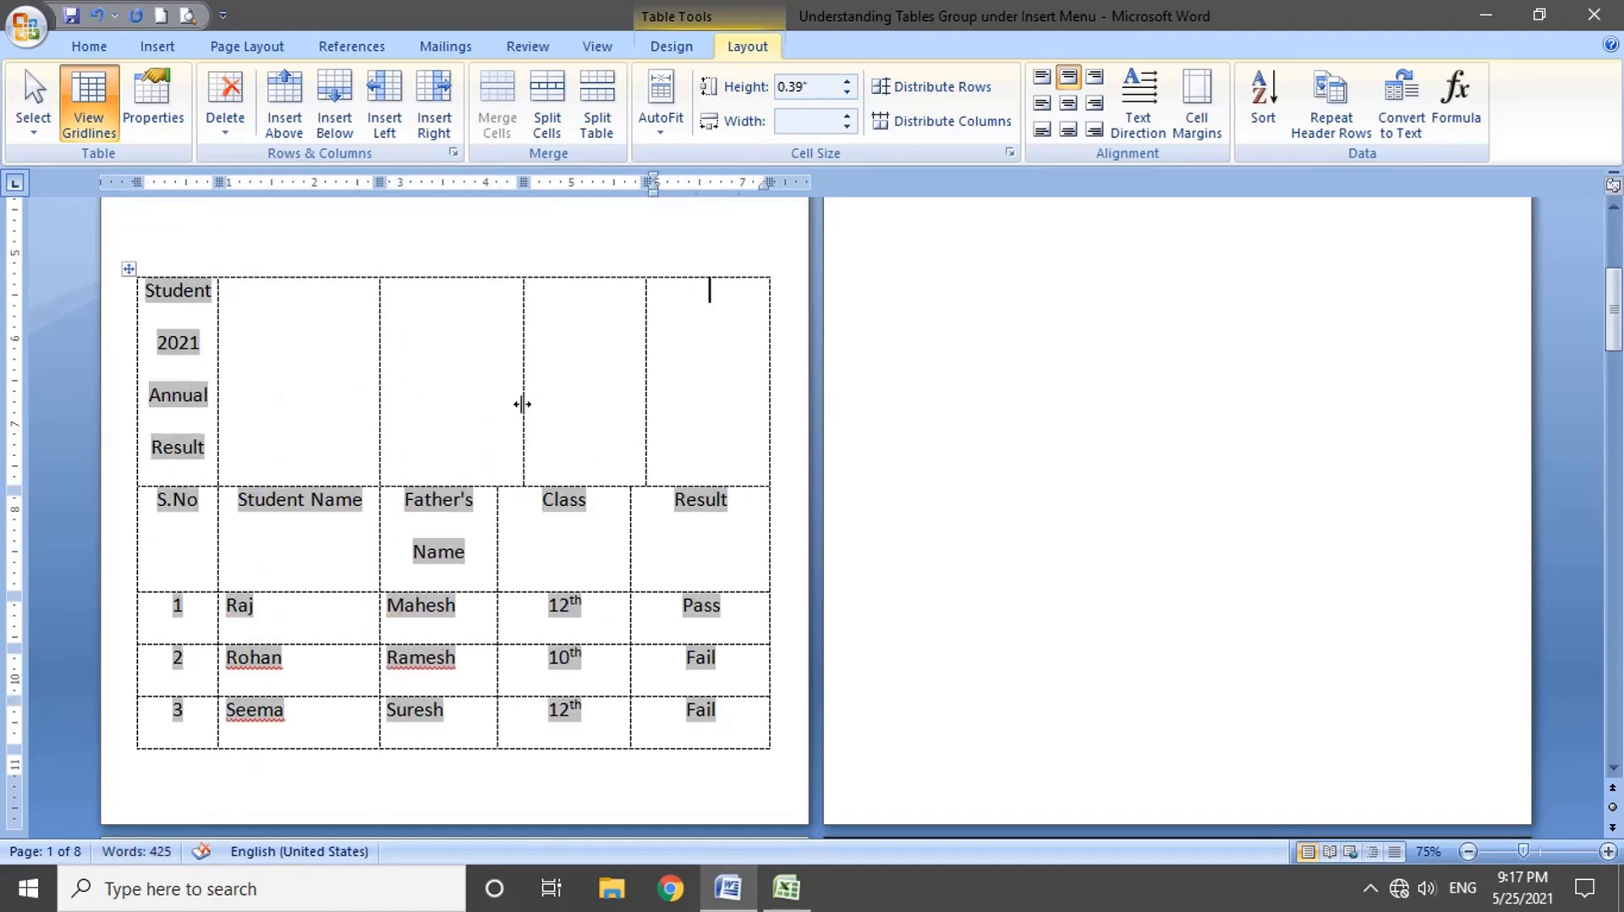
left_click_drag(525, 403, 497, 403)
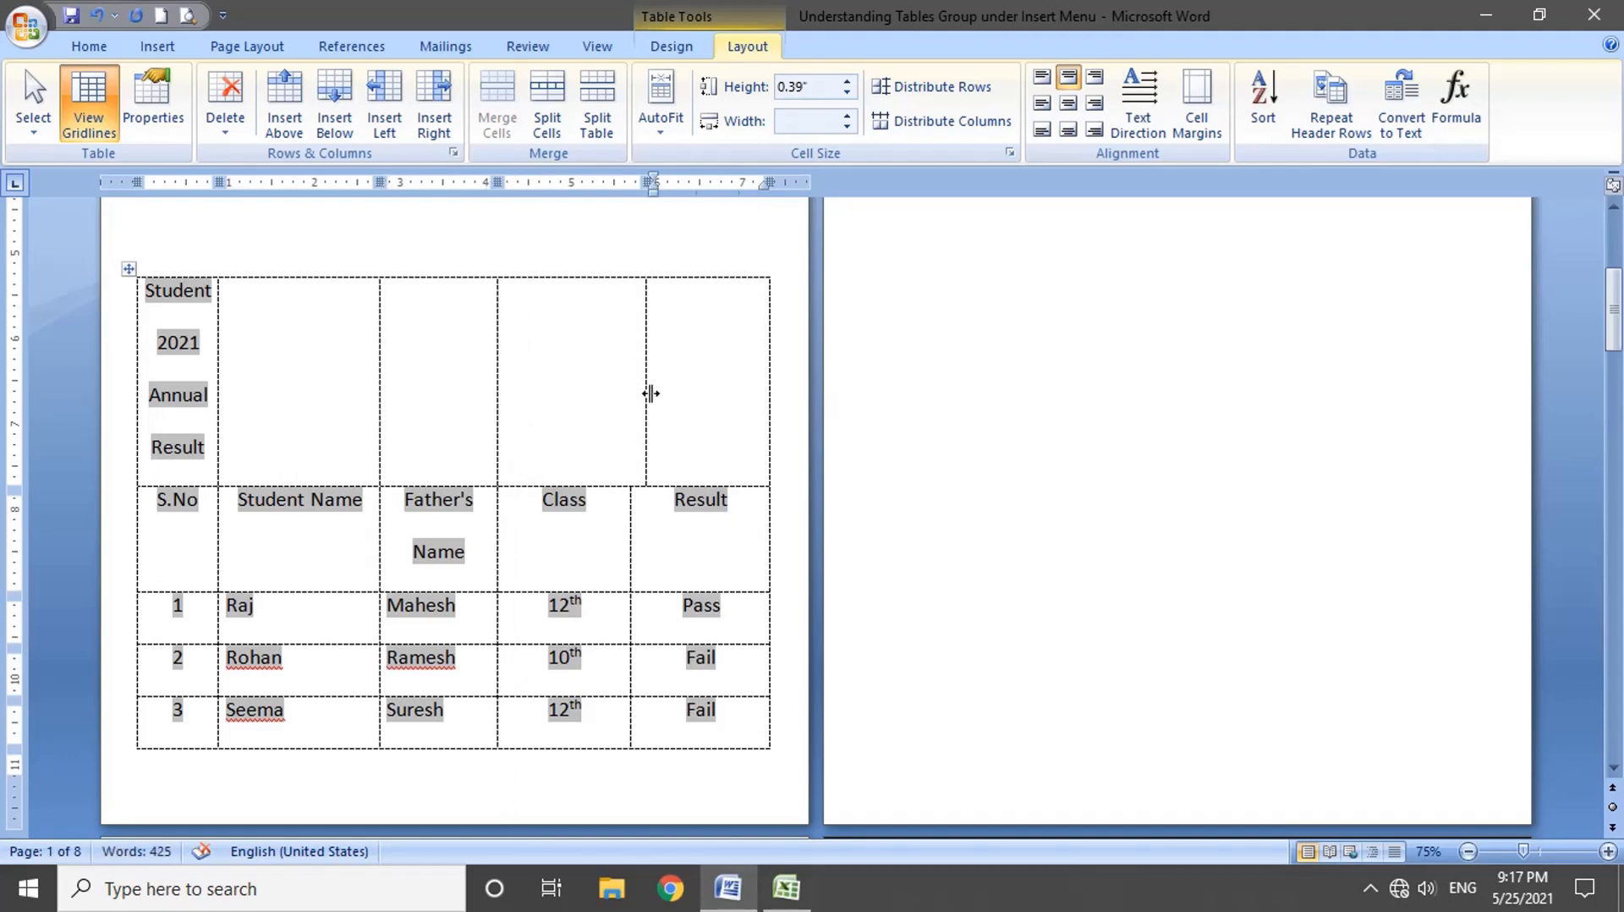
left_click_drag(642, 396, 630, 396)
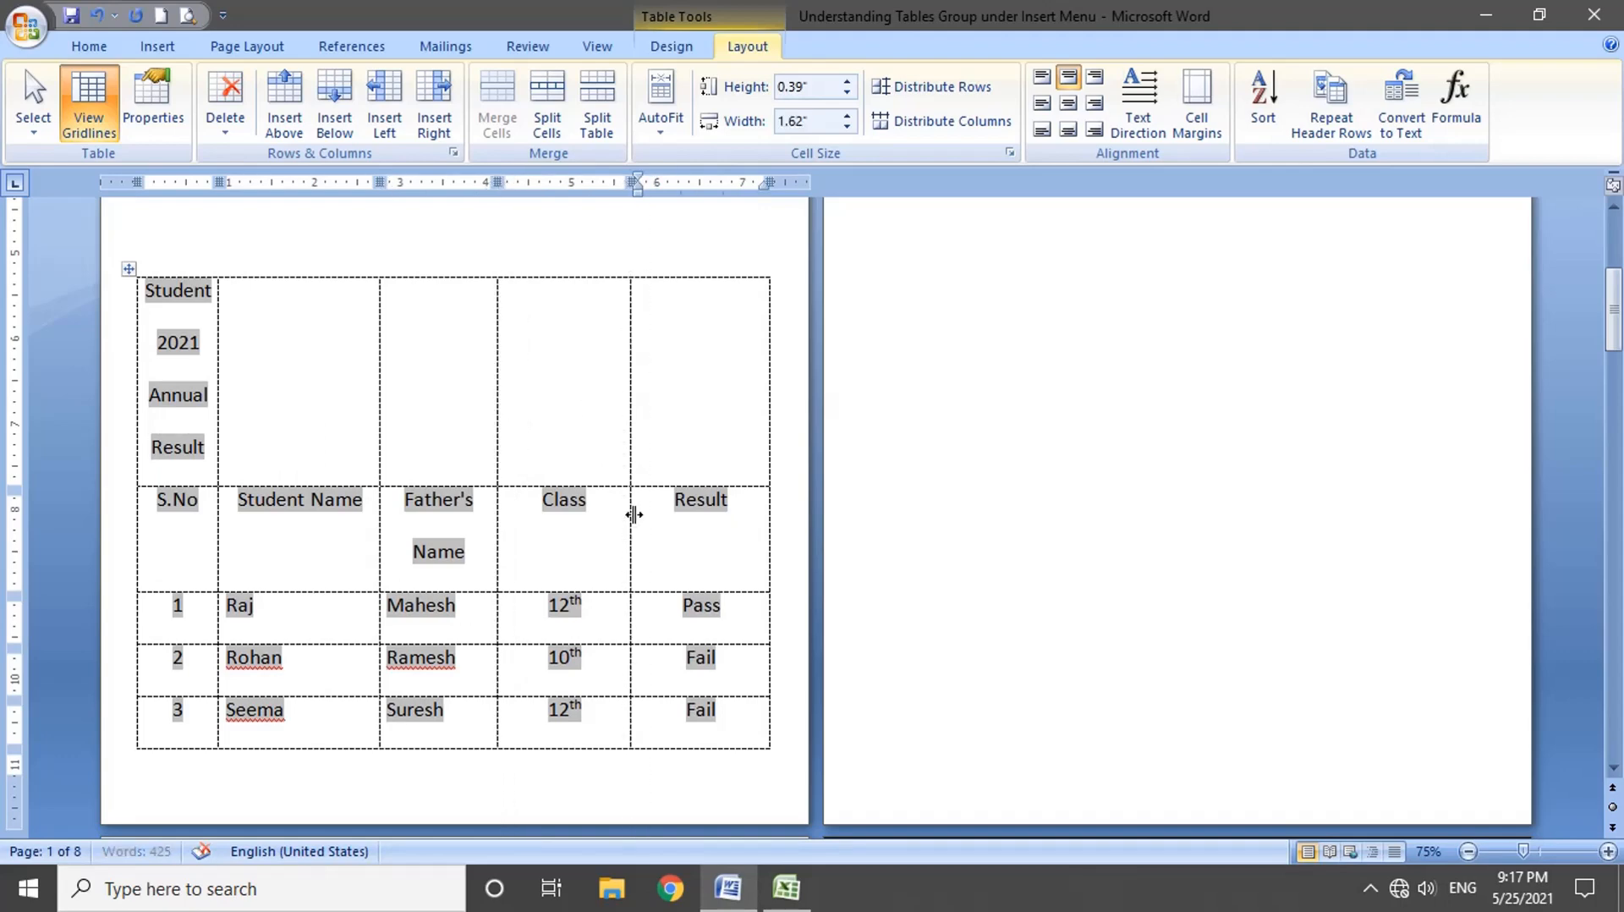
left_click(197, 378)
left_click_drag(197, 378, 710, 405)
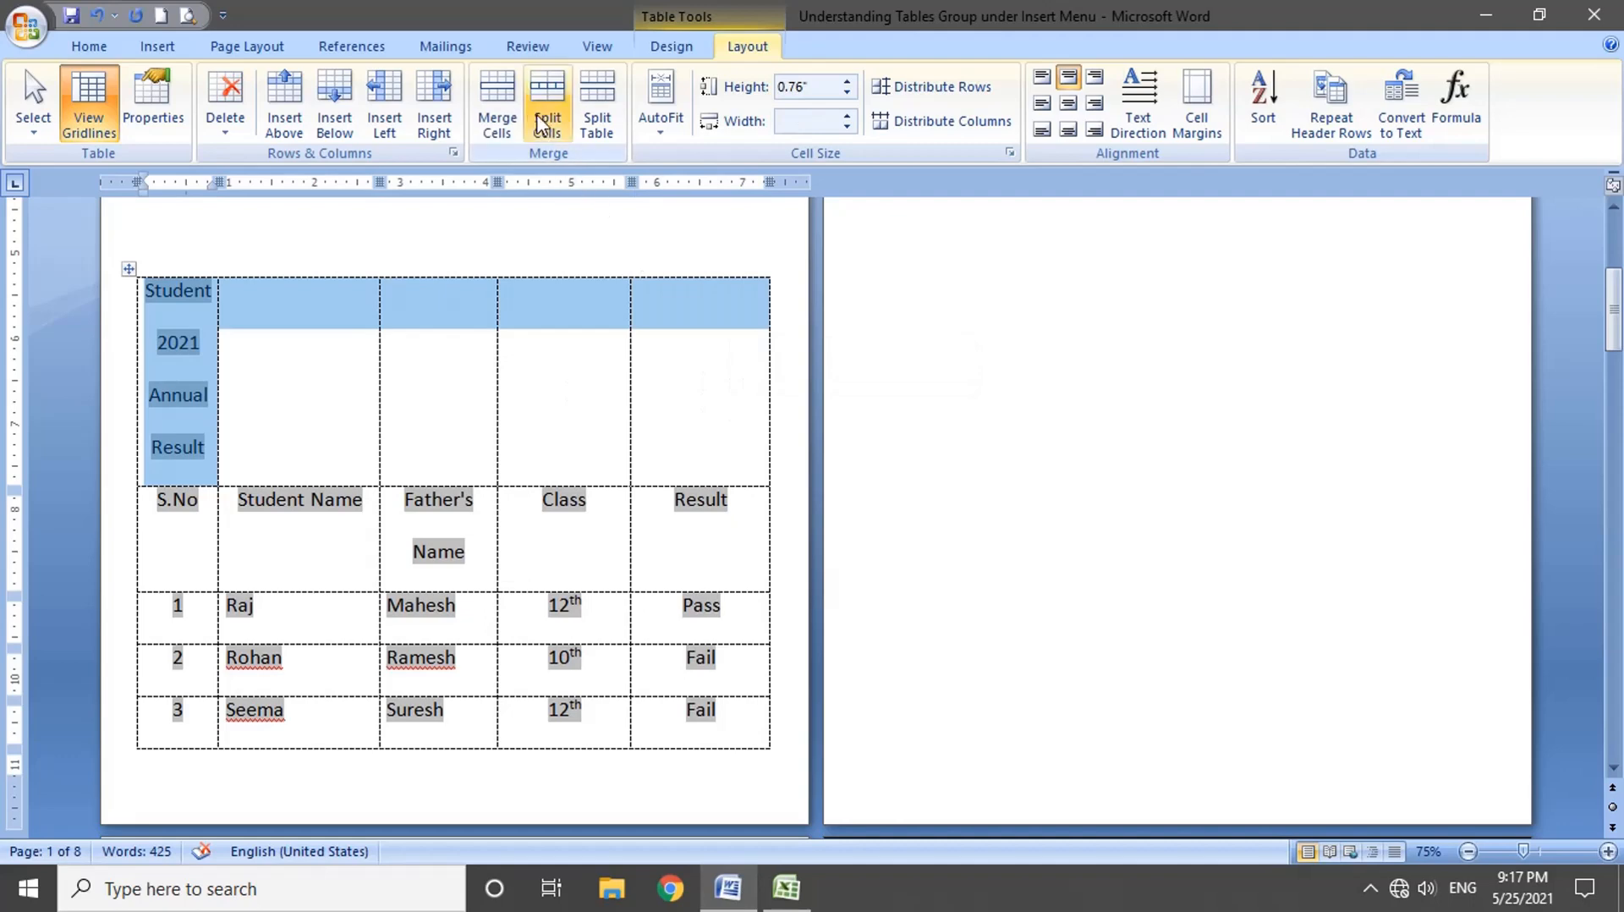
left_click(511, 110)
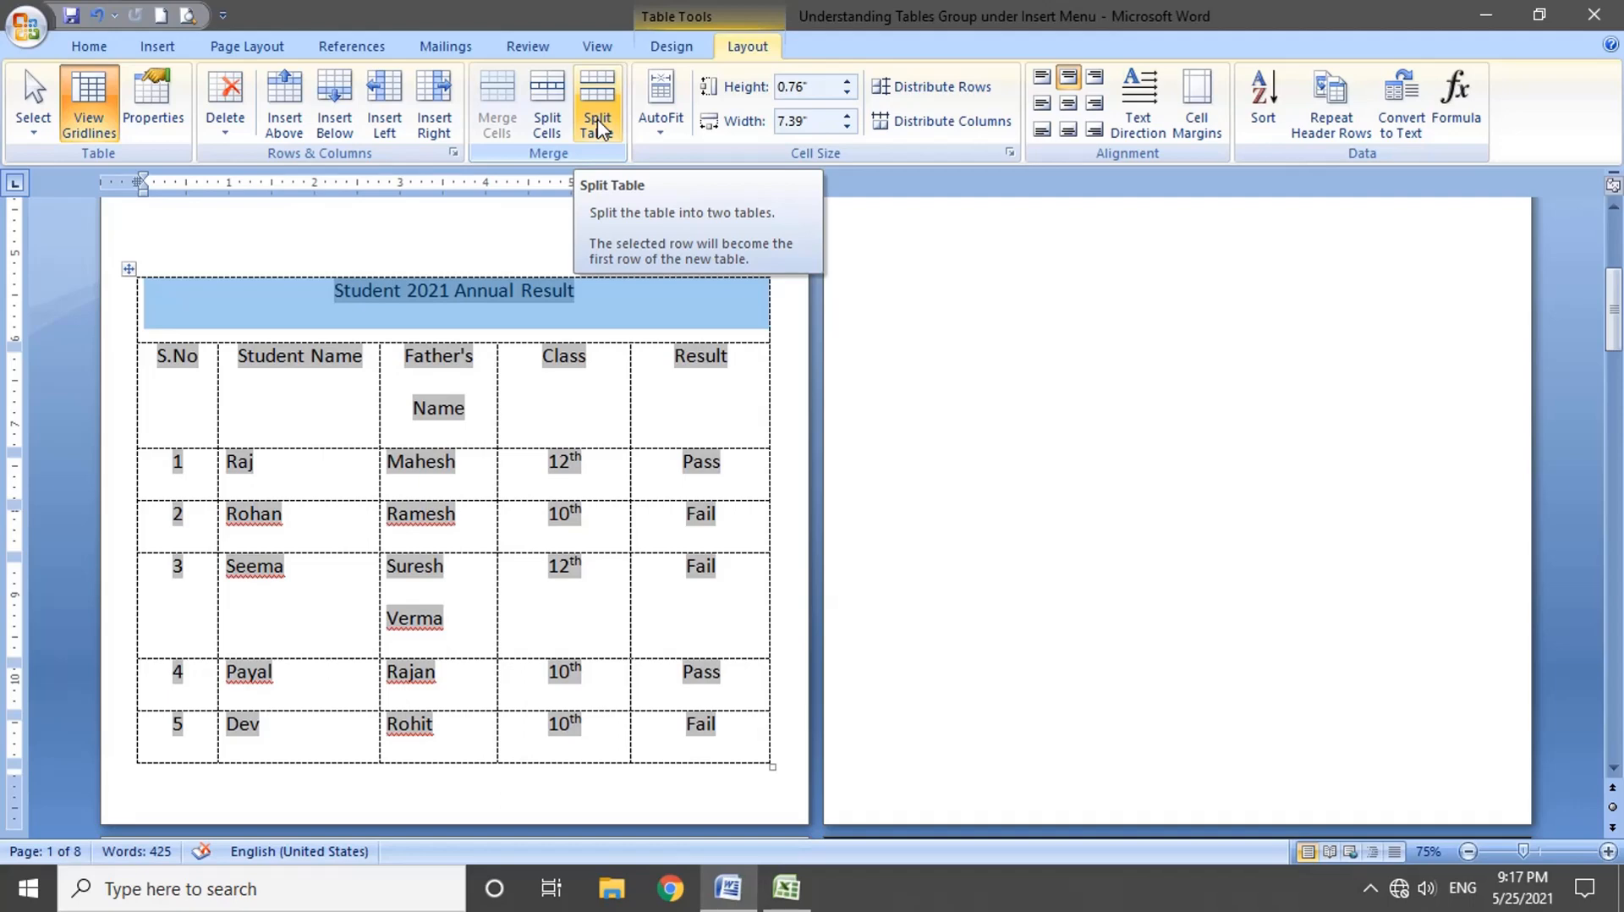
left_click(473, 474)
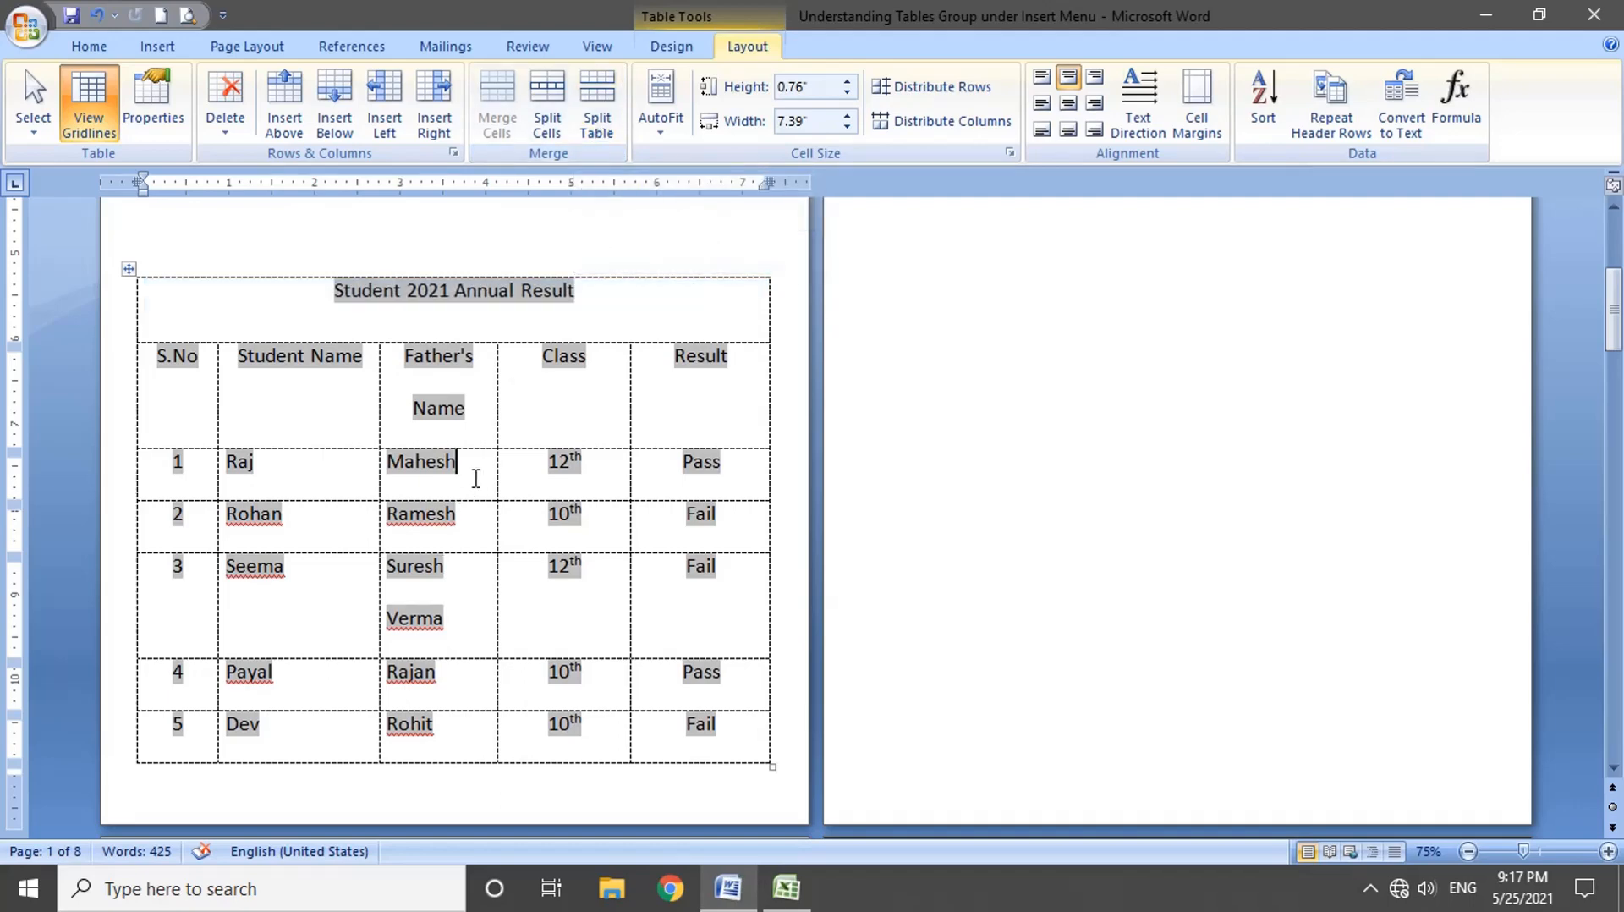
left_click(597, 114)
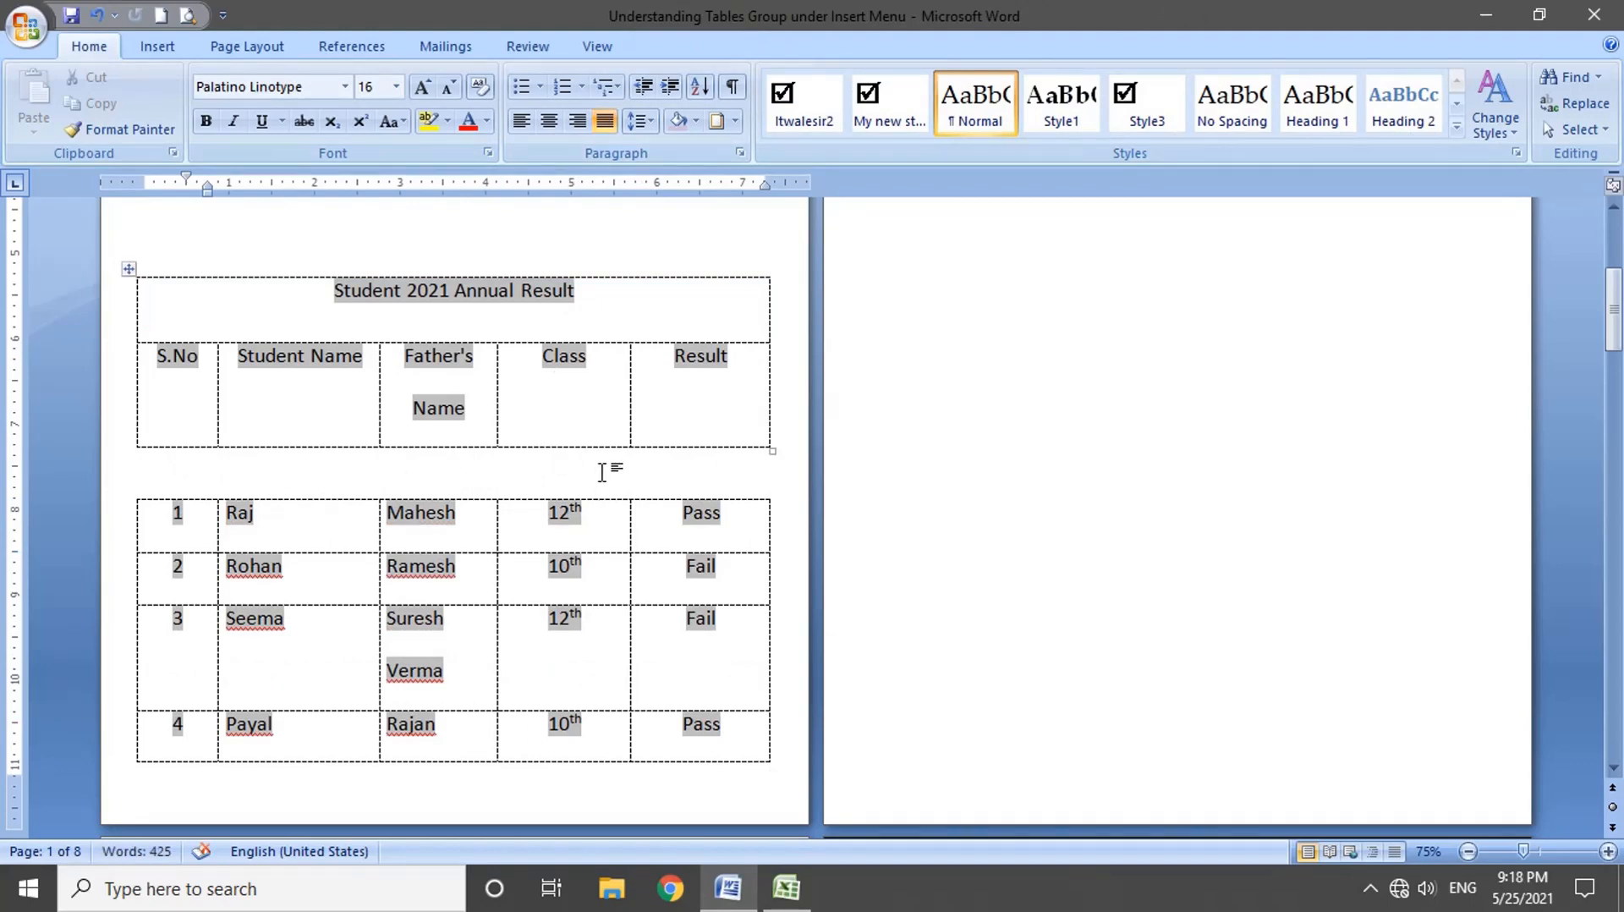
key("ctrl+z")
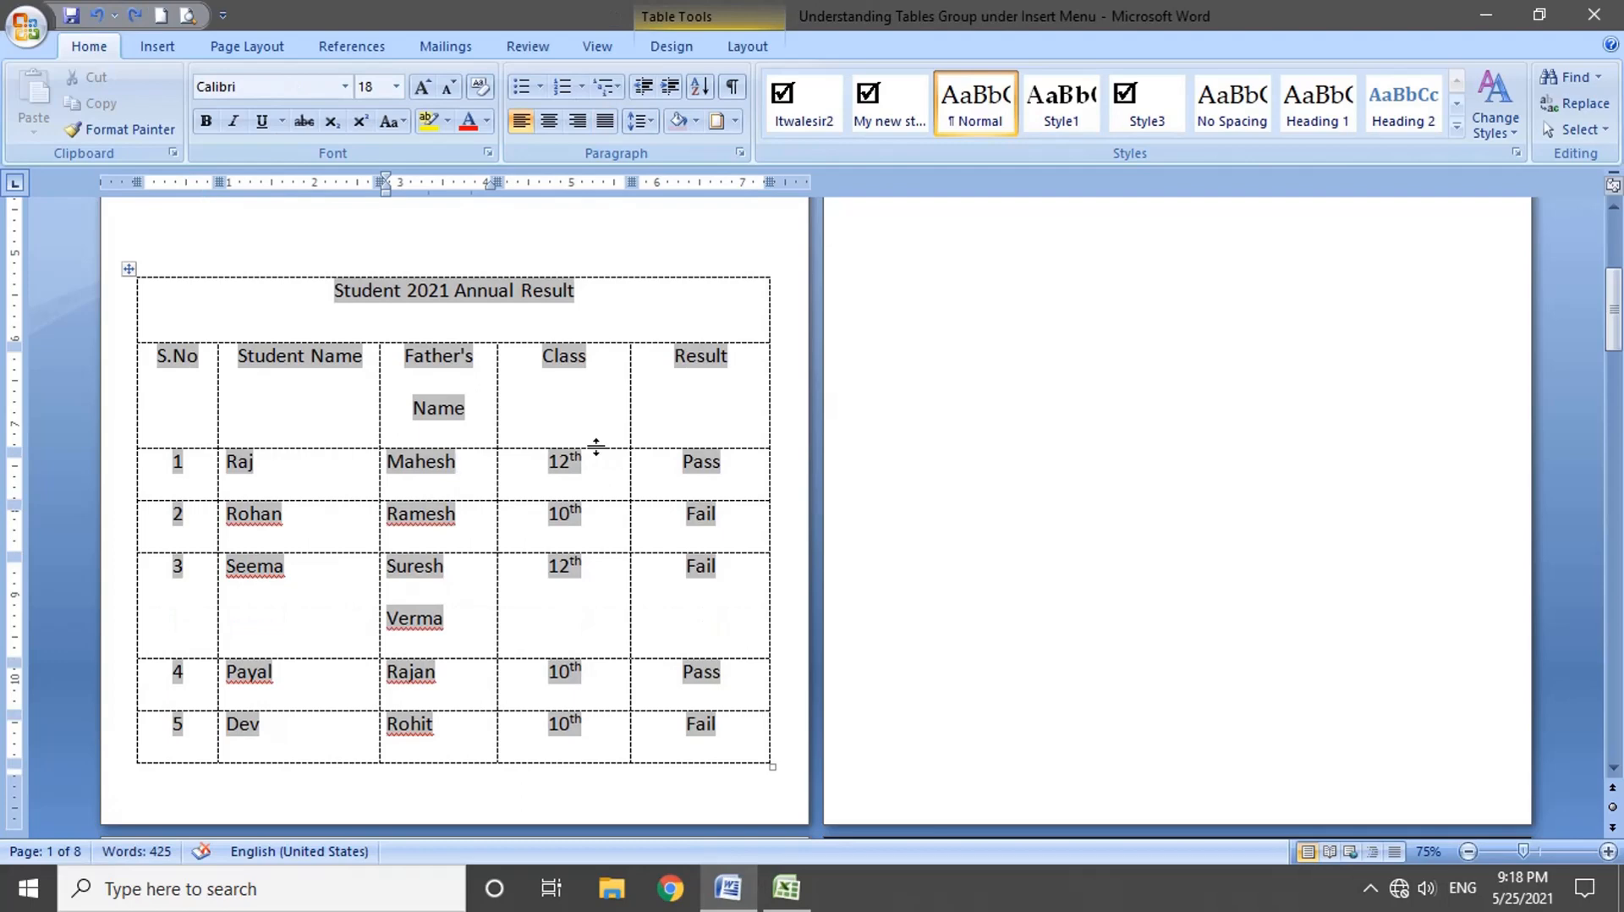
left_click(747, 46)
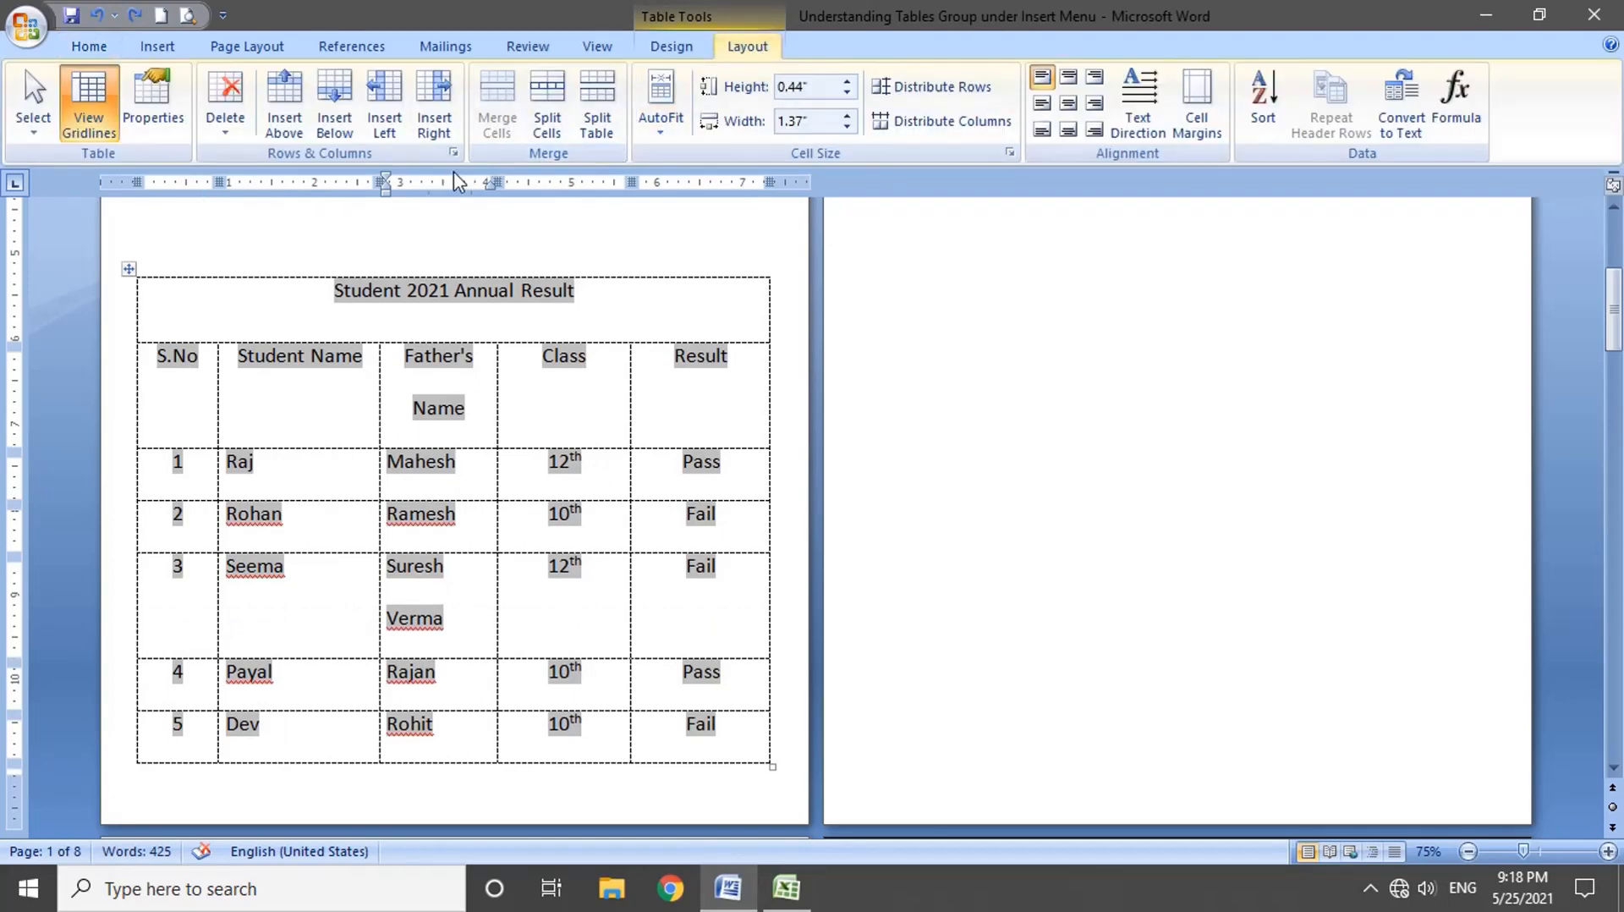
left_click(678, 139)
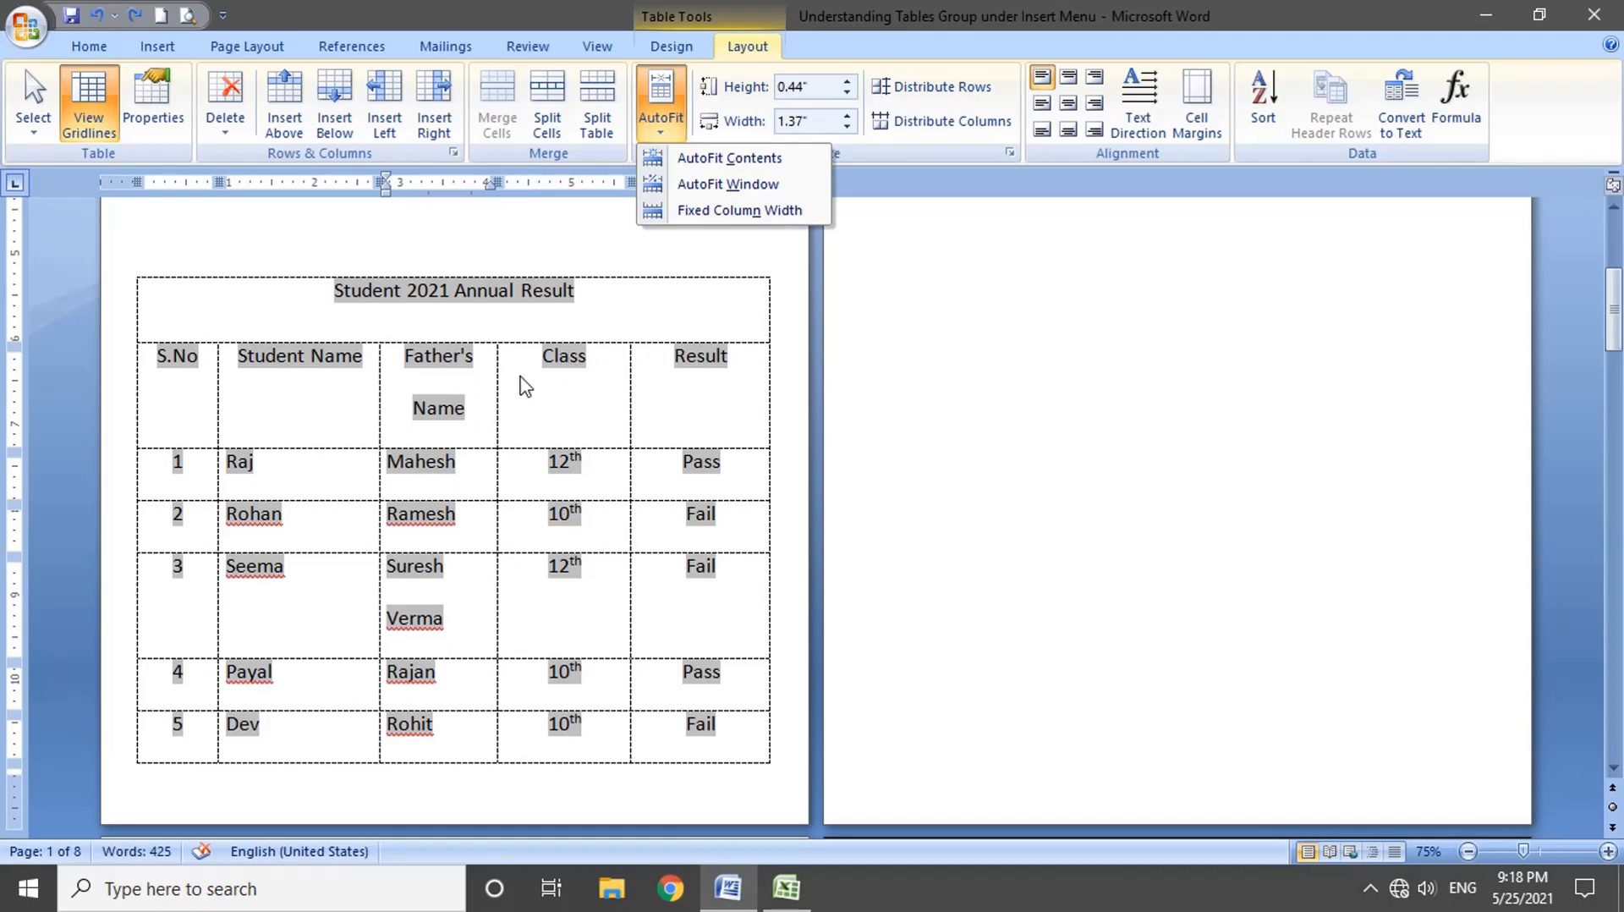
left_click(710, 160)
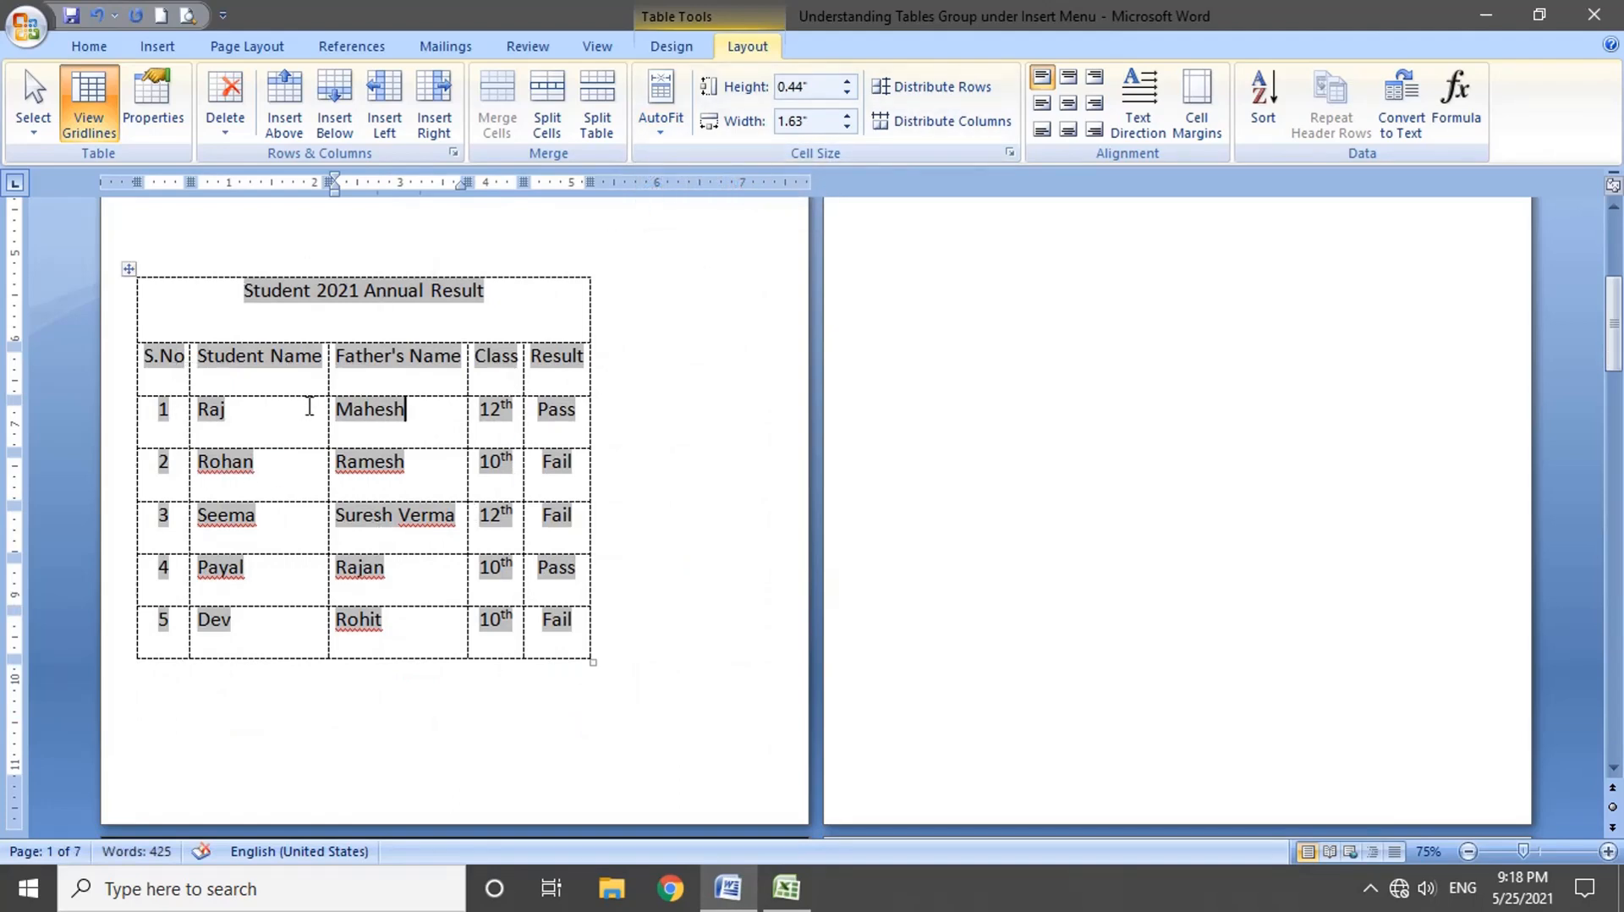
left_click_drag(324, 366, 196, 365)
left_click(256, 423)
type("kumar ")
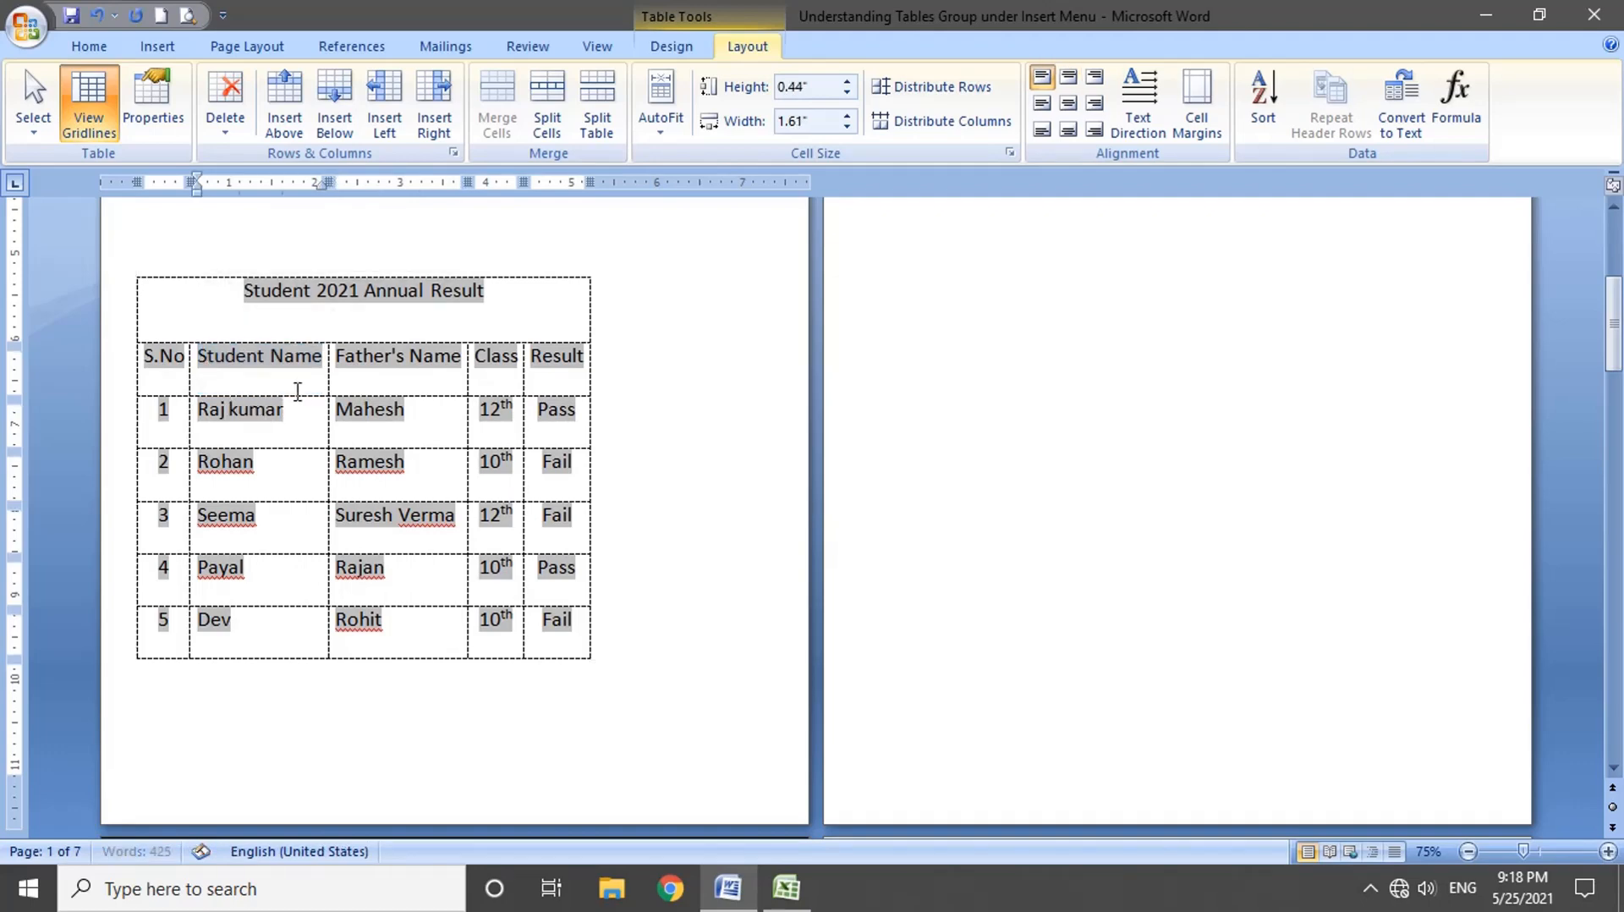
type("goswa")
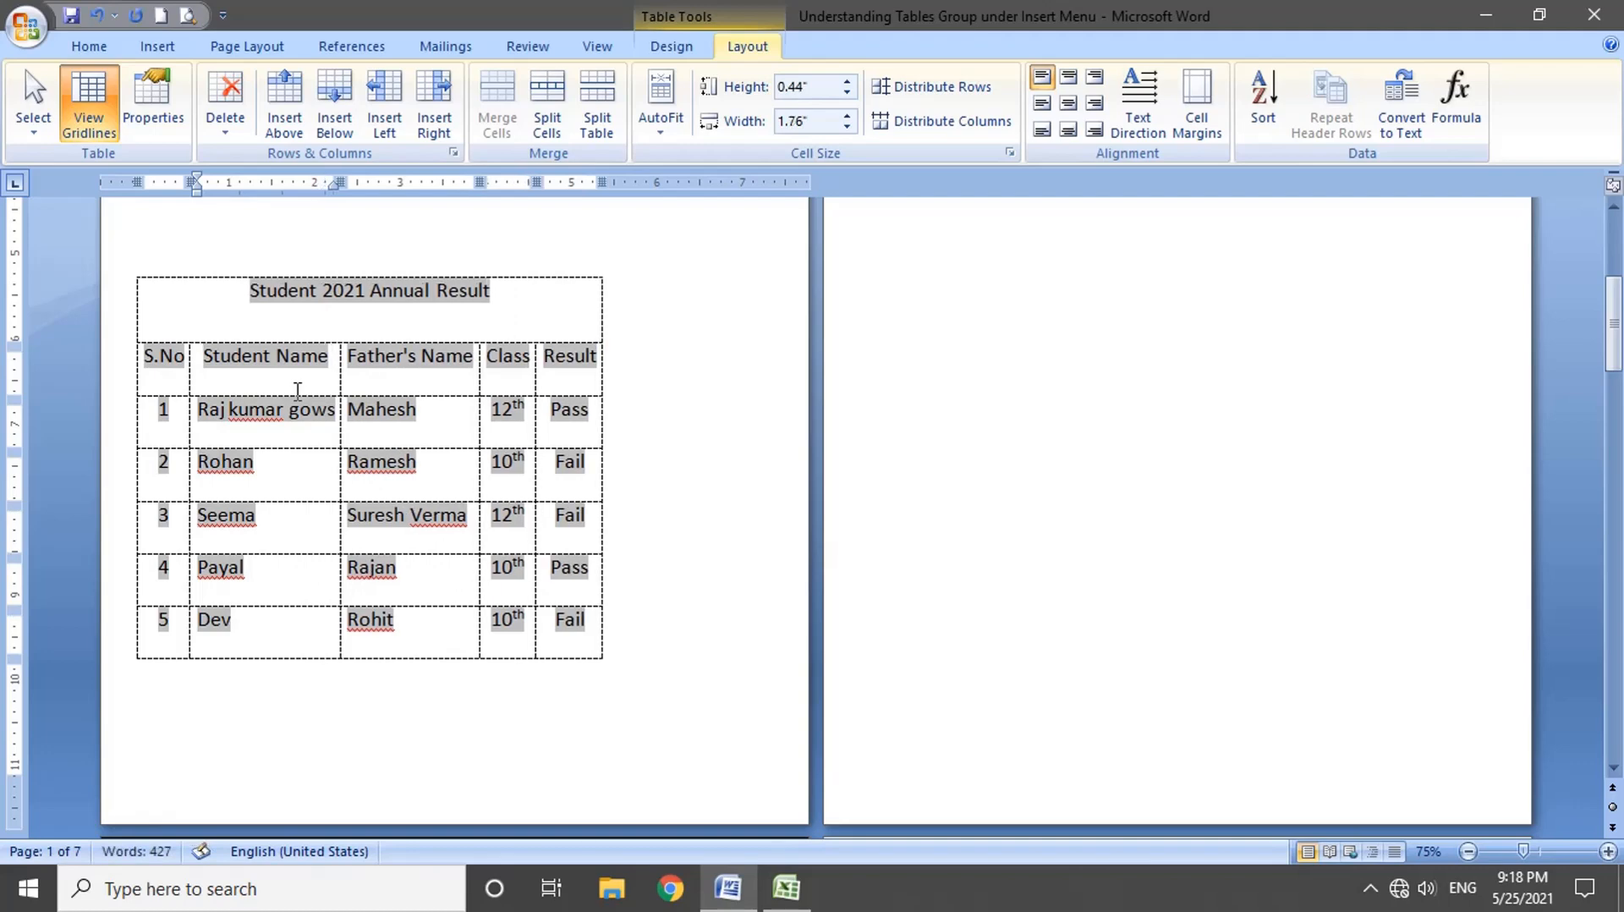
type("mi")
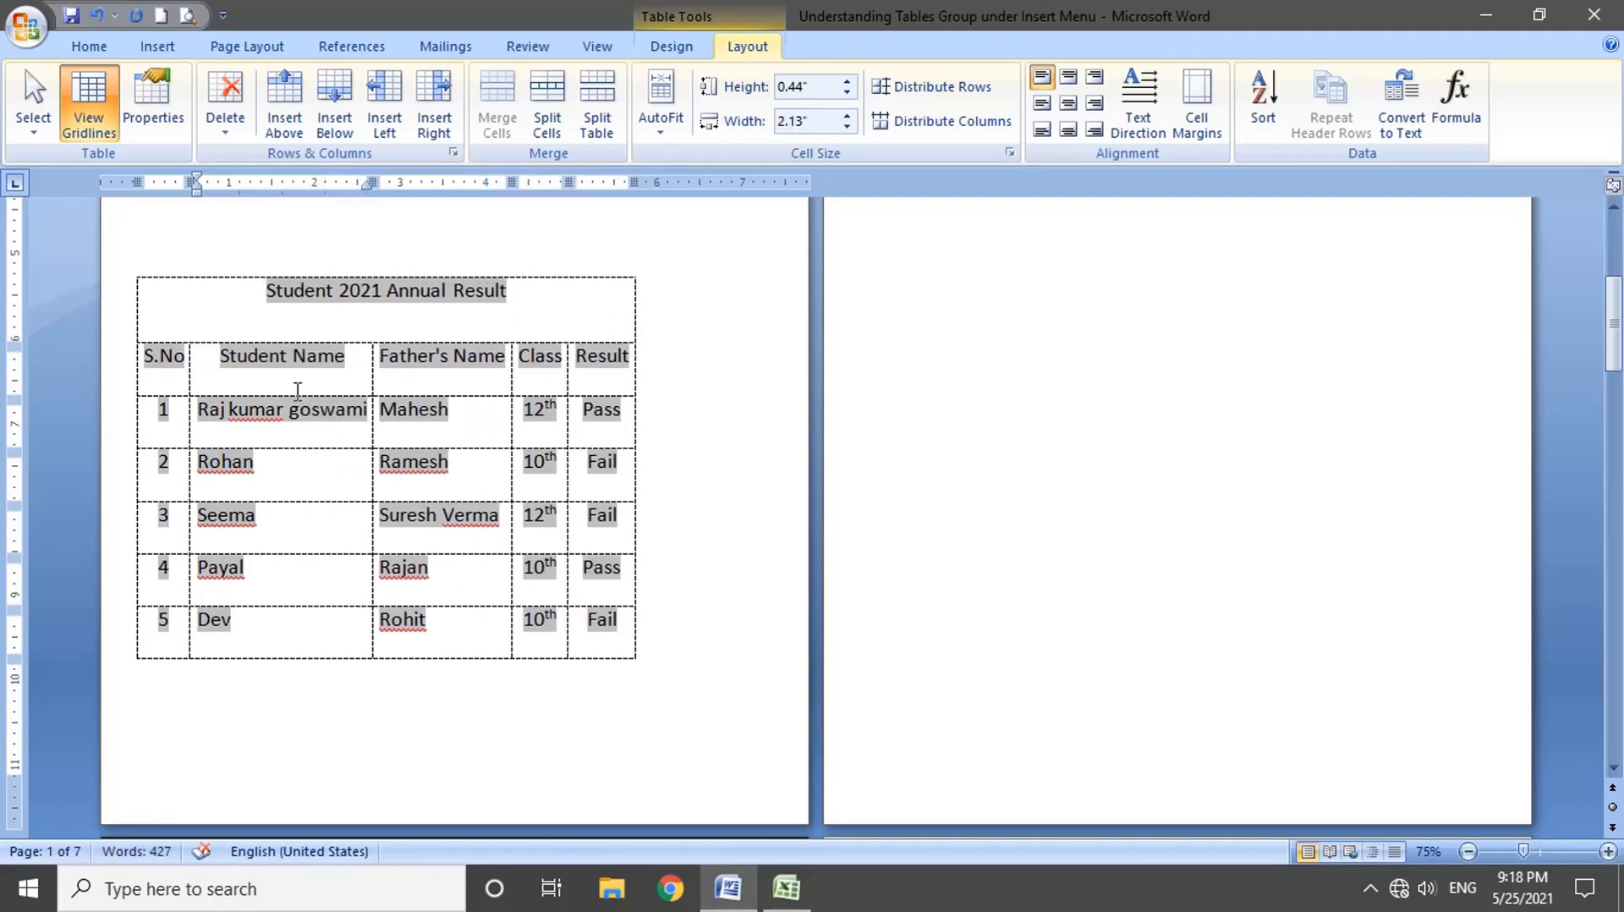
left_click(476, 410)
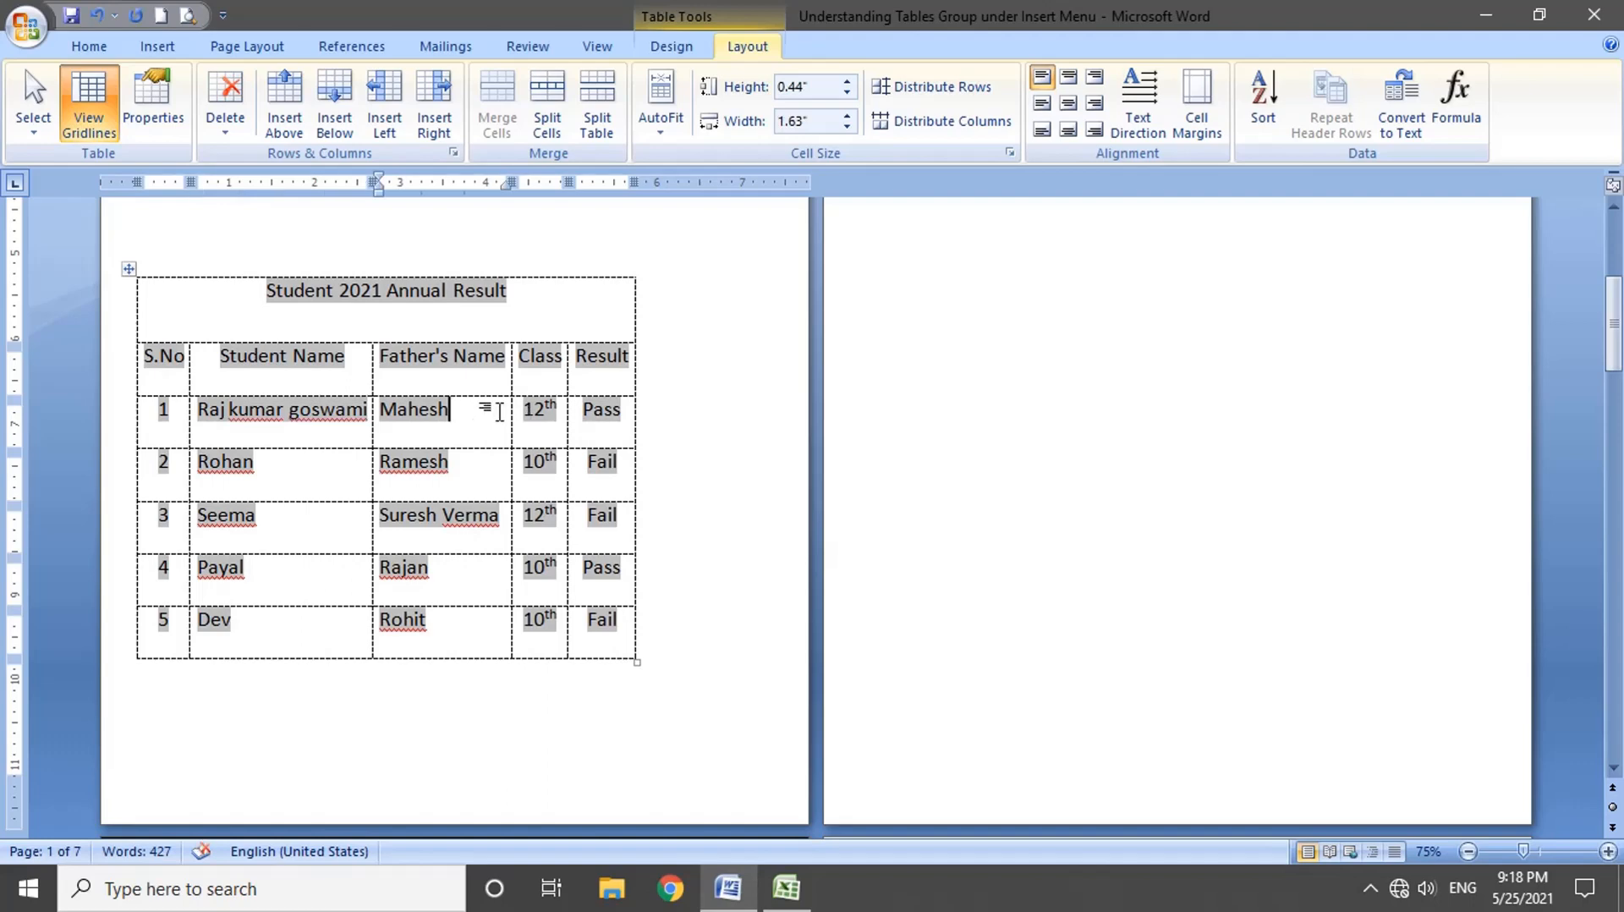
type("kumar")
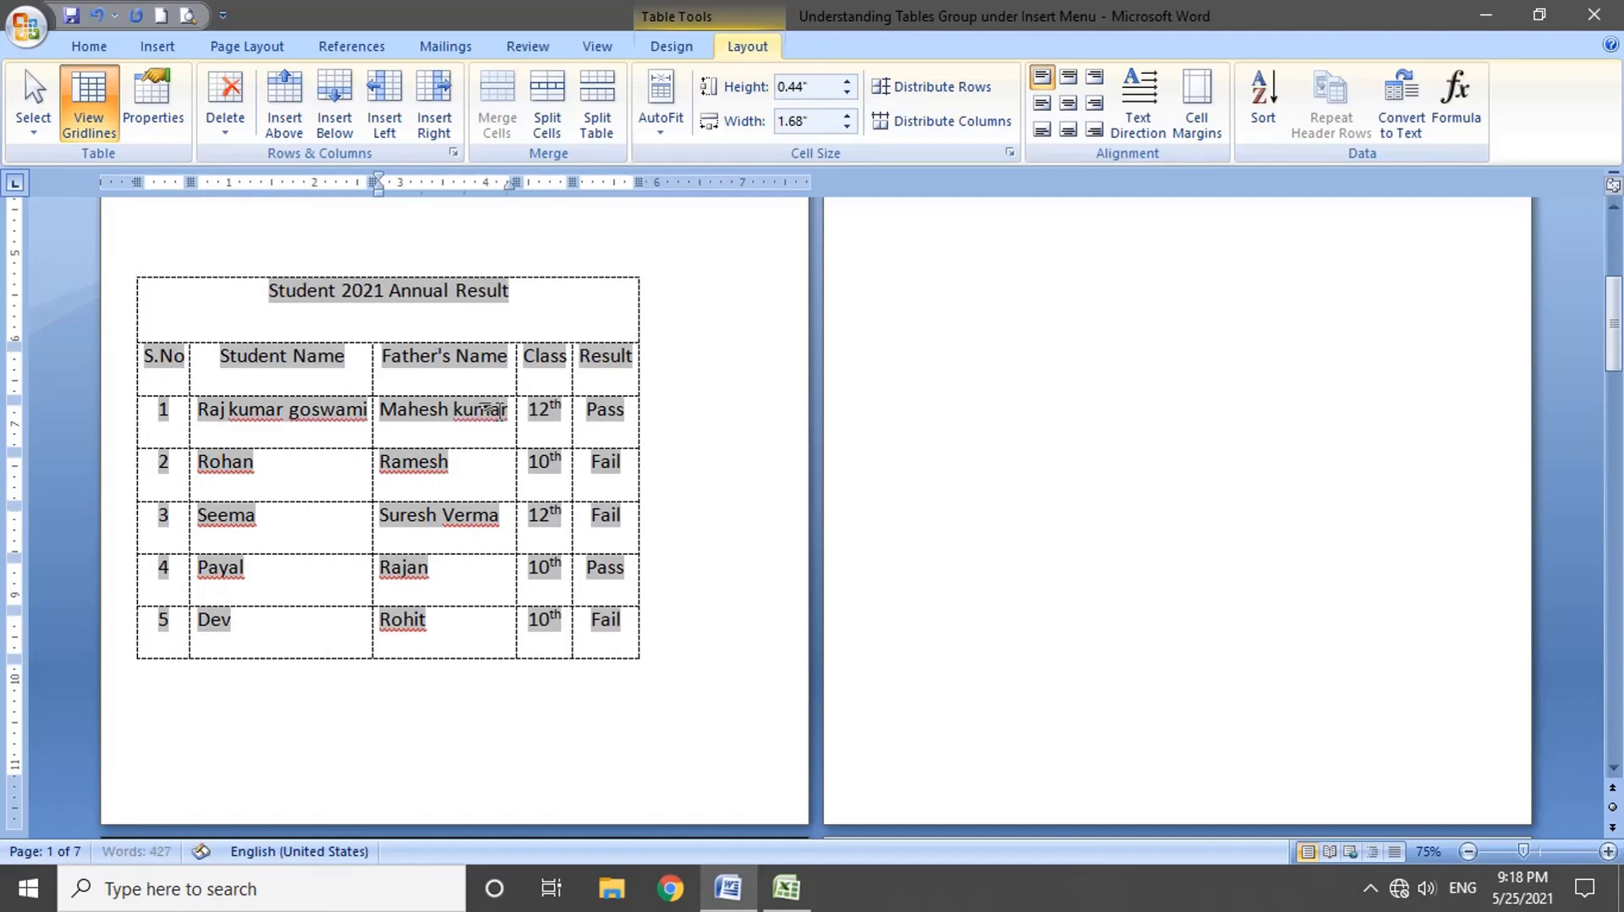
type(" goswami")
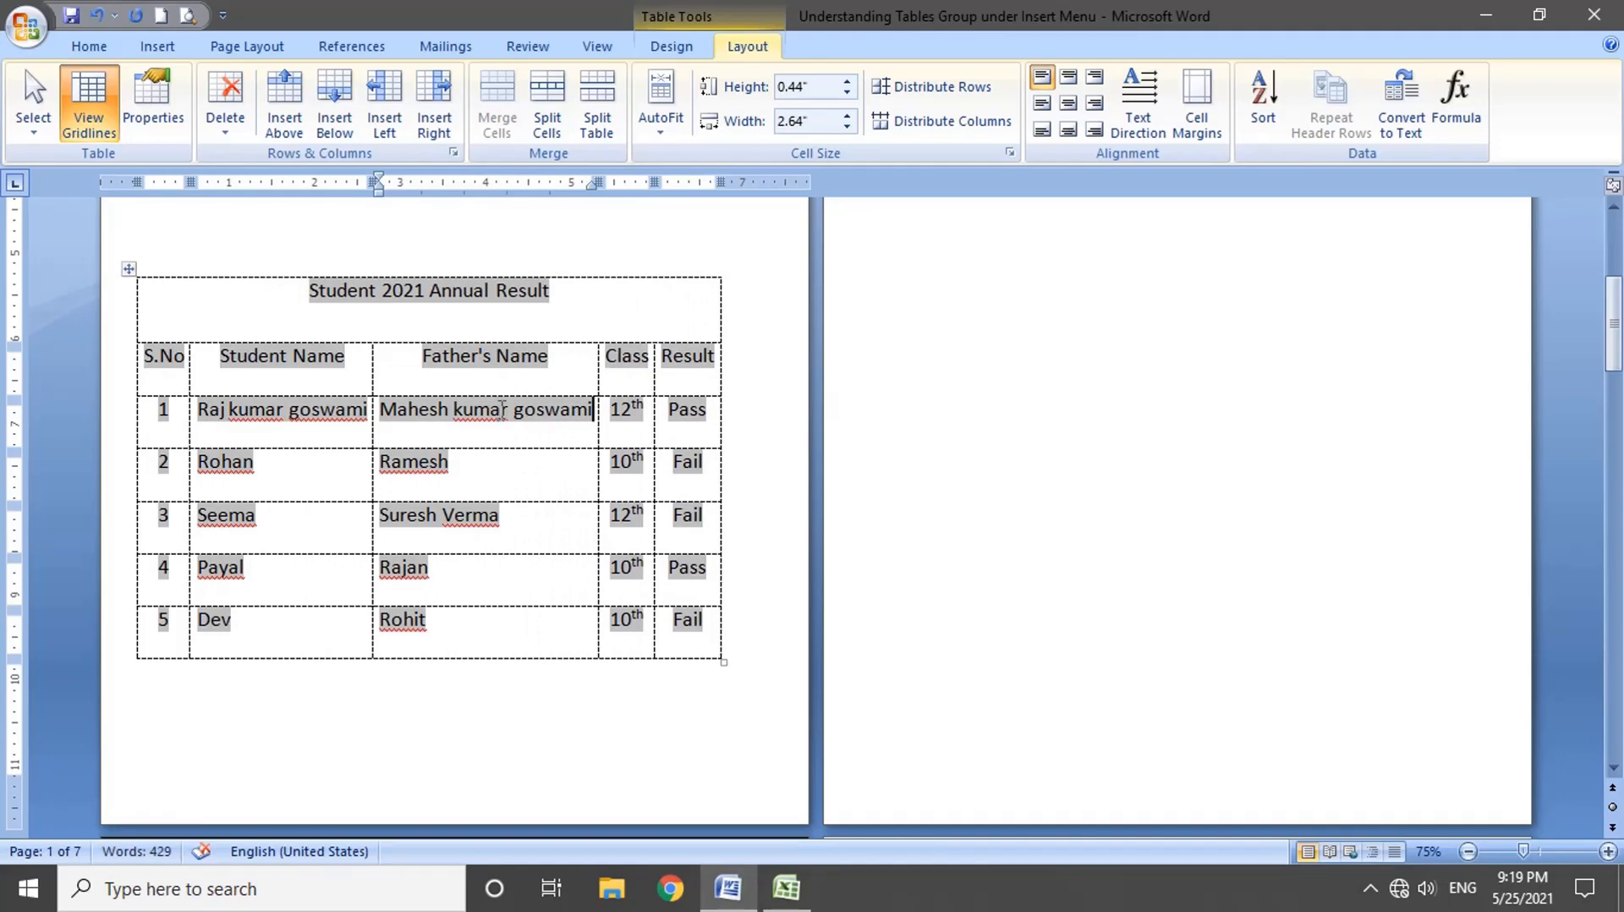
AutoFit the table to the window, adjust the Father's Name column, then set Fixed Column Width.
left_click(662, 136)
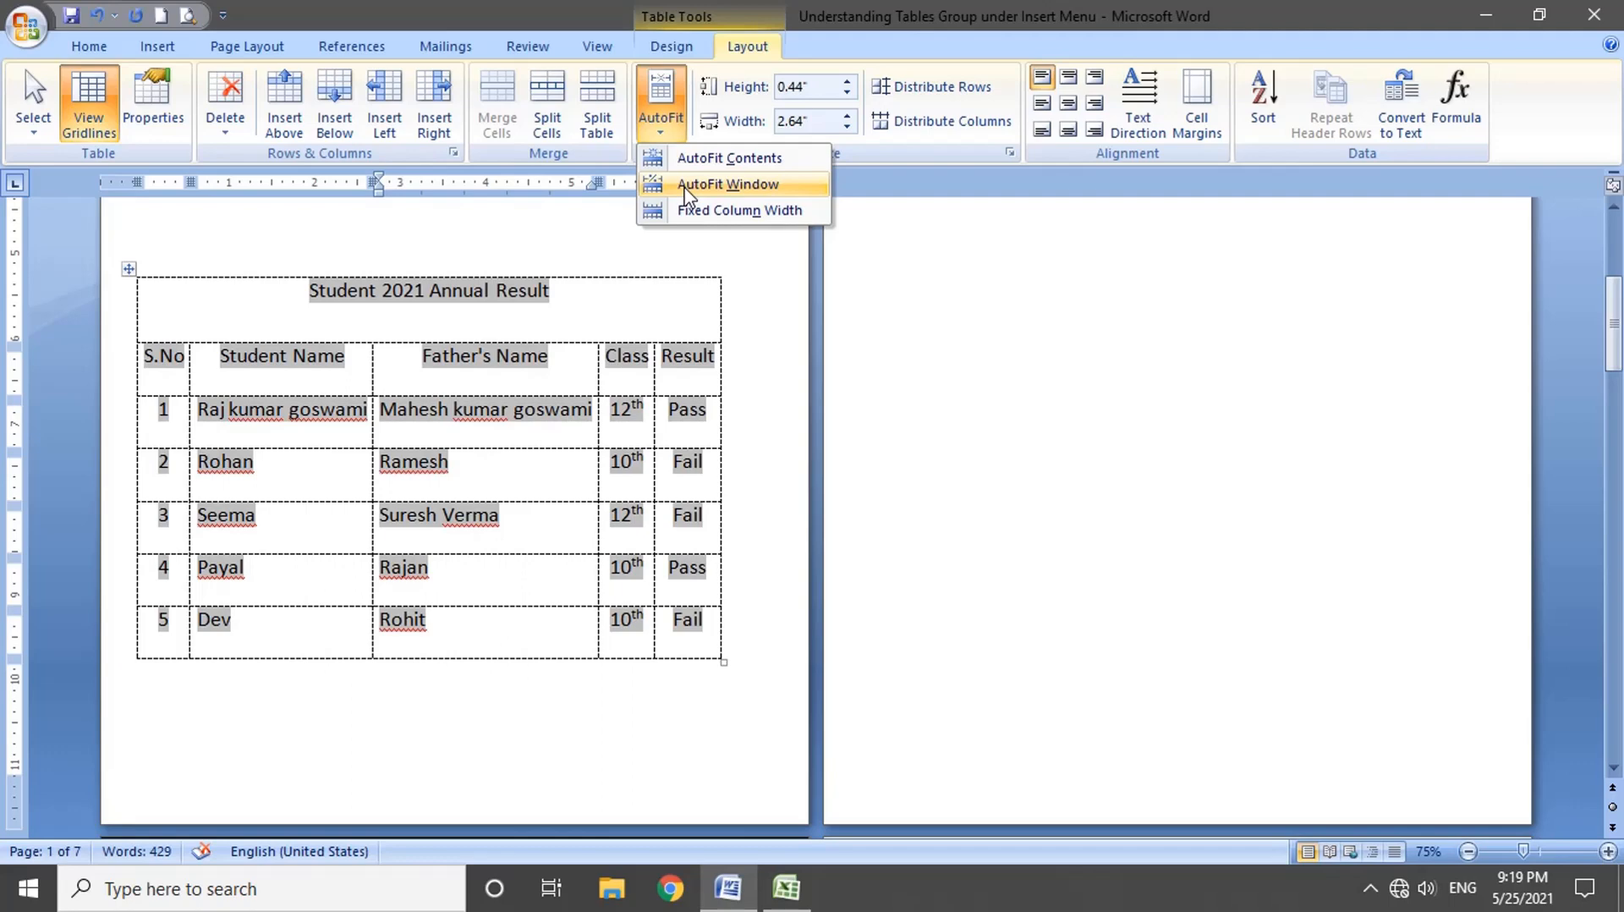
left_click(686, 186)
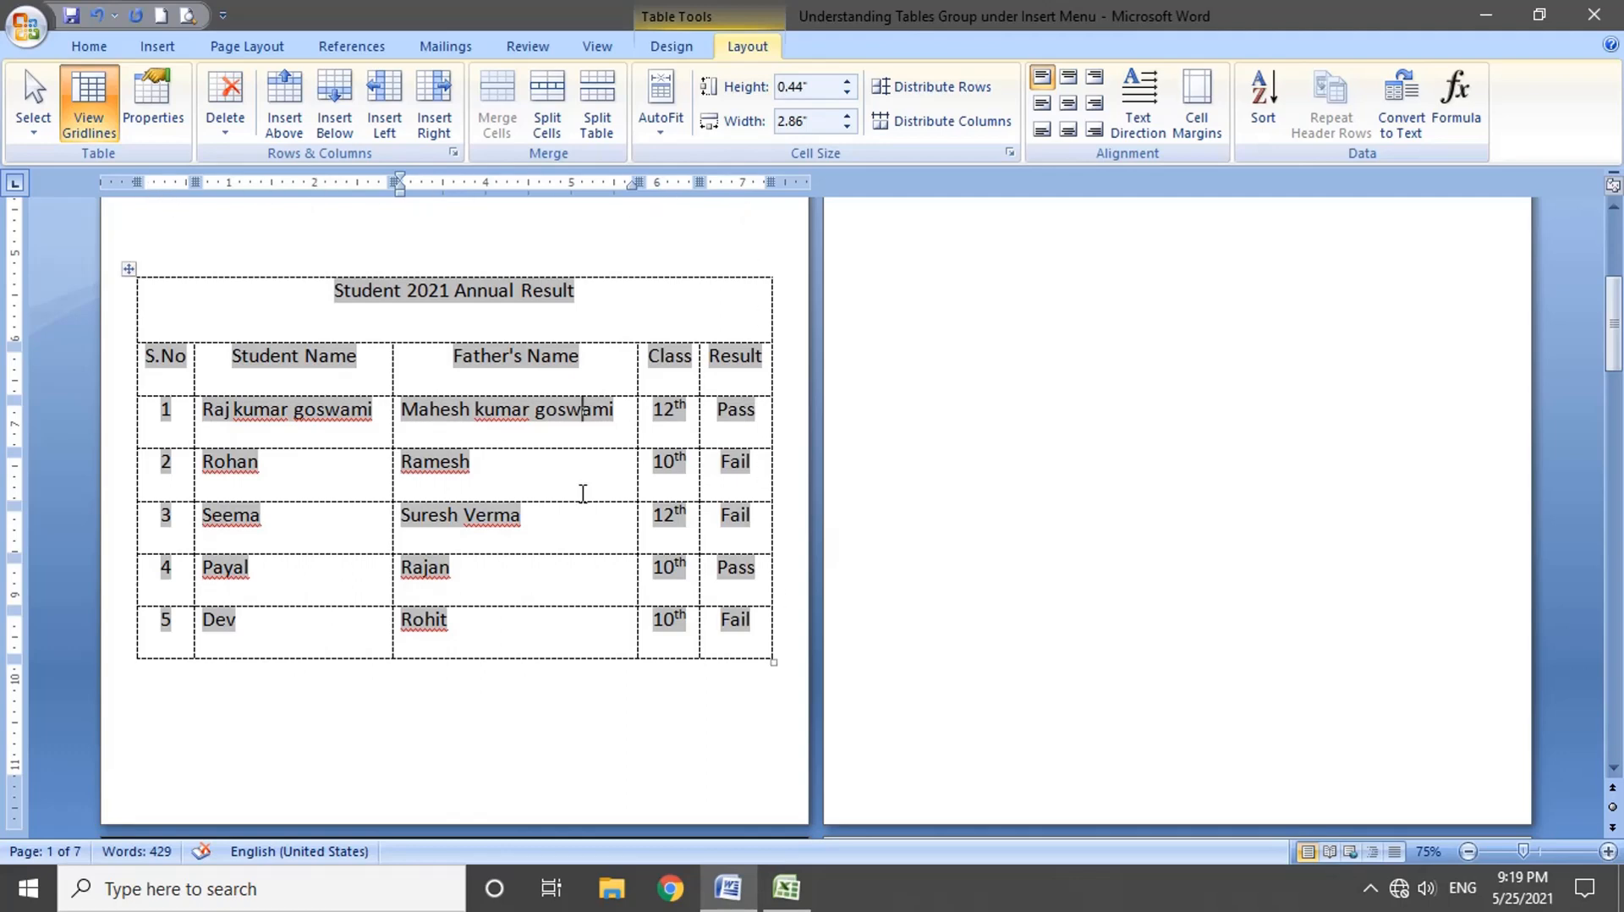
left_click_drag(637, 525, 694, 525)
left_click(663, 122)
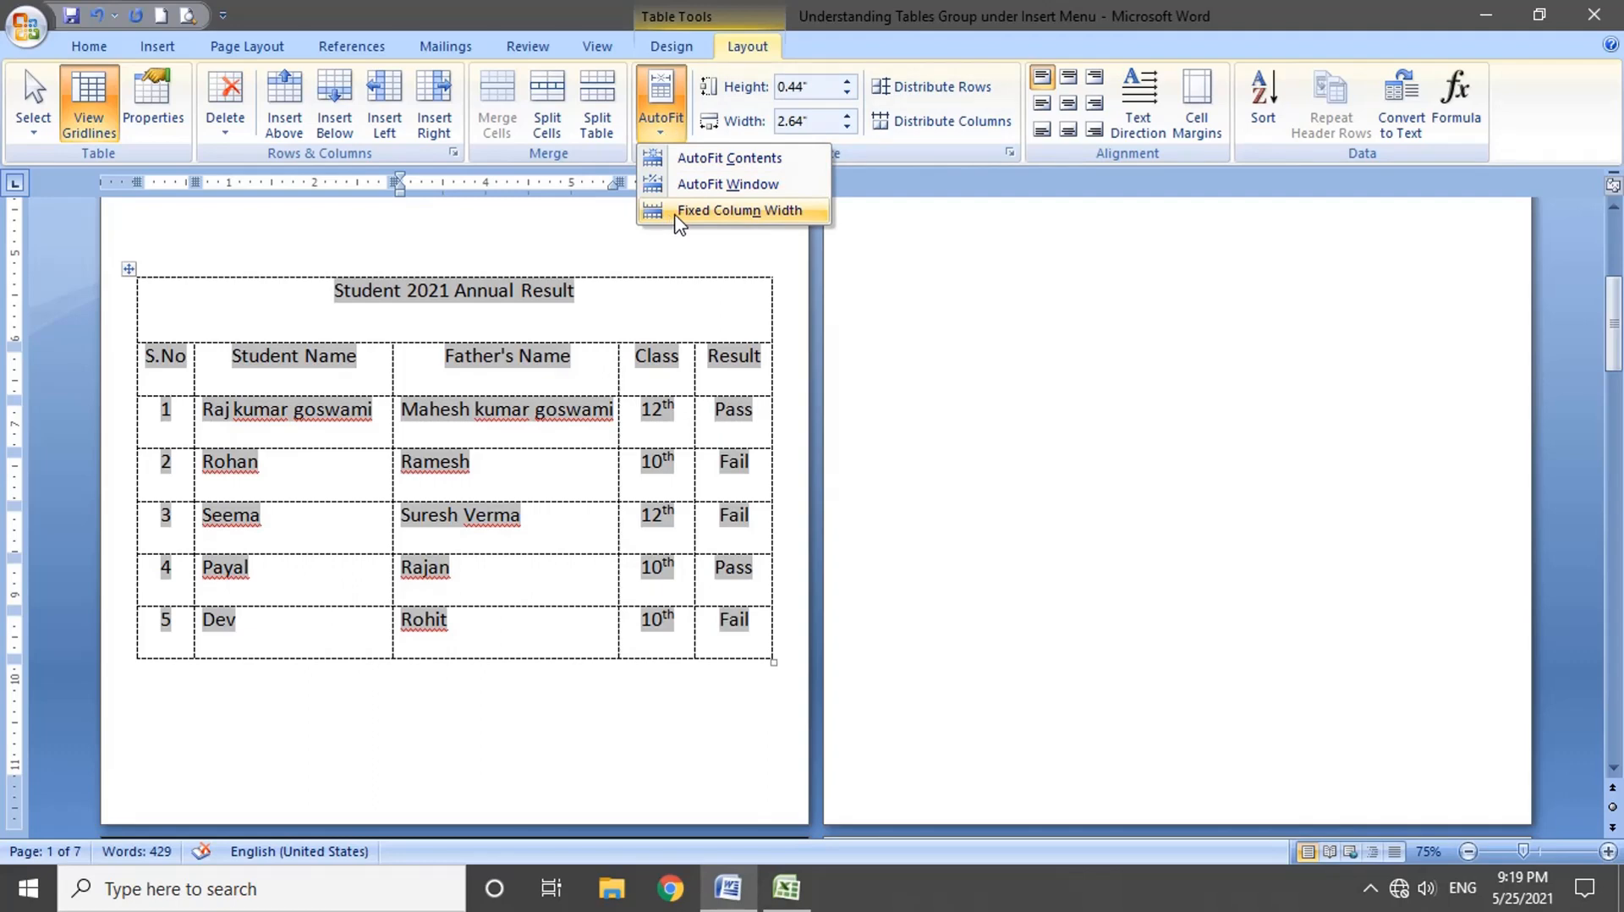
left_click(681, 222)
left_click_drag(758, 642, 155, 336)
left_click(663, 122)
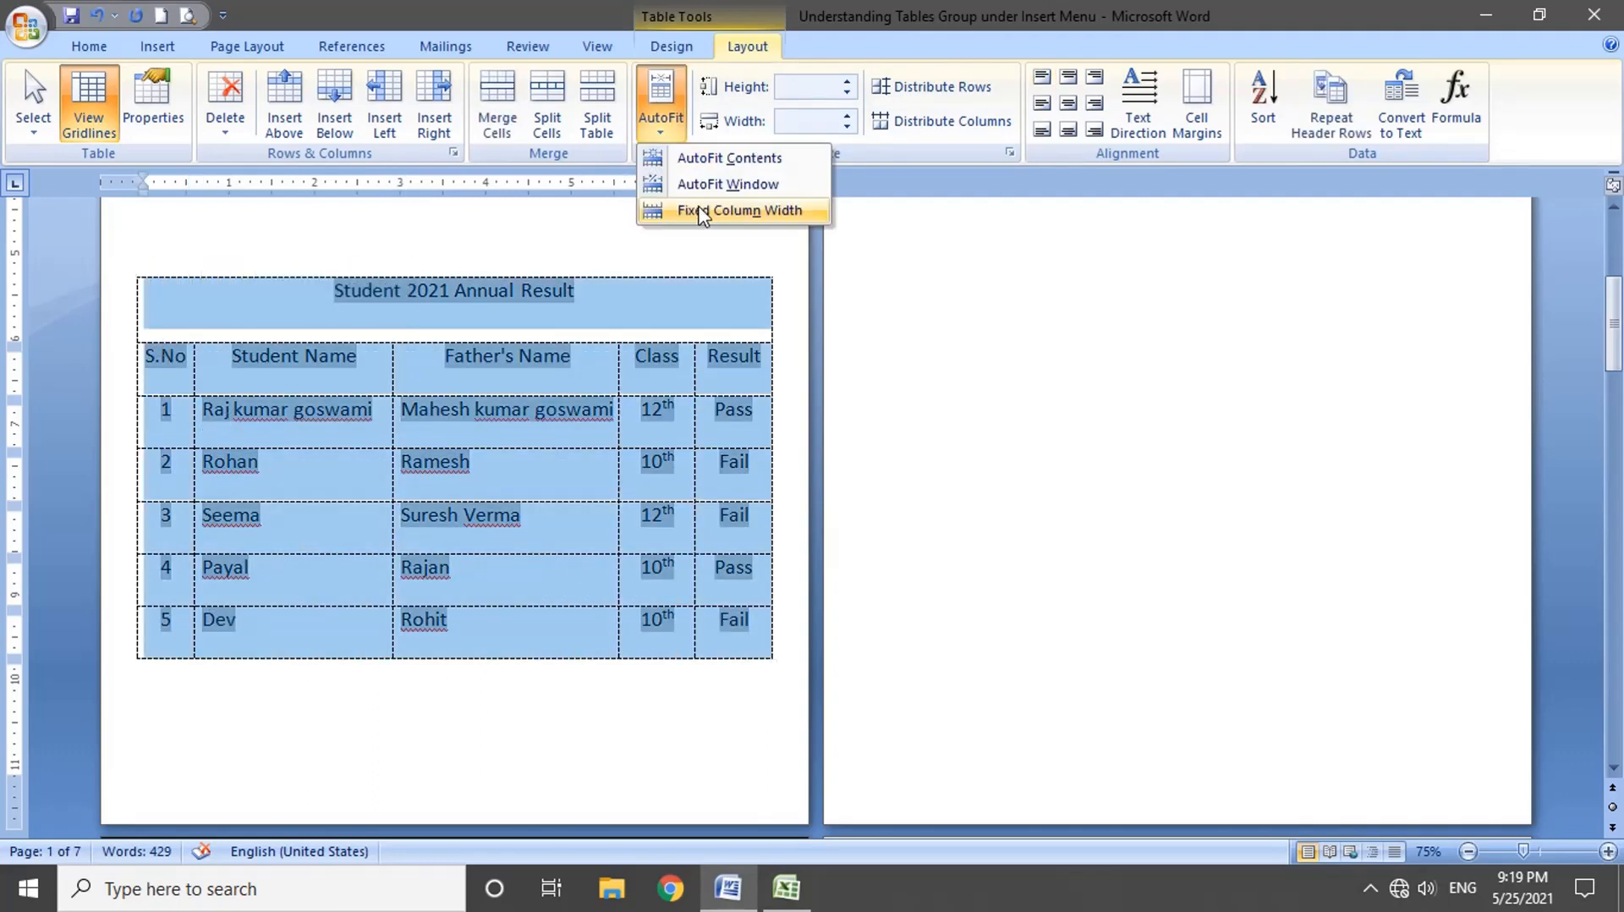
left_click(712, 215)
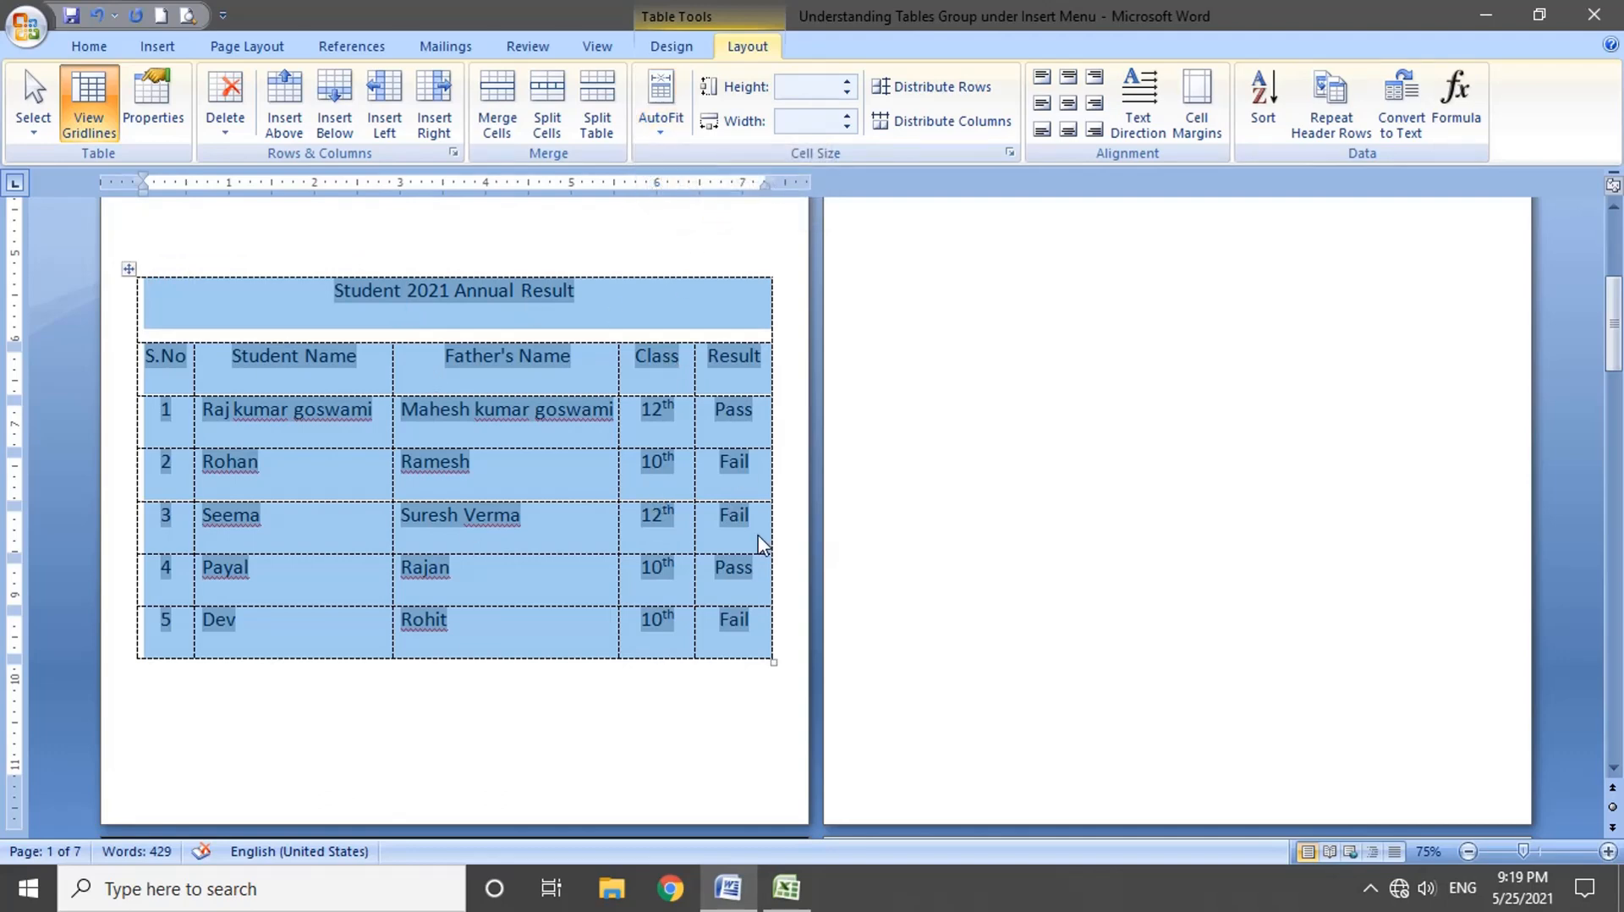
Resize the results table, then distribute its rows and columns evenly so the five columns are 1.37" wide.
left_click_drag(770, 666, 696, 628)
left_click_drag(692, 749, 736, 590)
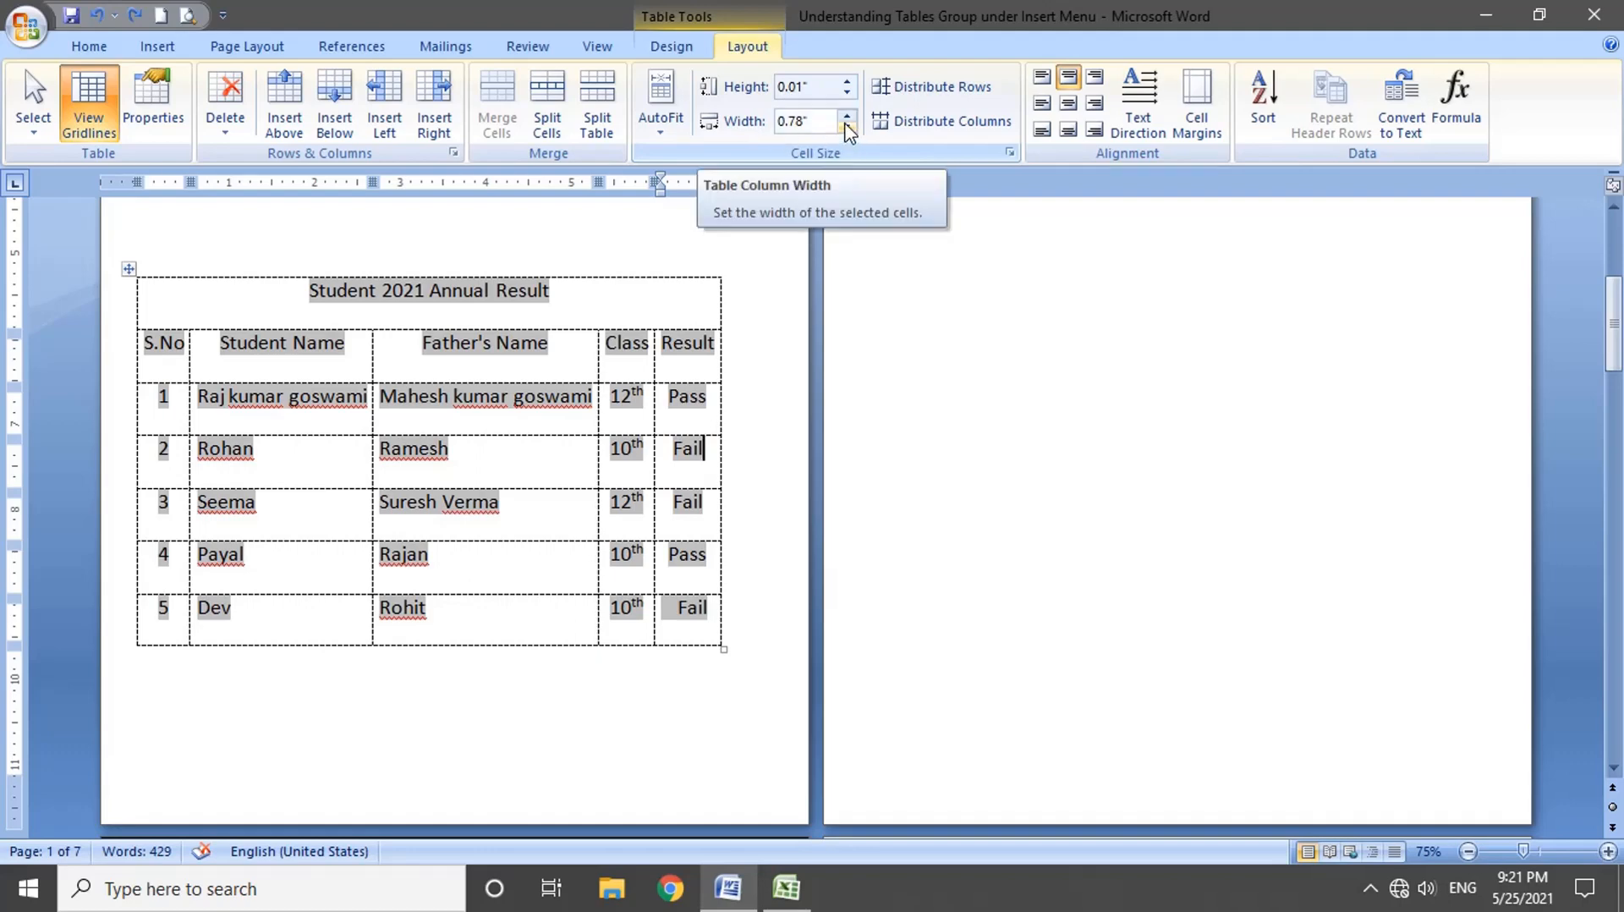
left_click(924, 92)
left_click(925, 127)
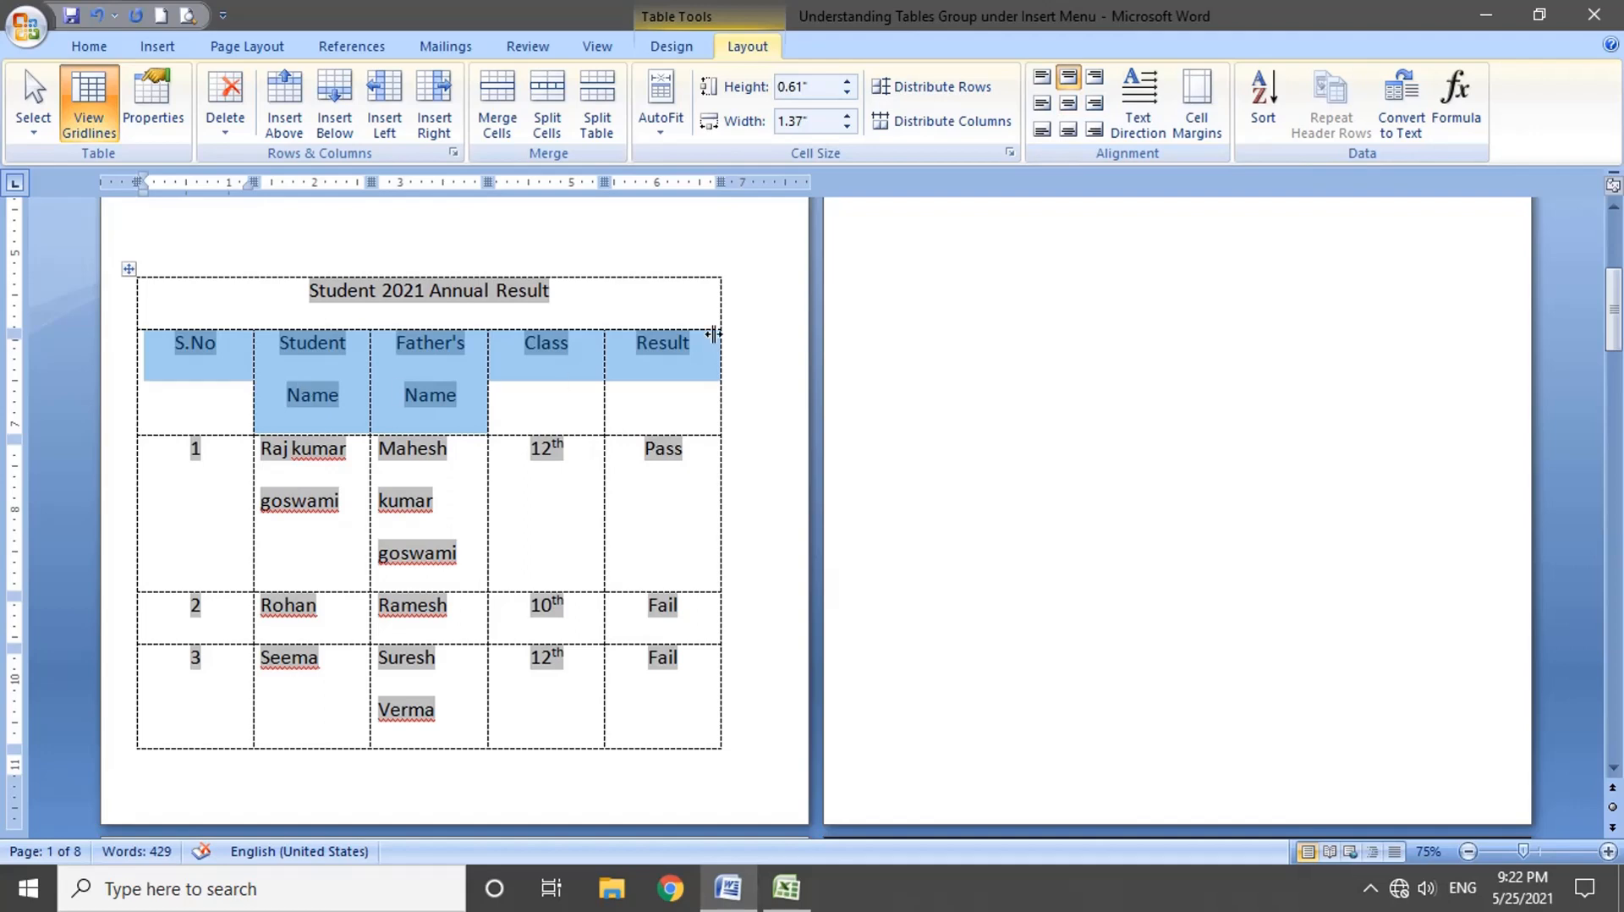
left_click(1075, 109)
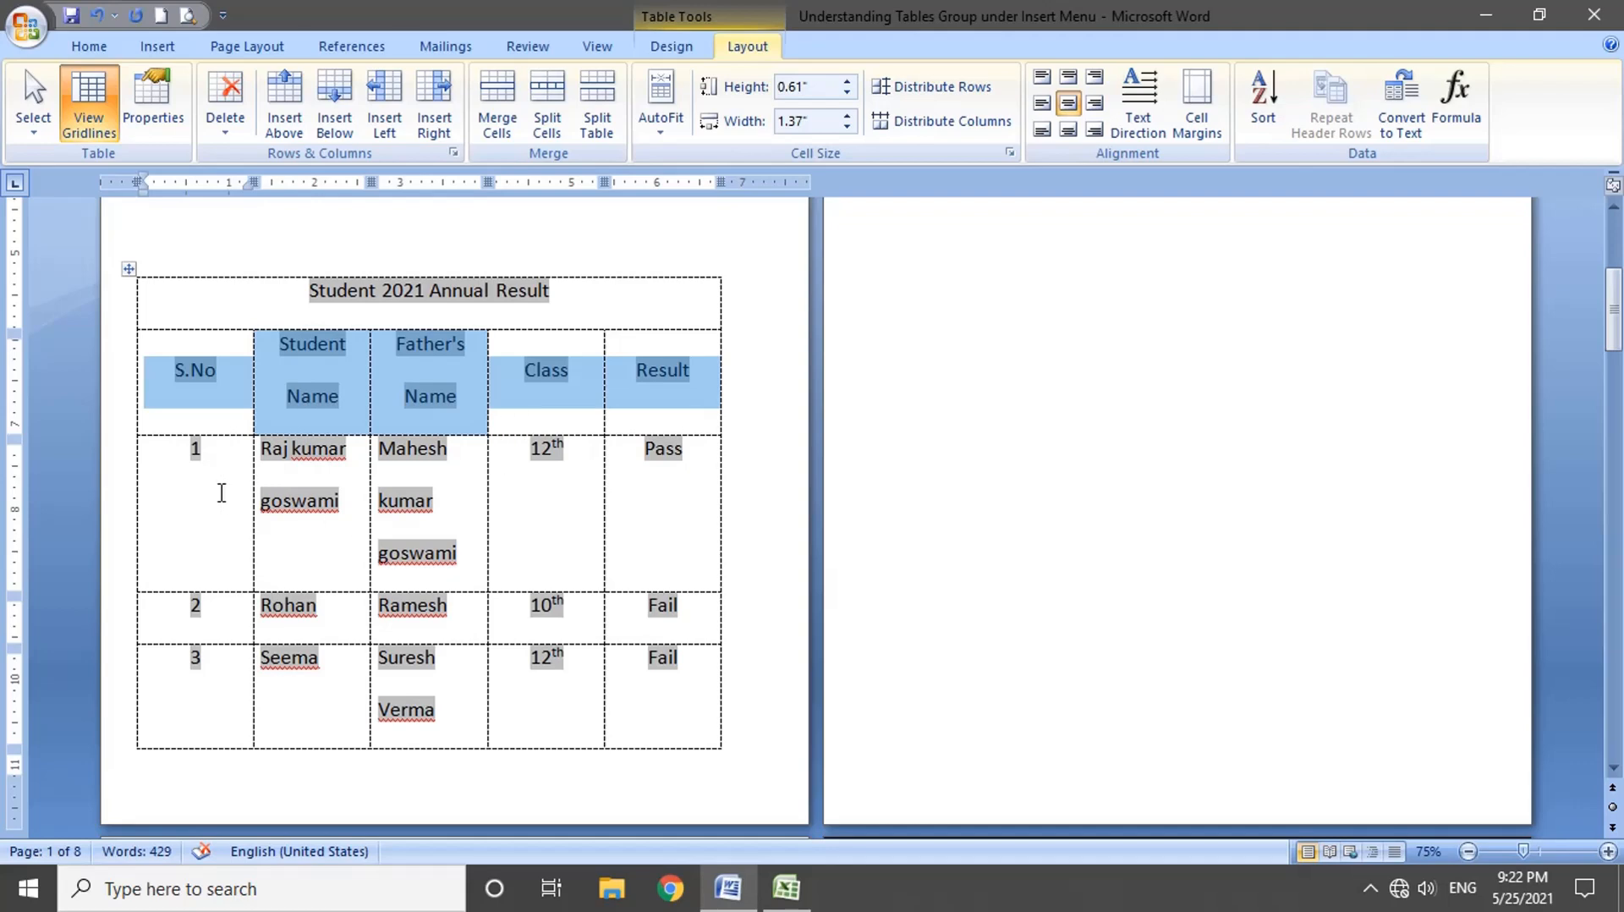
left_click_drag(222, 492, 624, 700)
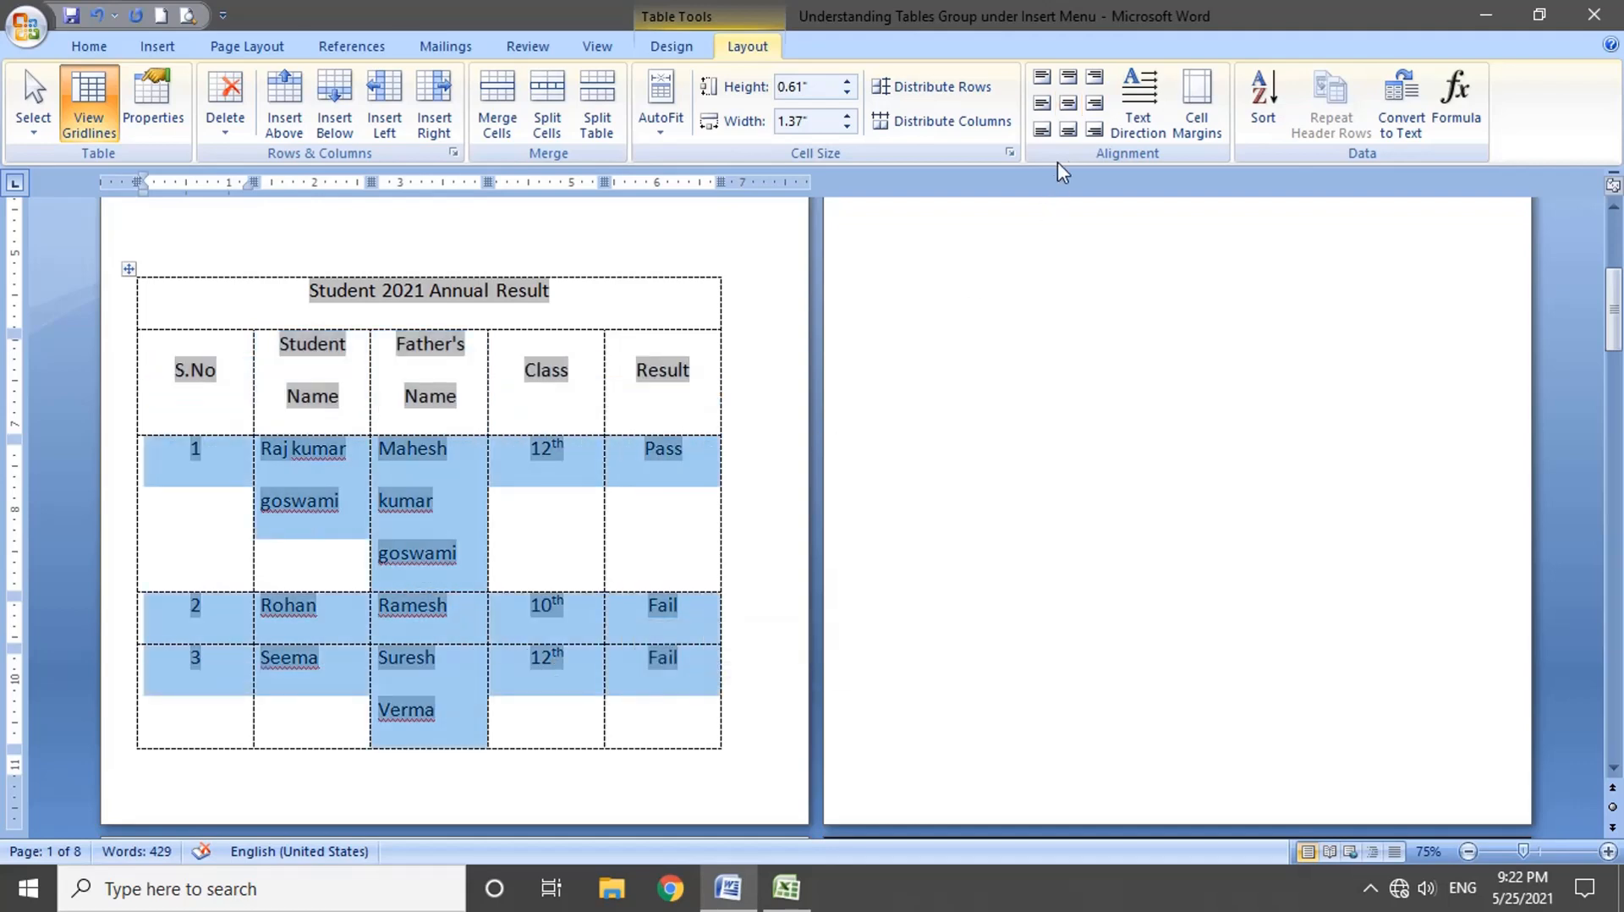
left_click(1042, 77)
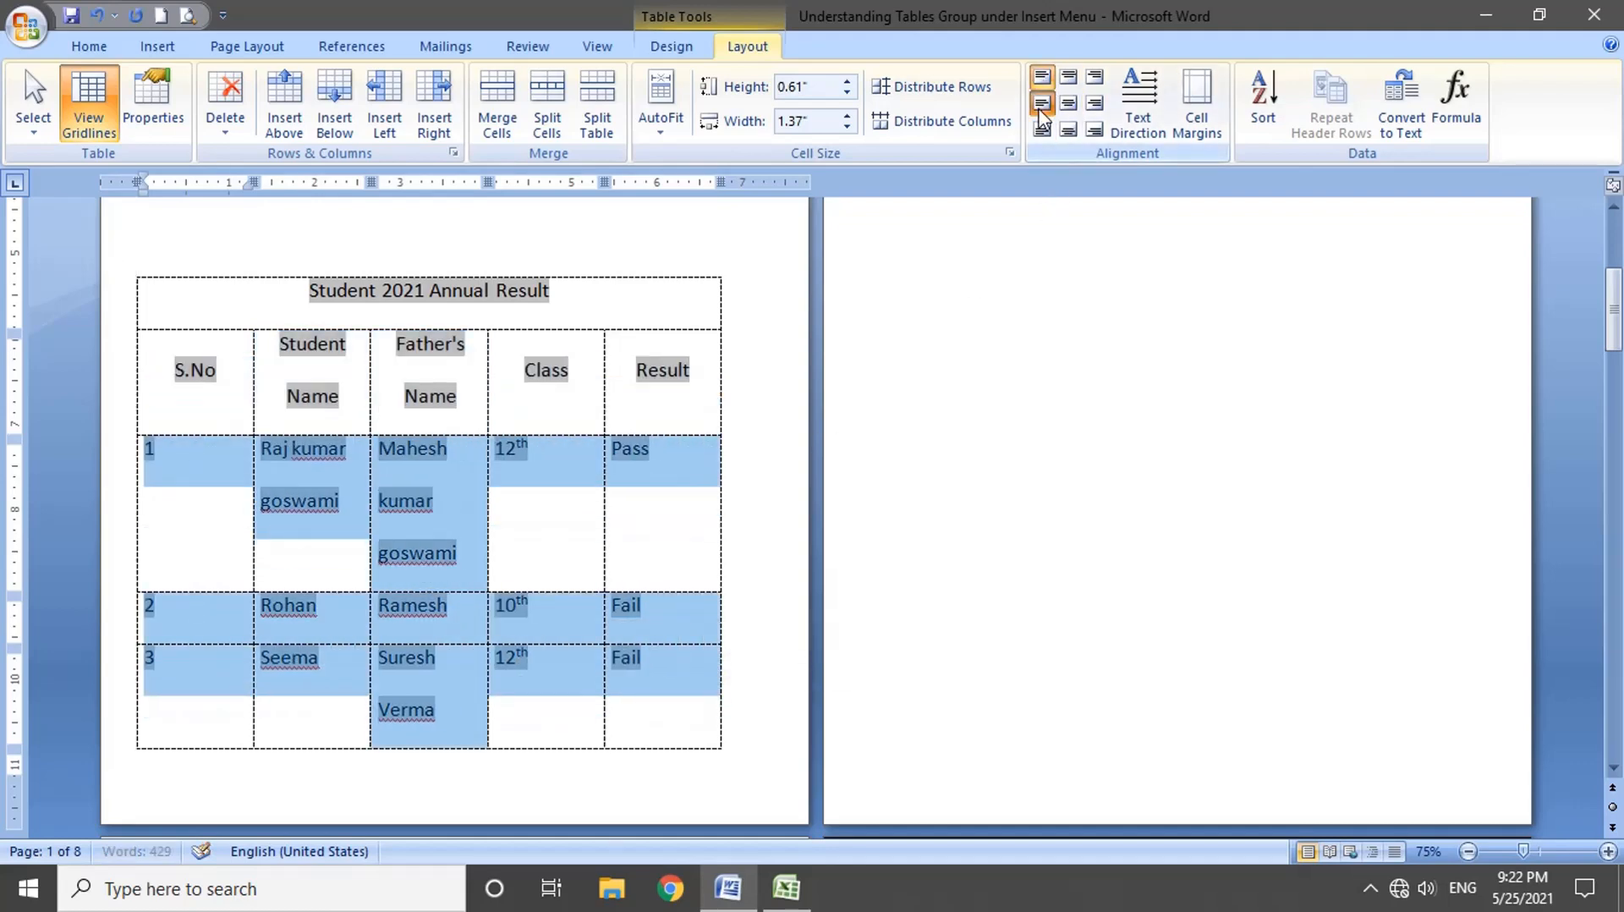
left_click(1041, 107)
left_click(1070, 102)
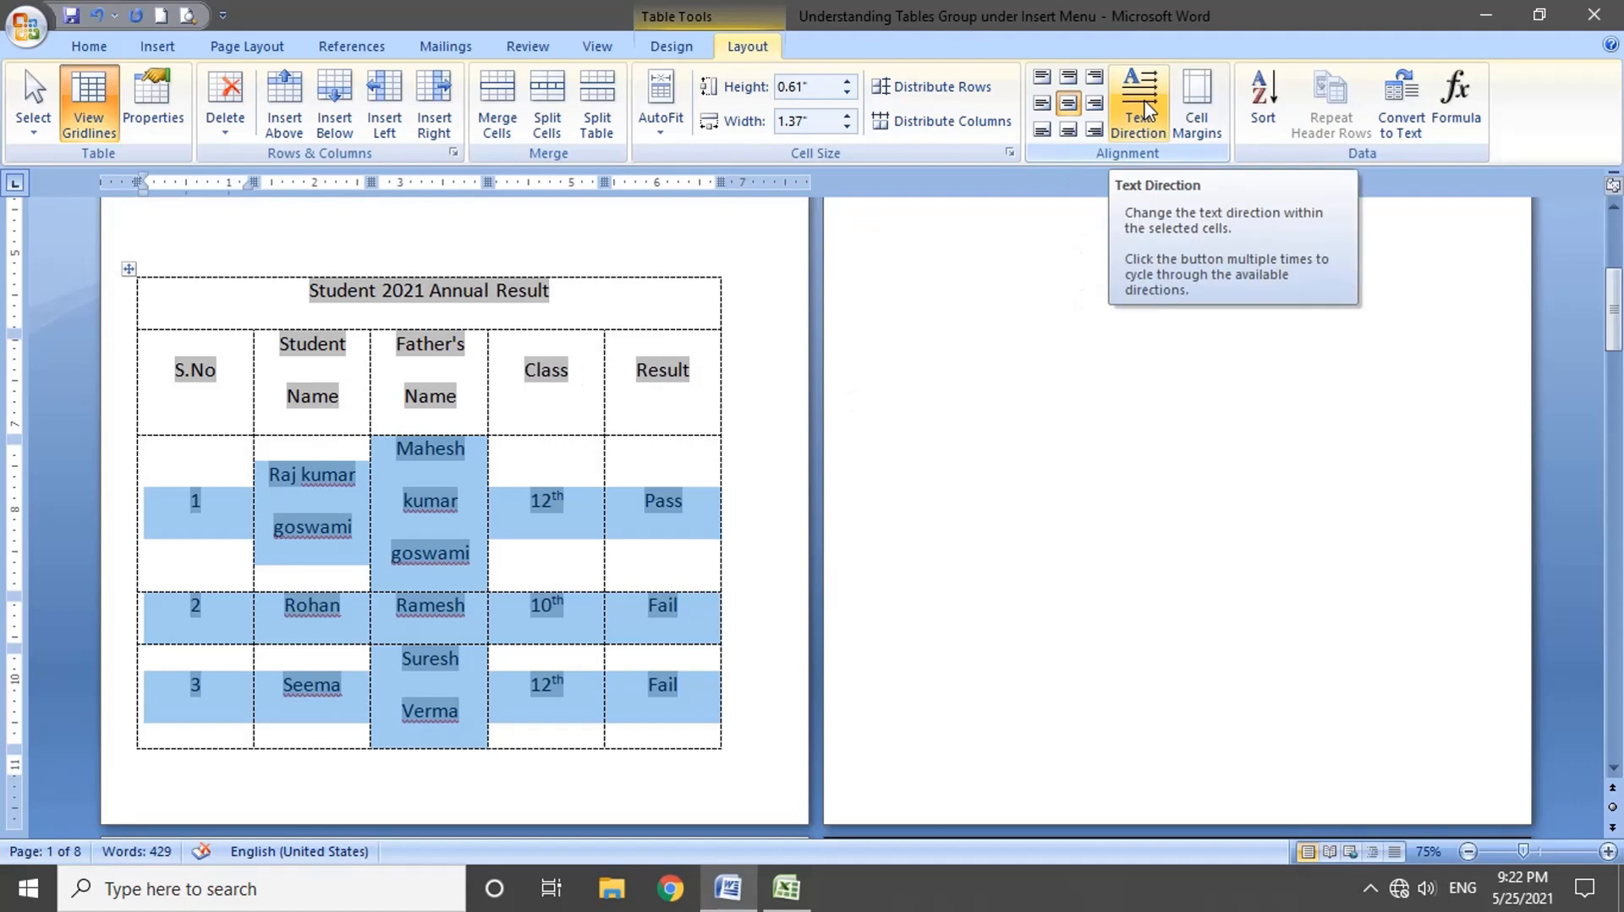
left_click(235, 388)
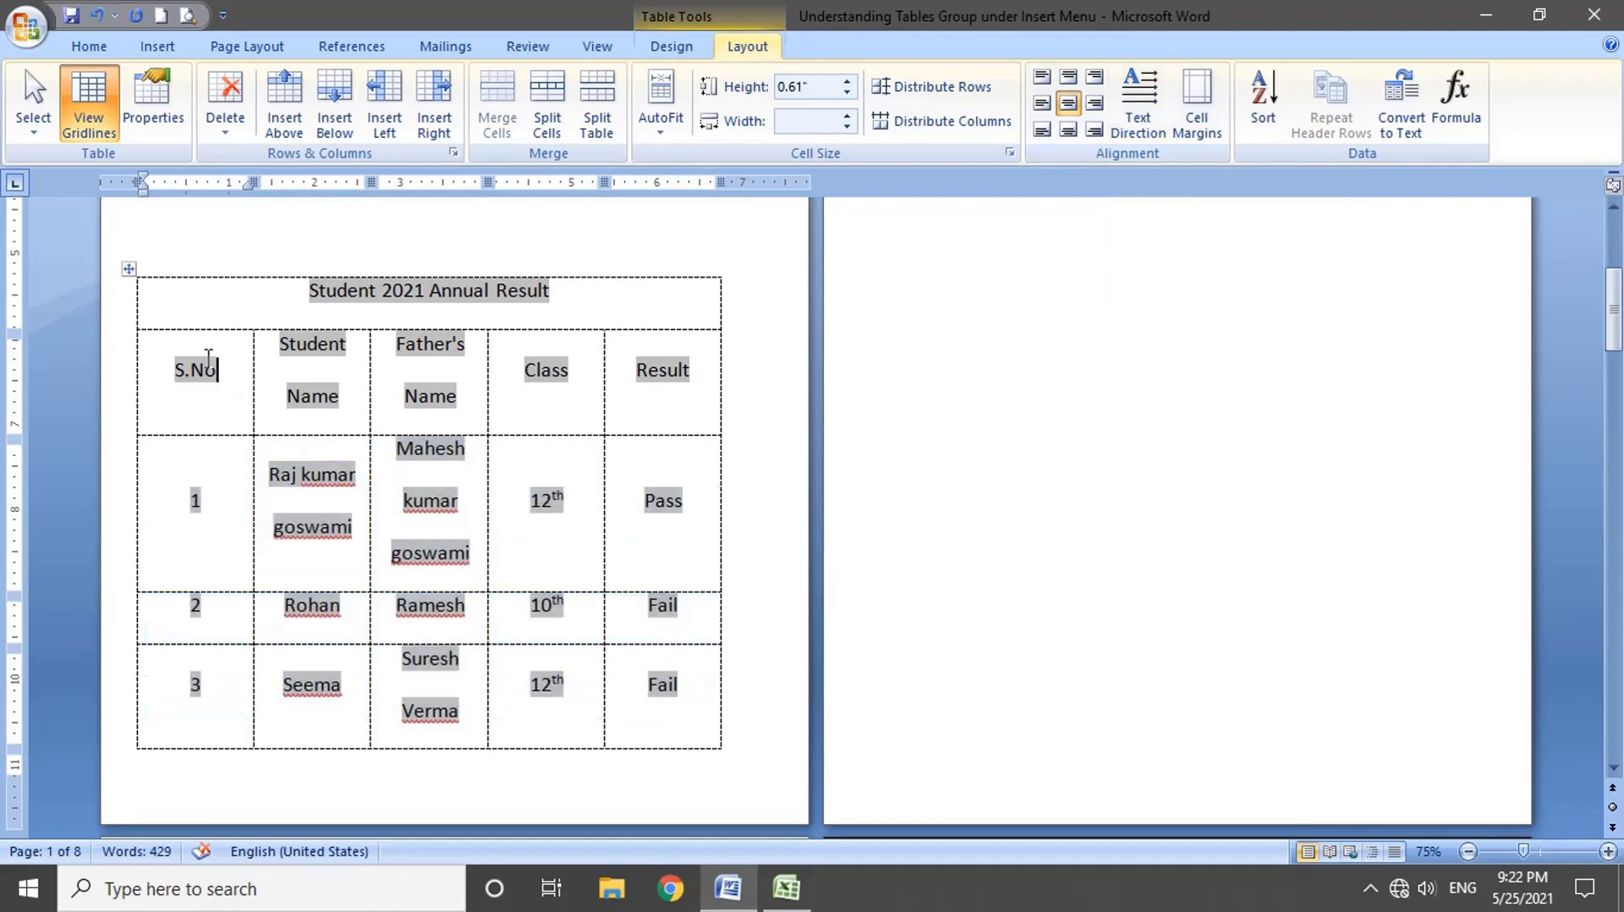
left_click_drag(173, 357, 655, 386)
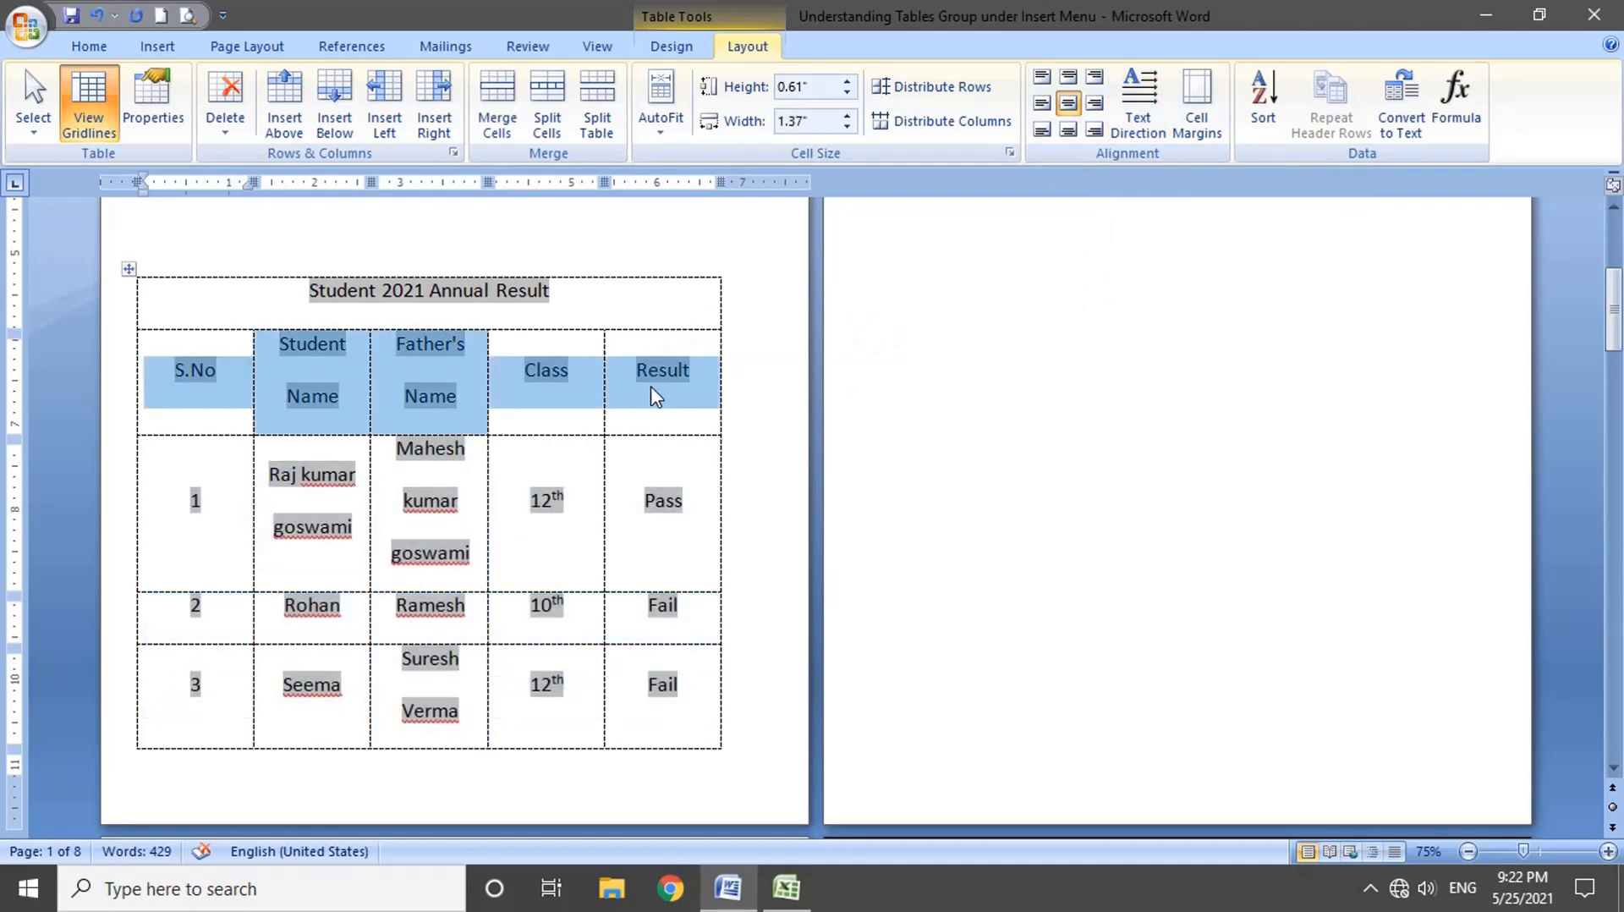
left_click(1156, 117)
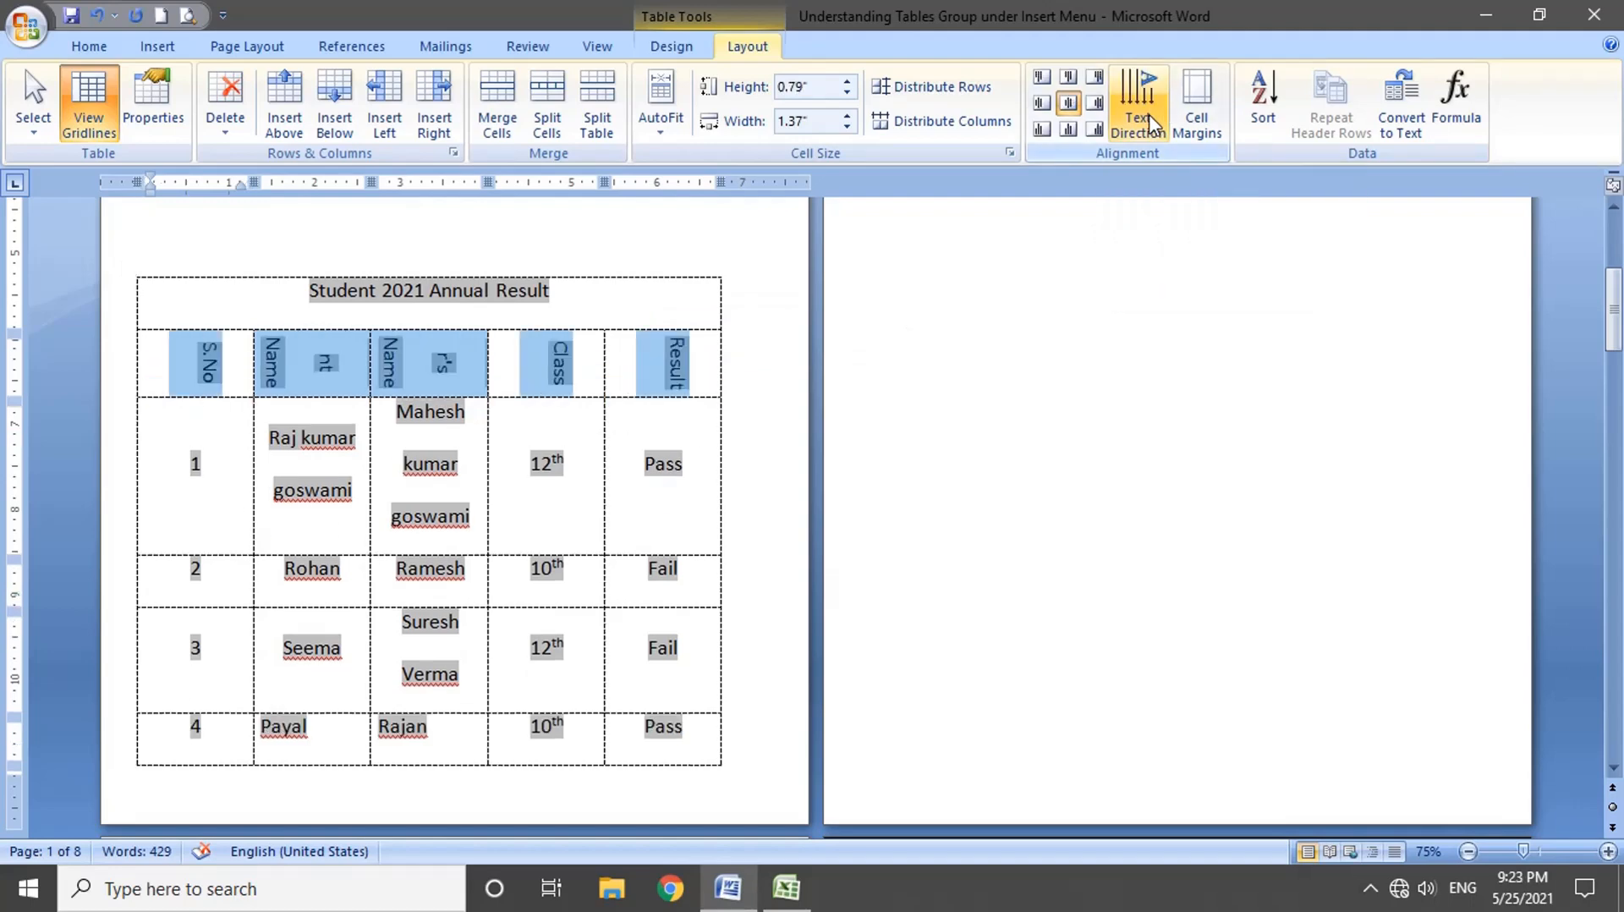
left_click(1152, 123)
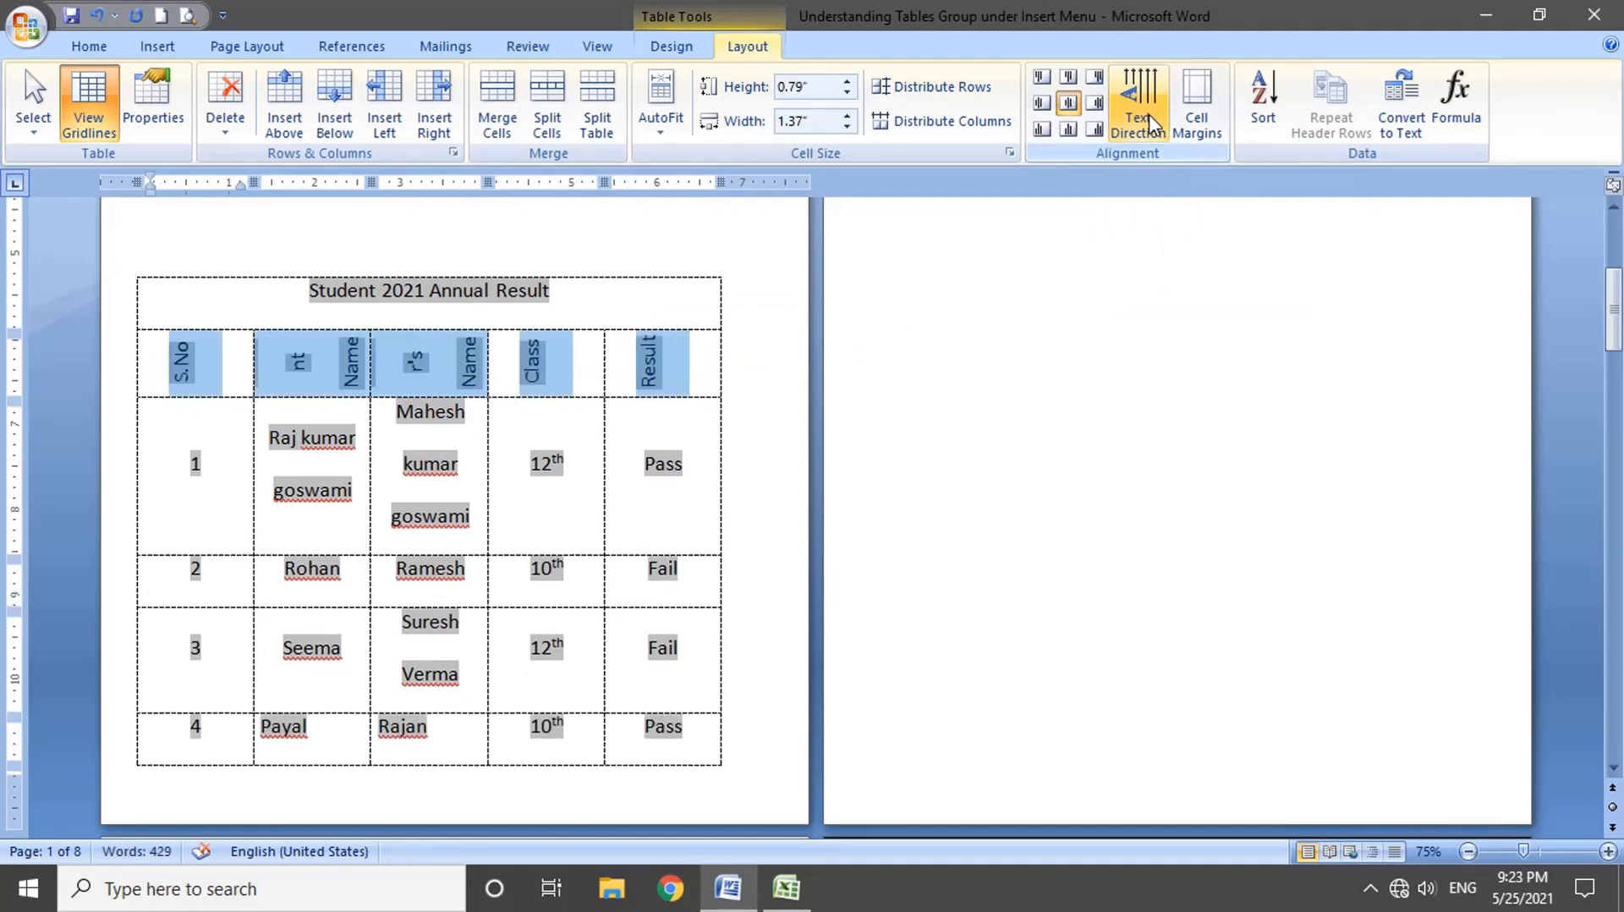
left_click(1152, 124)
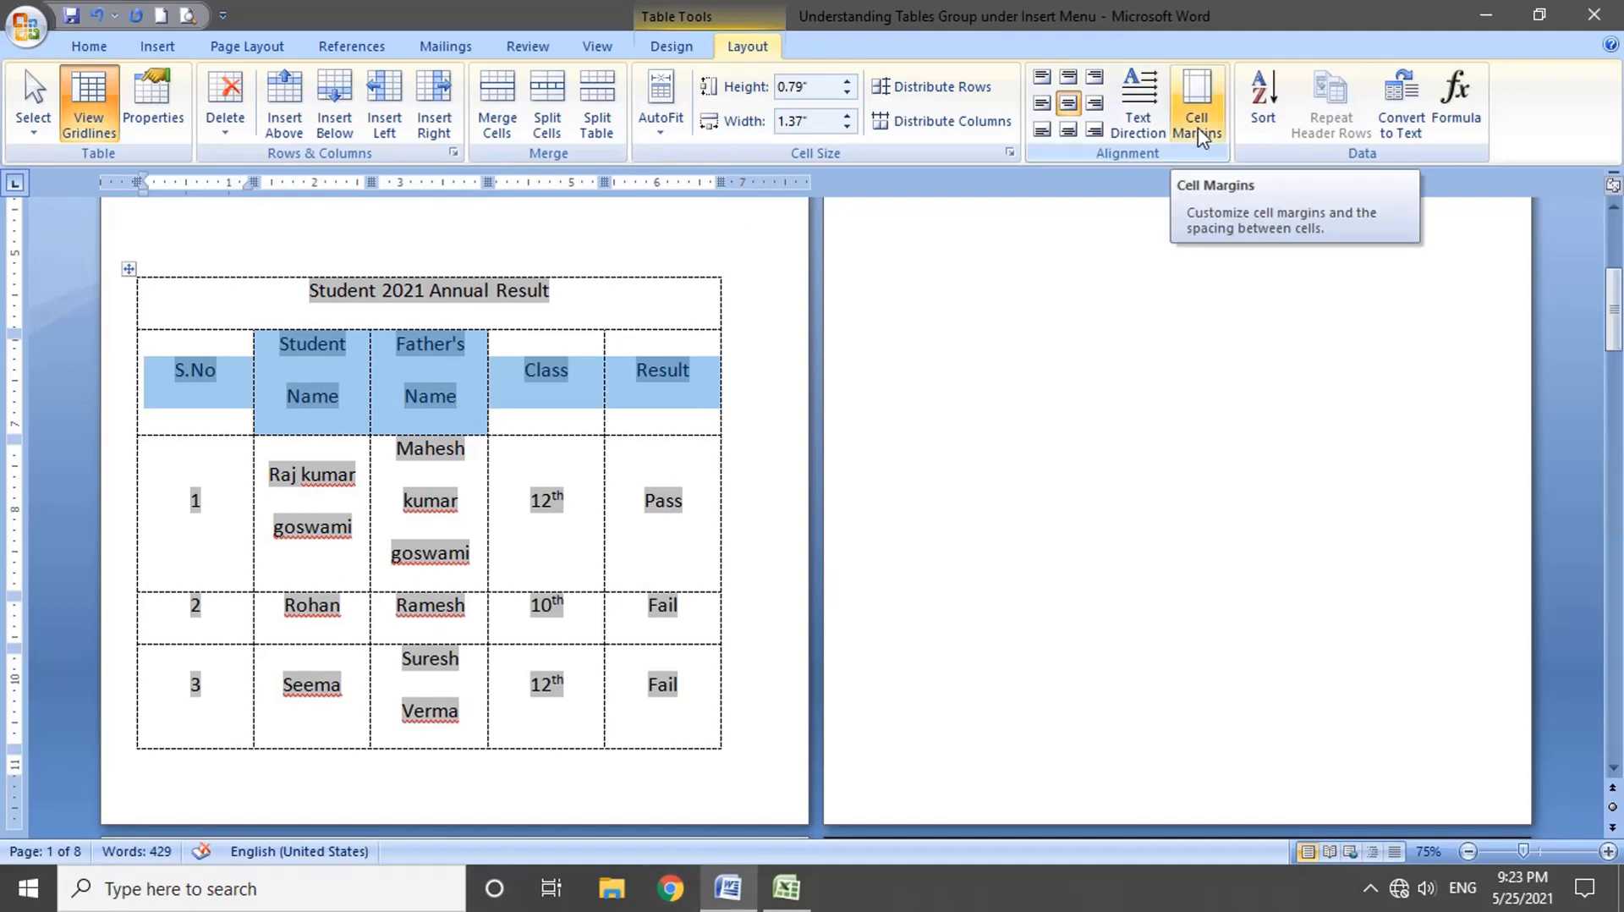
Allow spacing between cells in the student table and raise the spacing value.
left_click_drag(233, 305, 617, 707)
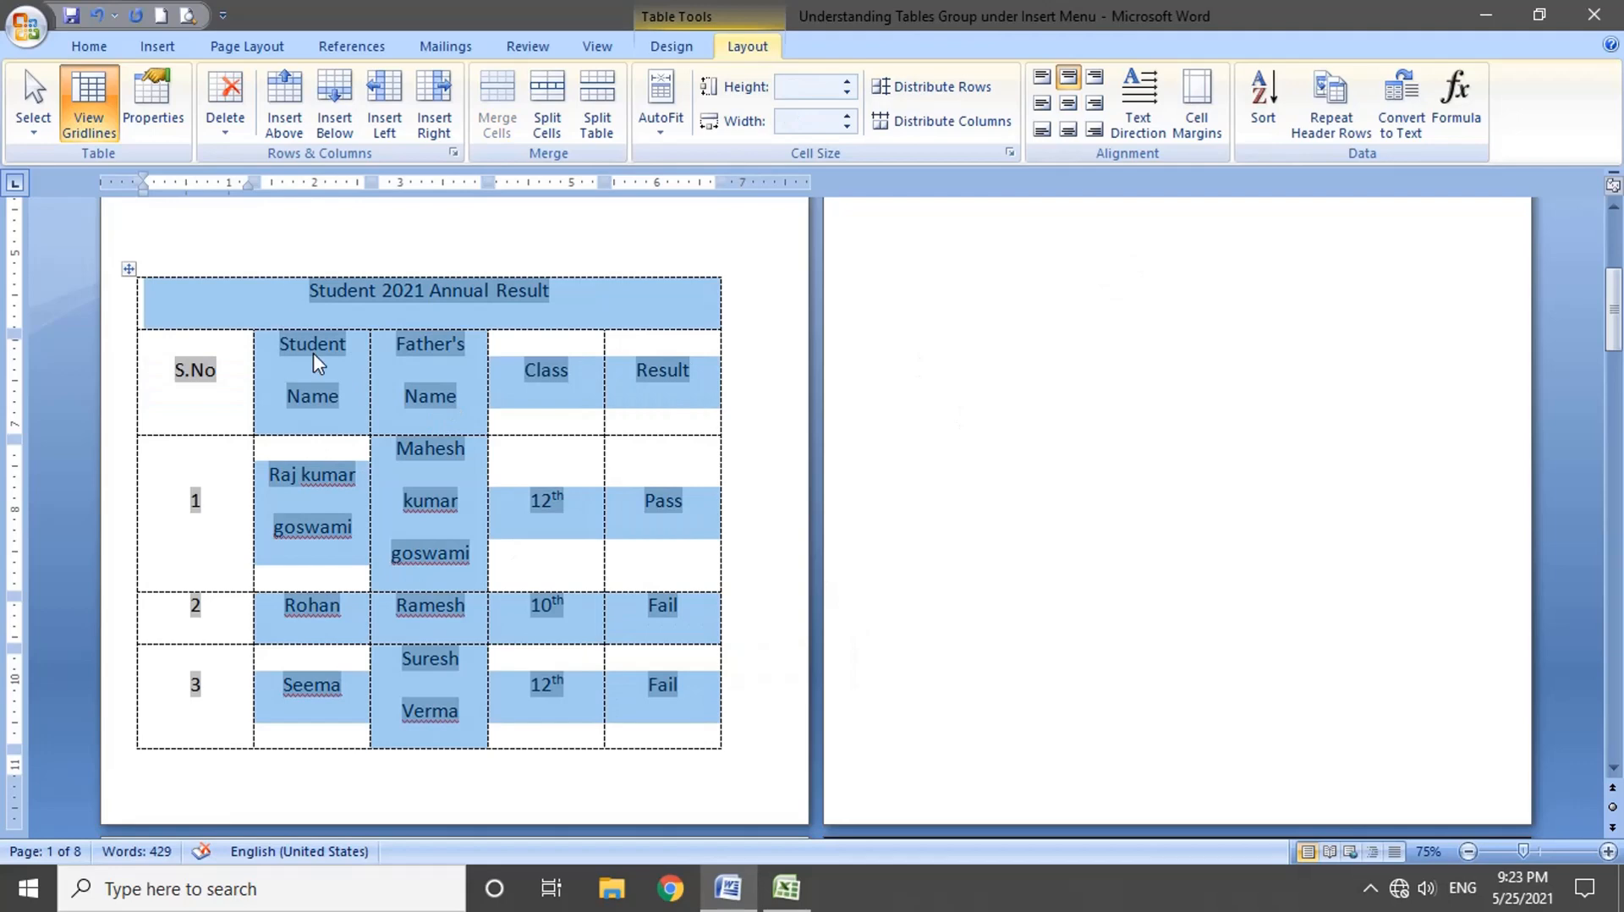
left_click(1197, 109)
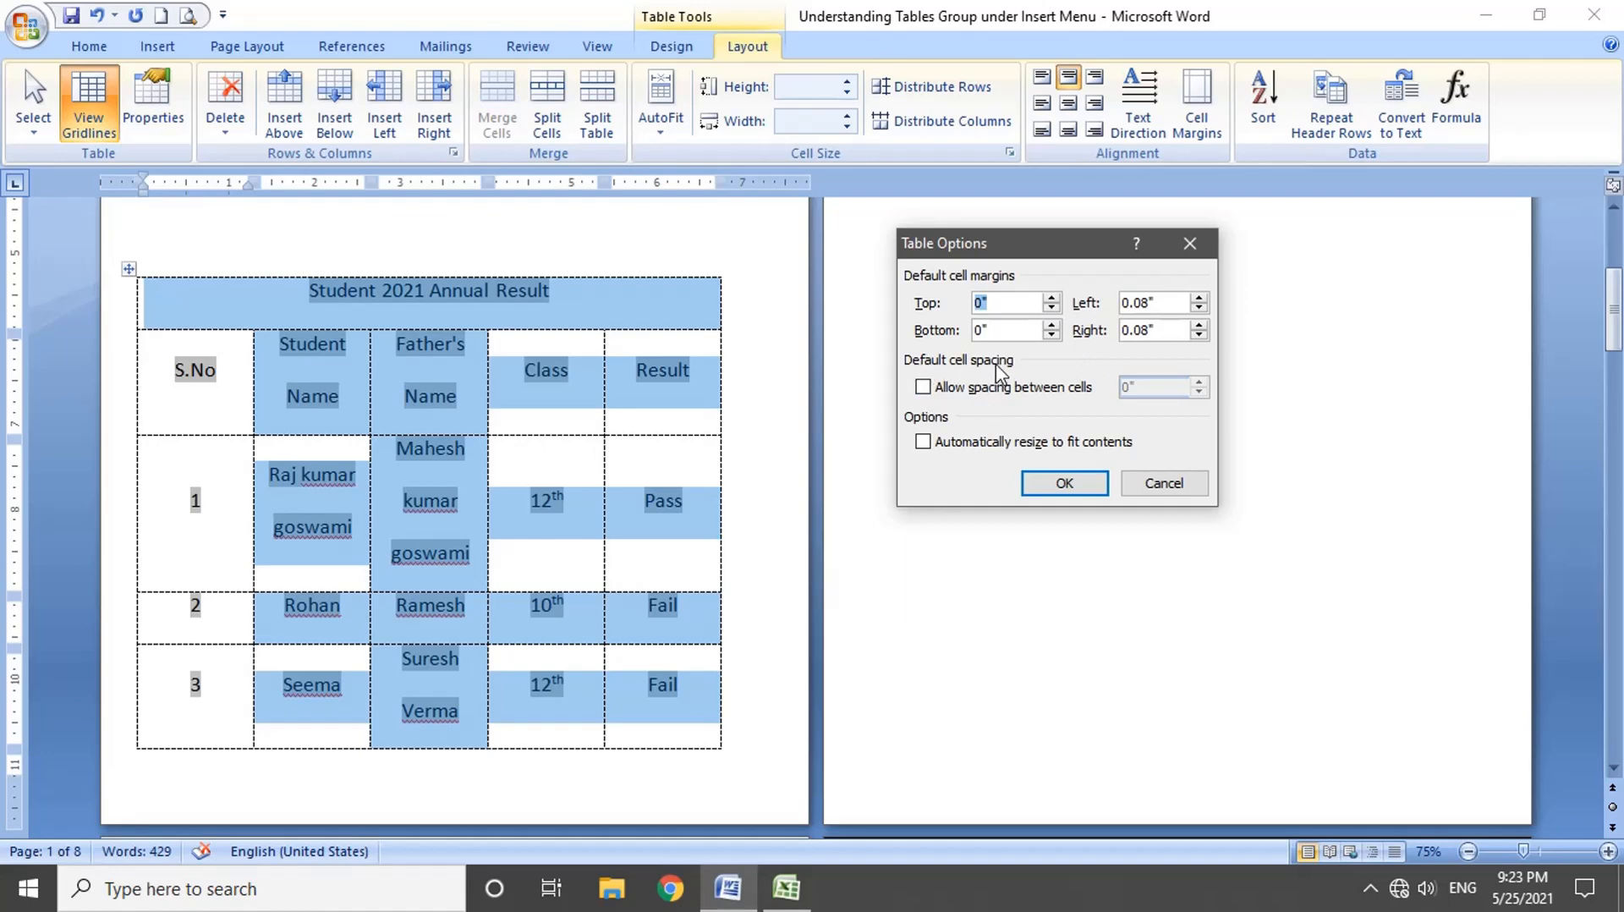
left_click(953, 387)
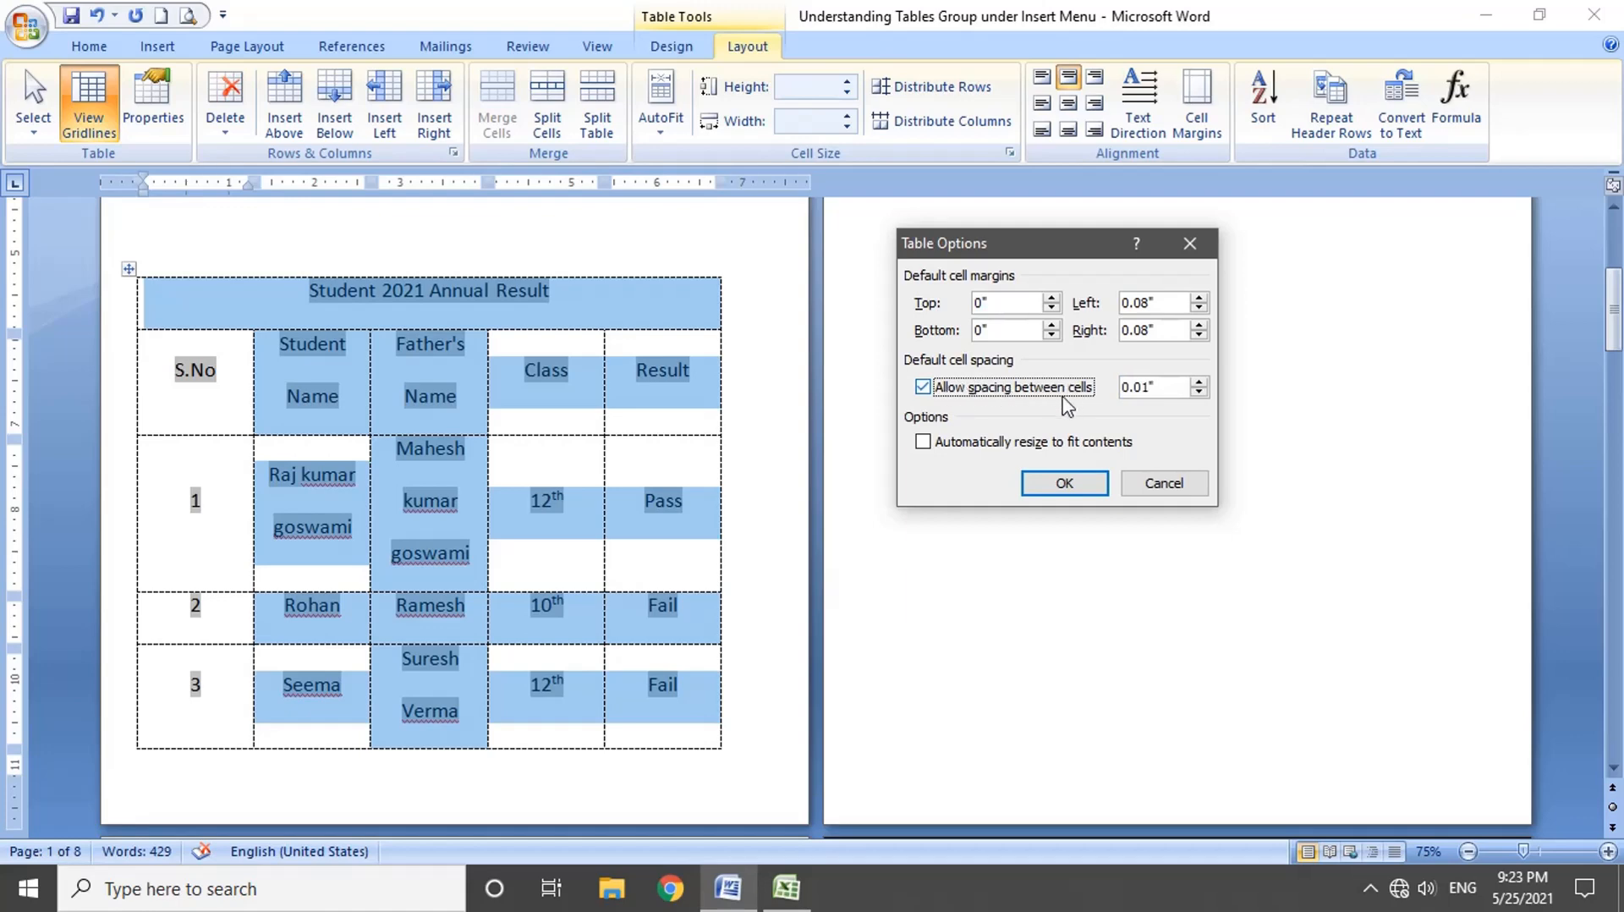
left_click(1198, 382)
left_click(1199, 382)
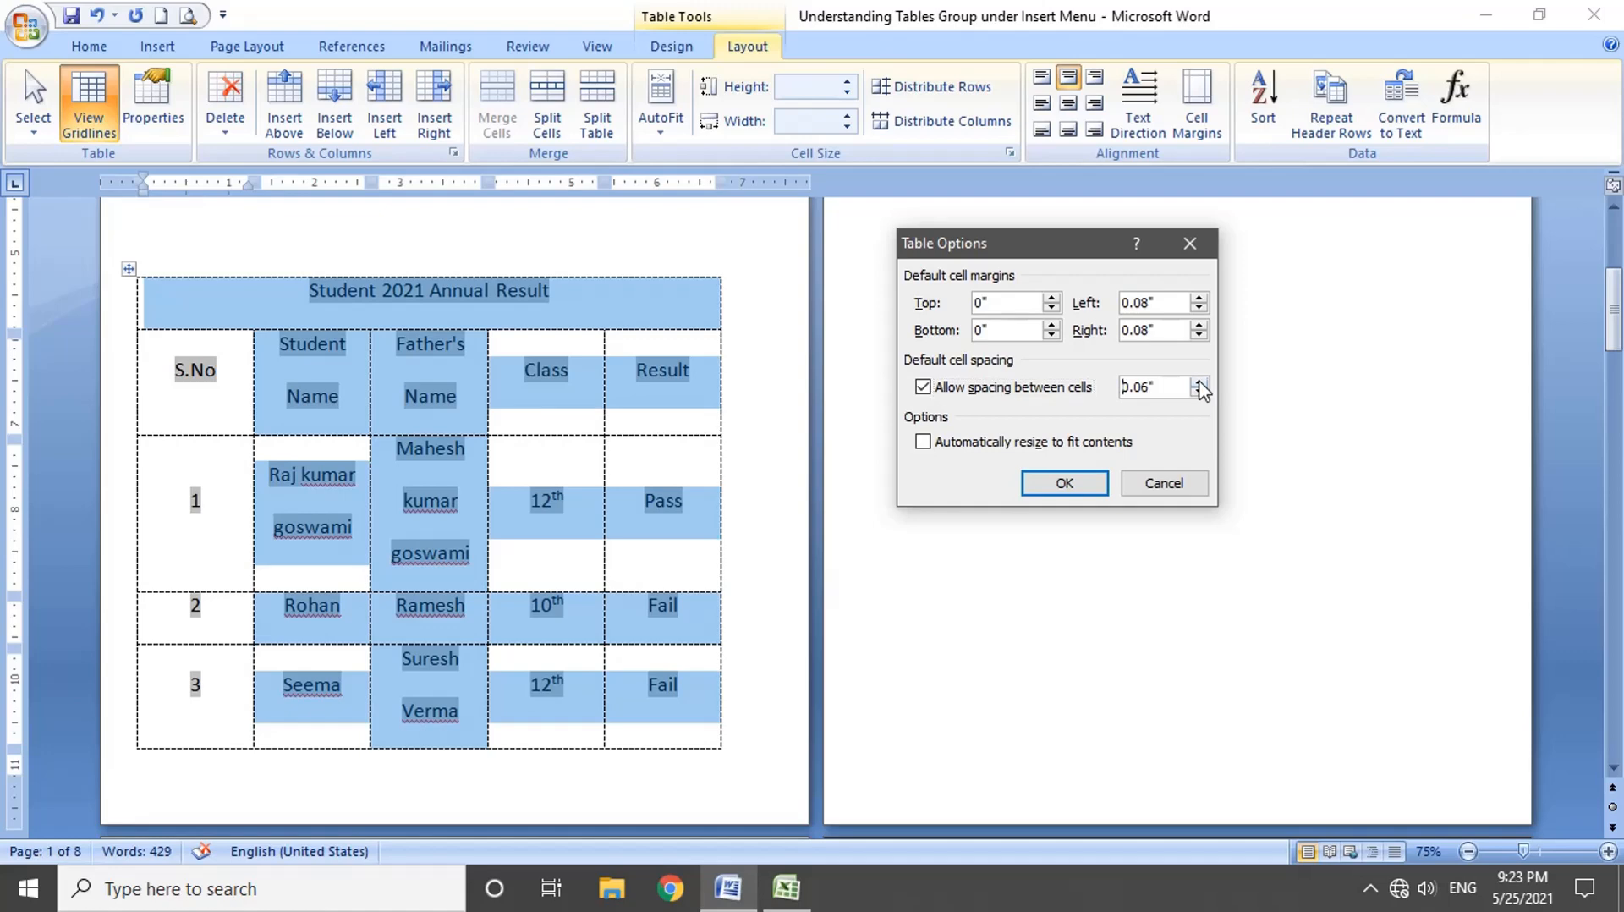
left_click(972, 450)
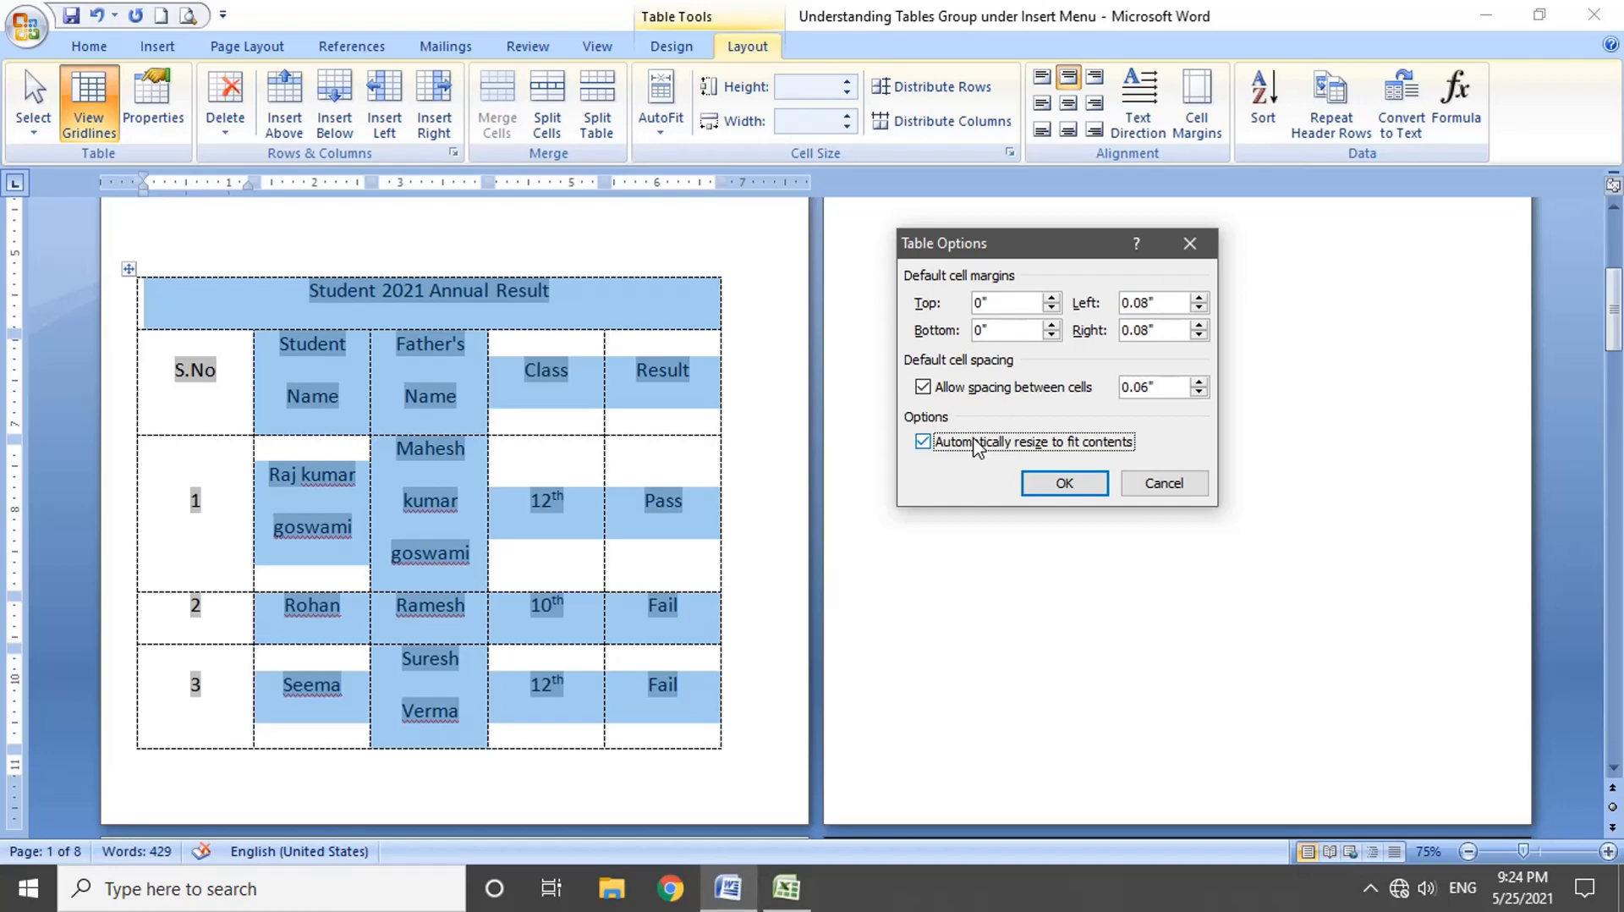
left_click(1060, 489)
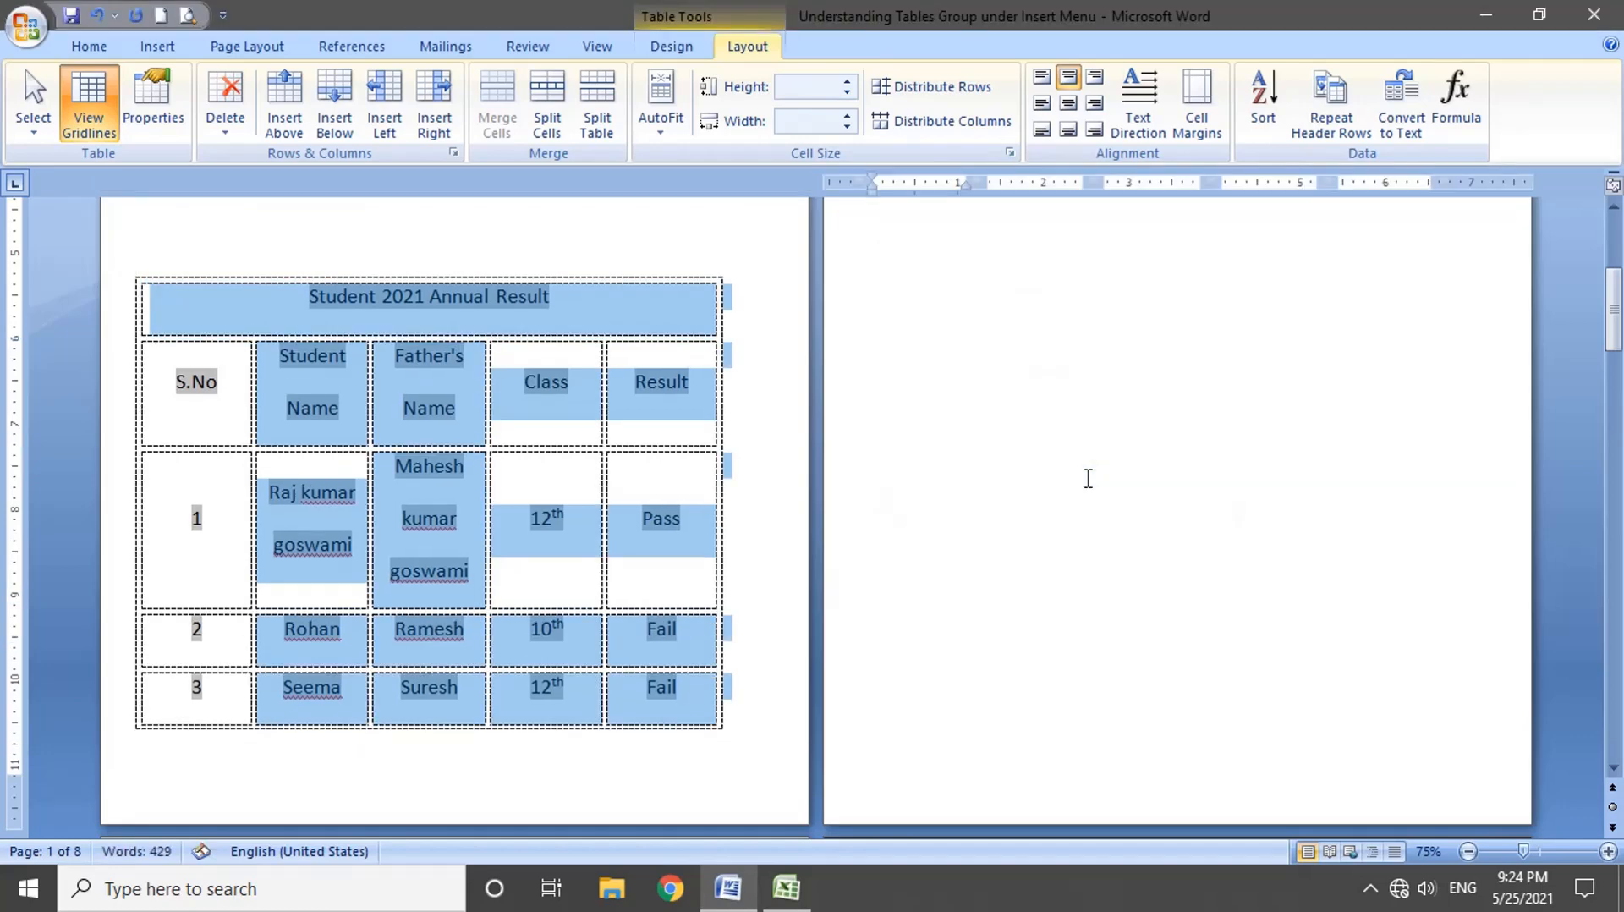
left_click(384, 503)
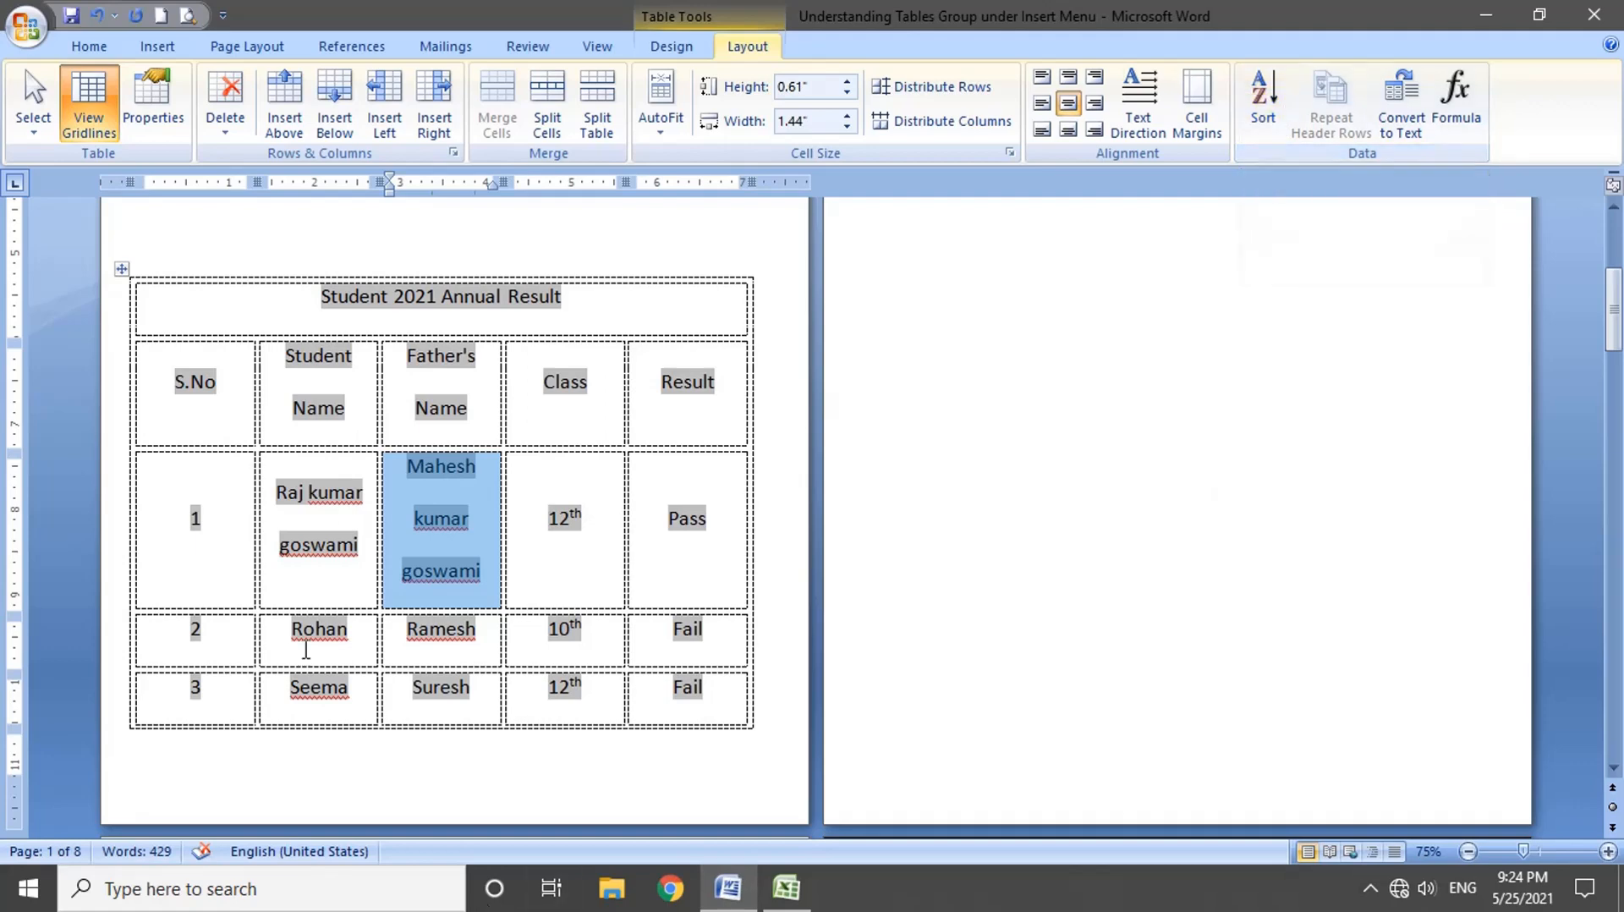
left_click_drag(200, 368, 686, 702)
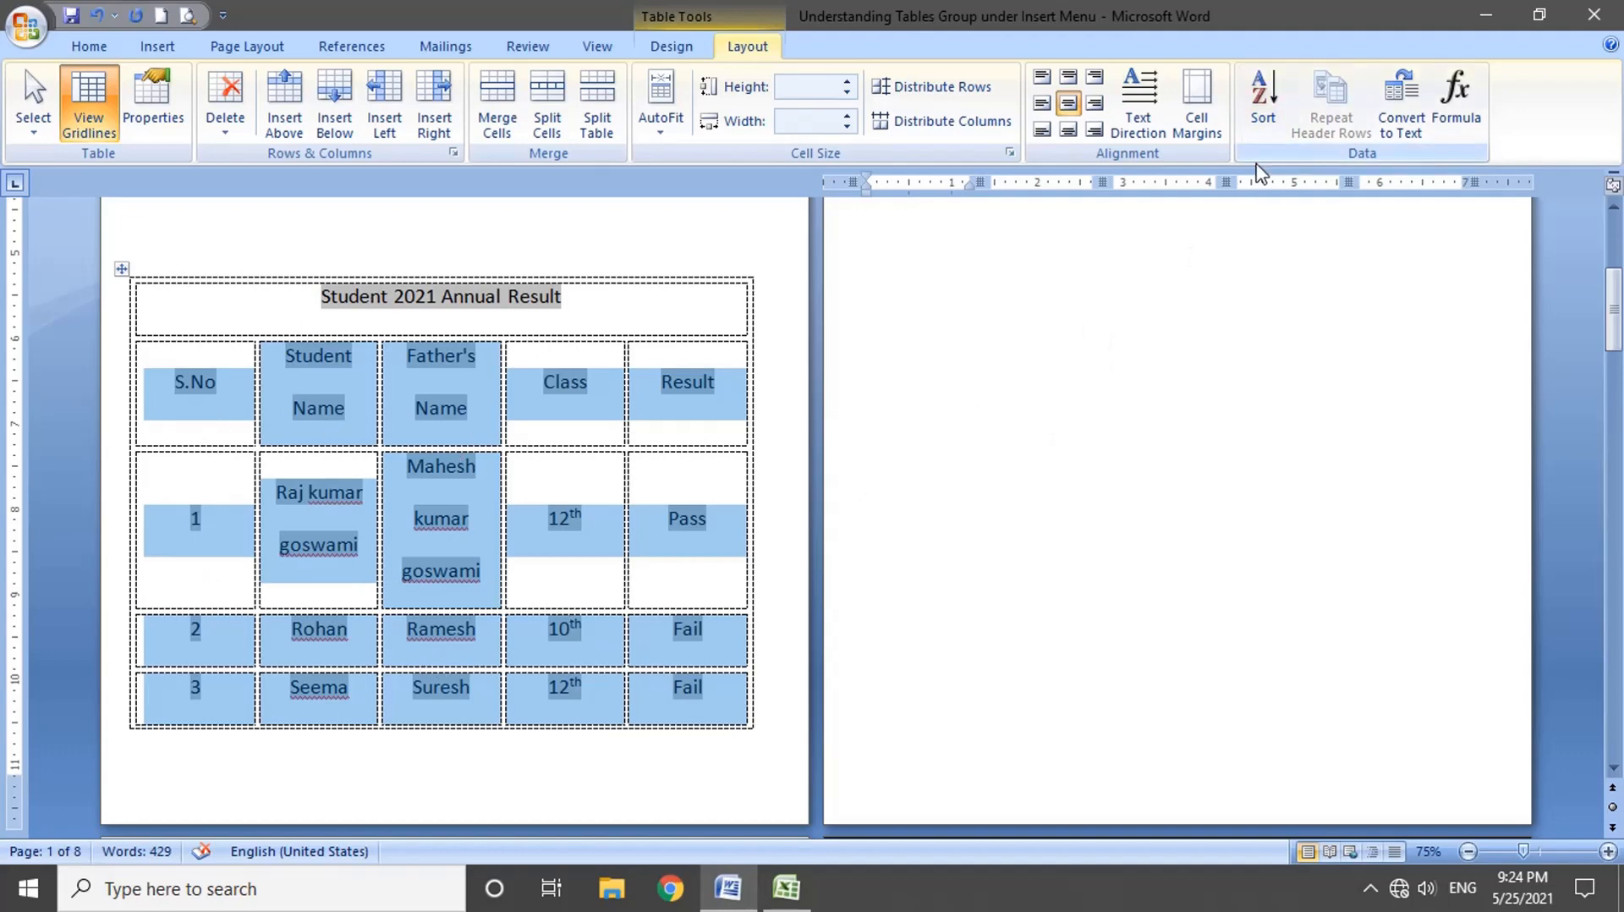
Sort the student rows by Column 1 as Text, descending, so S.No reads 3, 2, 1.
left_click(1263, 97)
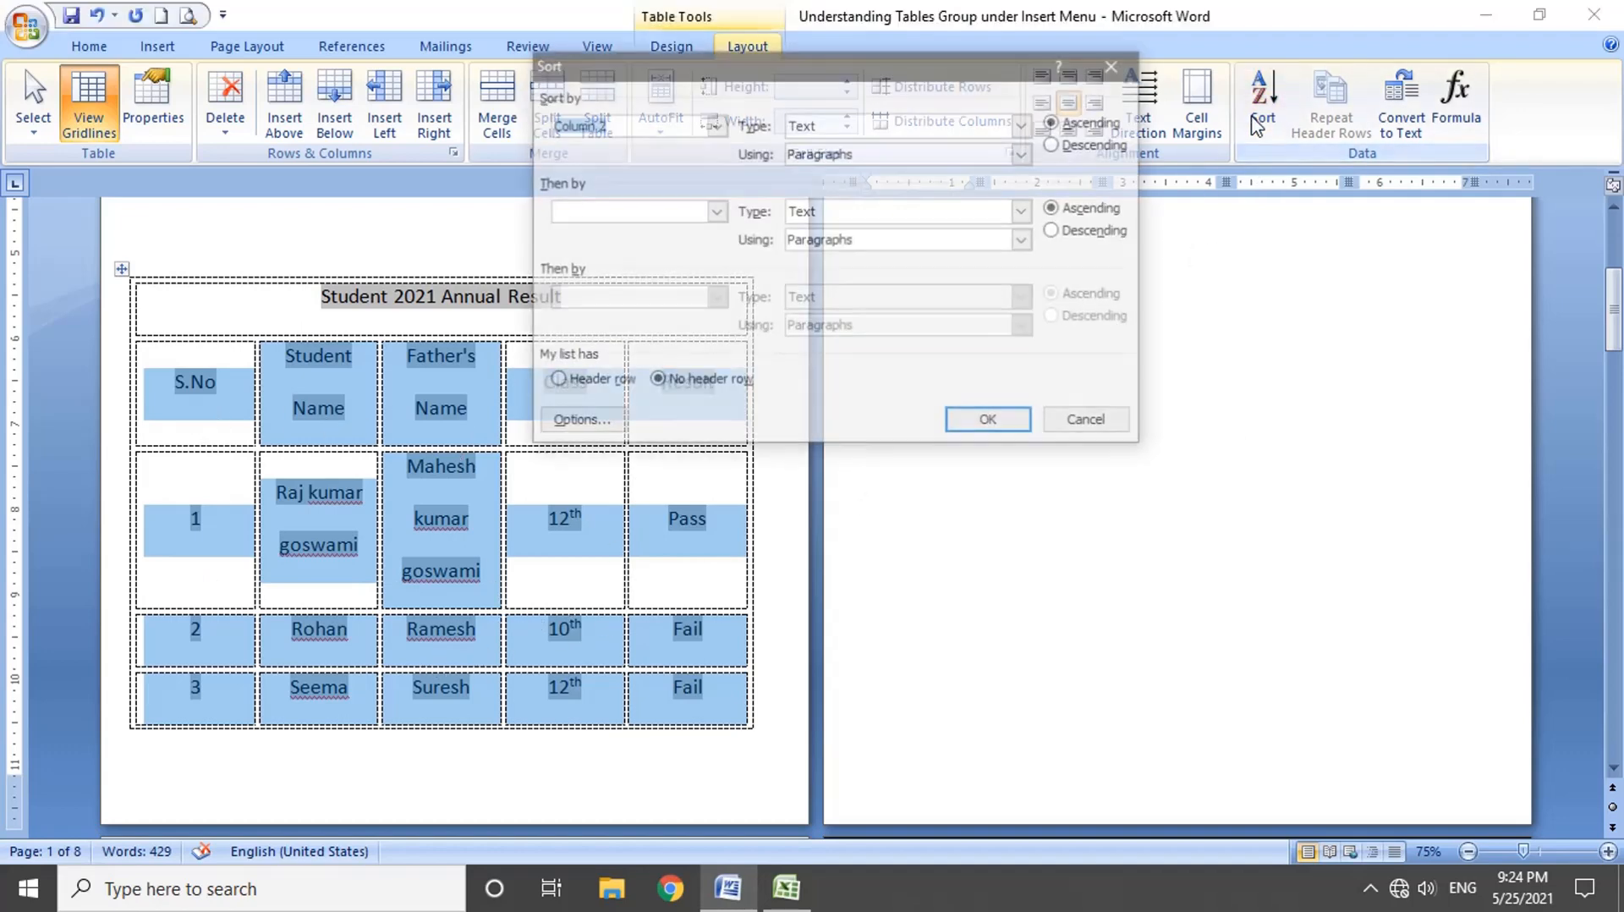
left_click_drag(669, 64, 993, 313)
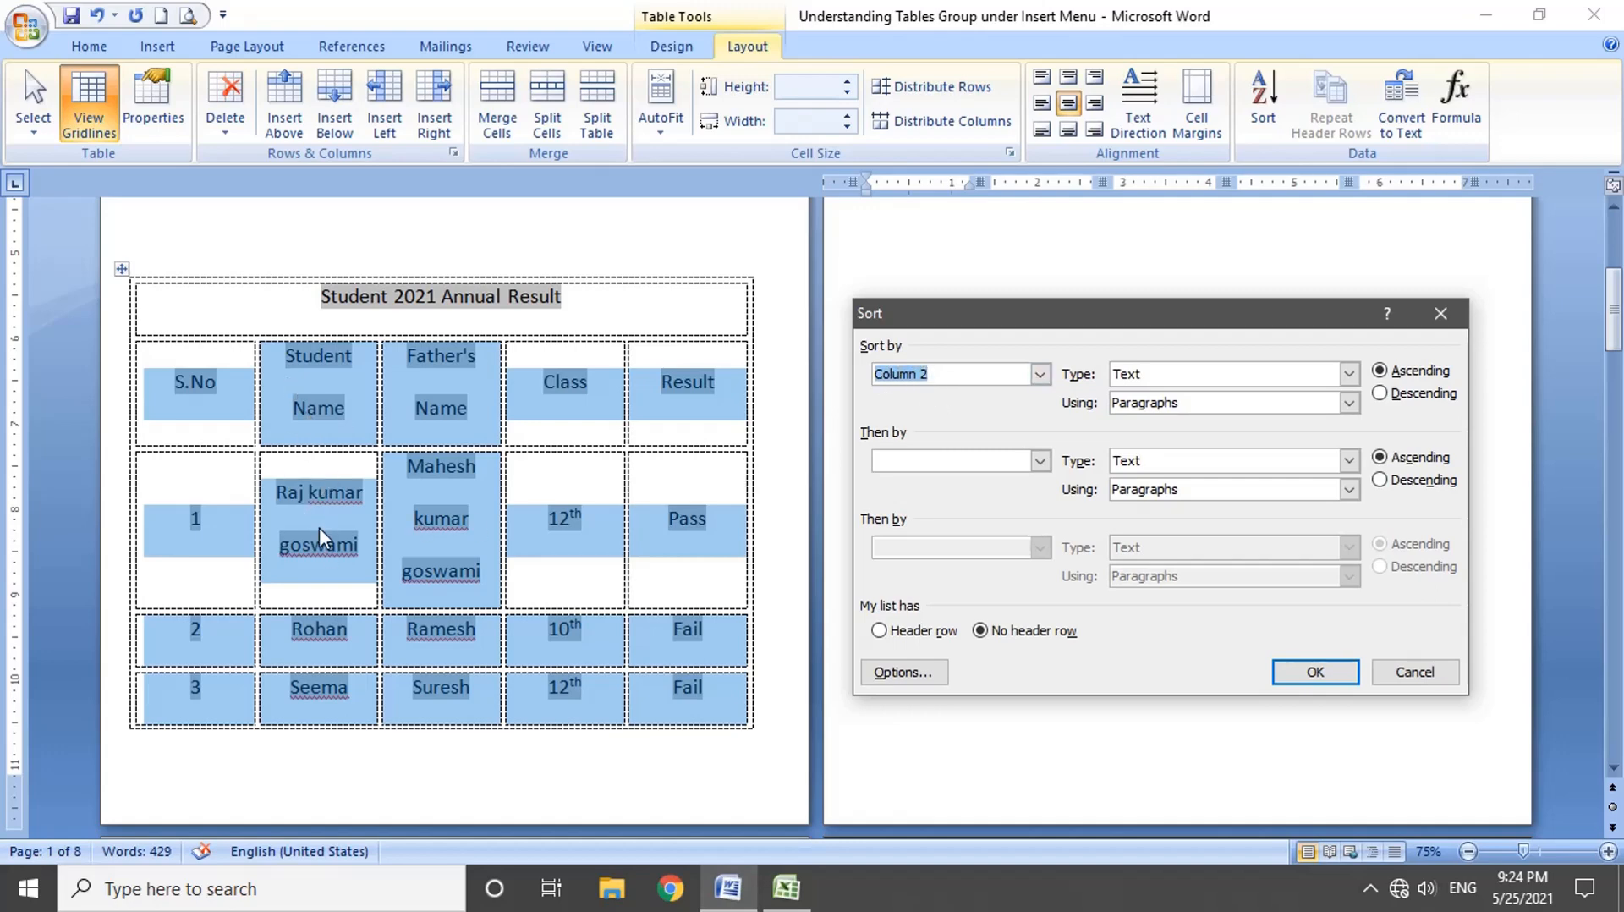
left_click(1040, 374)
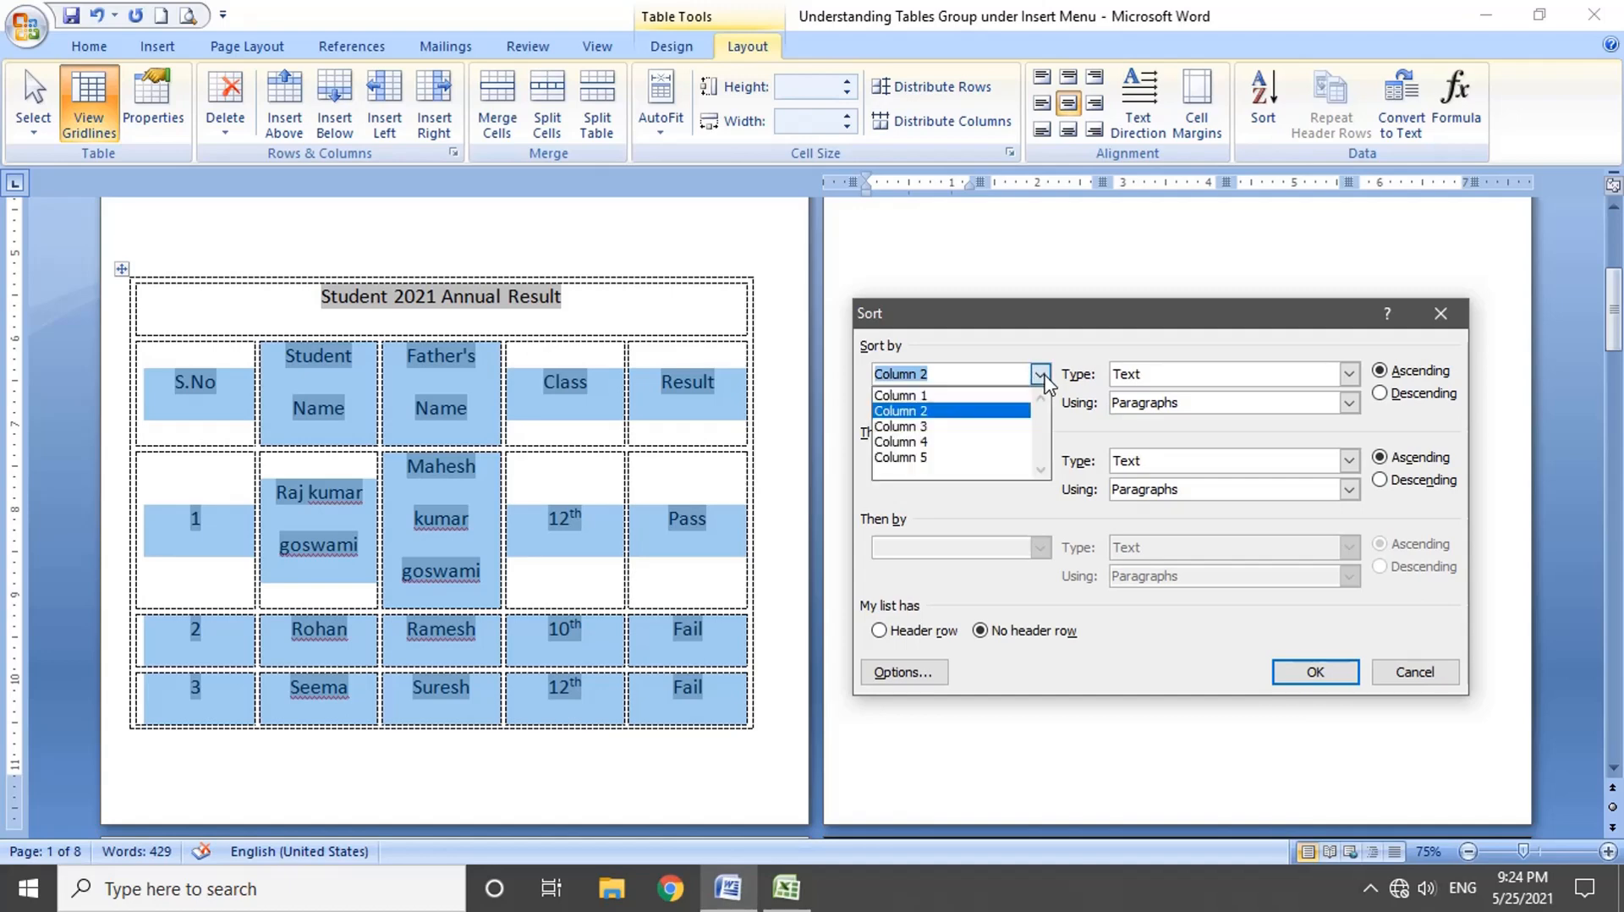
left_click(976, 403)
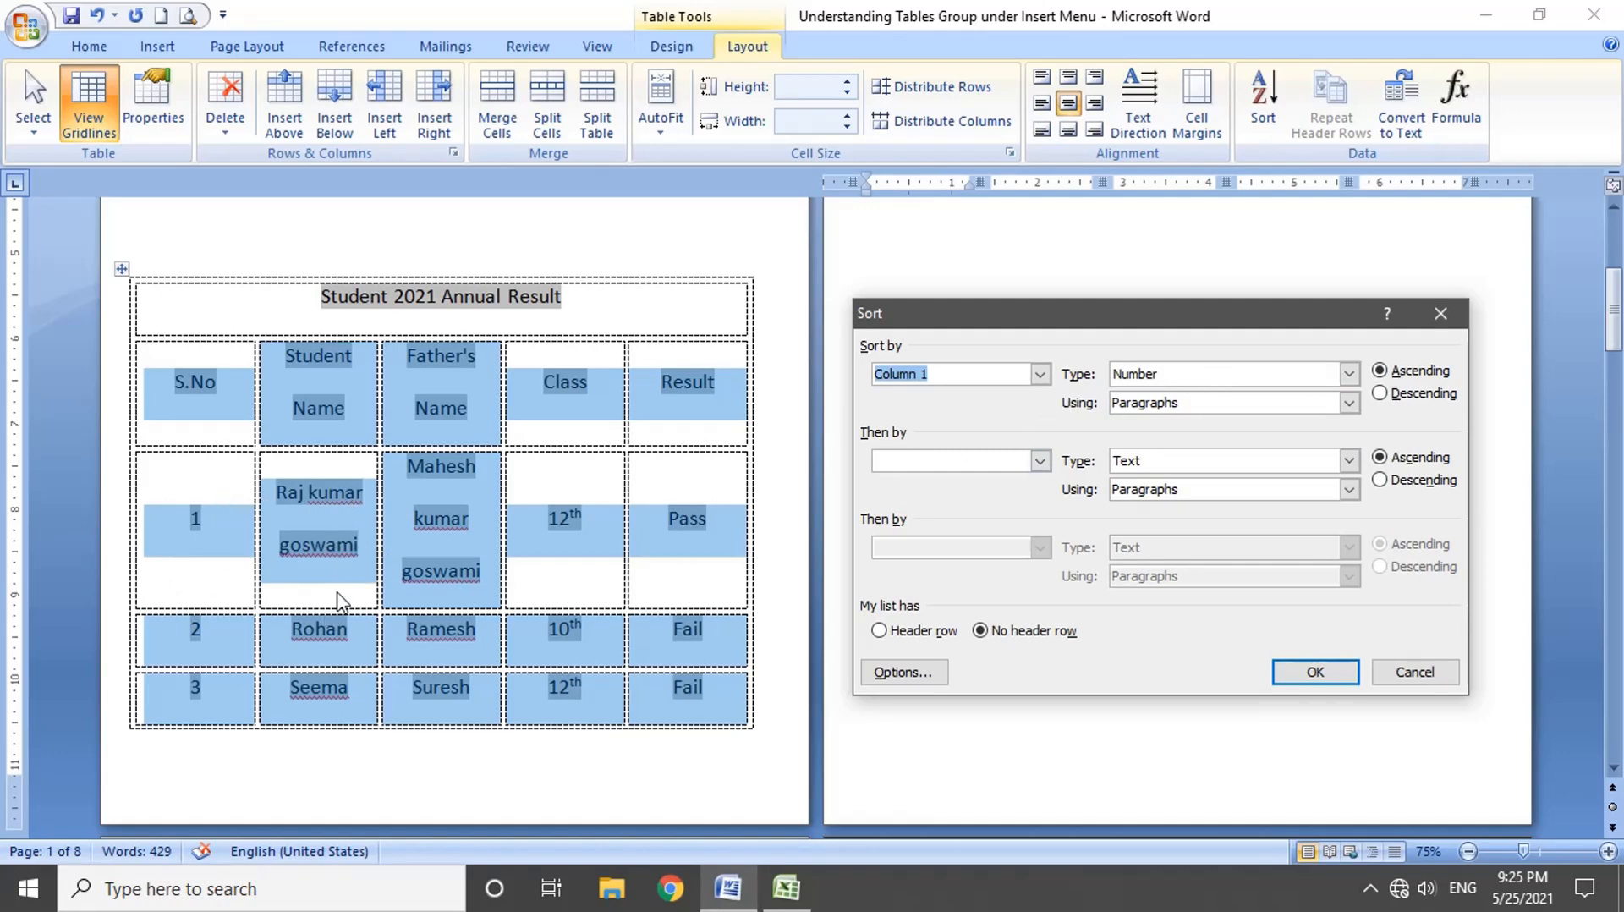
left_click(1188, 374)
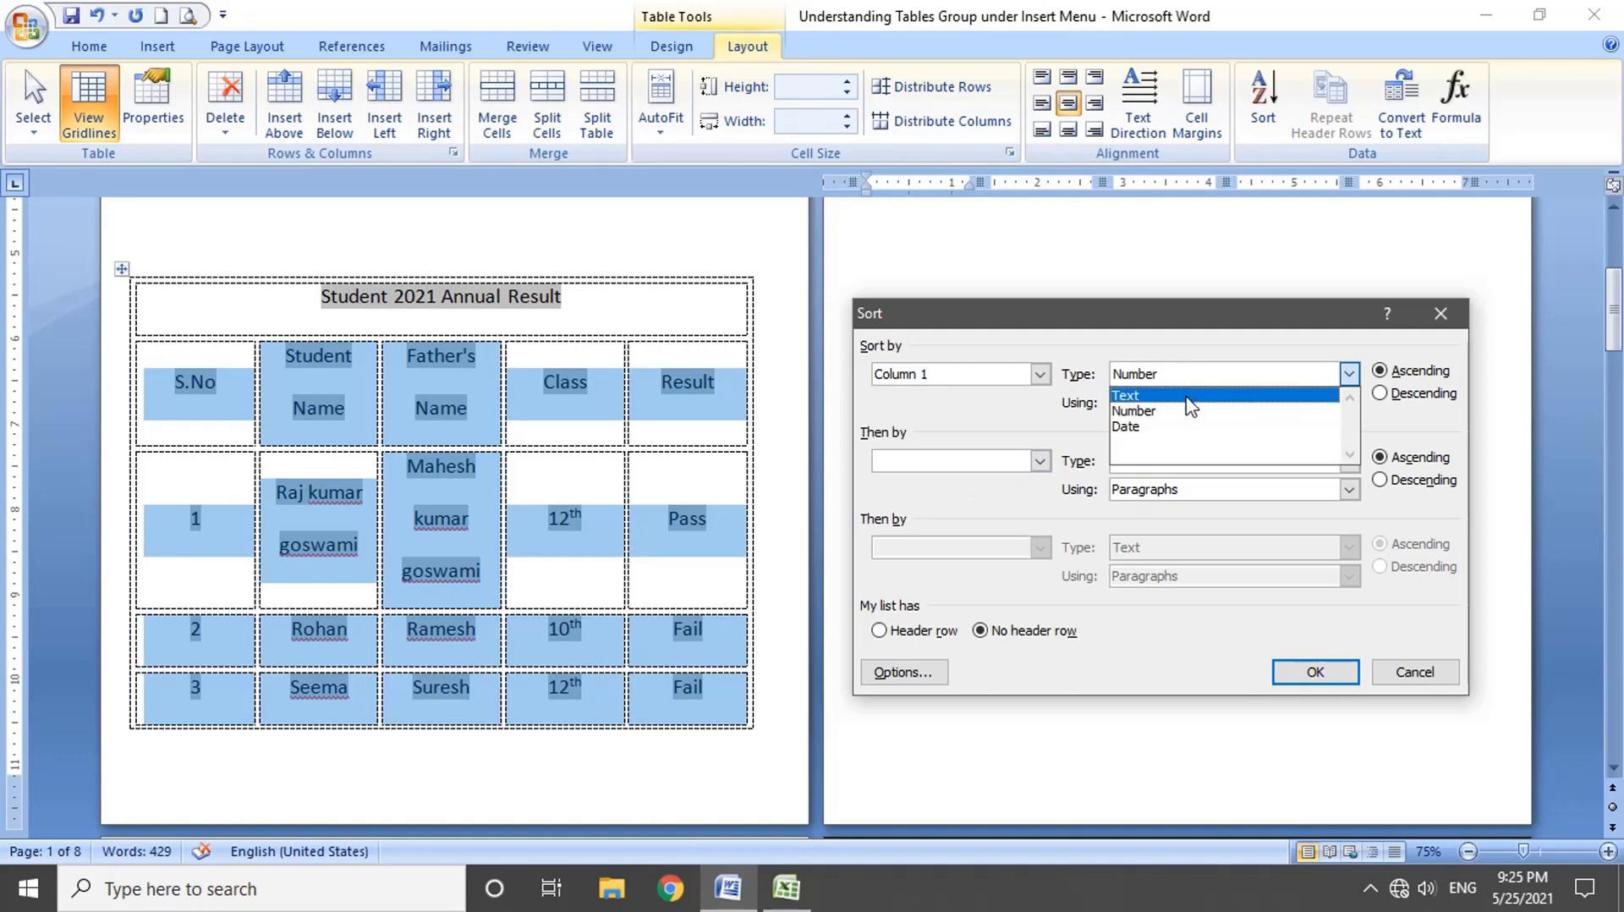
left_click(1188, 404)
left_click(1188, 374)
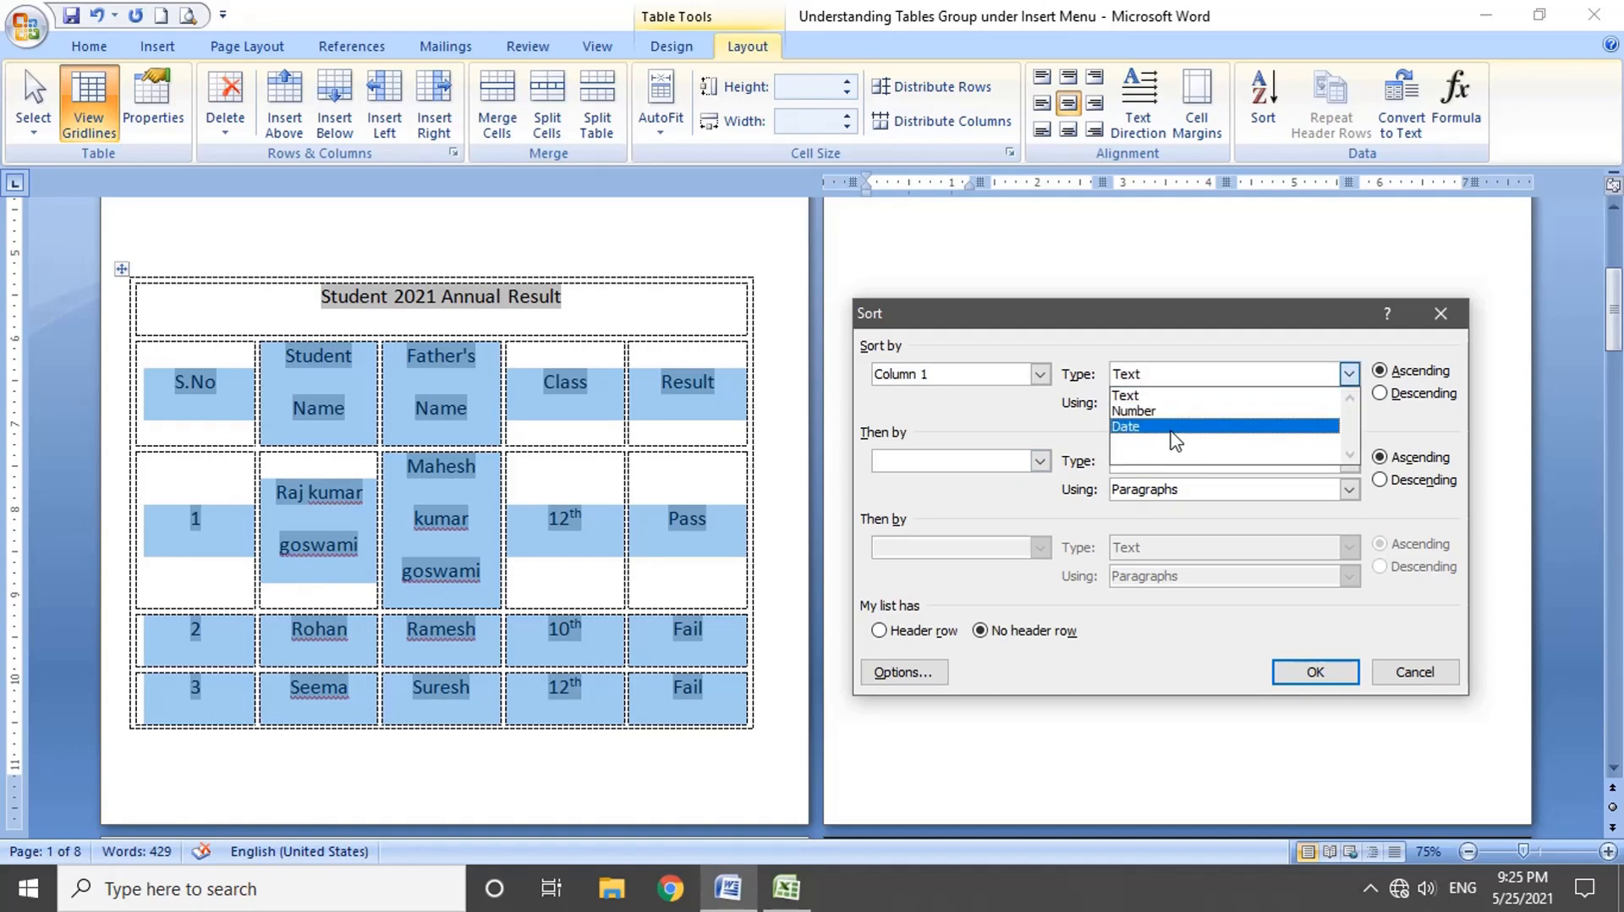
left_click(1171, 395)
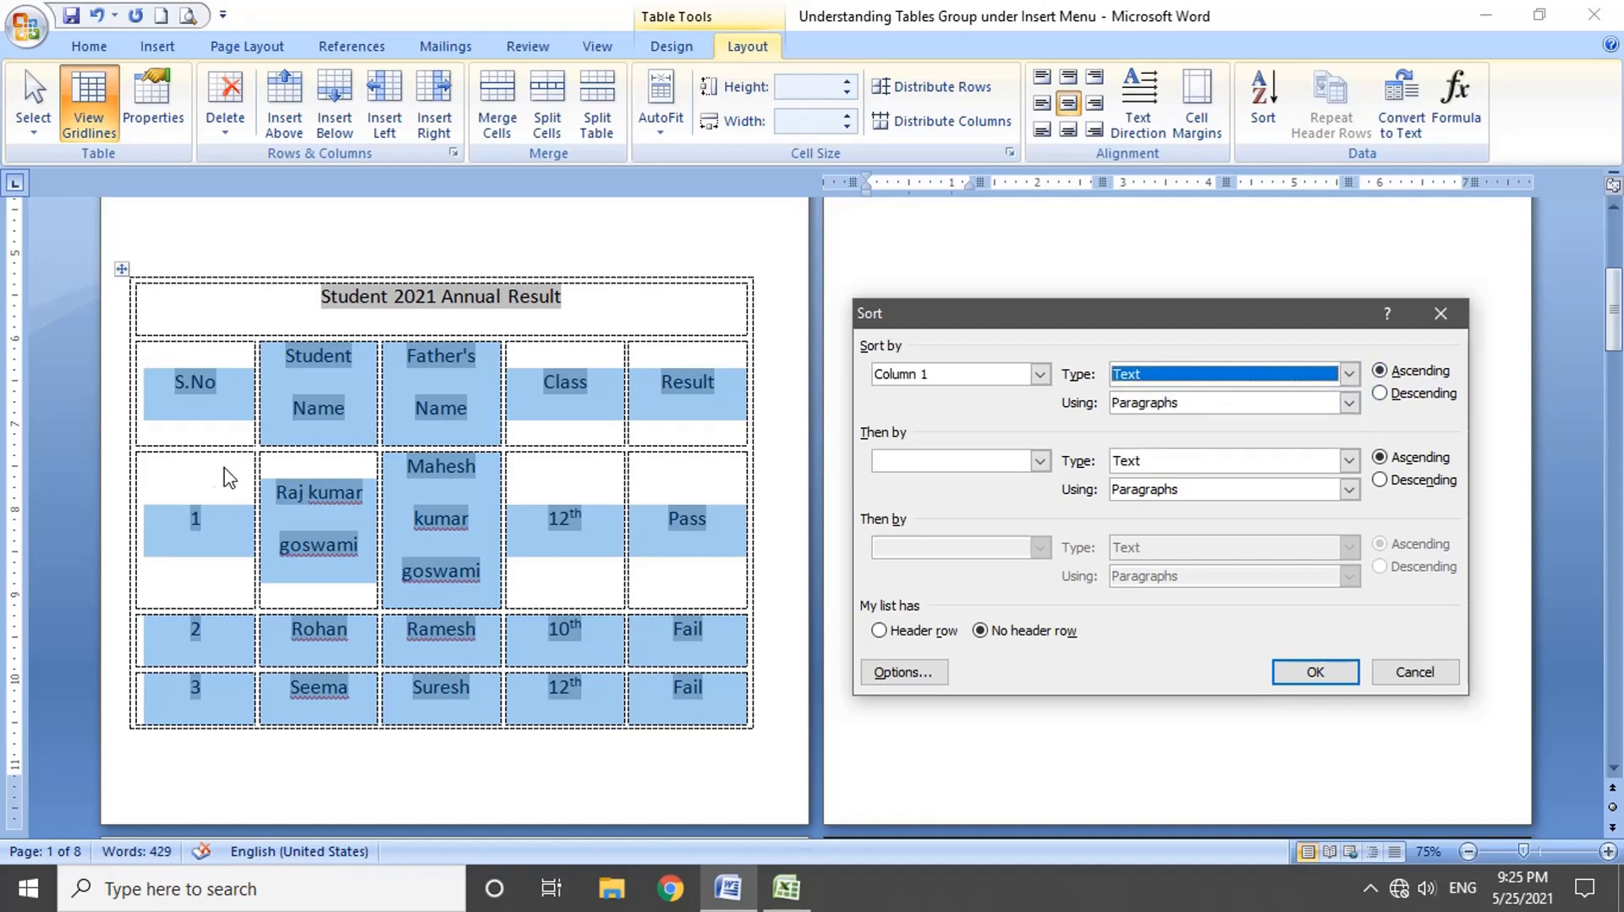
left_click(1402, 395)
left_click(1315, 672)
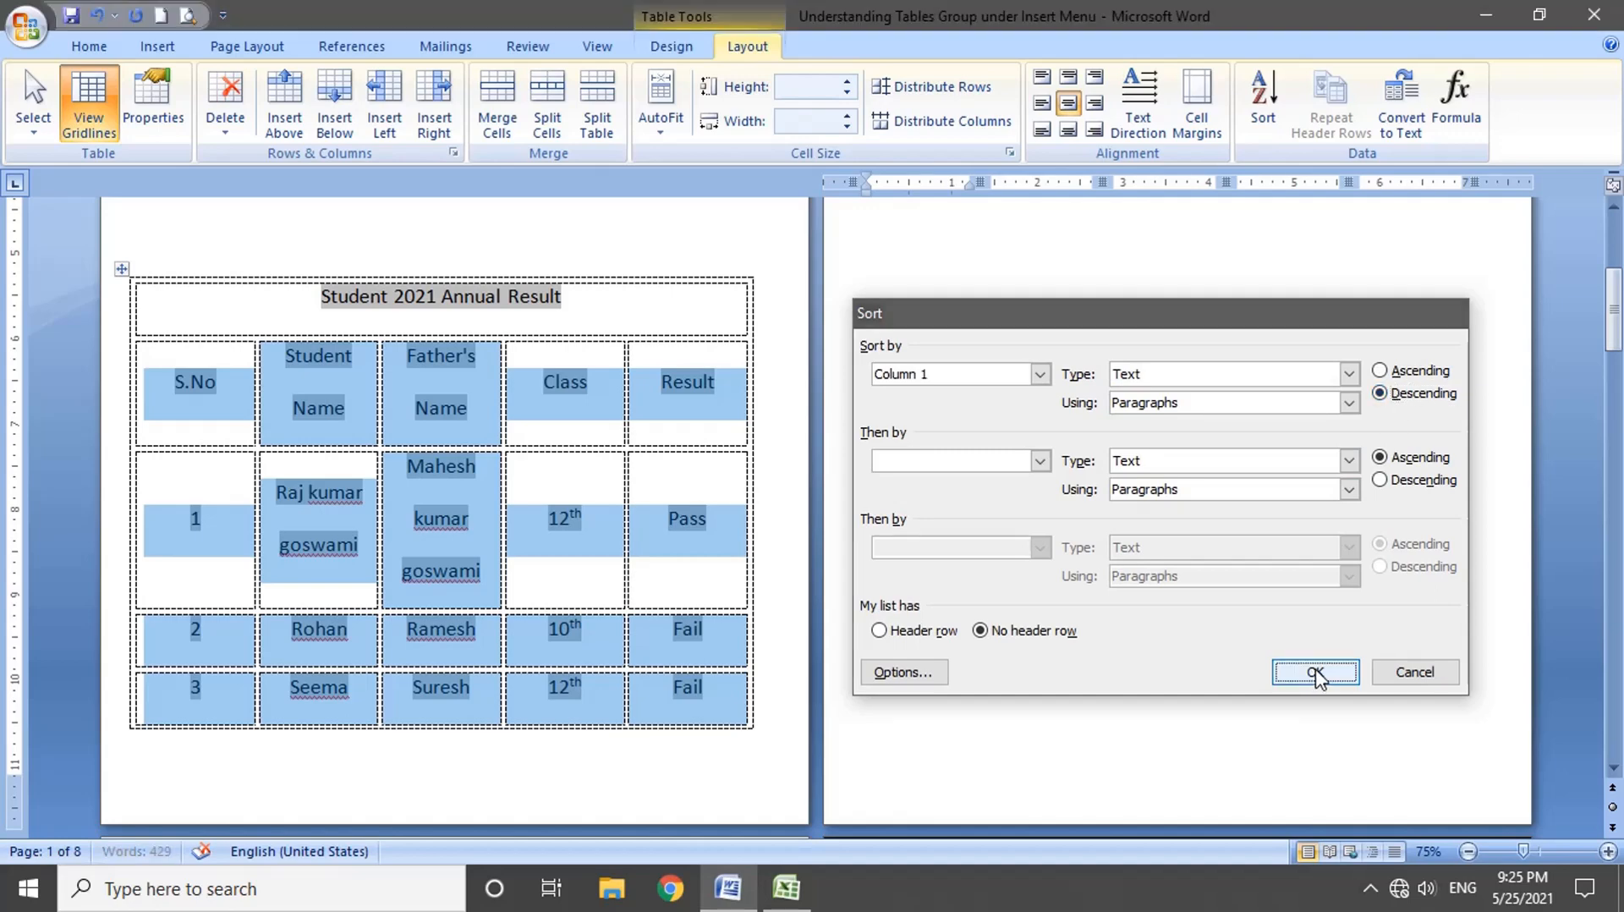
left_click(166, 507)
left_click(192, 595)
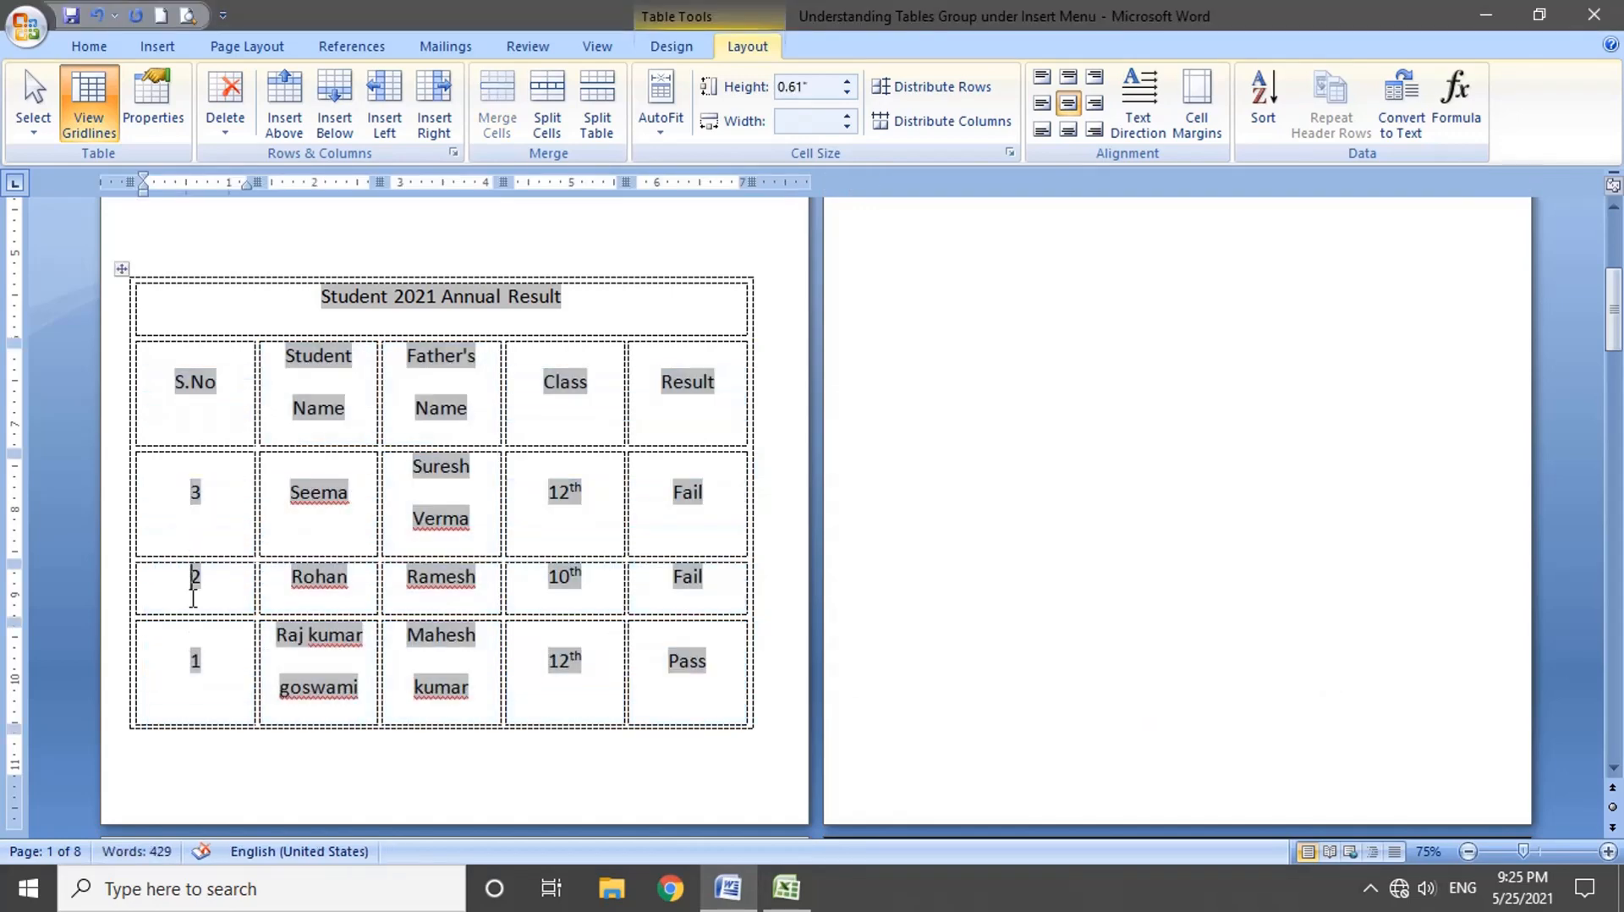
Add Column 2 and Column 3 as further sort keys, keeping the second key's type as Text.
left_click(195, 680)
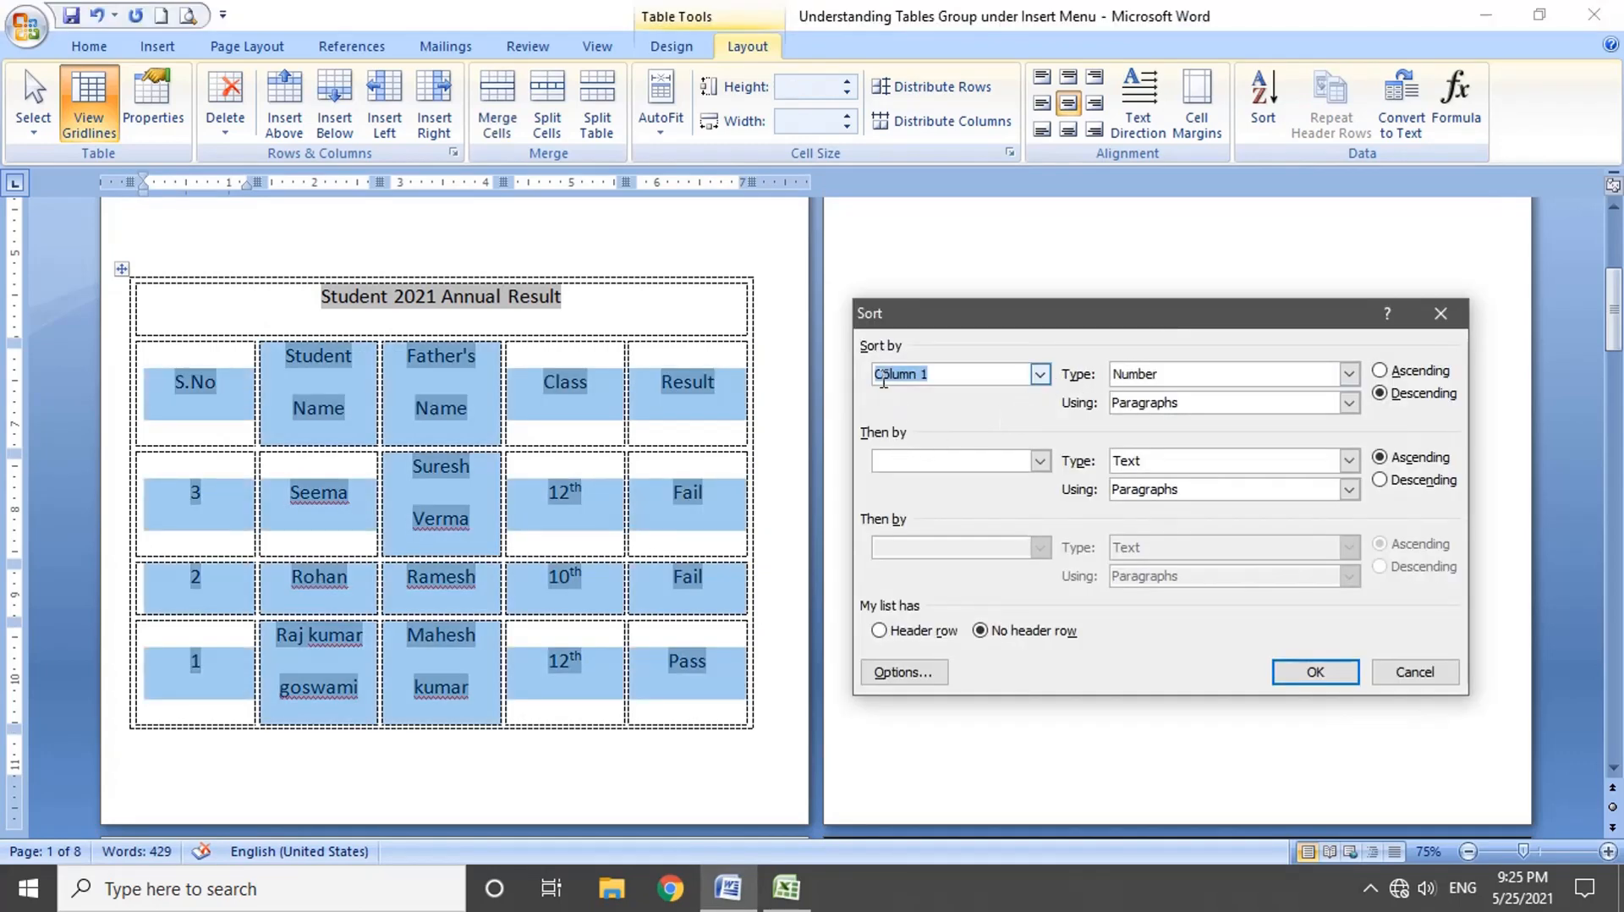
left_click(901, 461)
left_click(1040, 461)
left_click(932, 517)
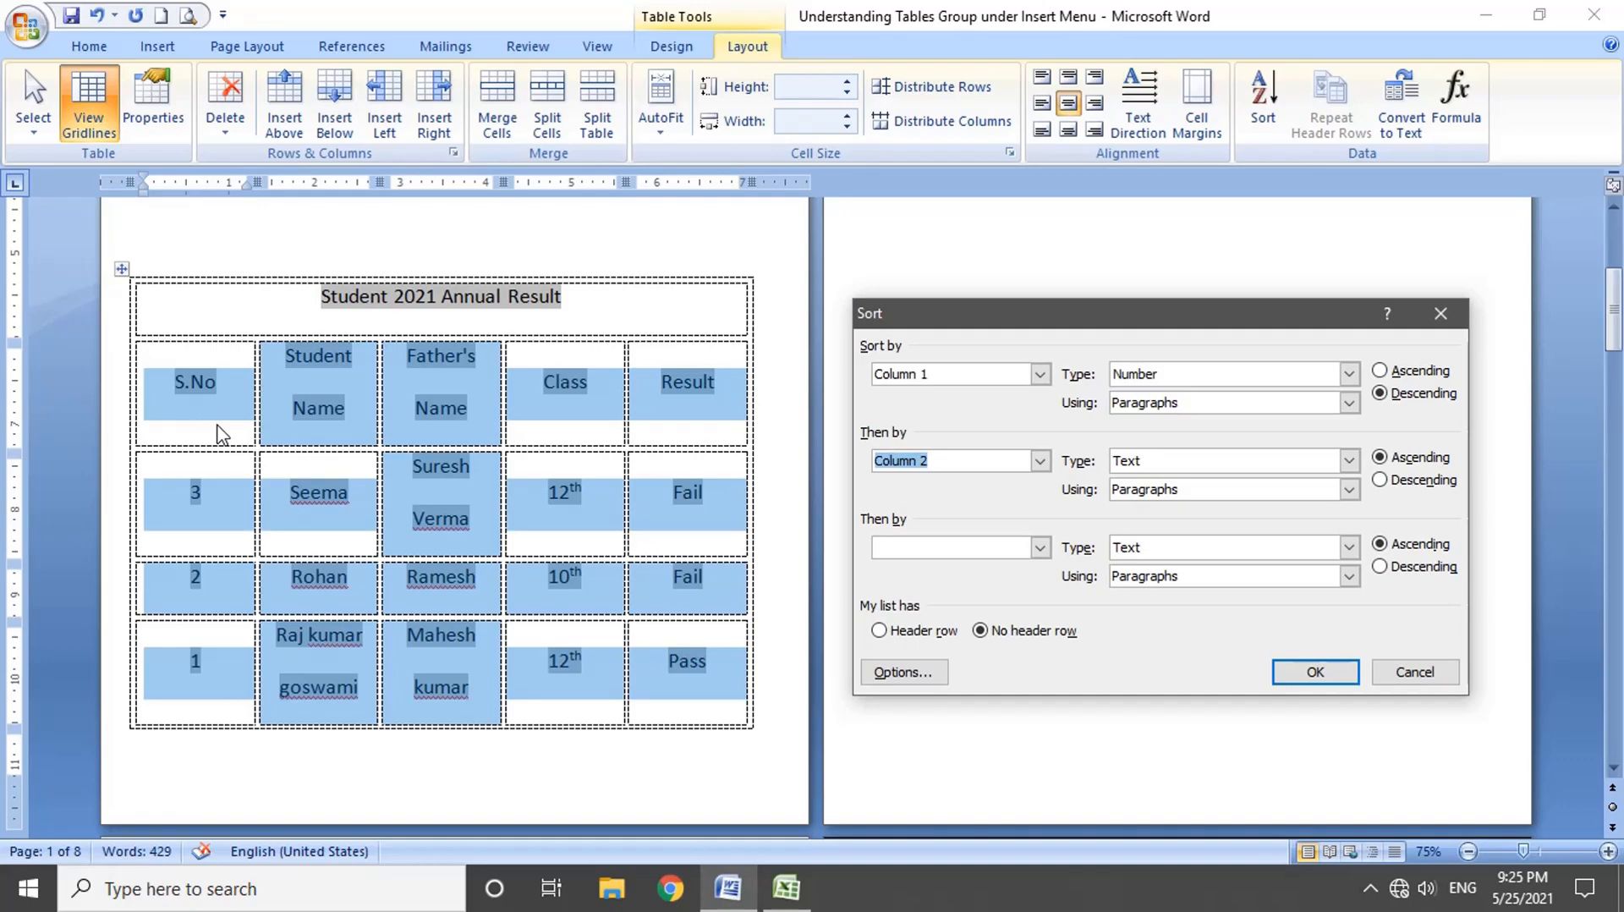
left_click(1039, 547)
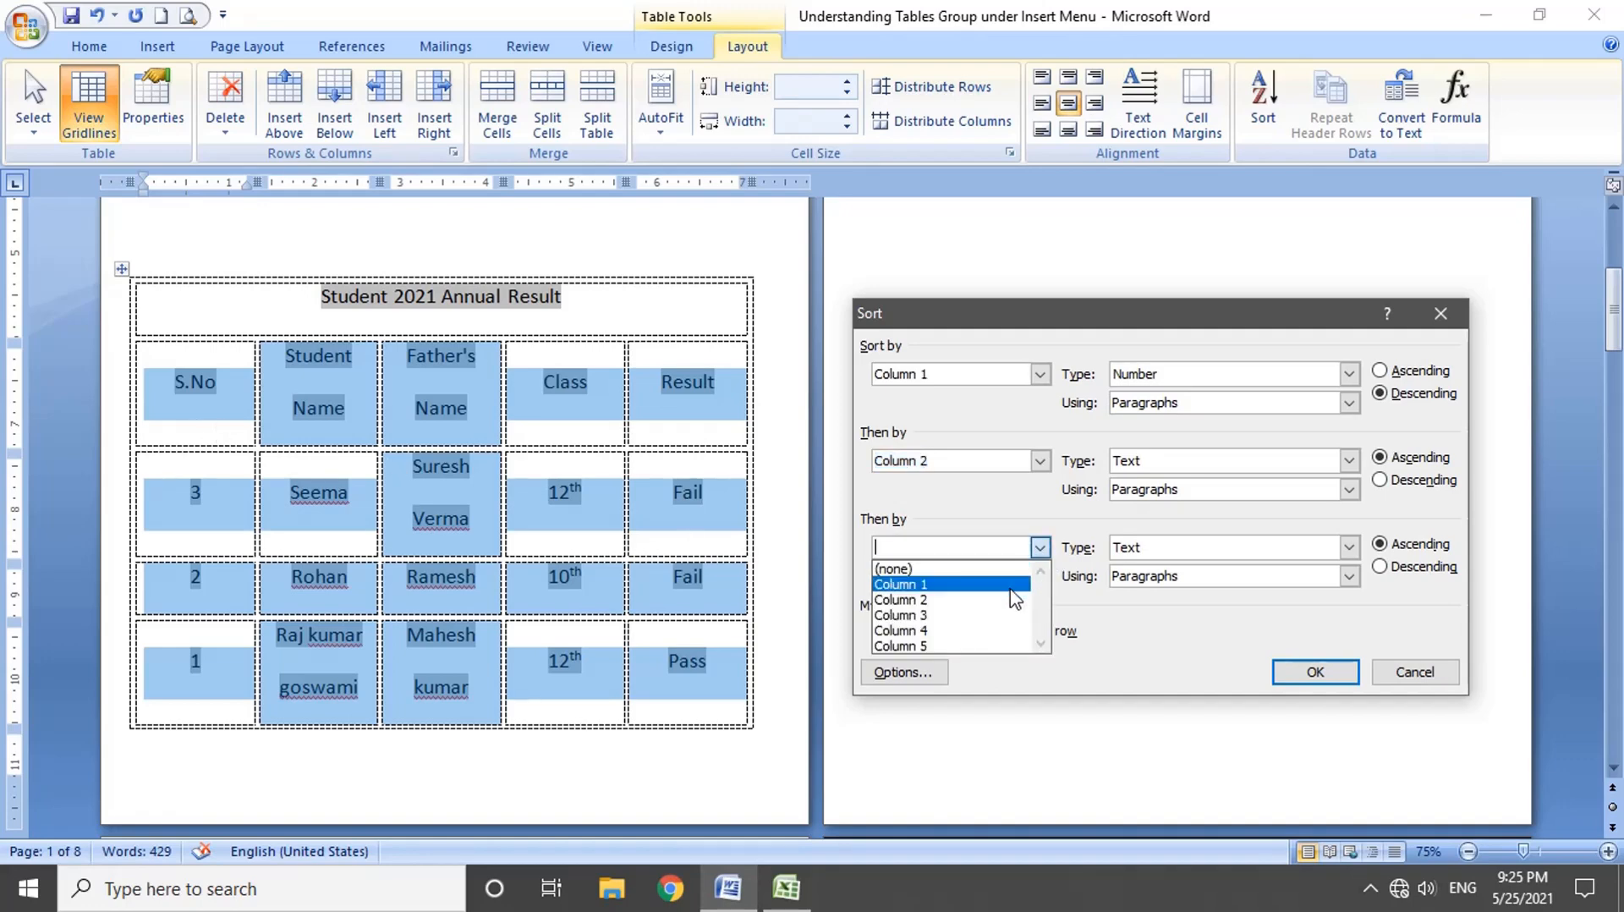
left_click(1001, 614)
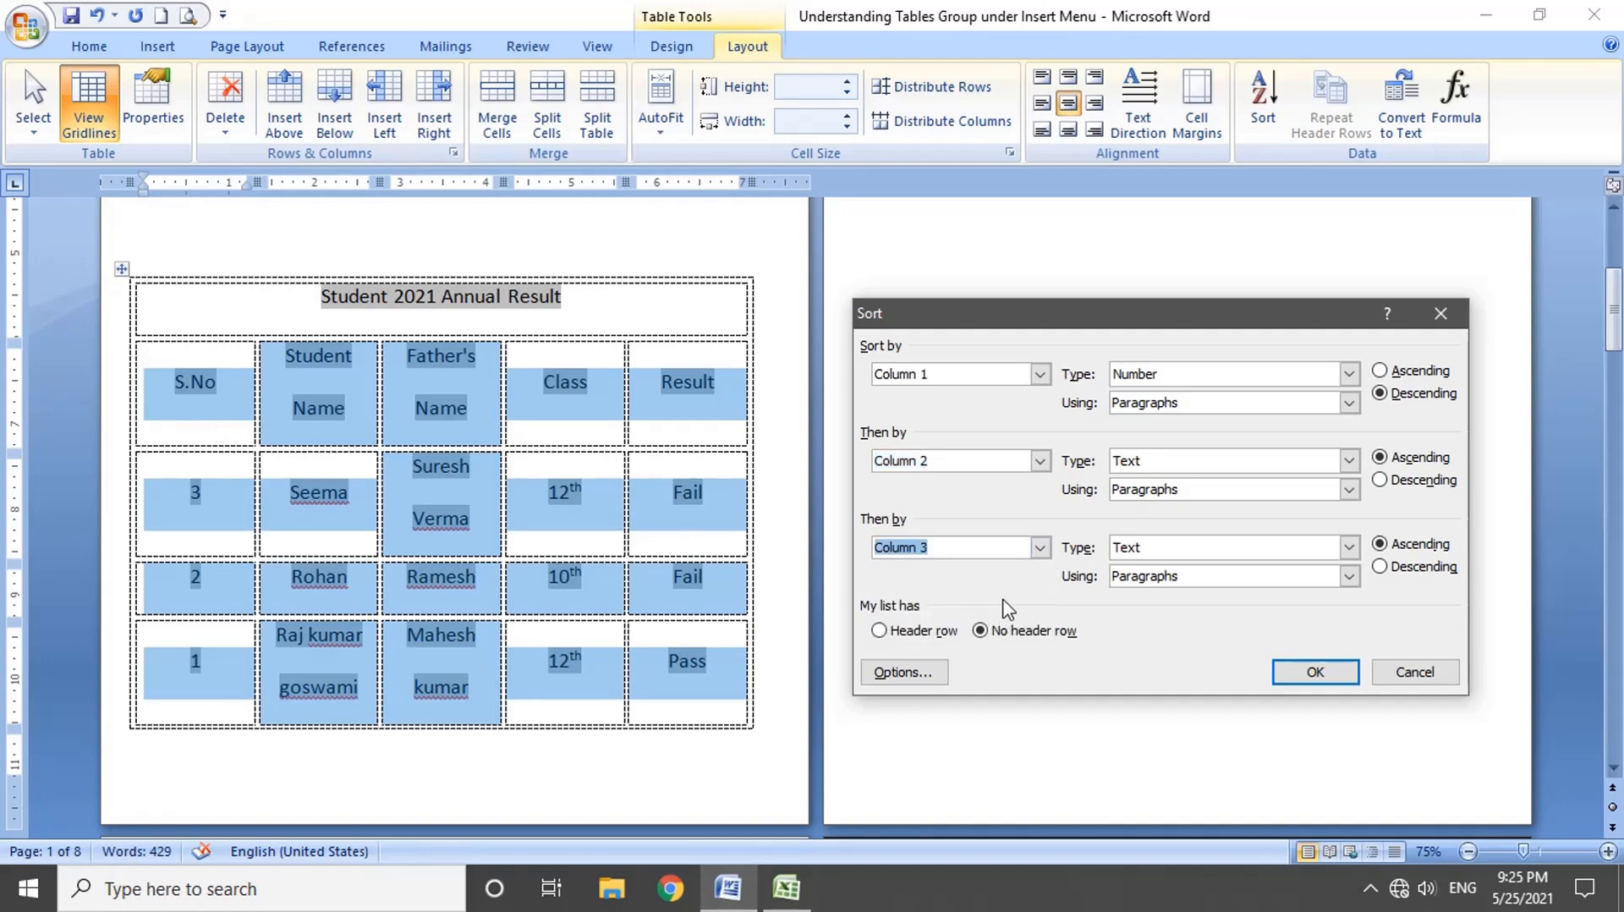
left_click(1158, 463)
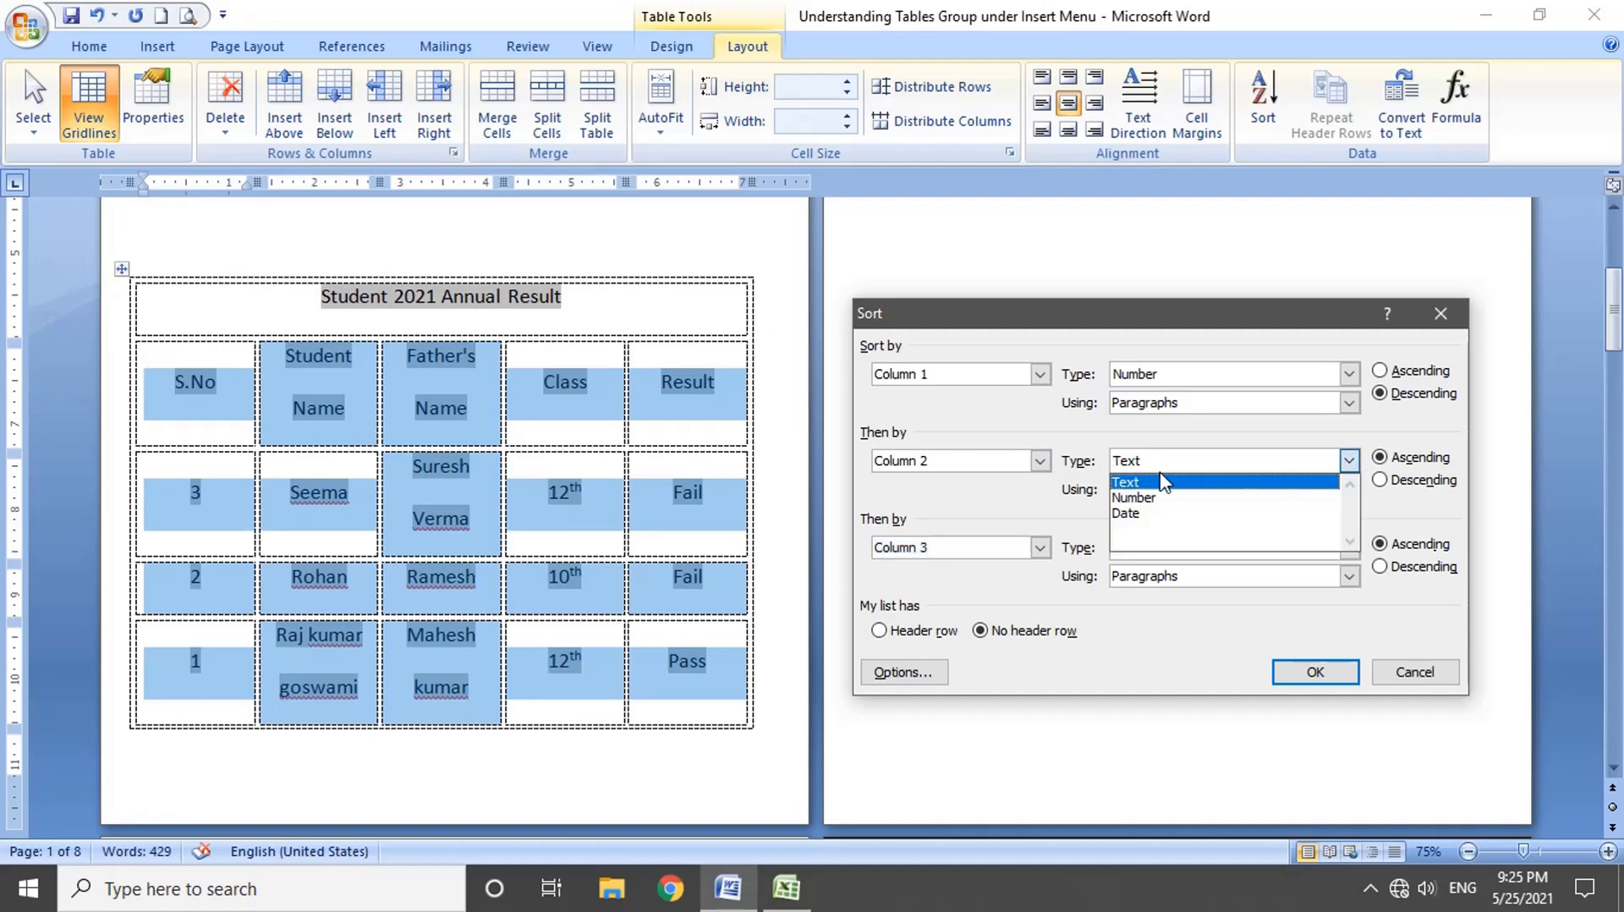
left_click(1160, 482)
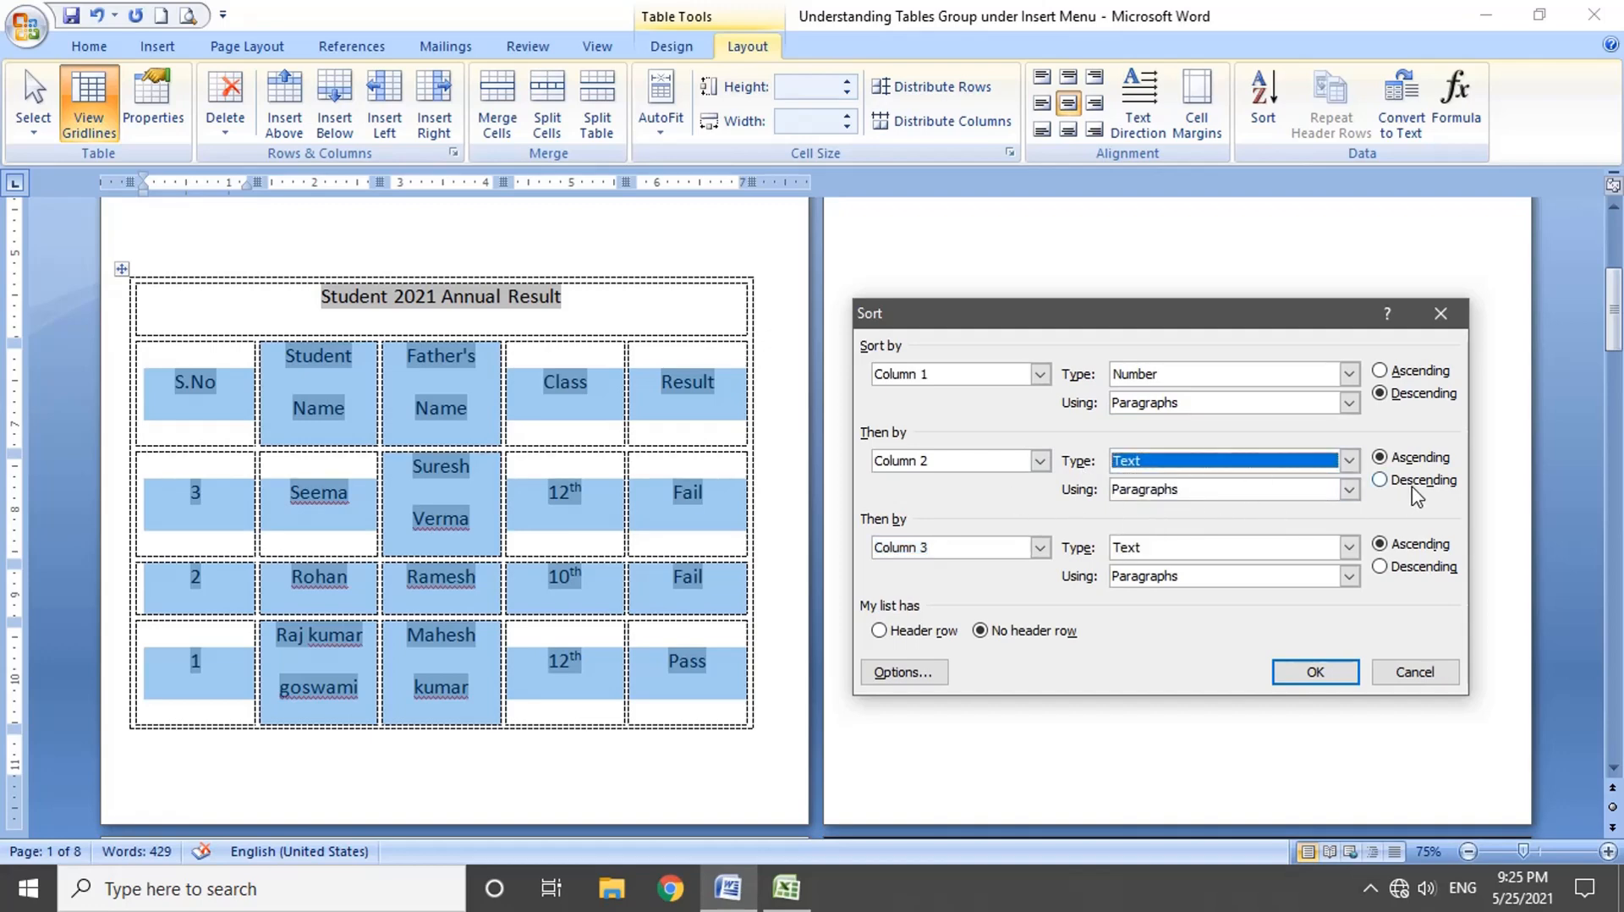
Set the primary key back to ascending, make Column 4 (Text) the third key, and apply the sort.
left_click(1380, 372)
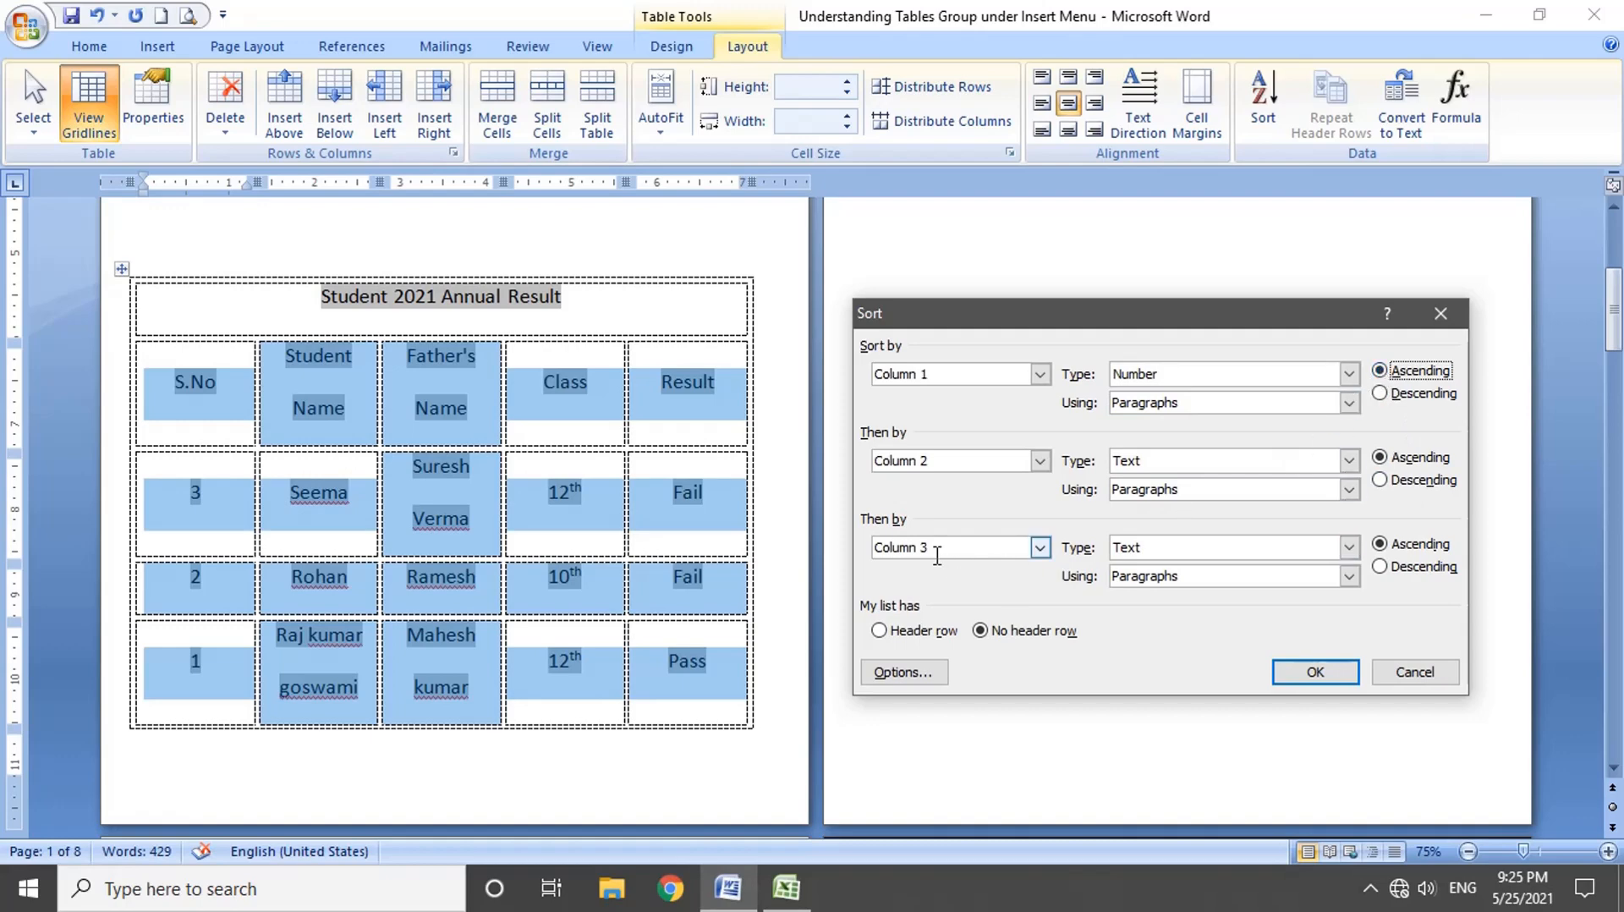
left_click(1040, 547)
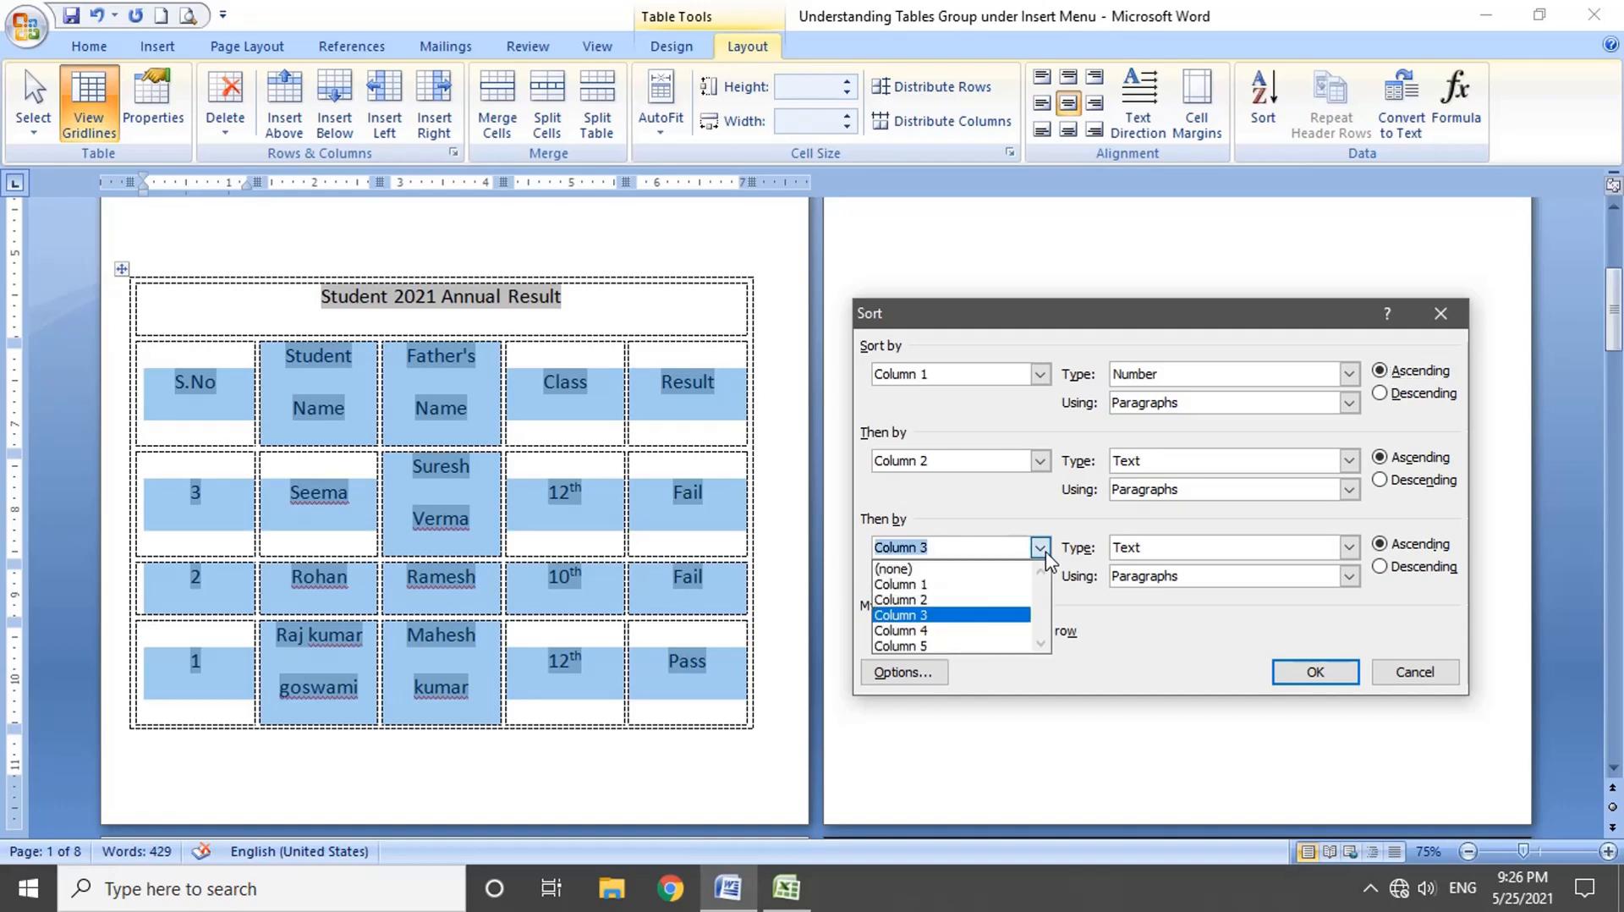
left_click(1021, 639)
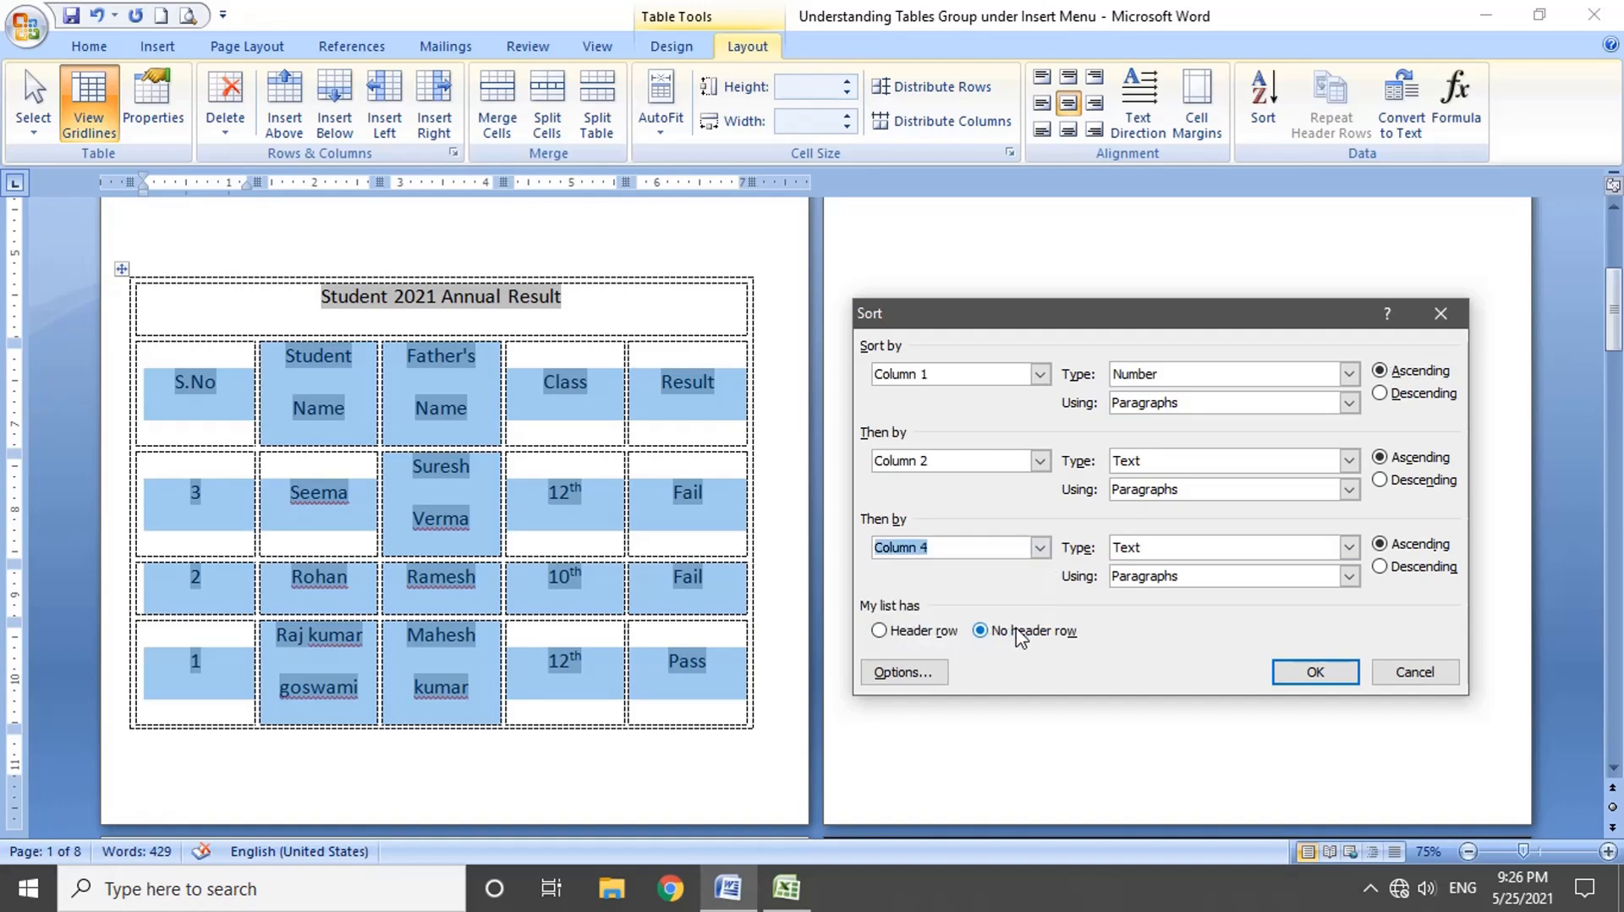
left_click(1349, 547)
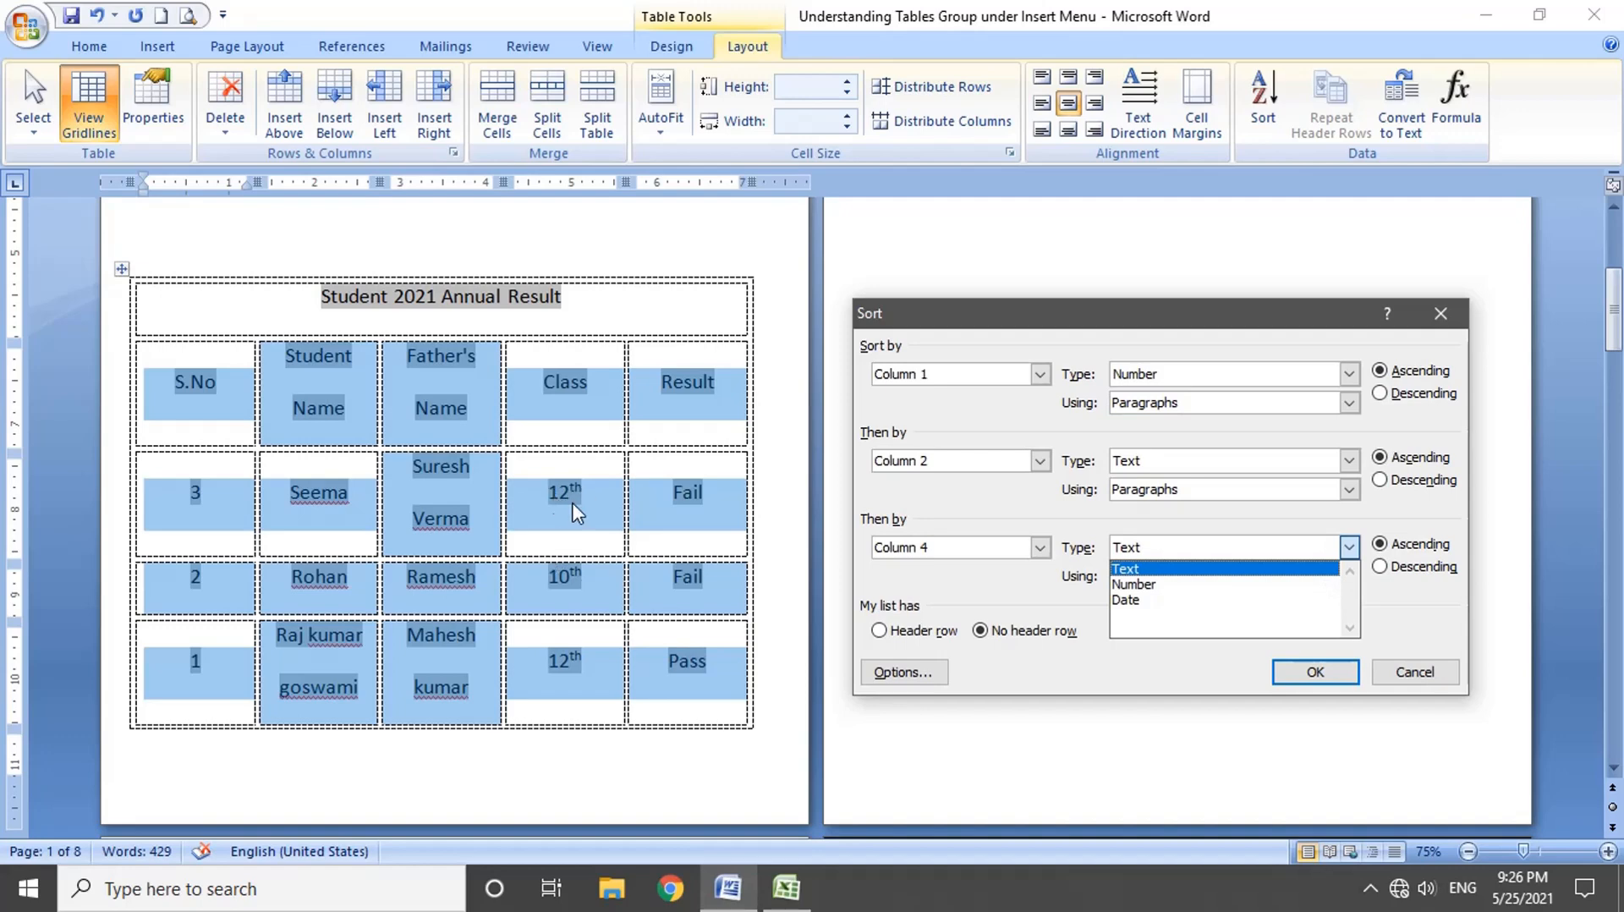
left_click(1124, 569)
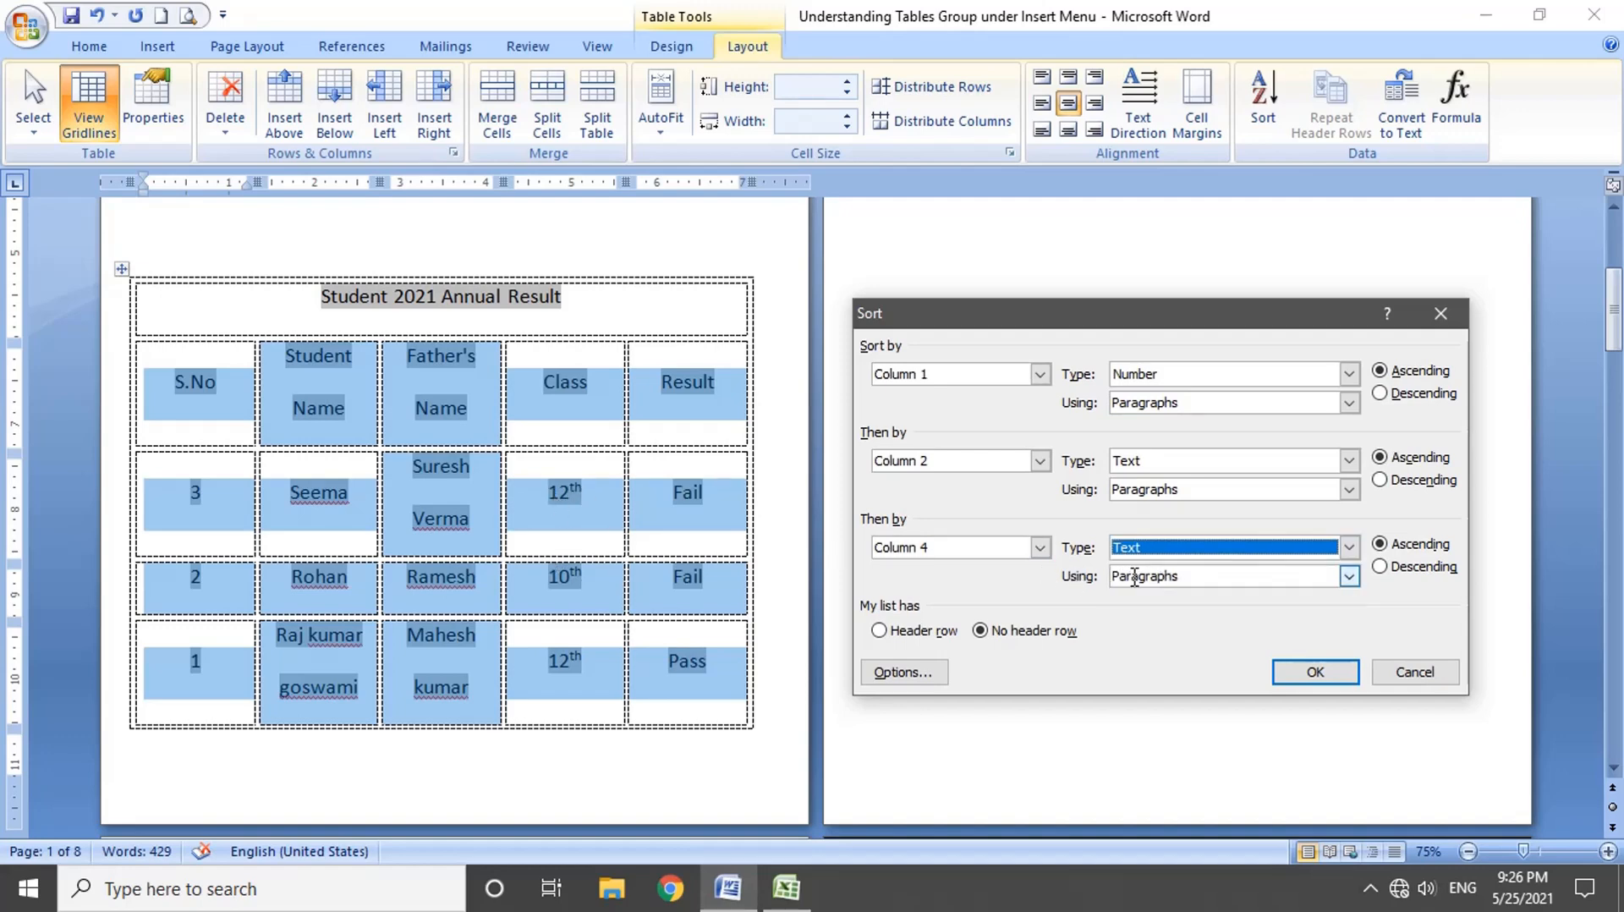
left_click(1316, 673)
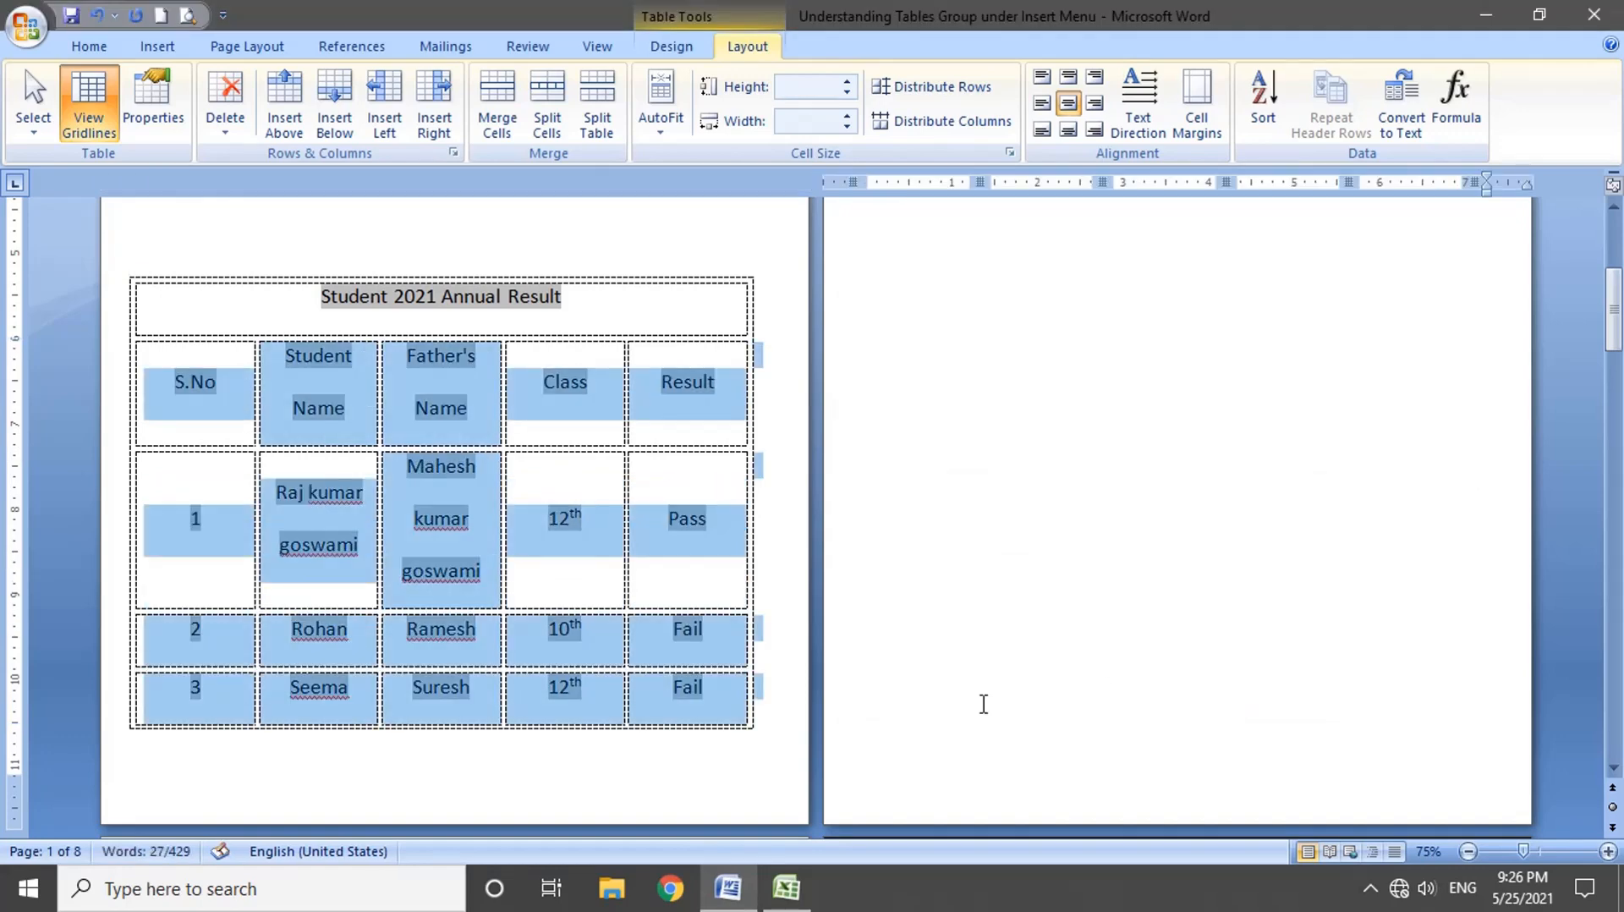
left_click_drag(203, 409, 237, 694)
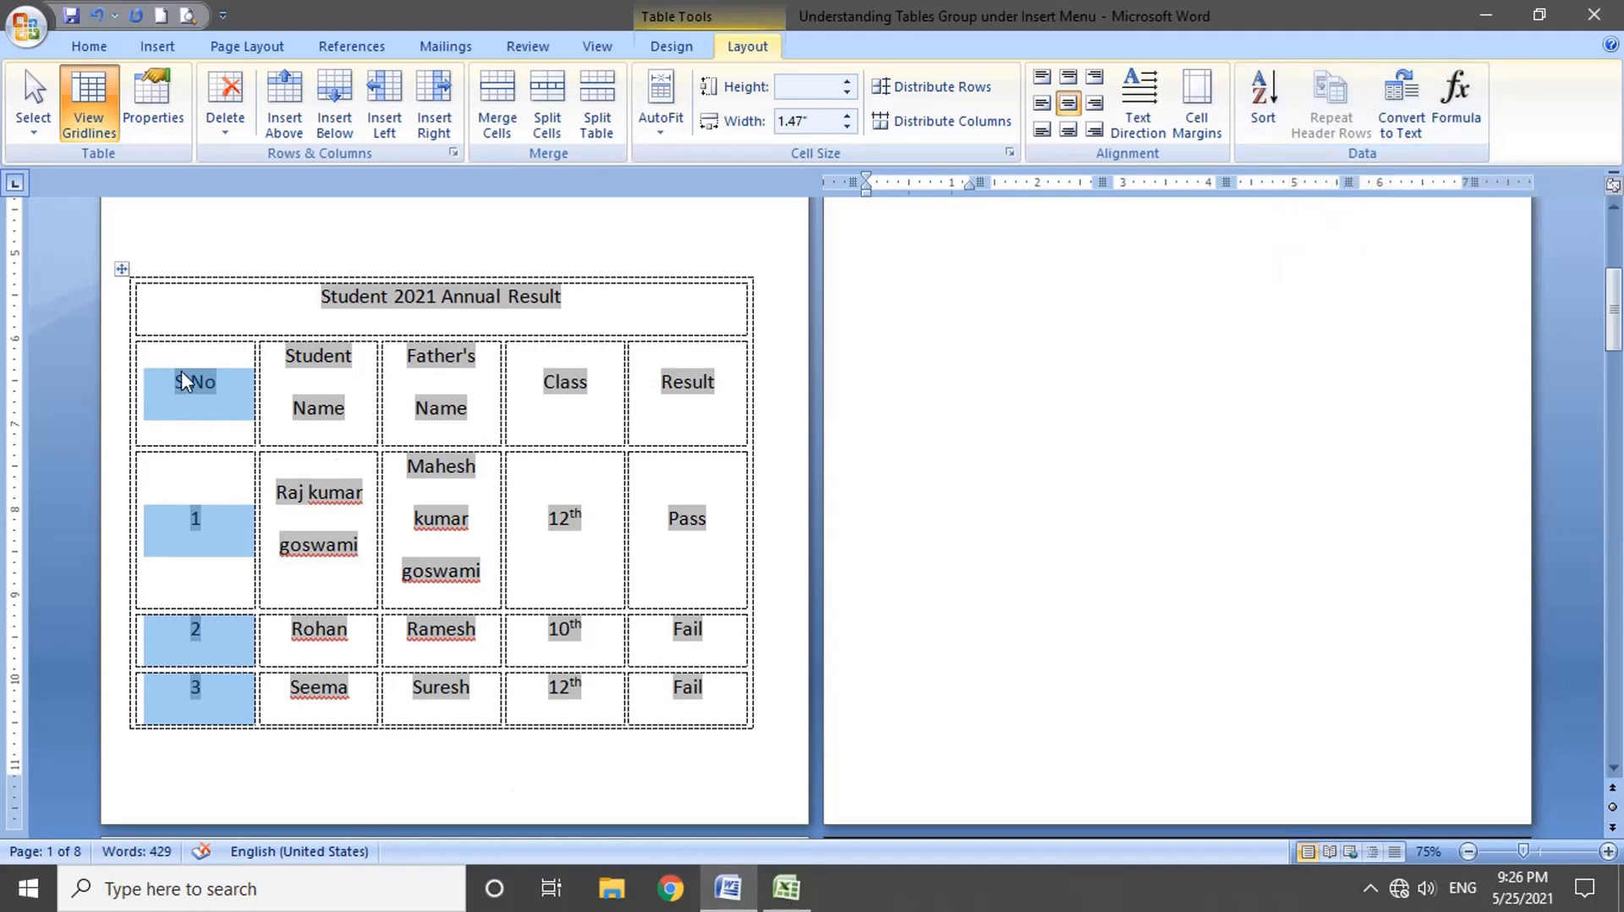
left_click_drag(181, 377, 674, 438)
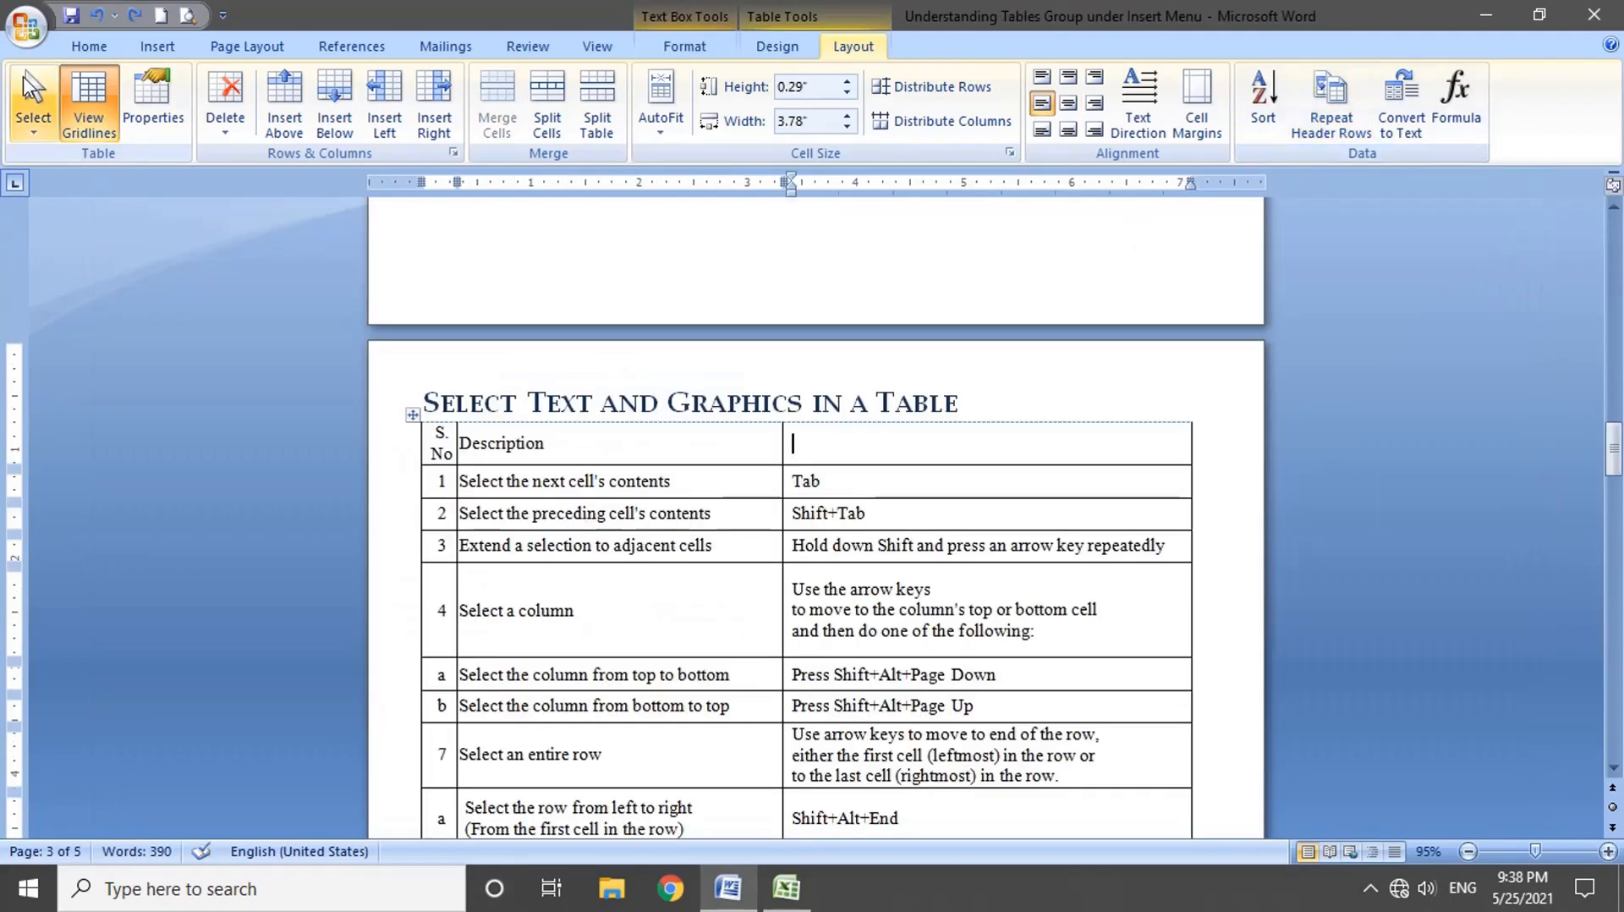
Create a new blank document.
left_click(26, 30)
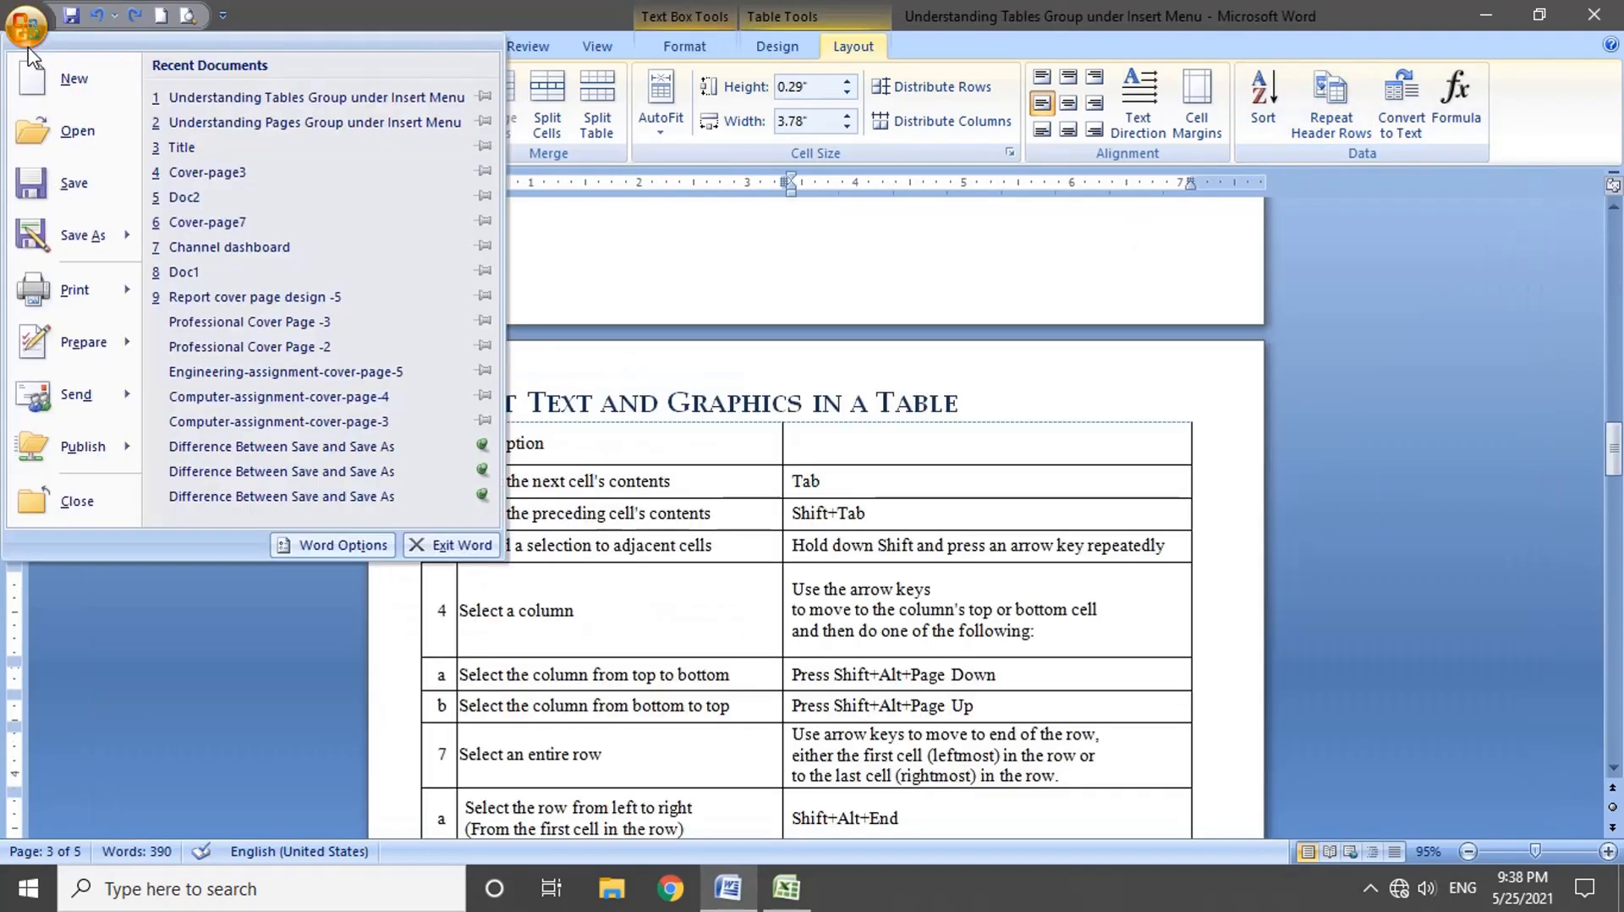
left_click(61, 80)
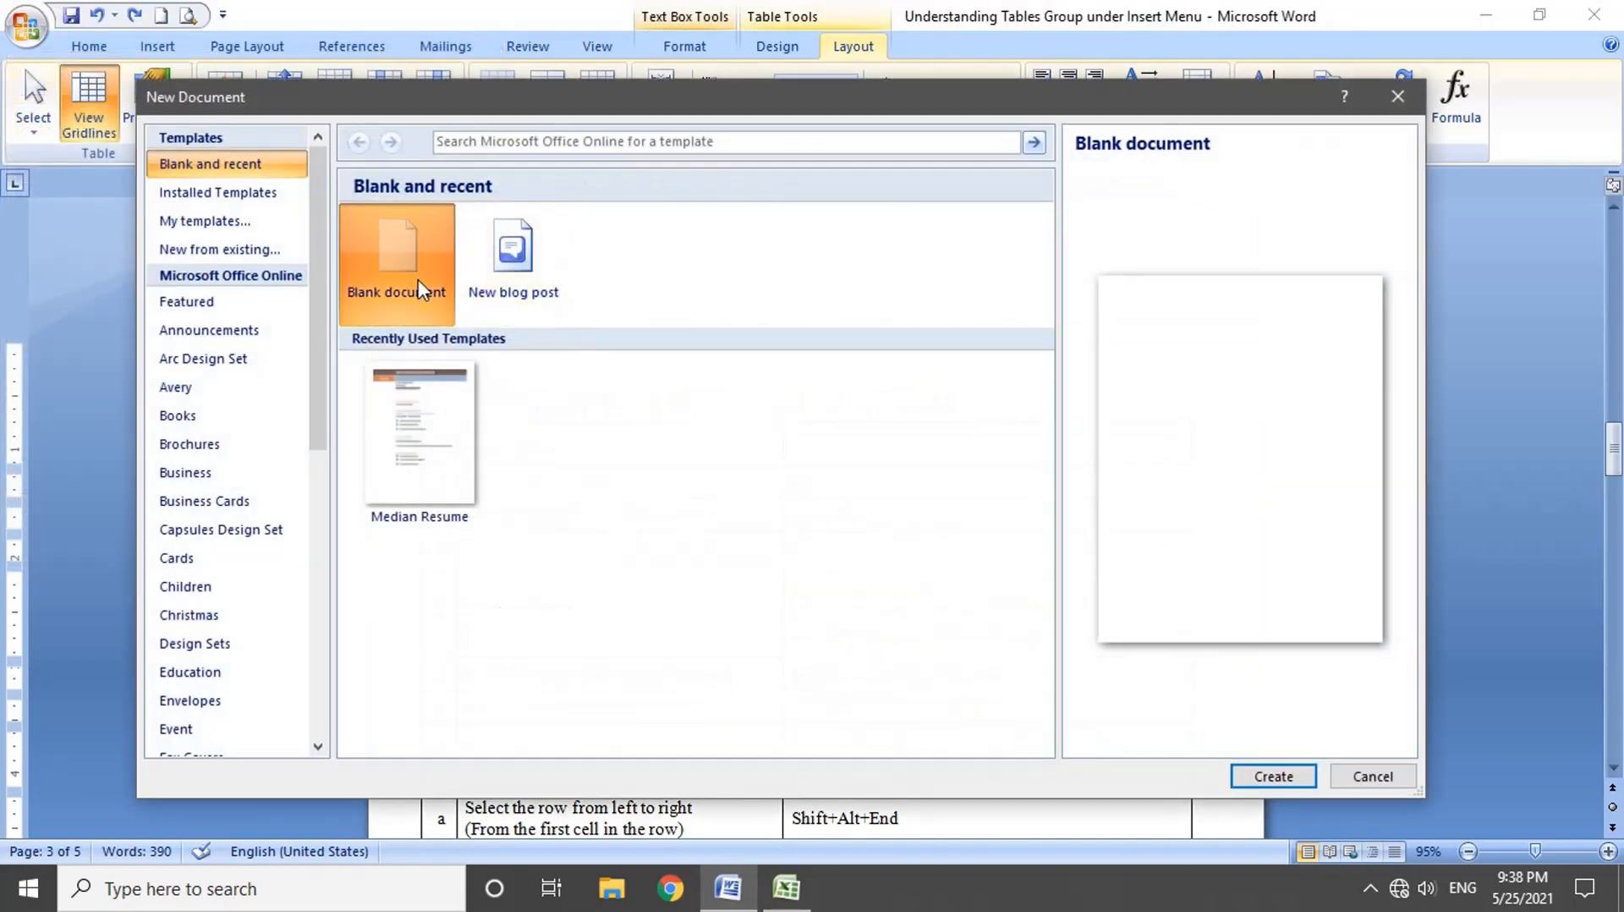
double_click(418, 279)
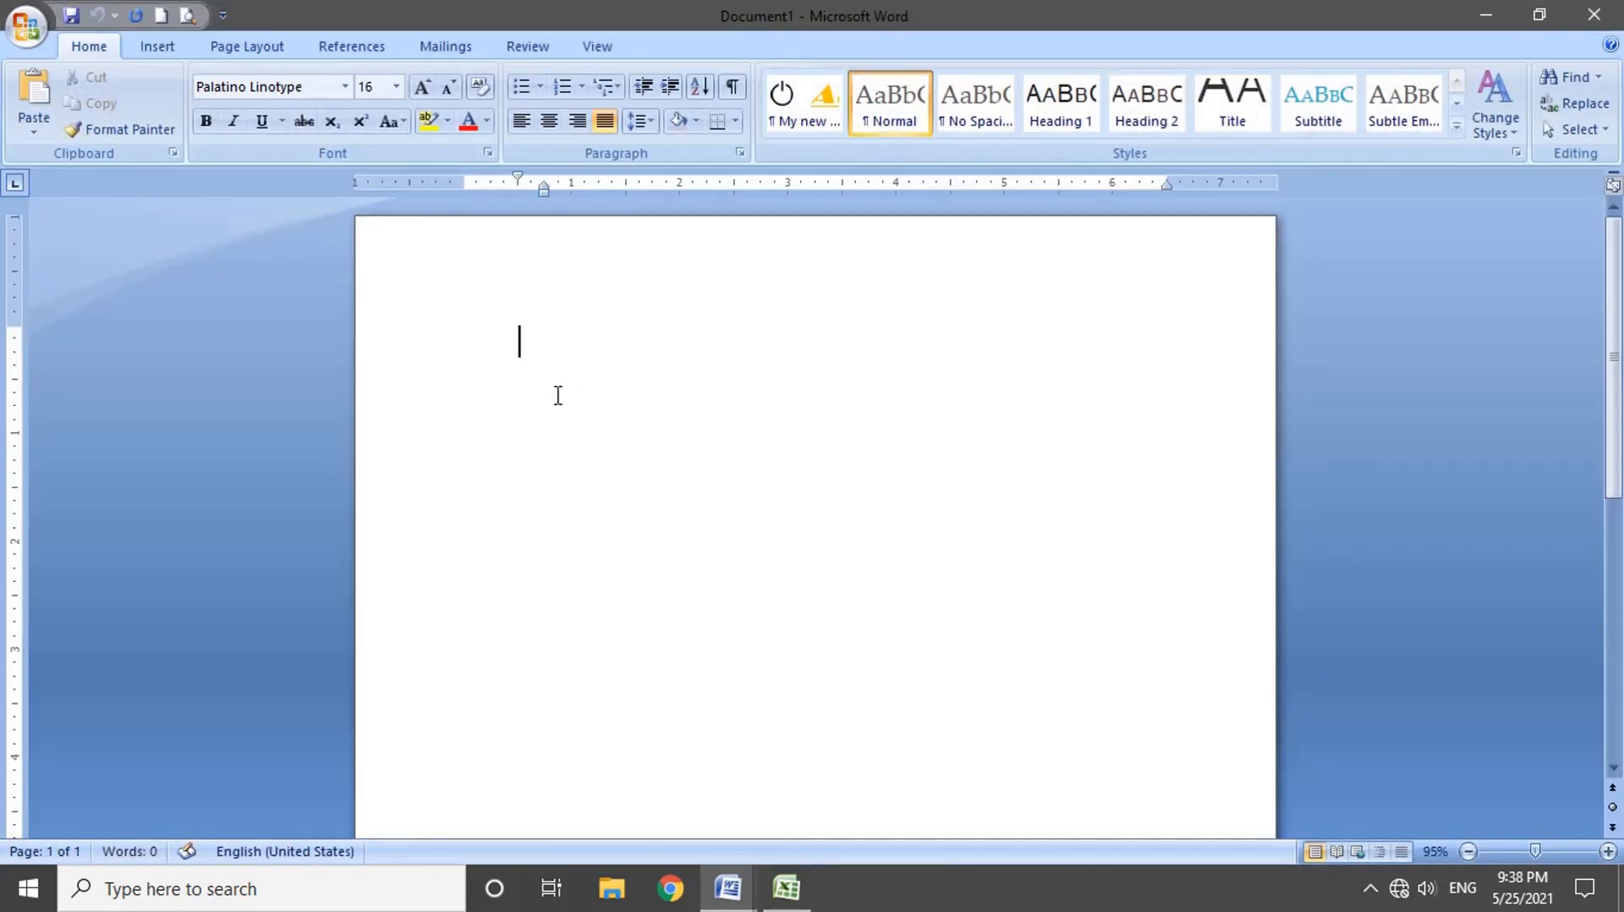
Insert a table with 5 columns and 150 rows.
left_click(172, 51)
left_click(196, 103)
left_click(241, 359)
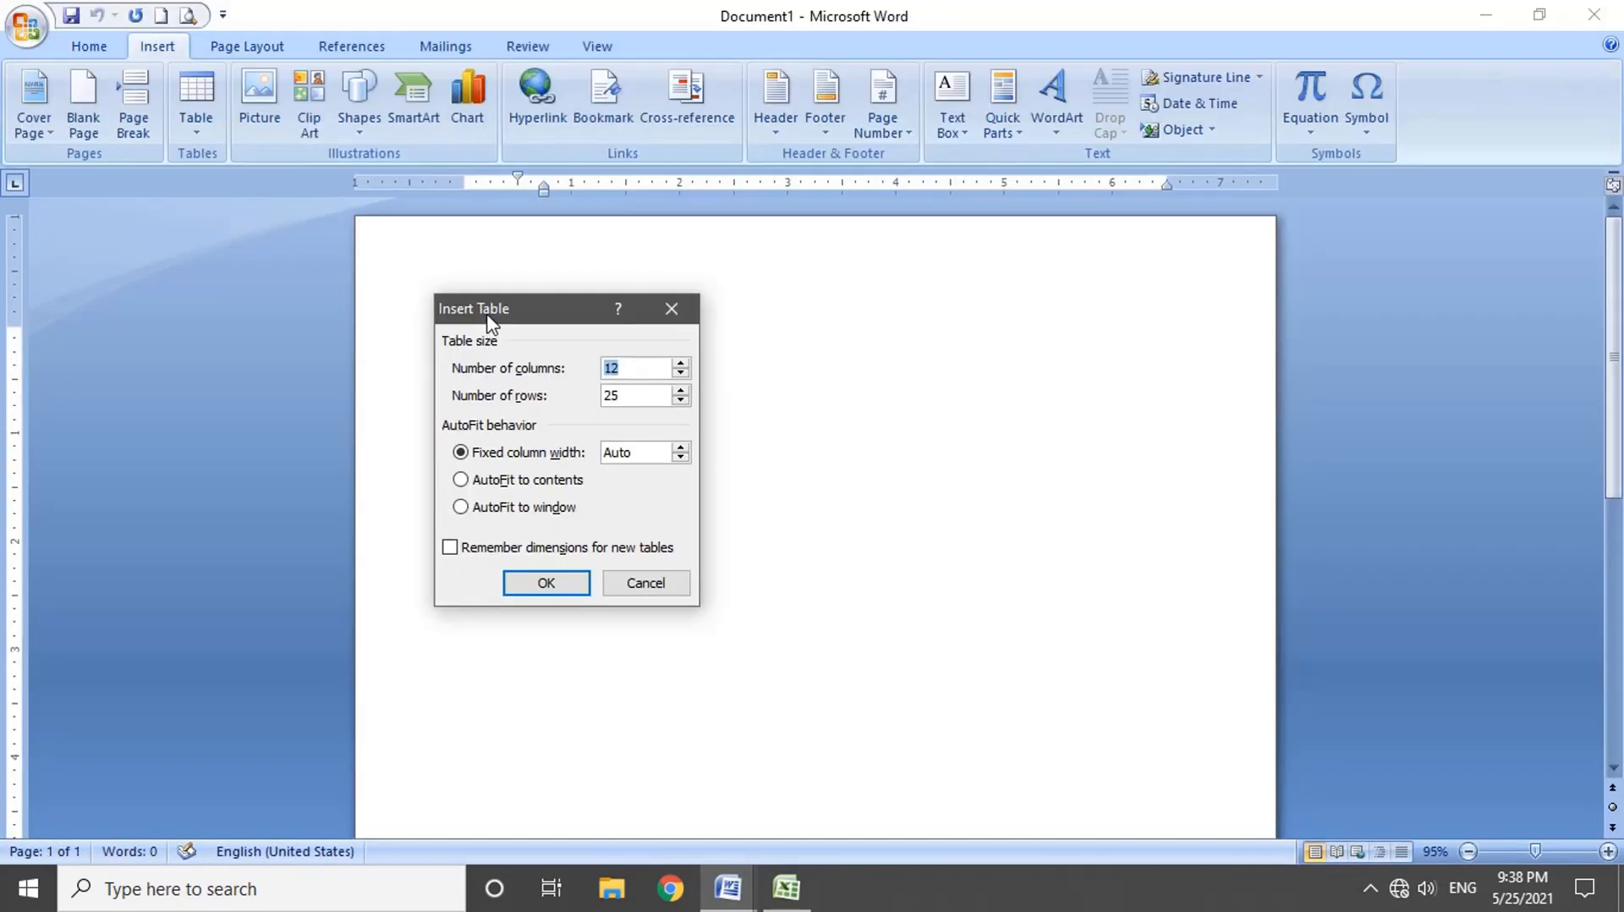
left_click_drag(488, 324, 805, 322)
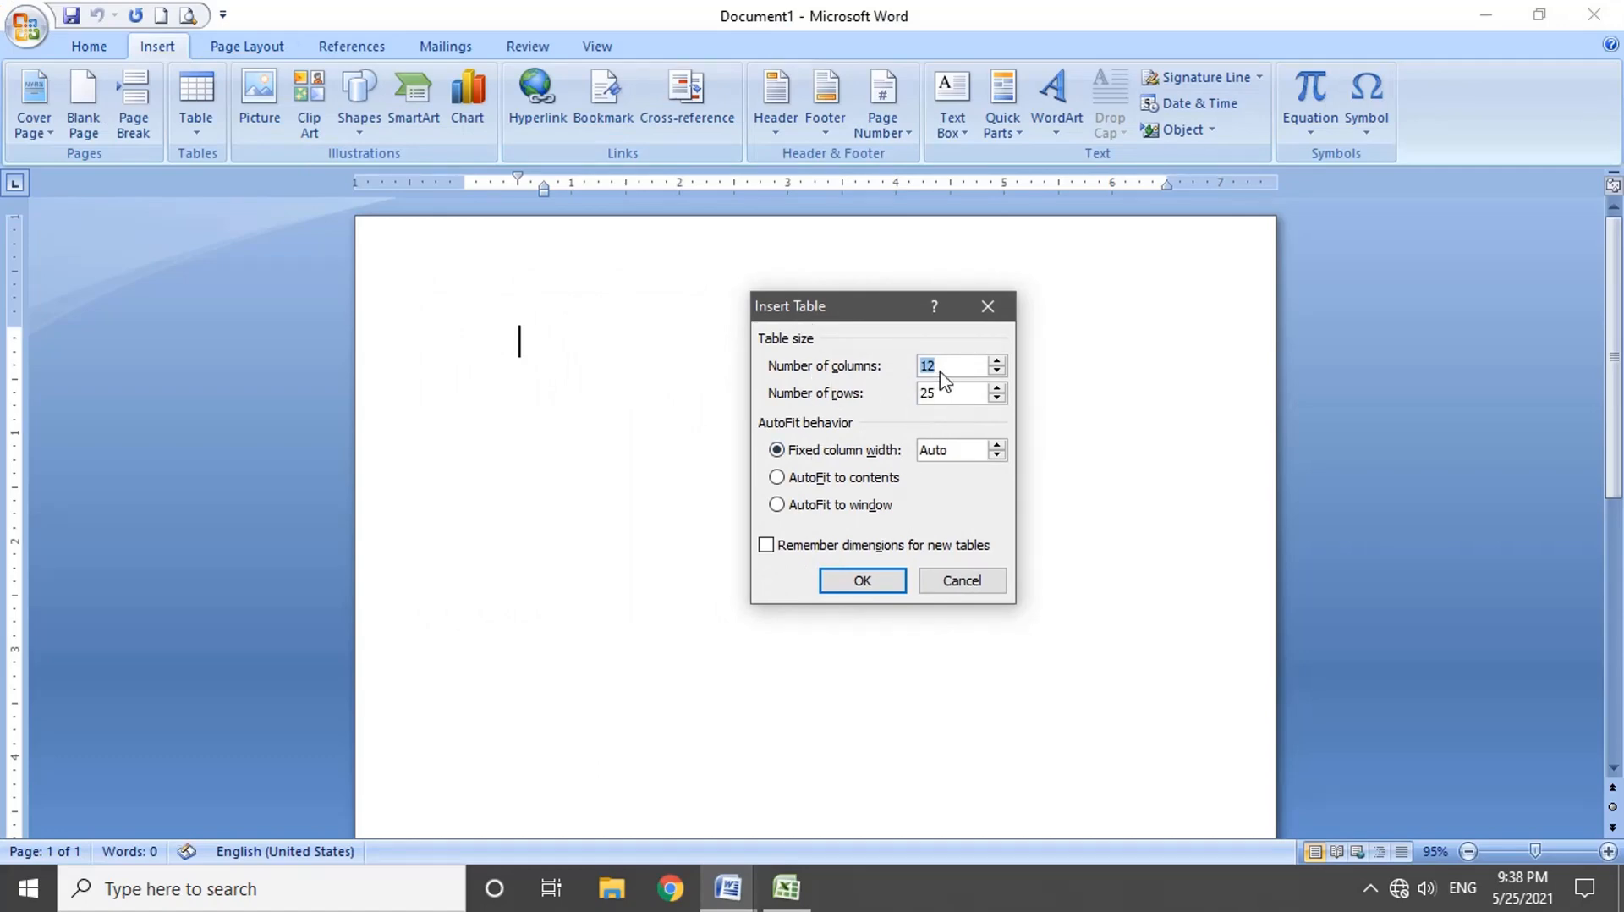
type("5")
key("Tab")
type("150")
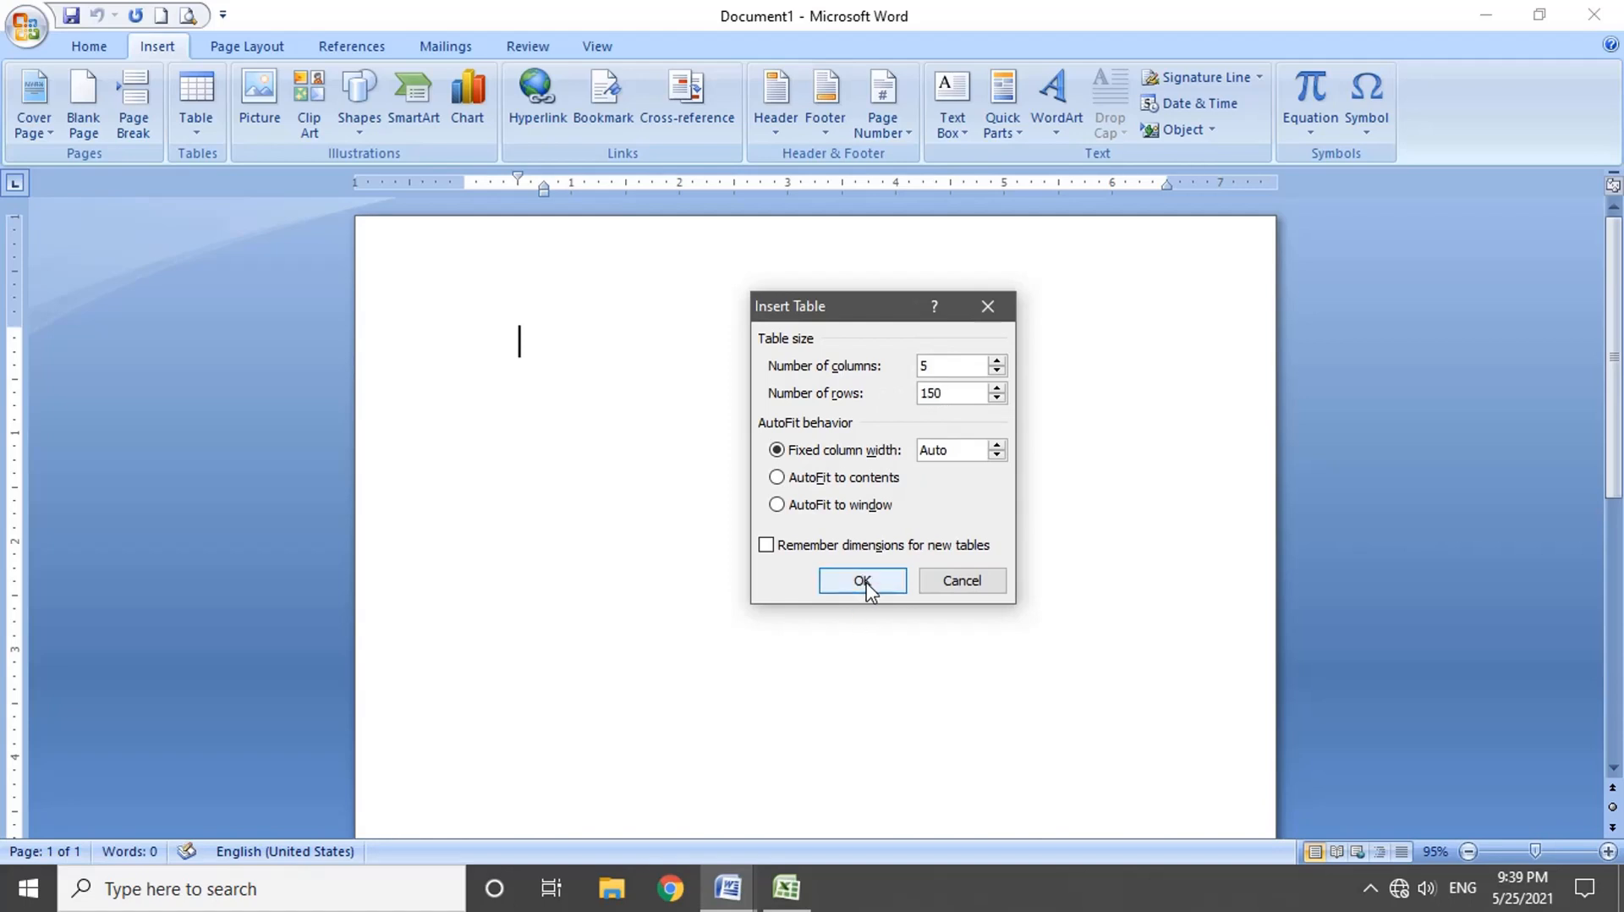
left_click(862, 582)
scroll(908, 613, "down", 5)
scroll(909, 615, "down", 20)
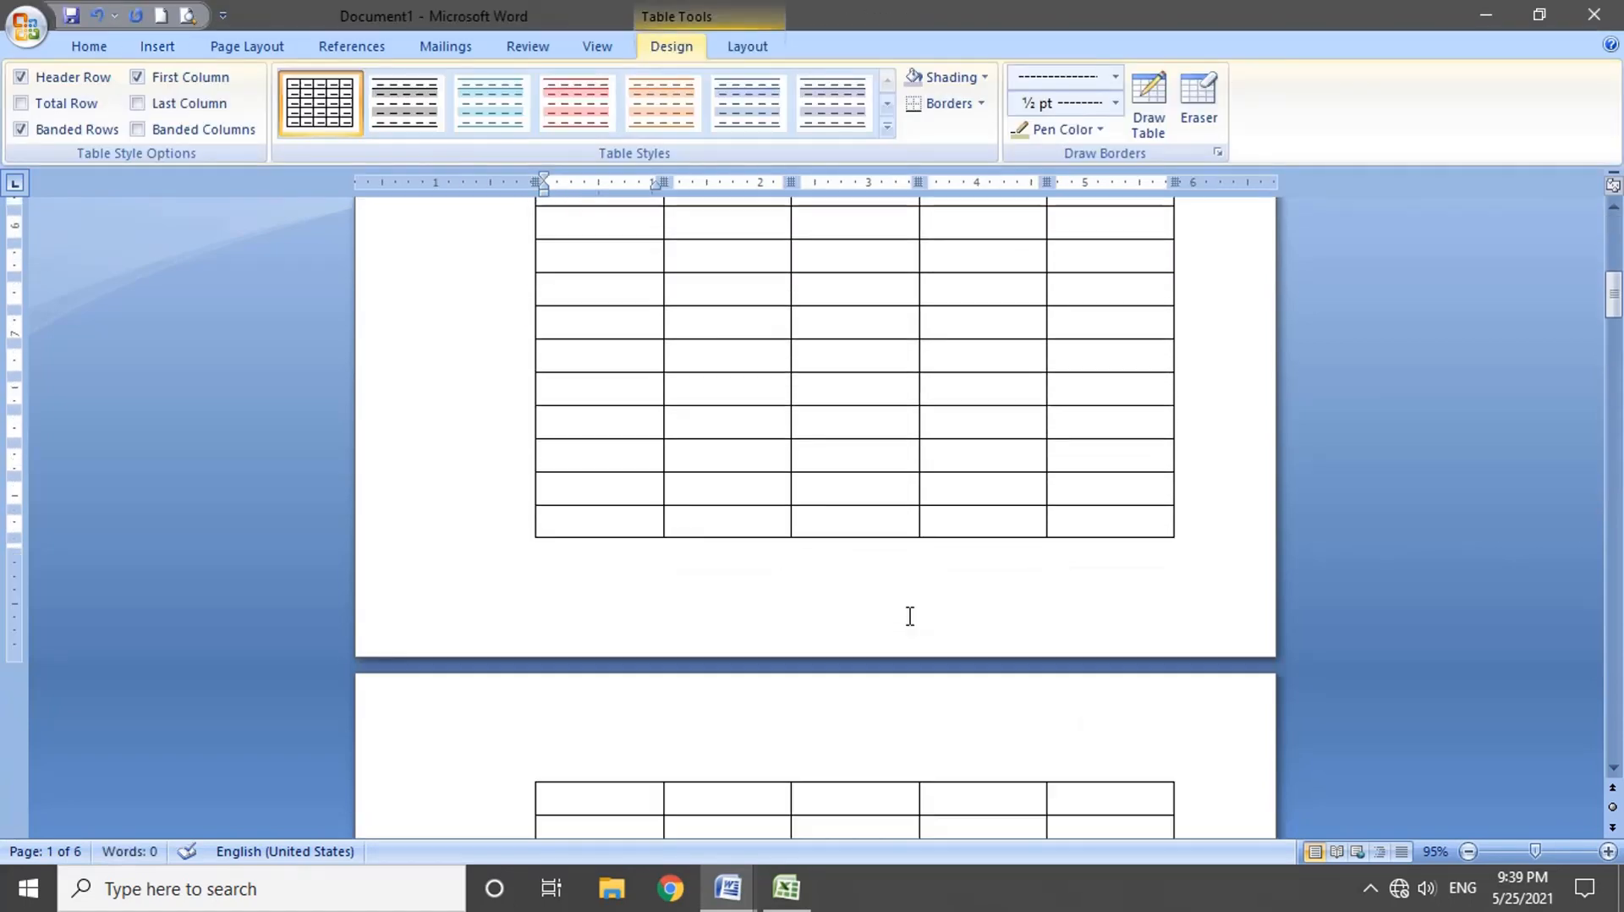
Enter the headers S.no, Name, Class, Subject and Result in the first row.
scroll(938, 648, "down", 20)
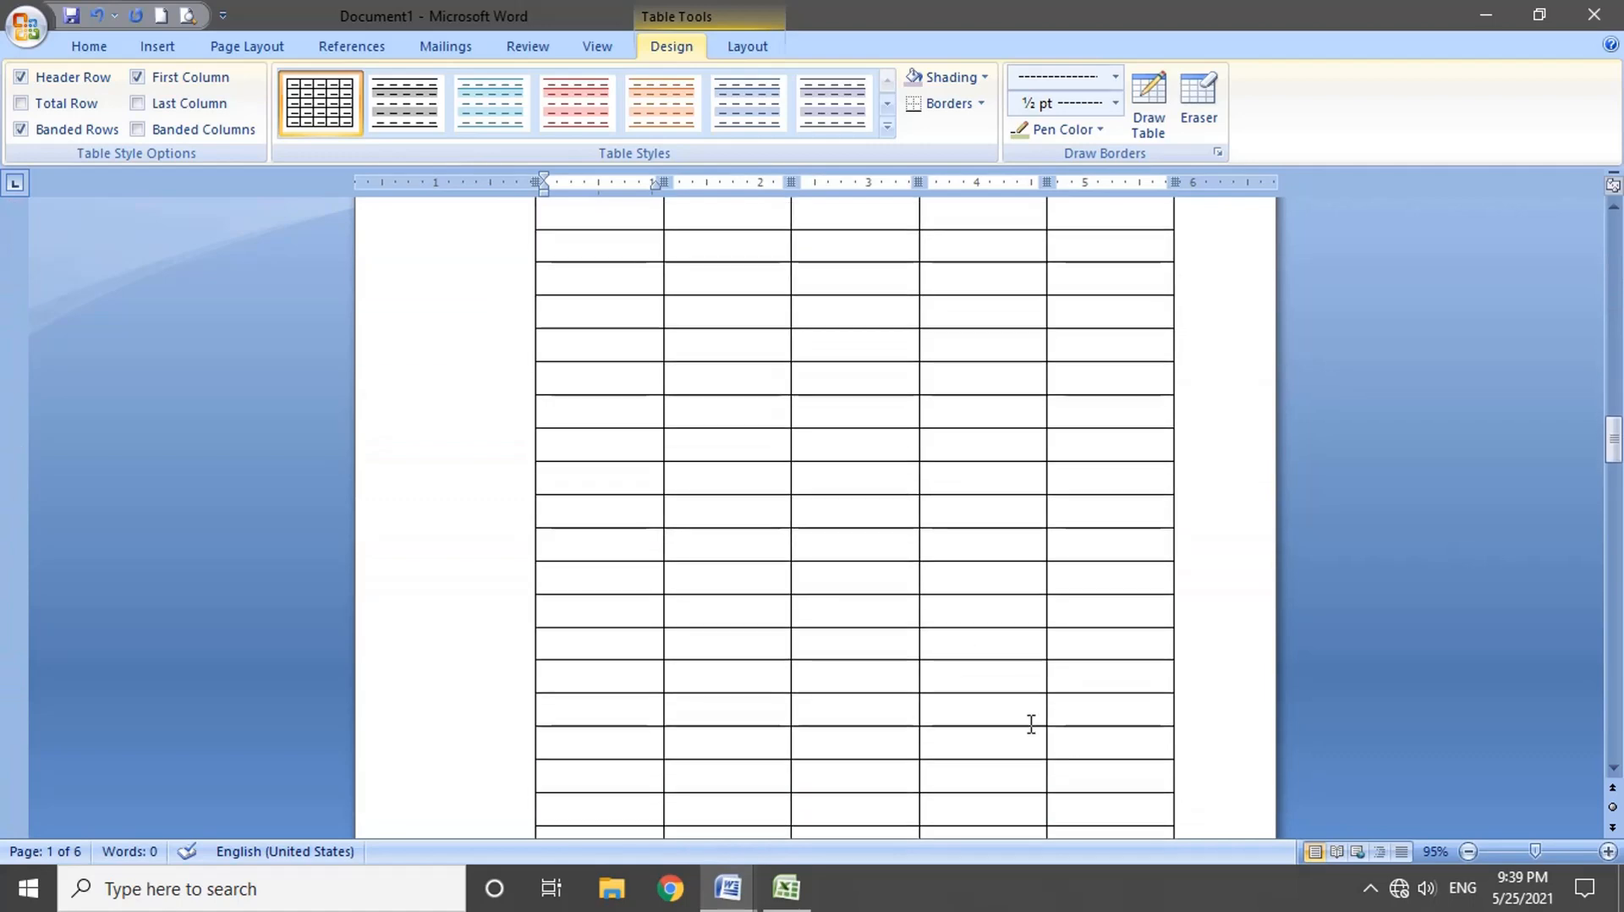
left_click_drag(1615, 489, 1614, 233)
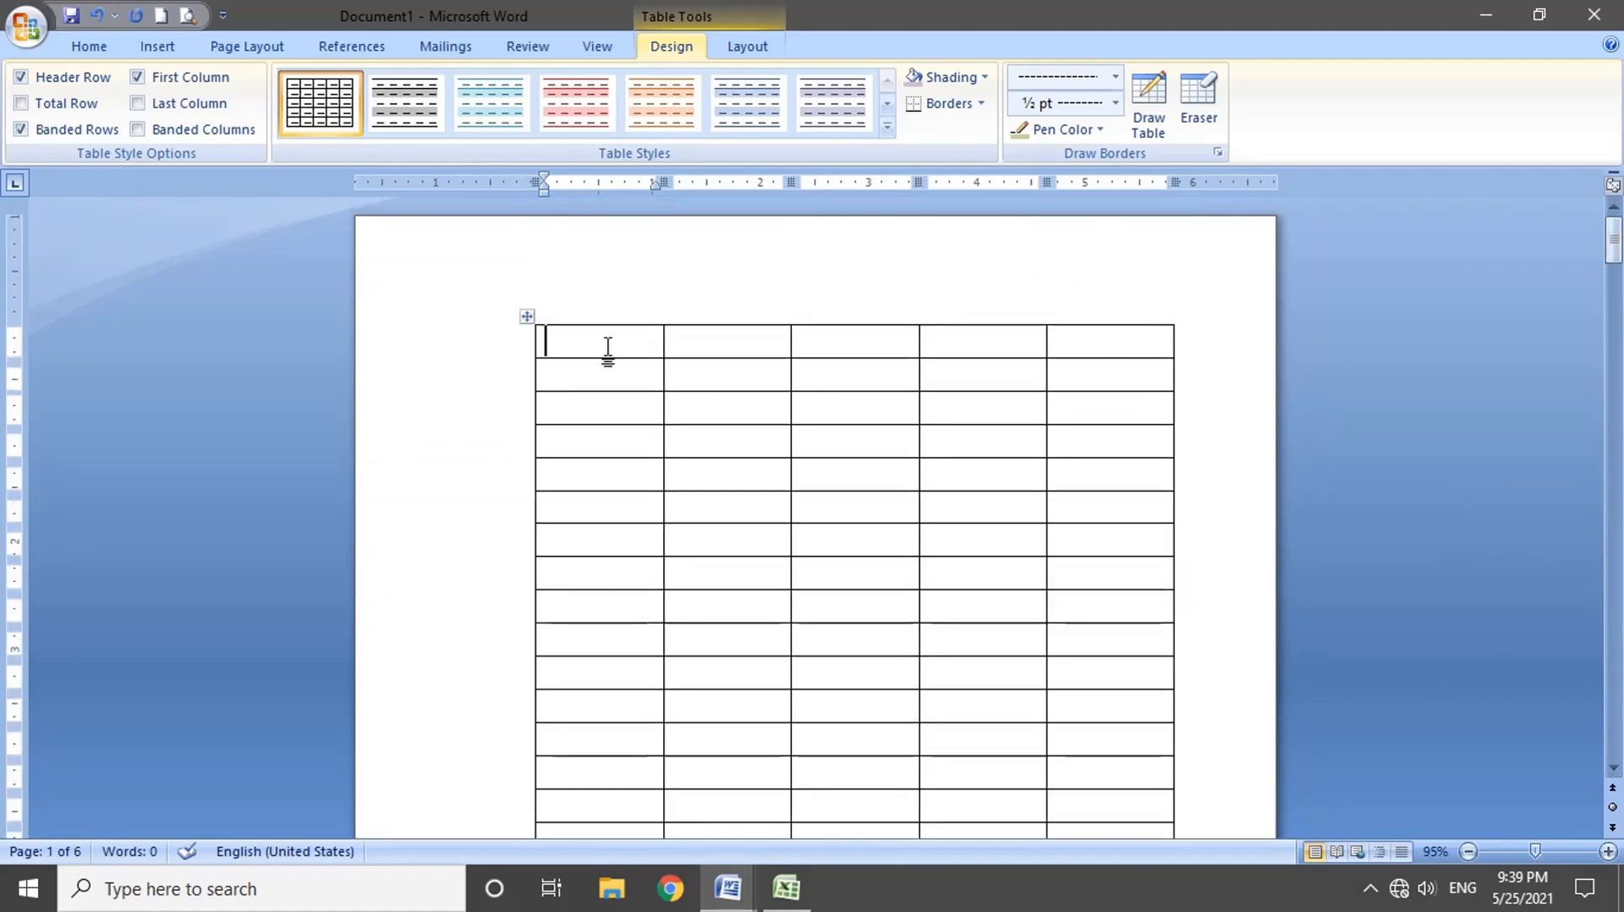
type("S.no")
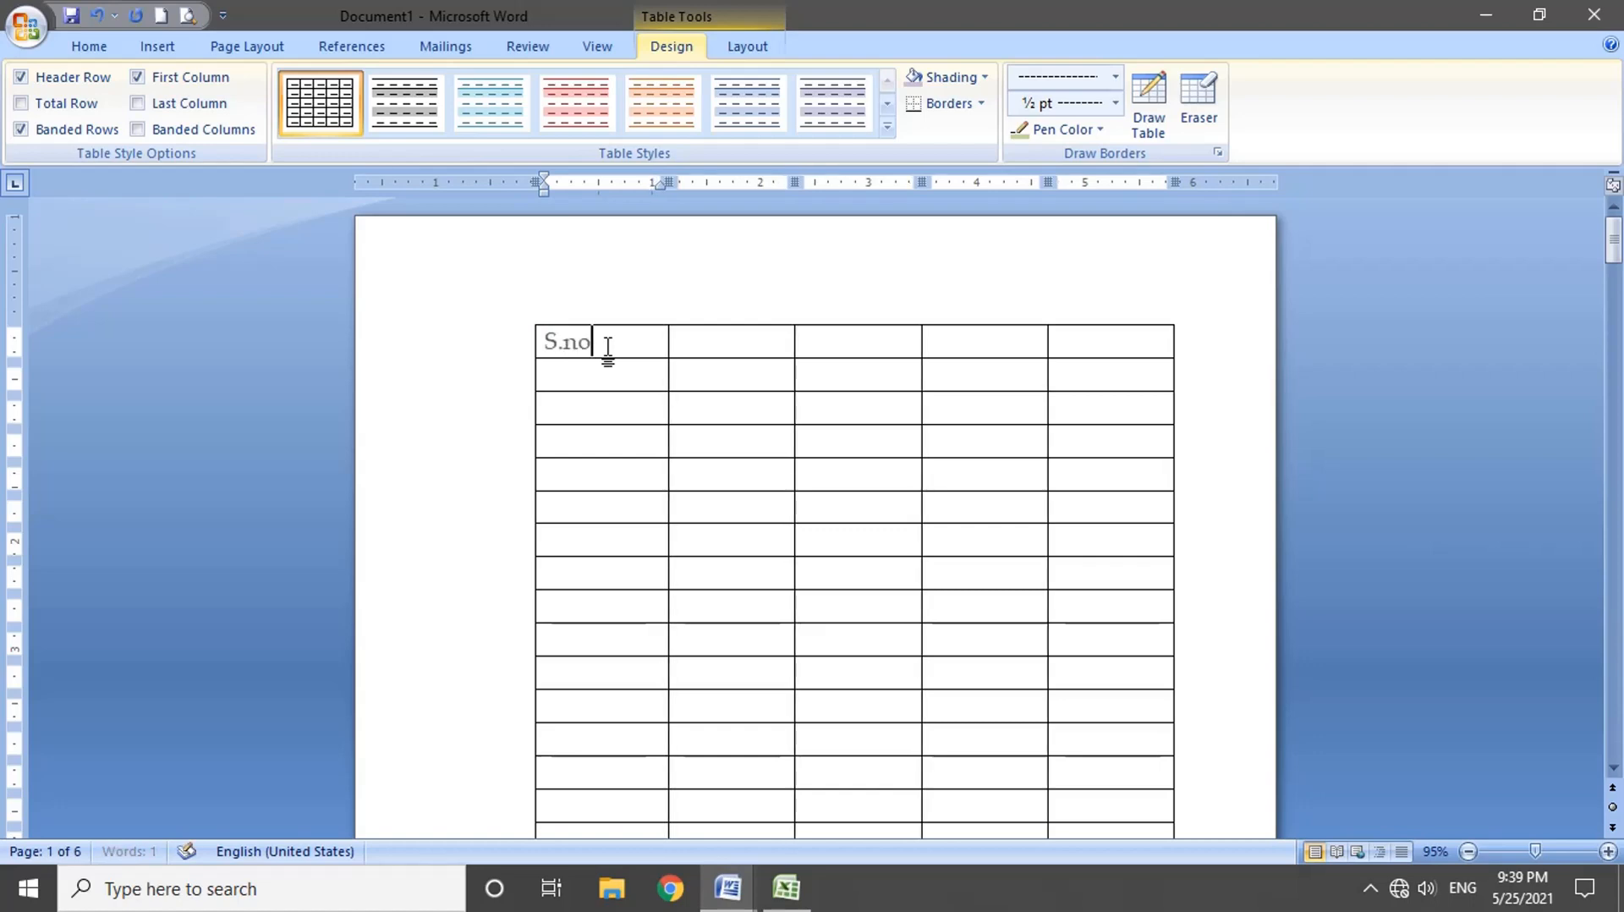
key("Tab")
type("Name")
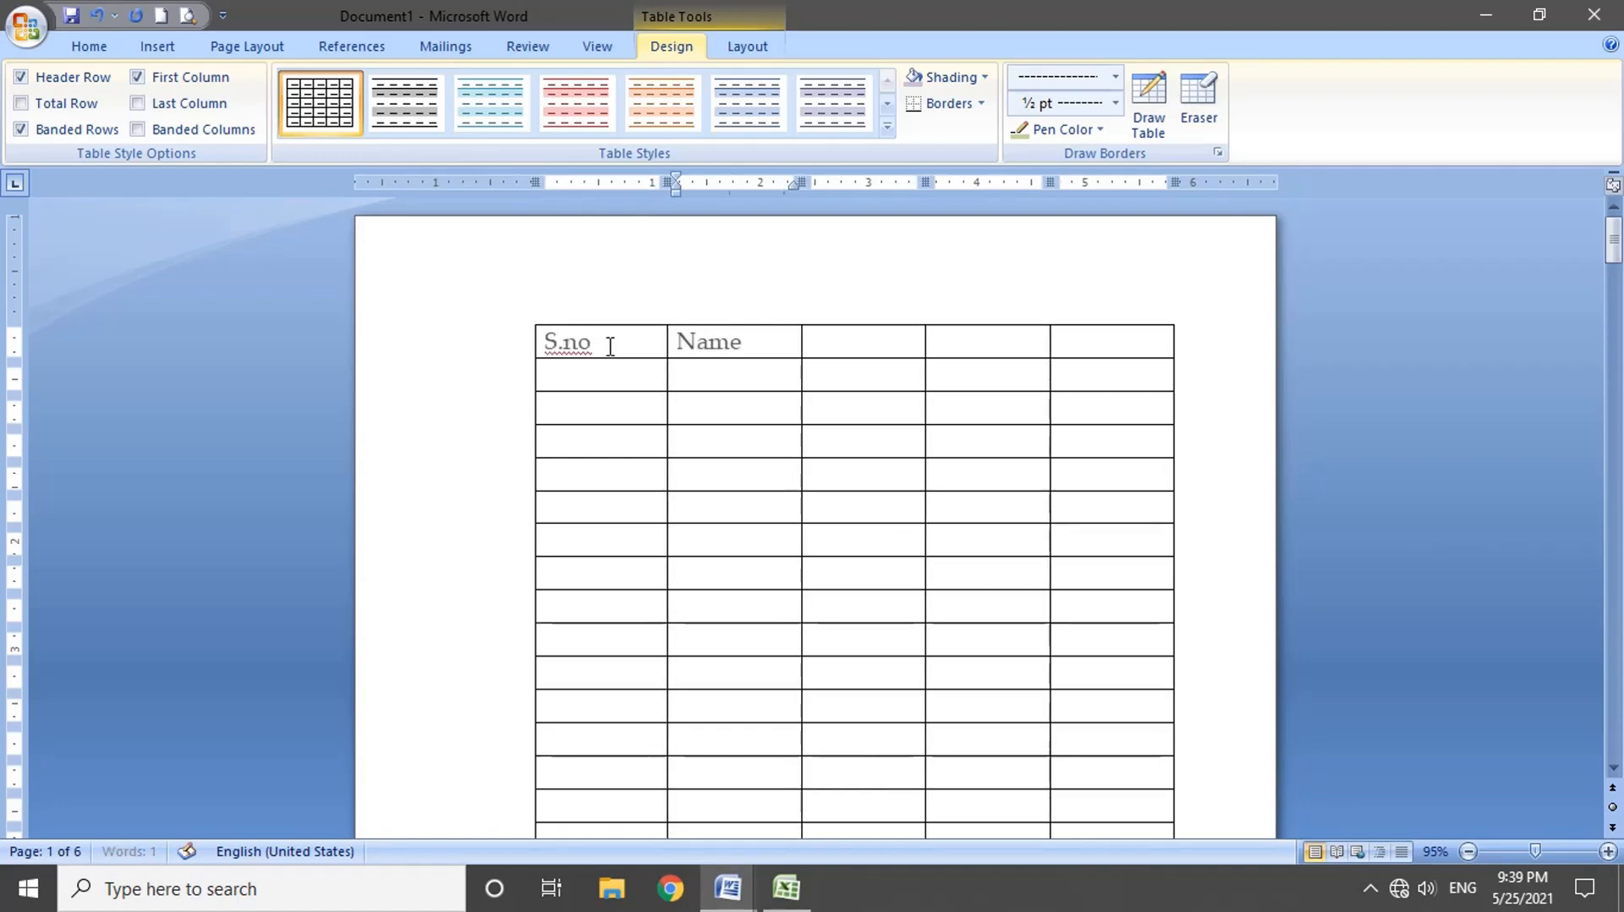
key("Tab")
type("Class")
key("Tab")
type("S")
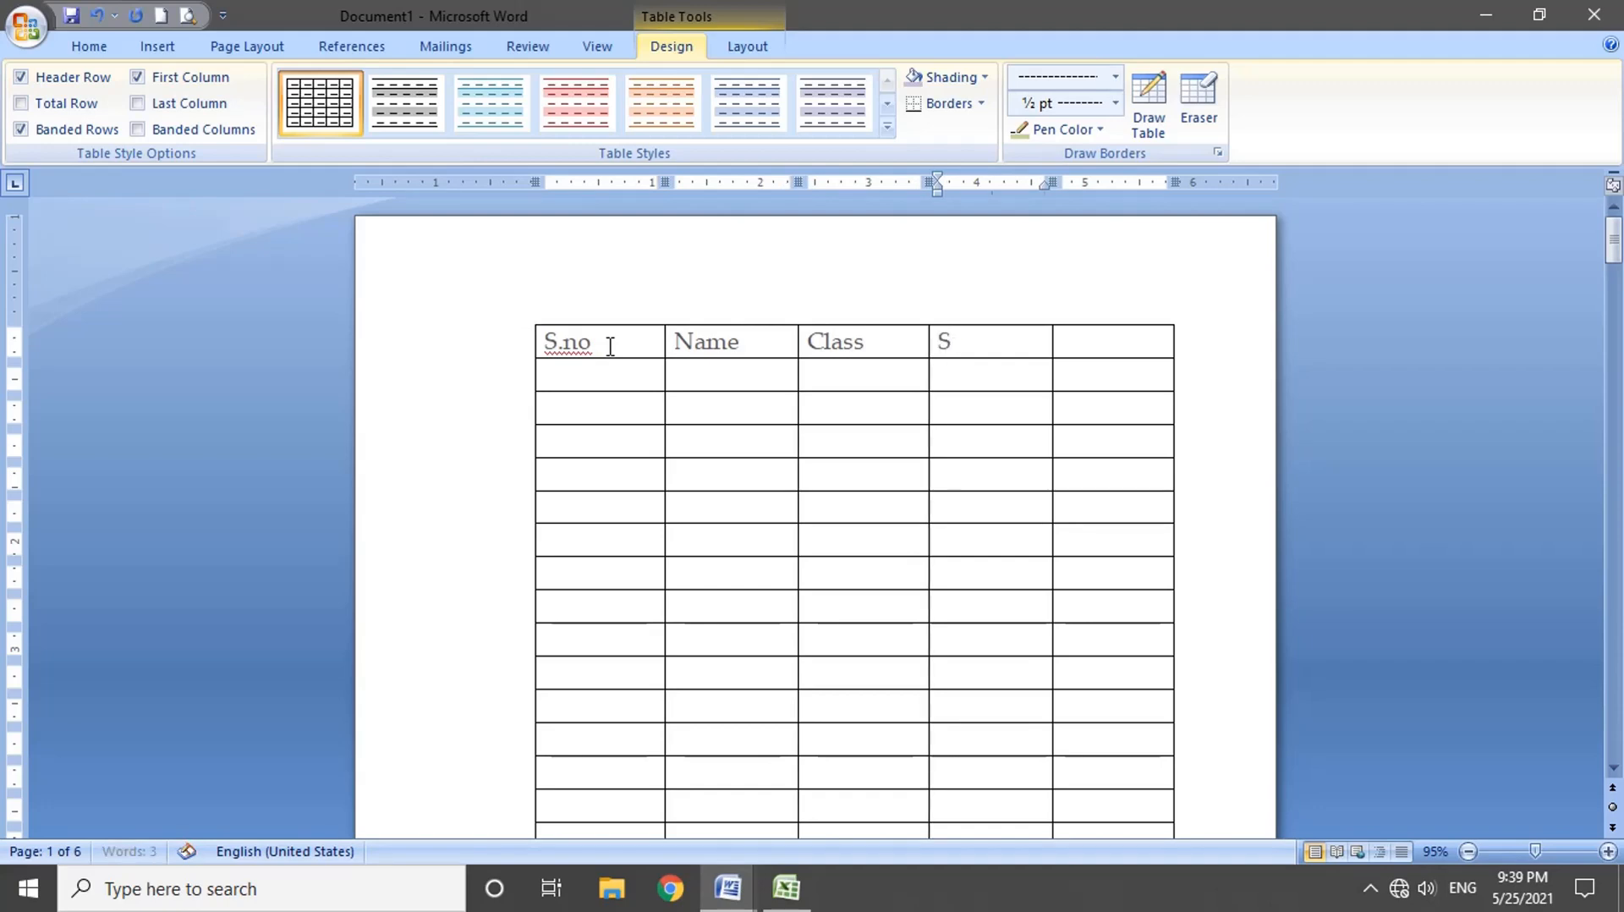
type("ubject")
key("Tab")
type("Result")
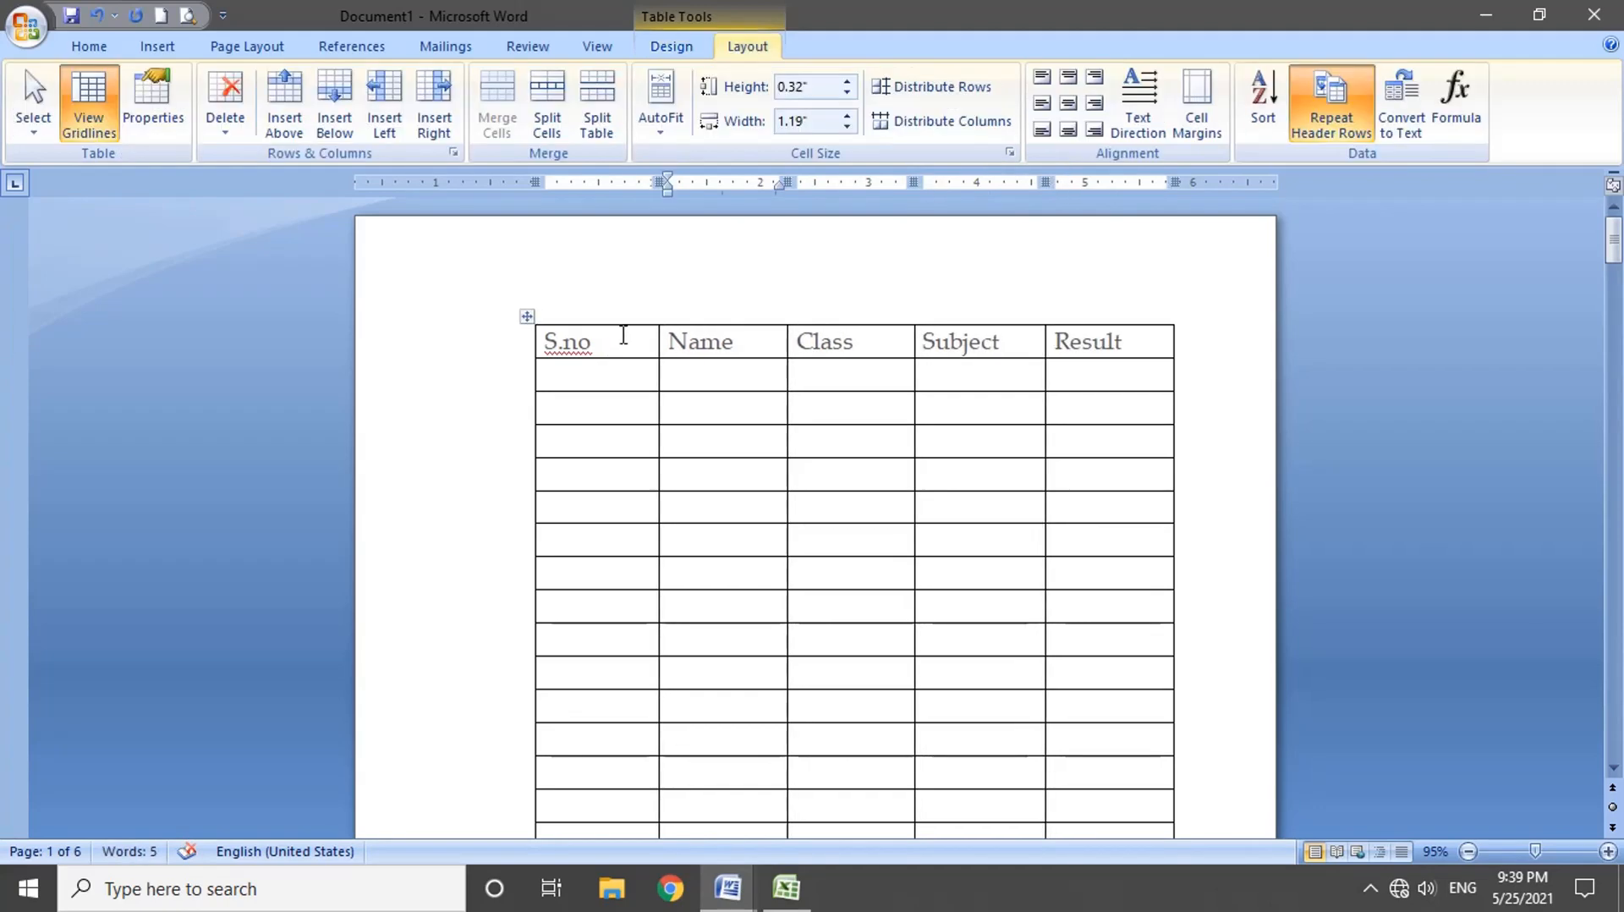
left_click_drag(623, 335, 1096, 338)
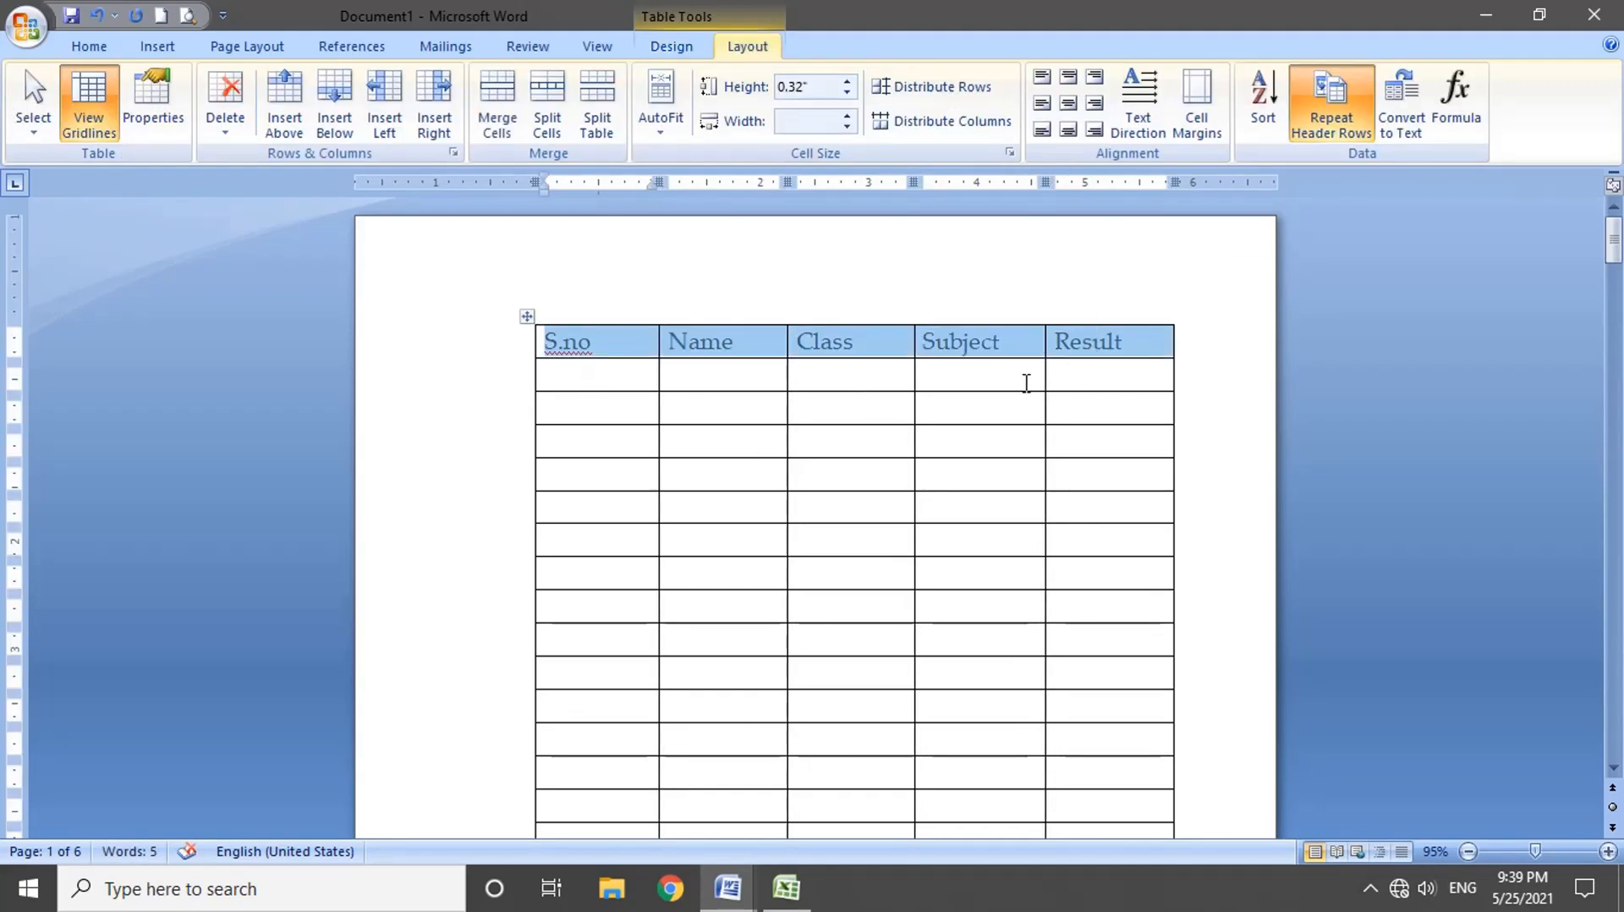
Fill the first data row with 1, a student's name, 10th and hindi.
left_click(607, 386)
type("1")
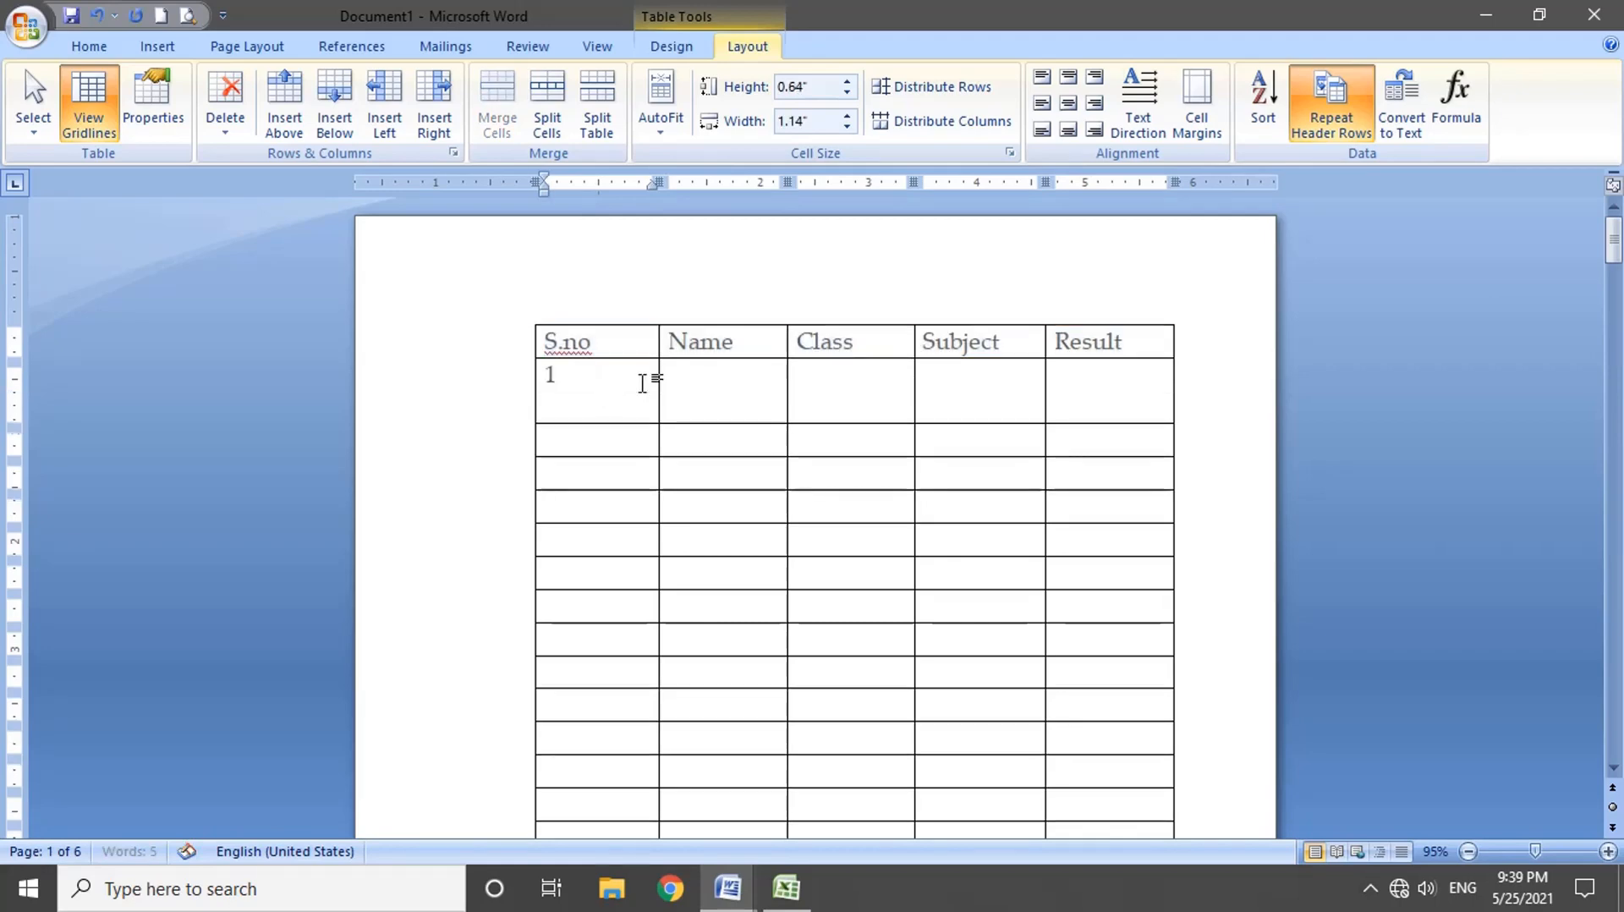
key("Return")
type("2")
key("BackSpace")
key("BackSpace")
key("Tab")
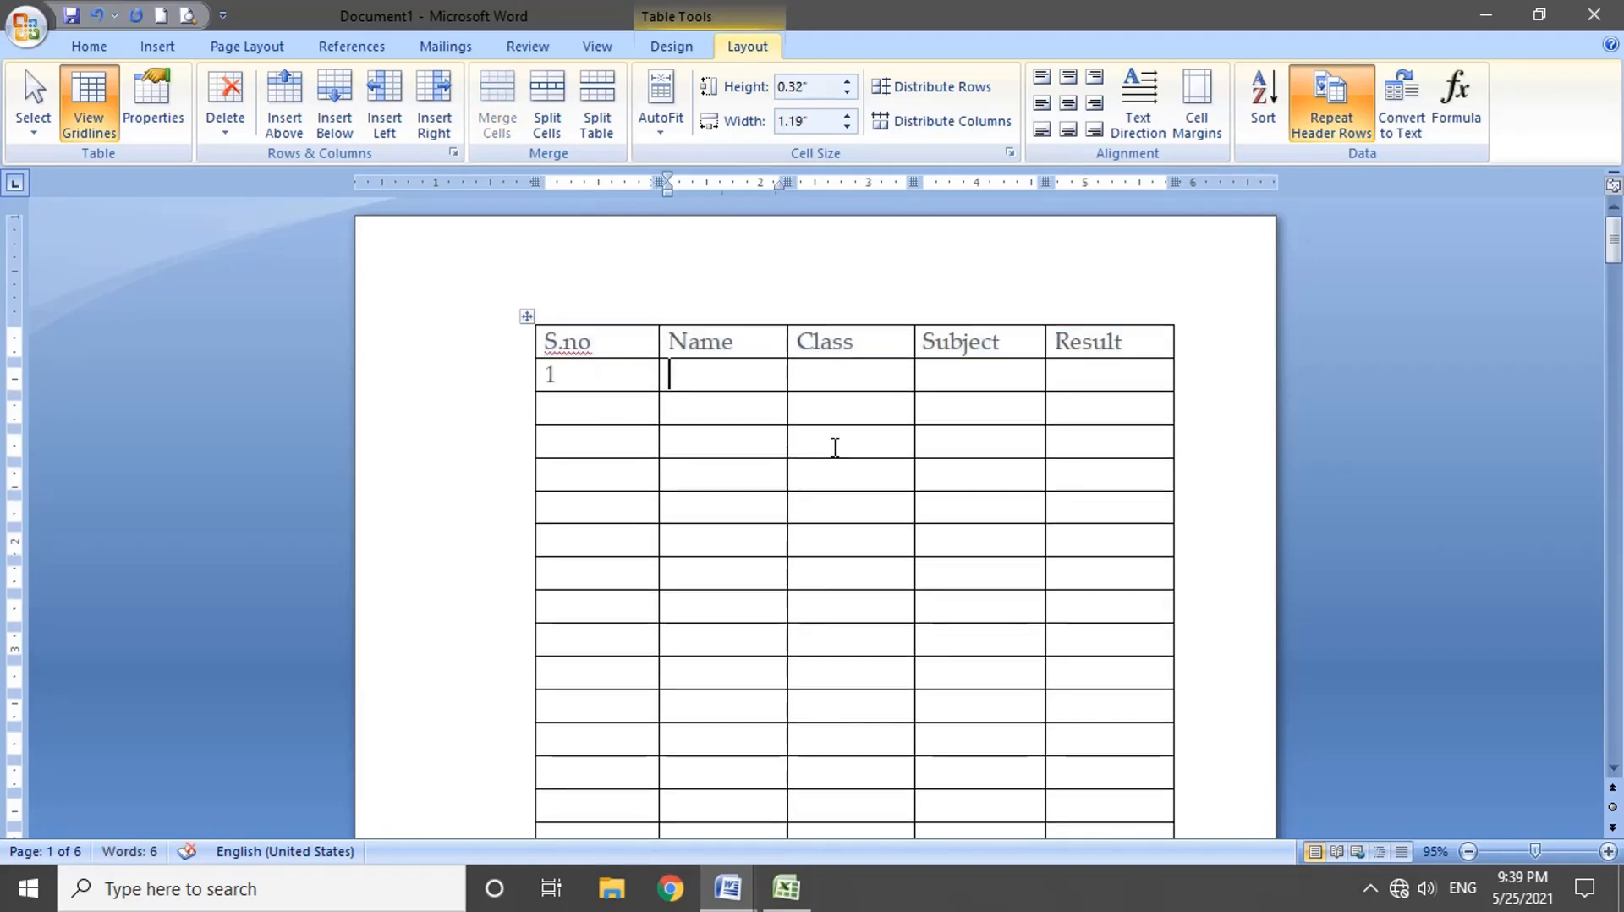
type("Raj")
key("Tab")
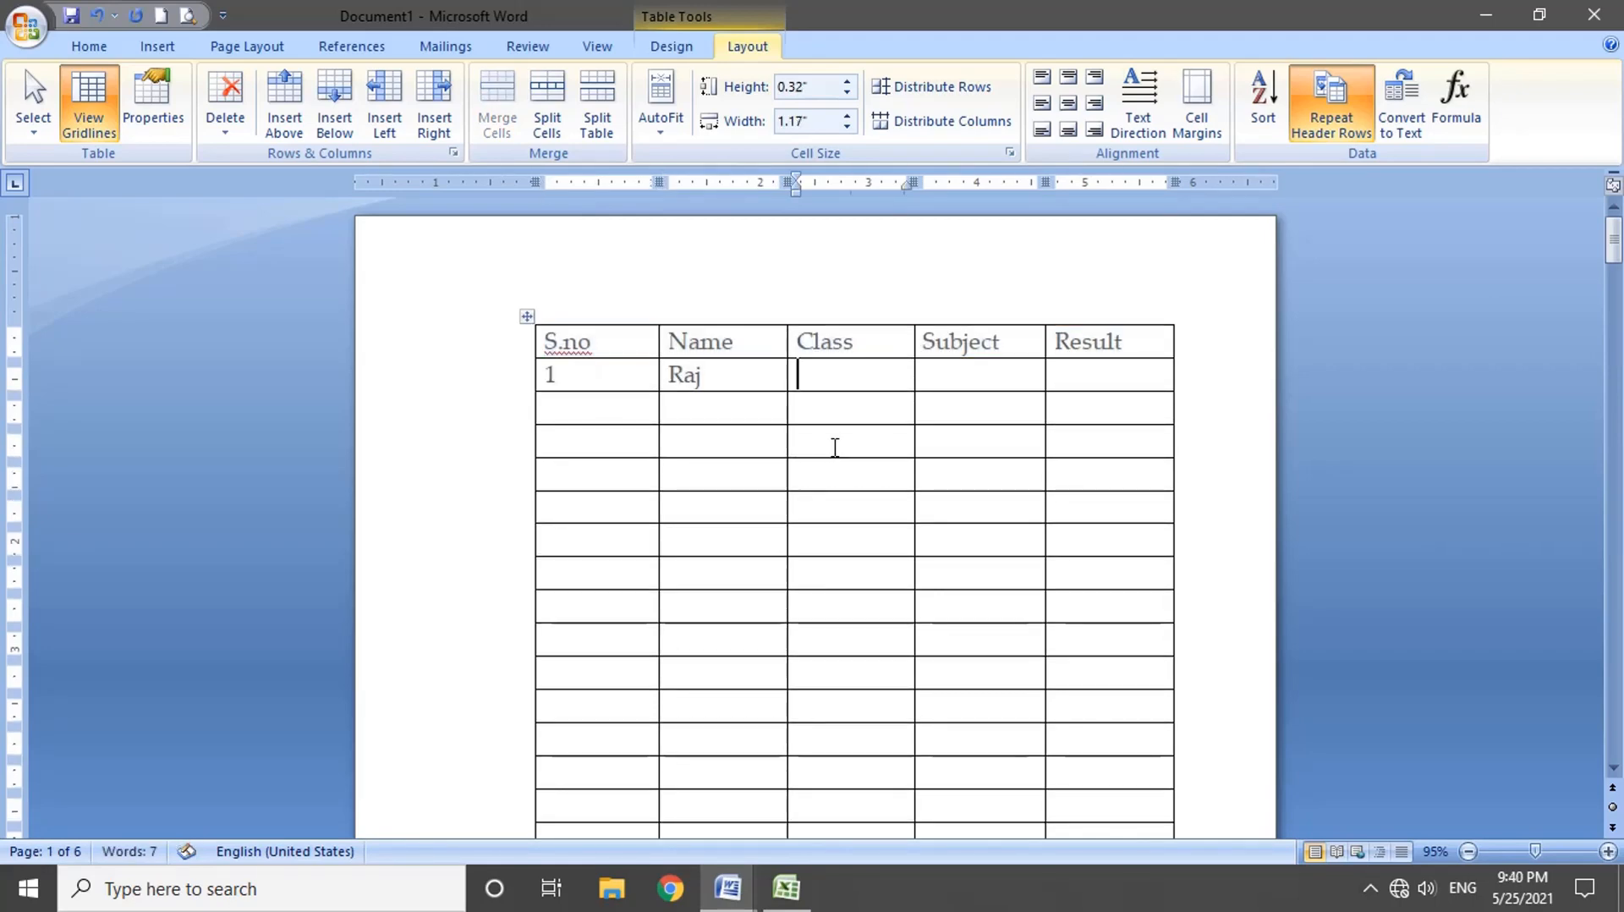
type("10th")
key("Tab")
type("hindi")
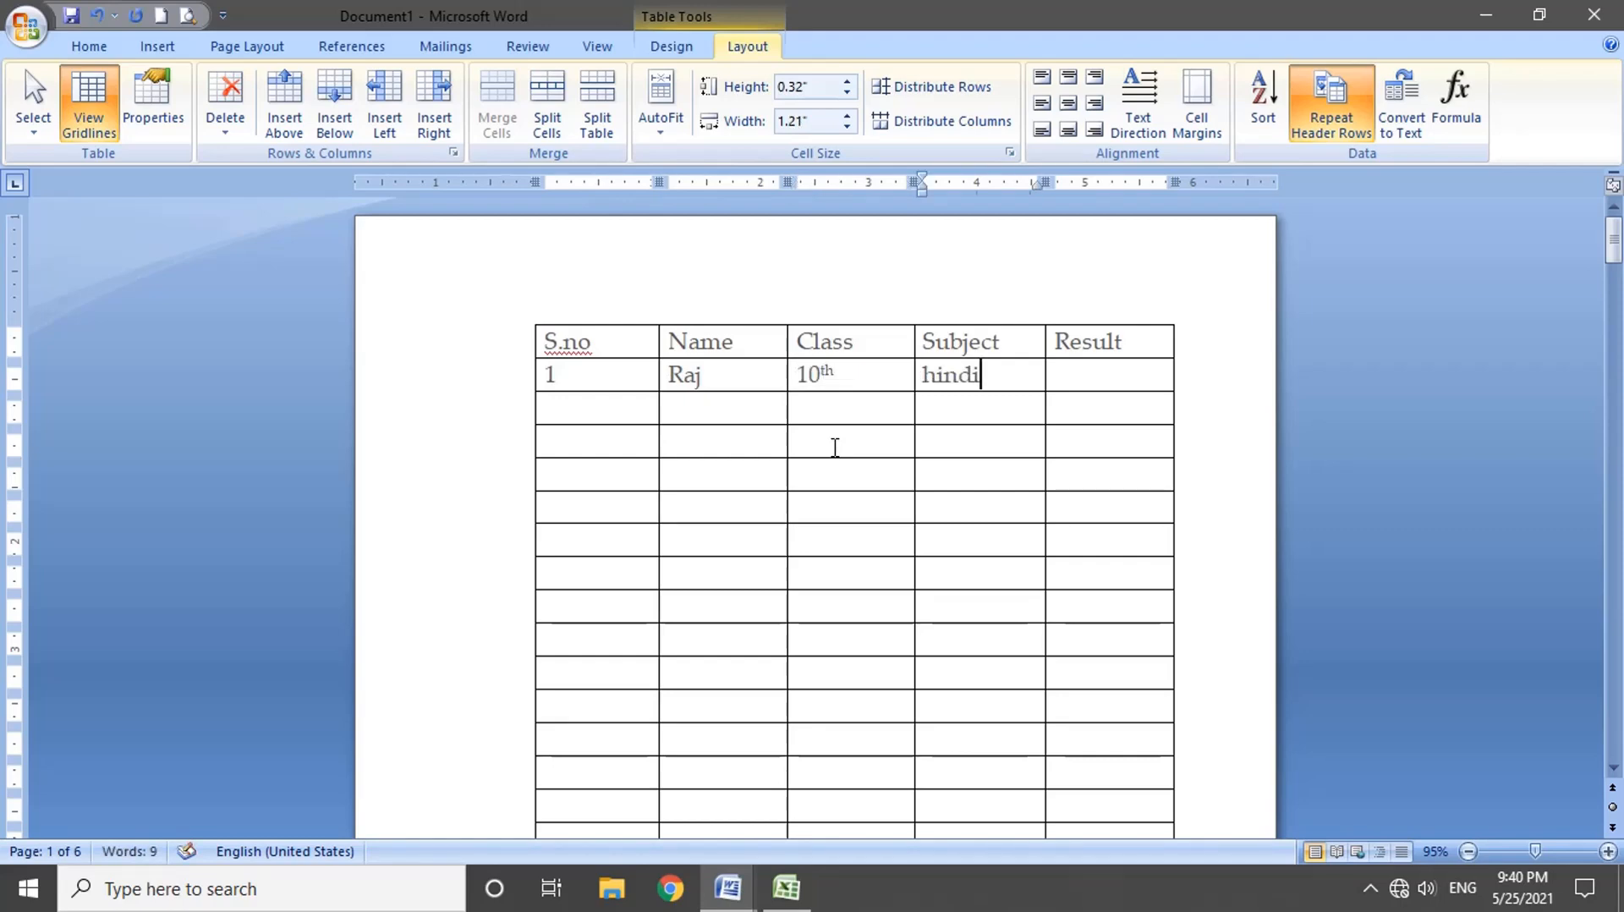
key("Tab")
Finish the first row with 'pass' and set the header row to repeat on every page.
type("pass")
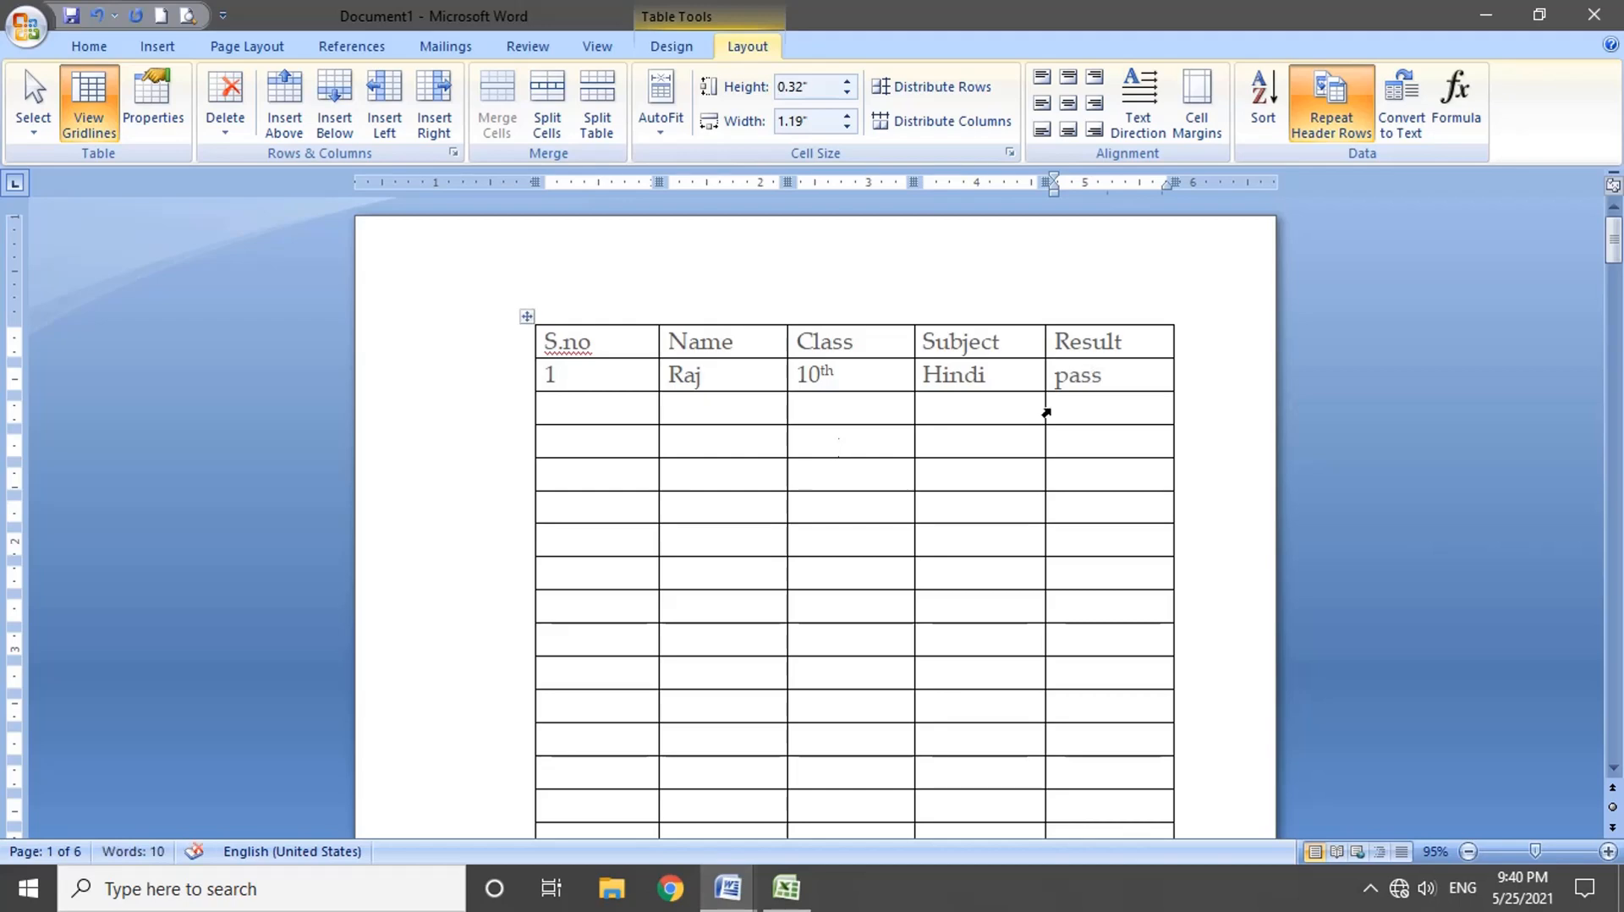
left_click_drag(1104, 375, 1078, 694)
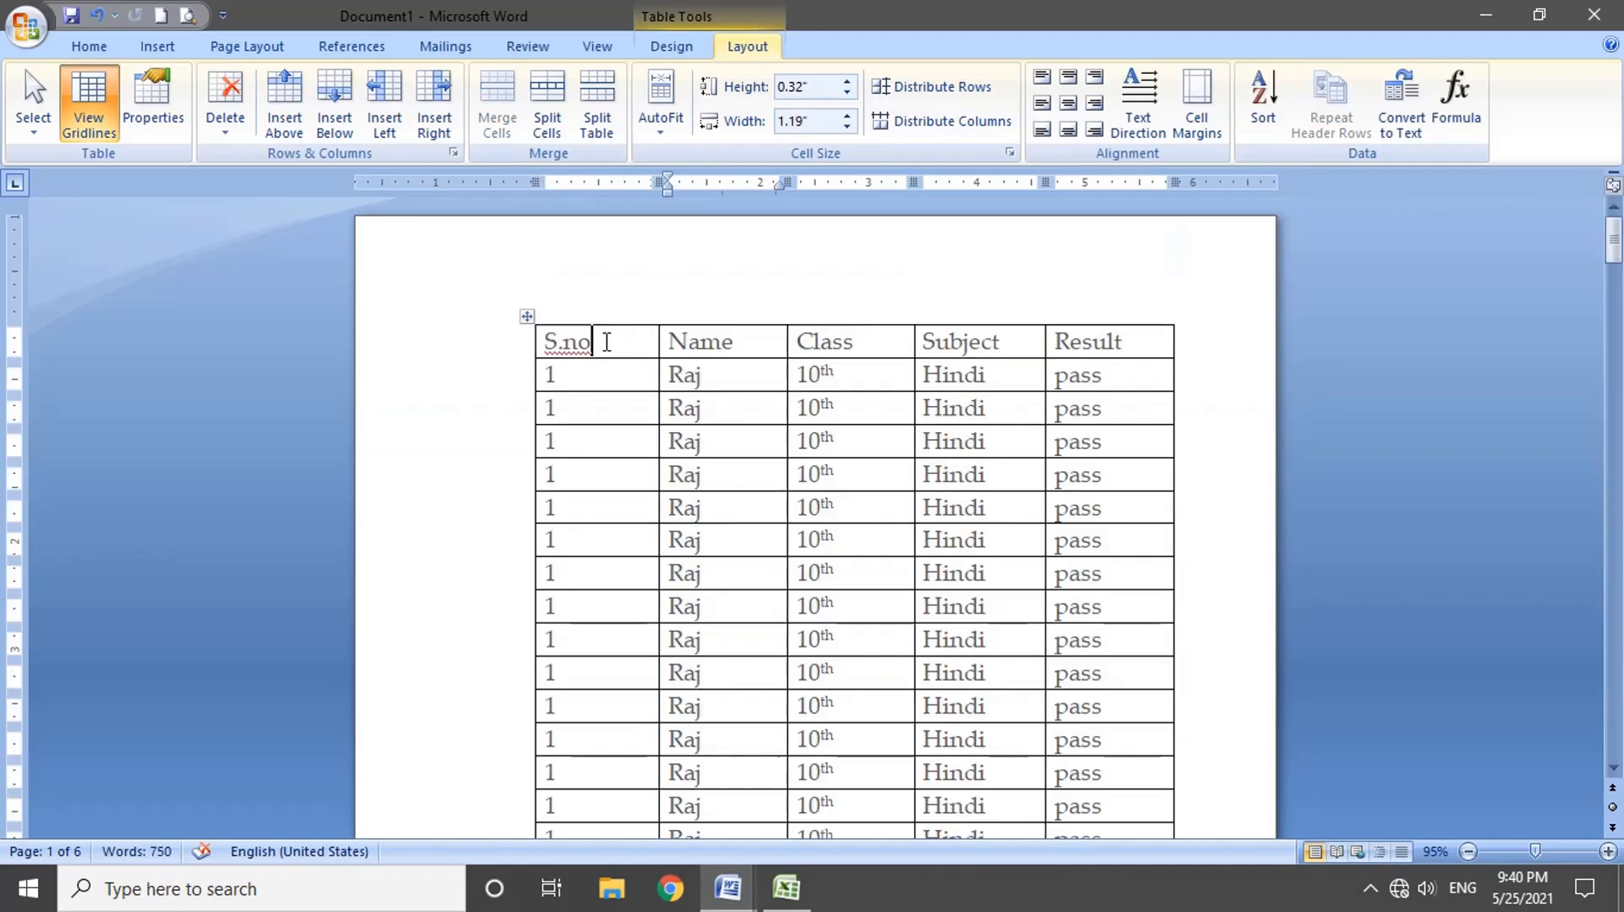
left_click_drag(606, 341, 1088, 332)
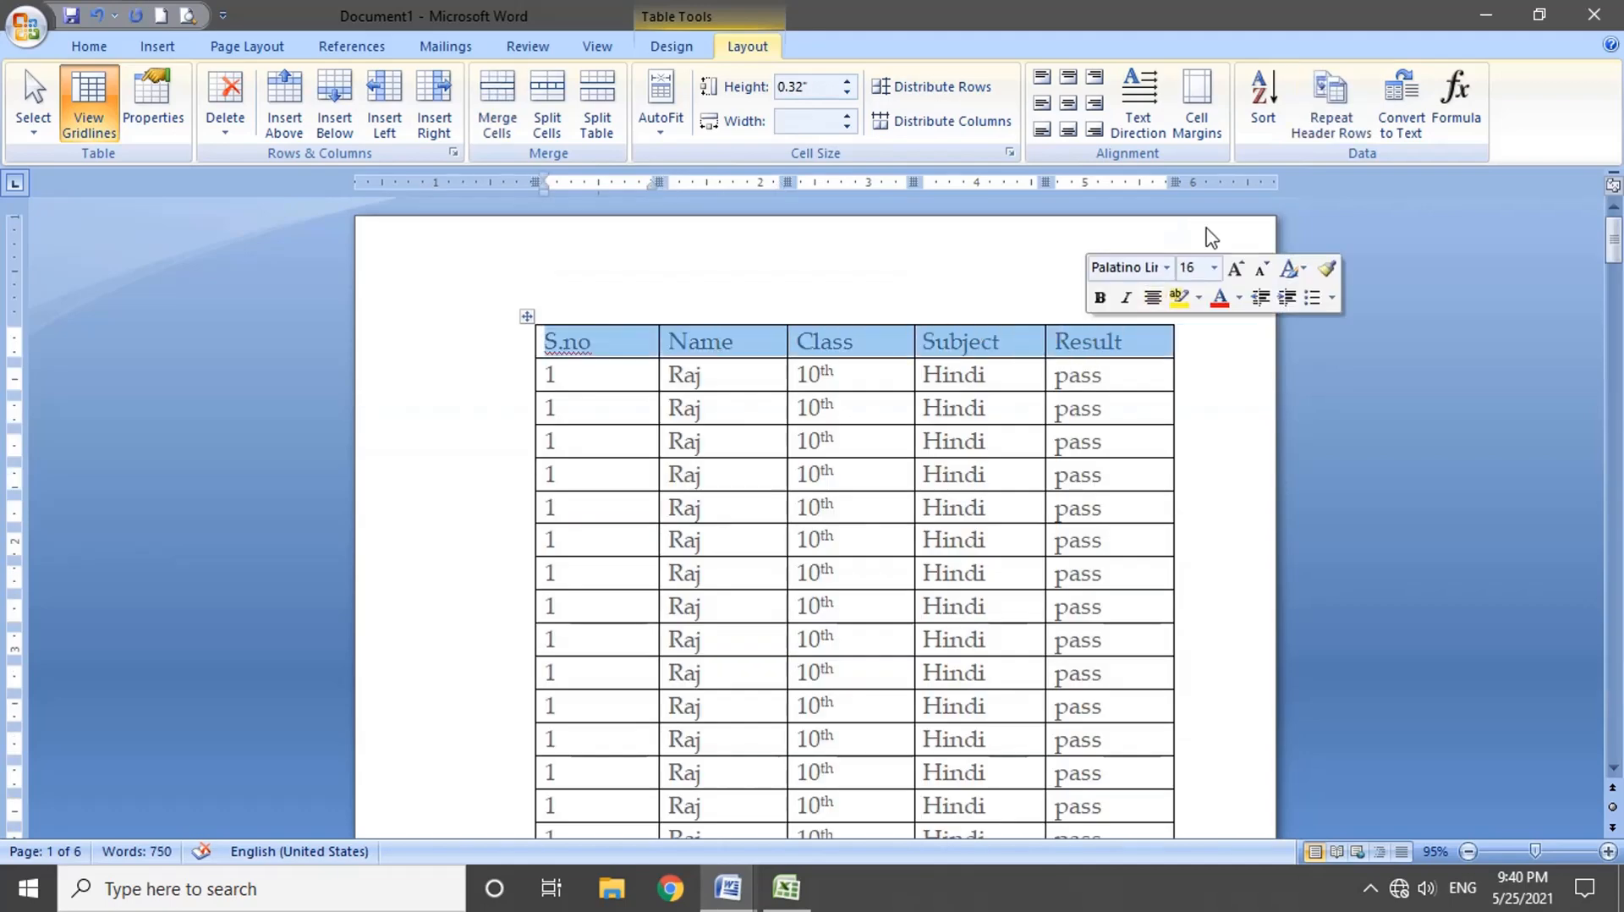
left_click(1330, 119)
Scroll to page 2 to confirm the header row repeats there.
scroll(952, 655, "down", 10)
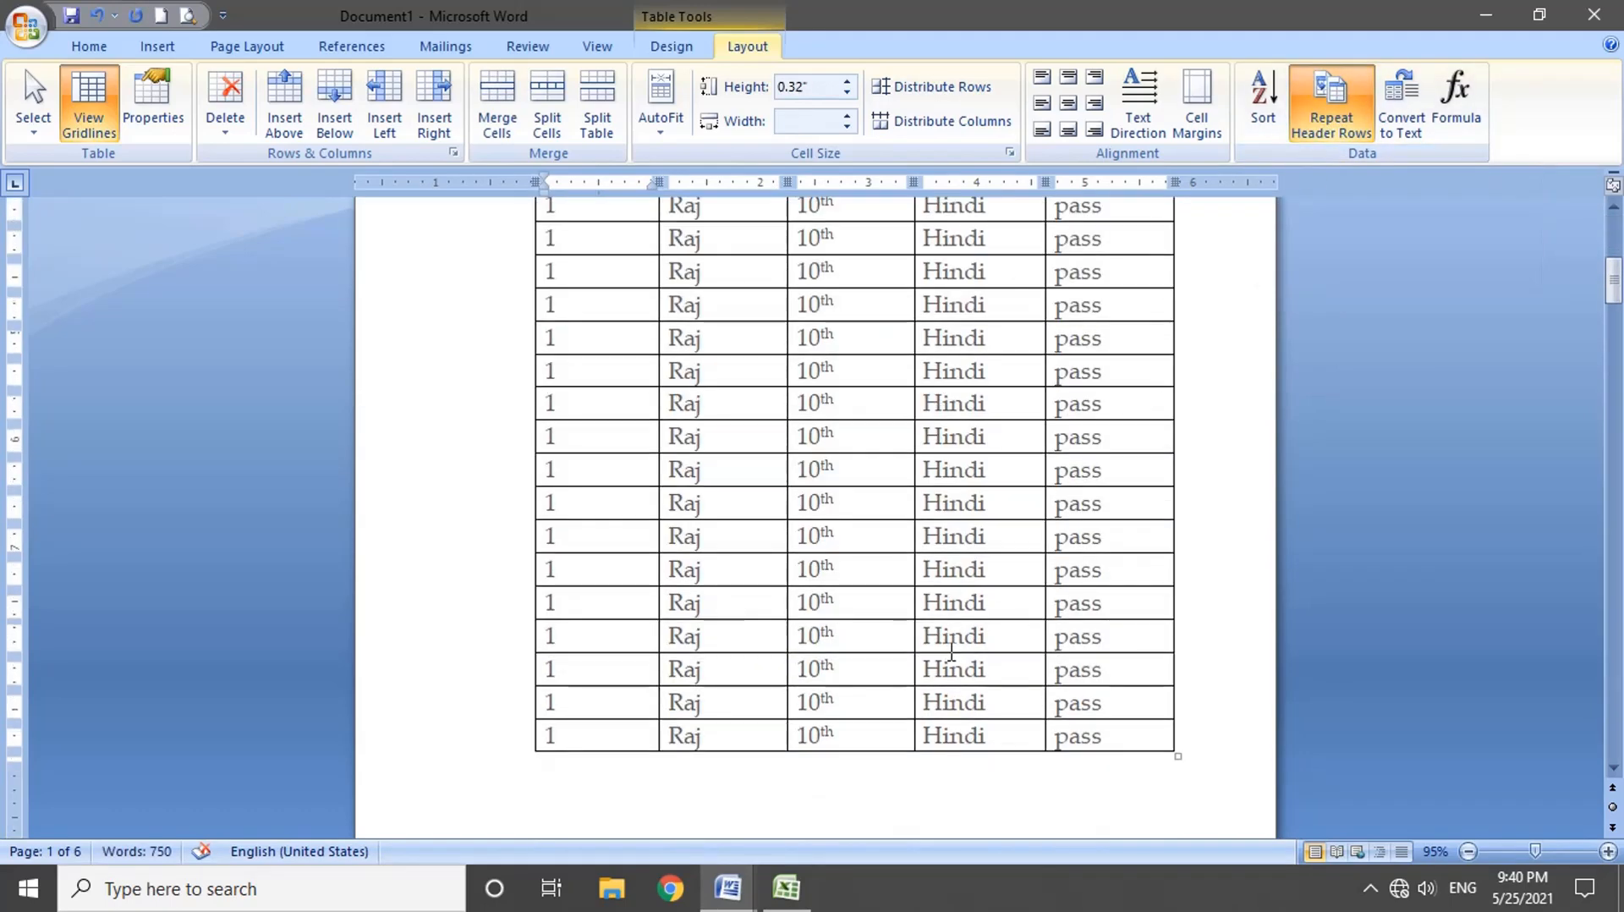
scroll(952, 655, "down", 3)
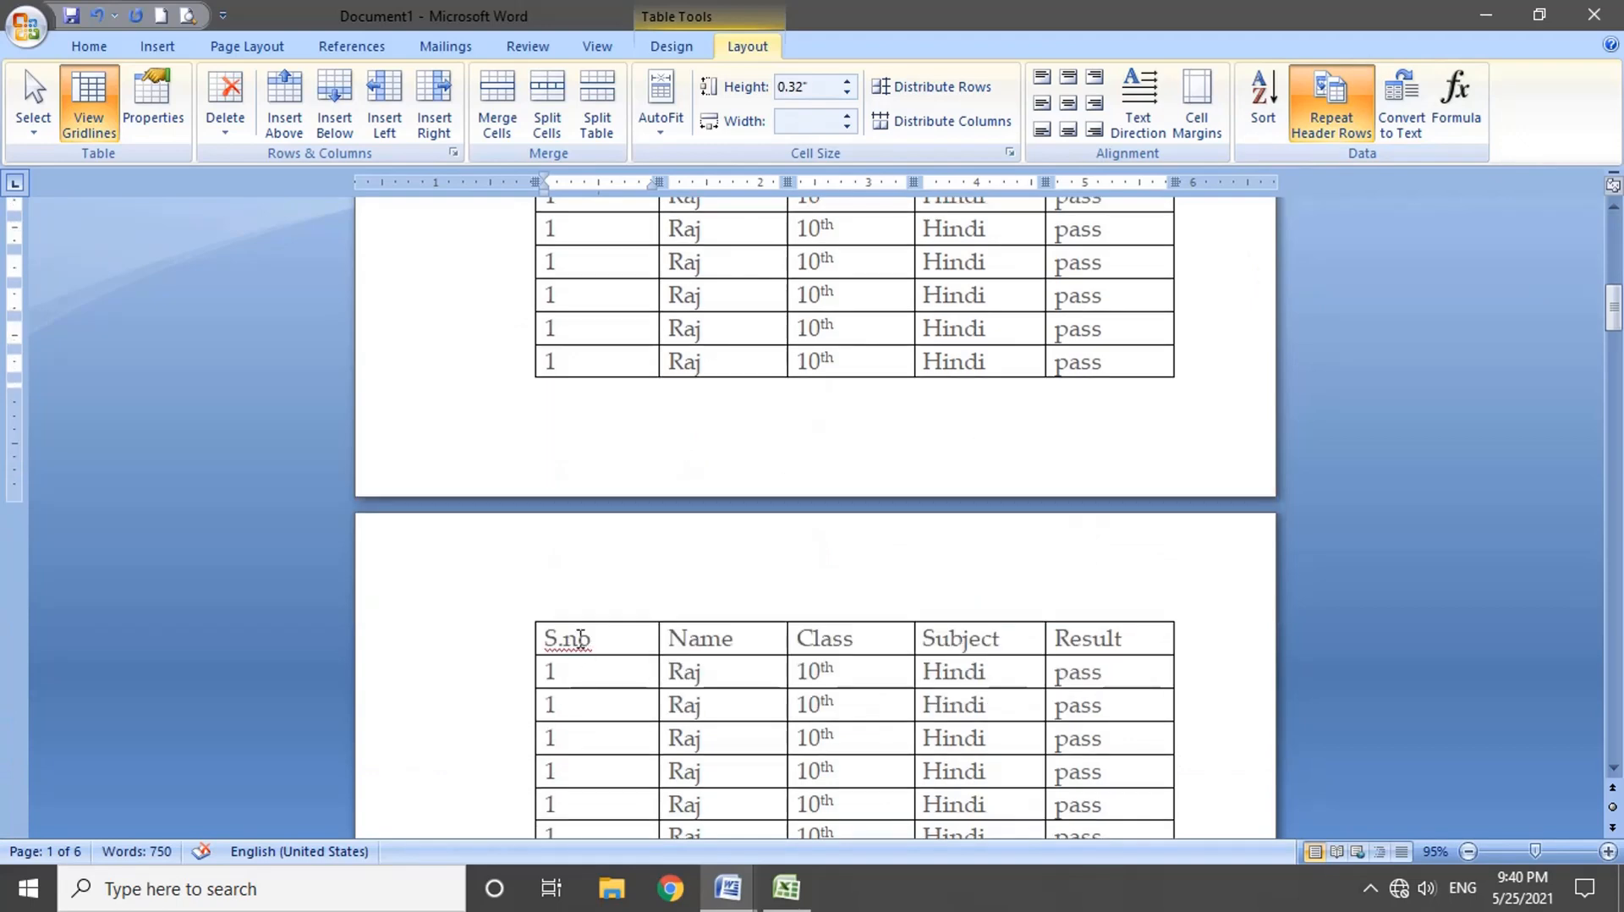
left_click_drag(653, 632, 1096, 631)
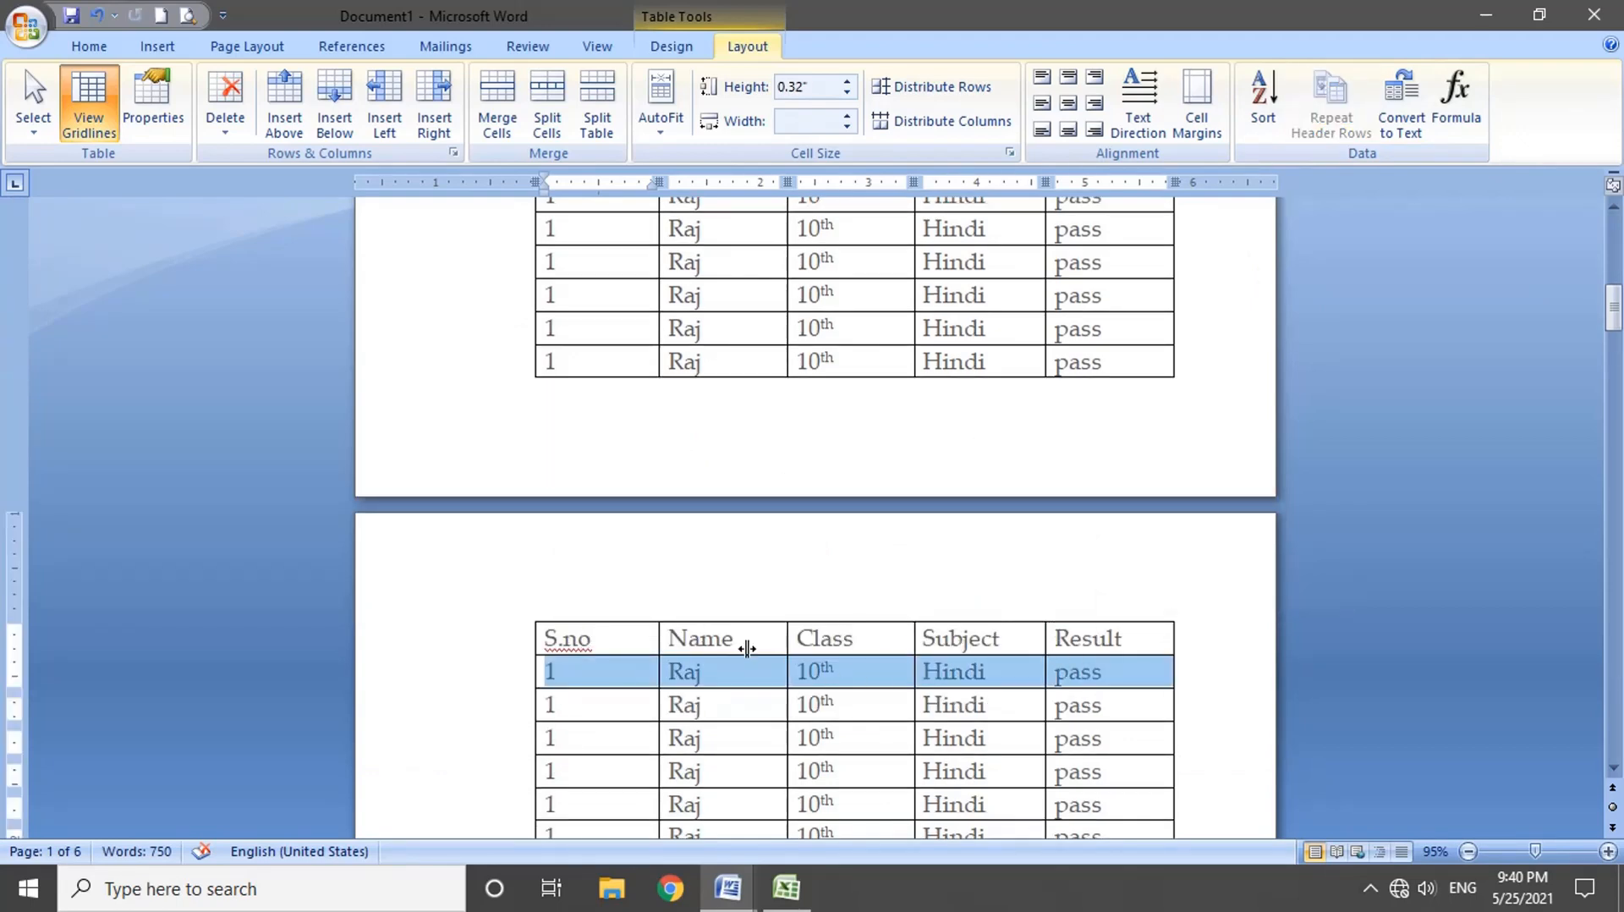
left_click(710, 760)
scroll(710, 761, "down", 10)
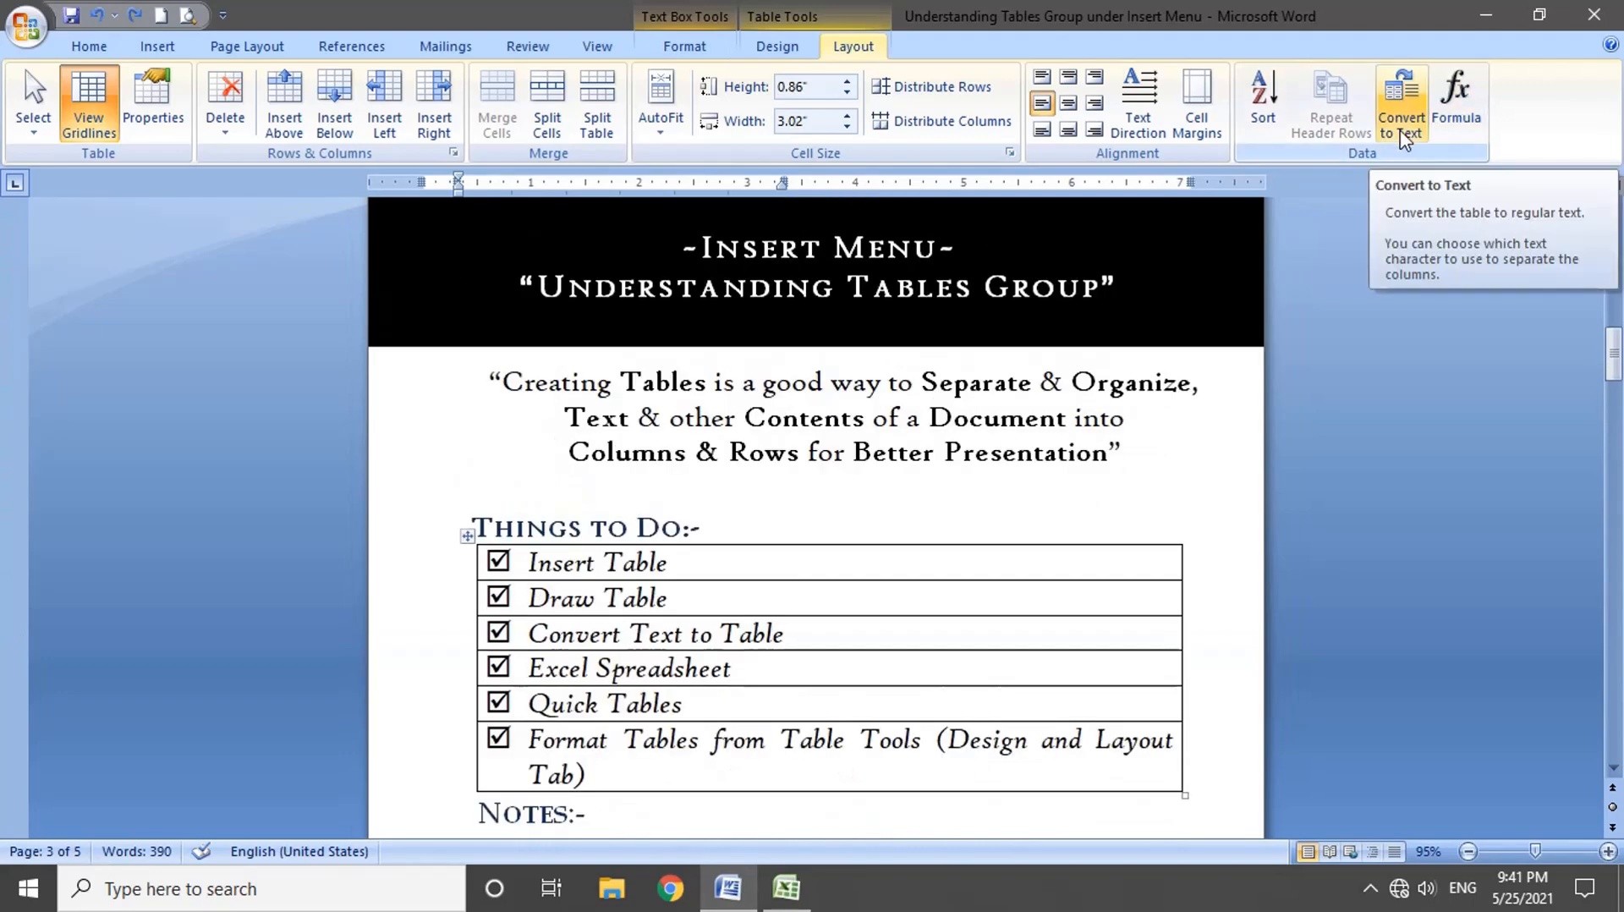
Select the whole Things to Do checklist table in the Understanding Tables Group document.
left_click_drag(446, 562, 445, 768)
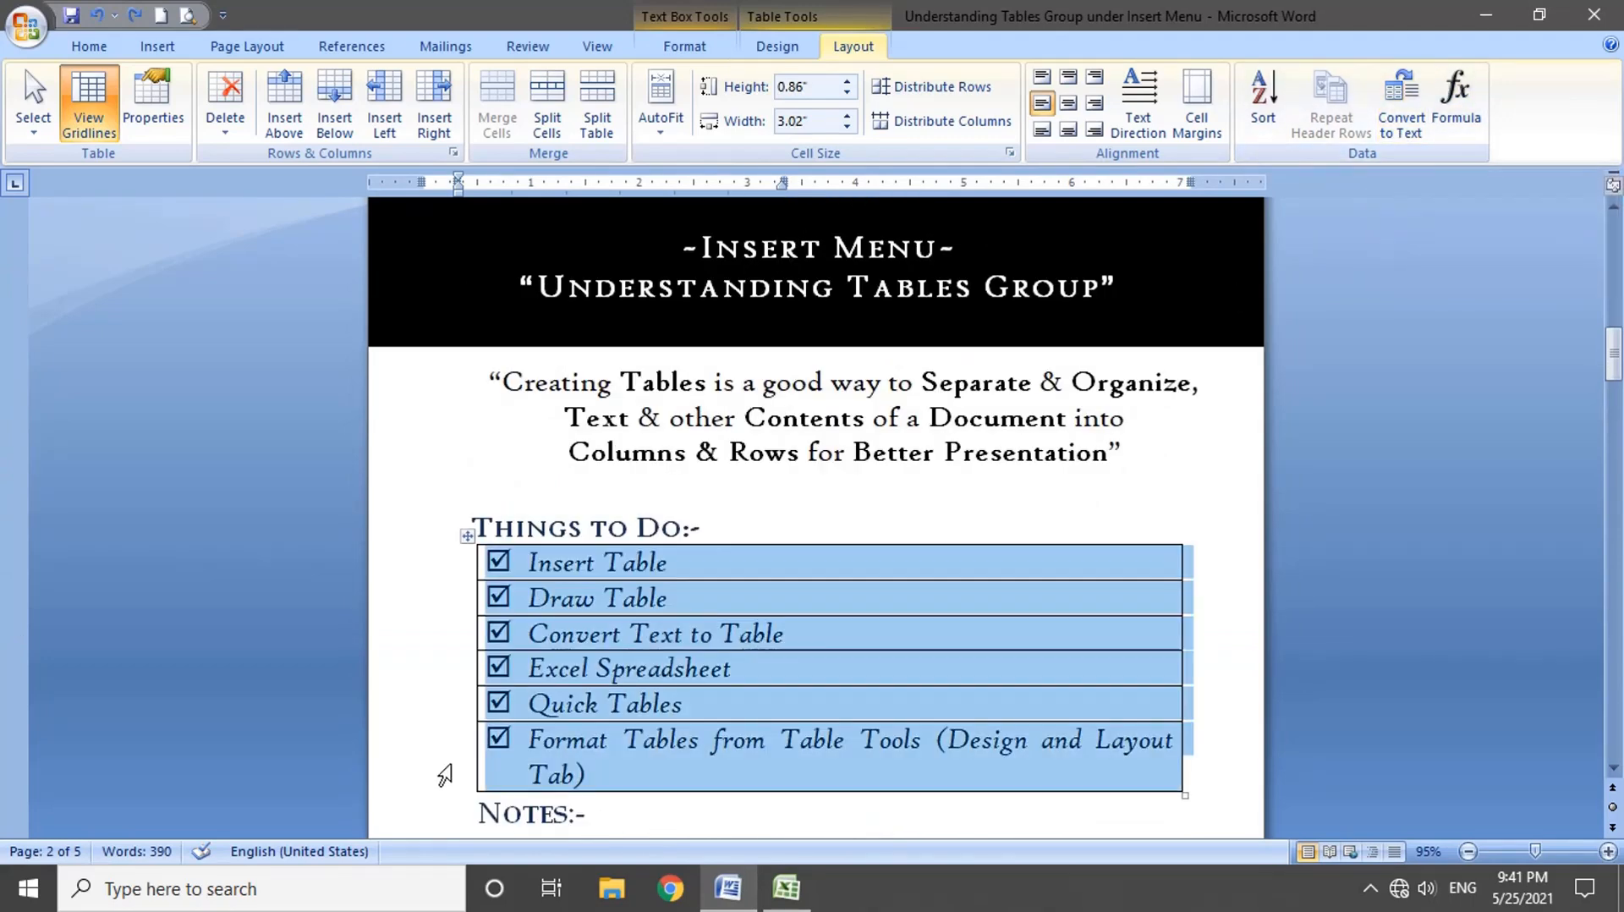